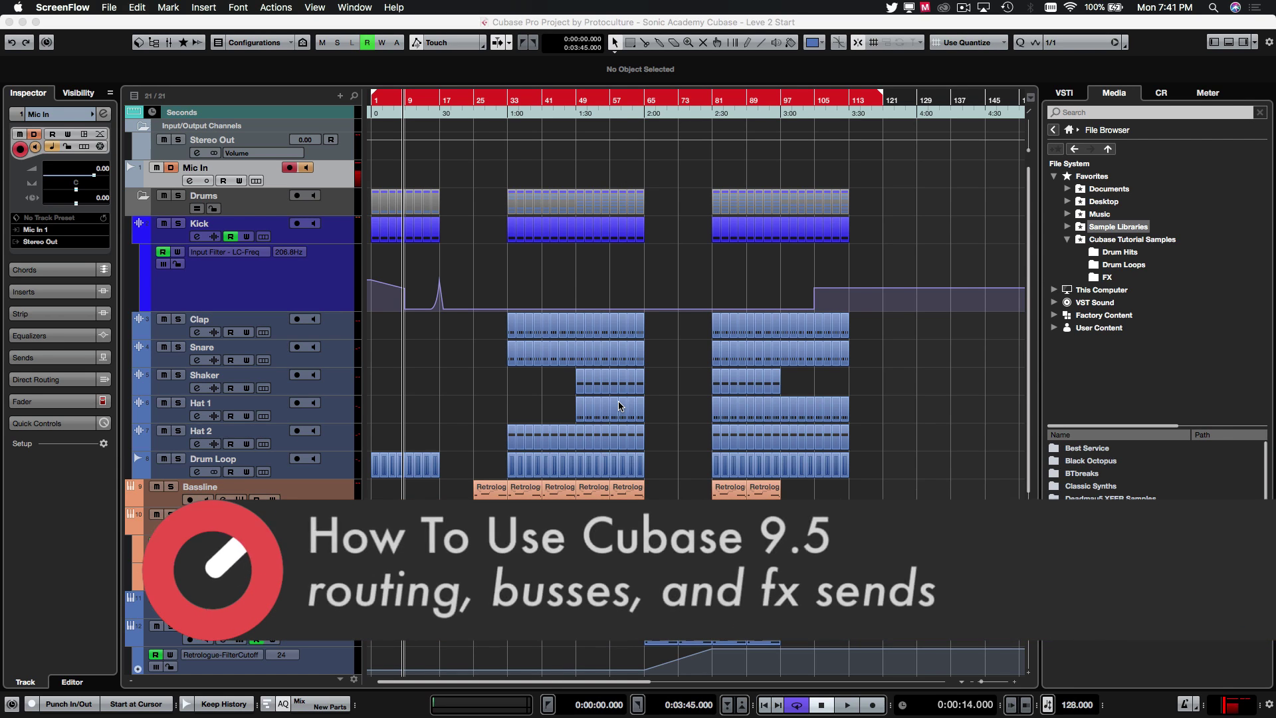
pyautogui.click(522, 290)
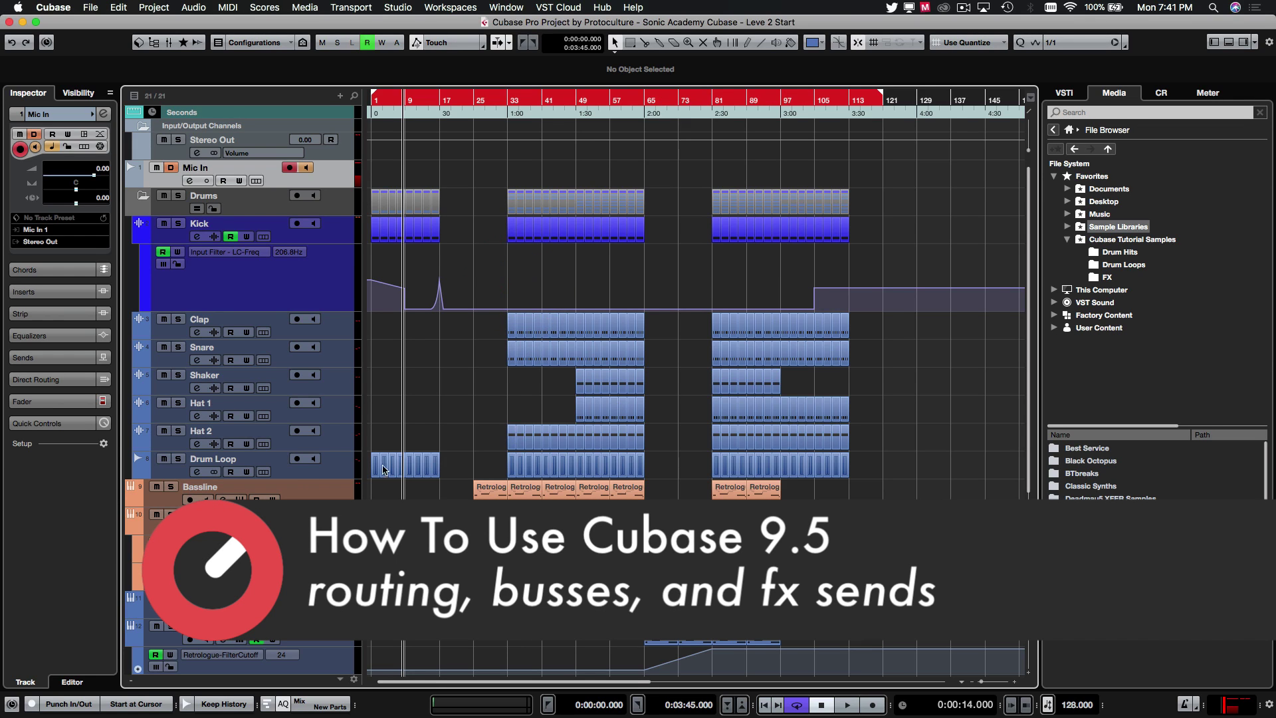
pyautogui.press('h')
pyautogui.press('h')
pyautogui.click(561, 393)
pyautogui.click(552, 351)
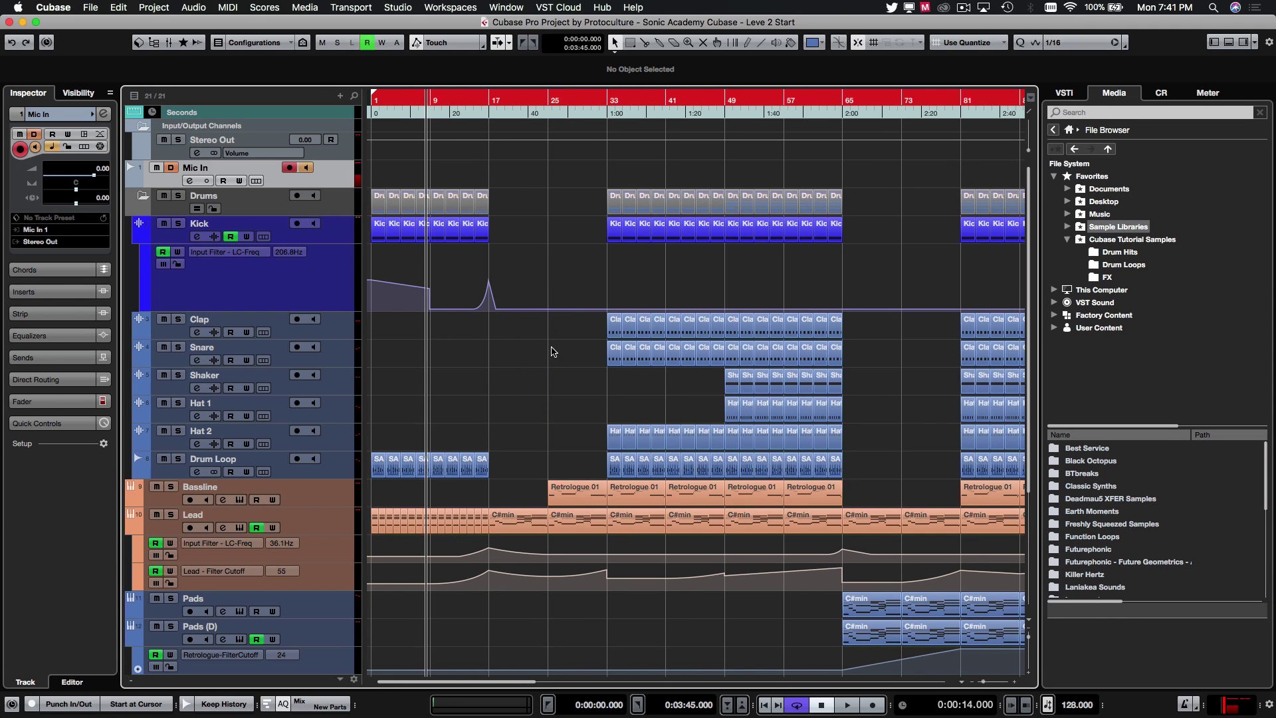
pyautogui.click(569, 269)
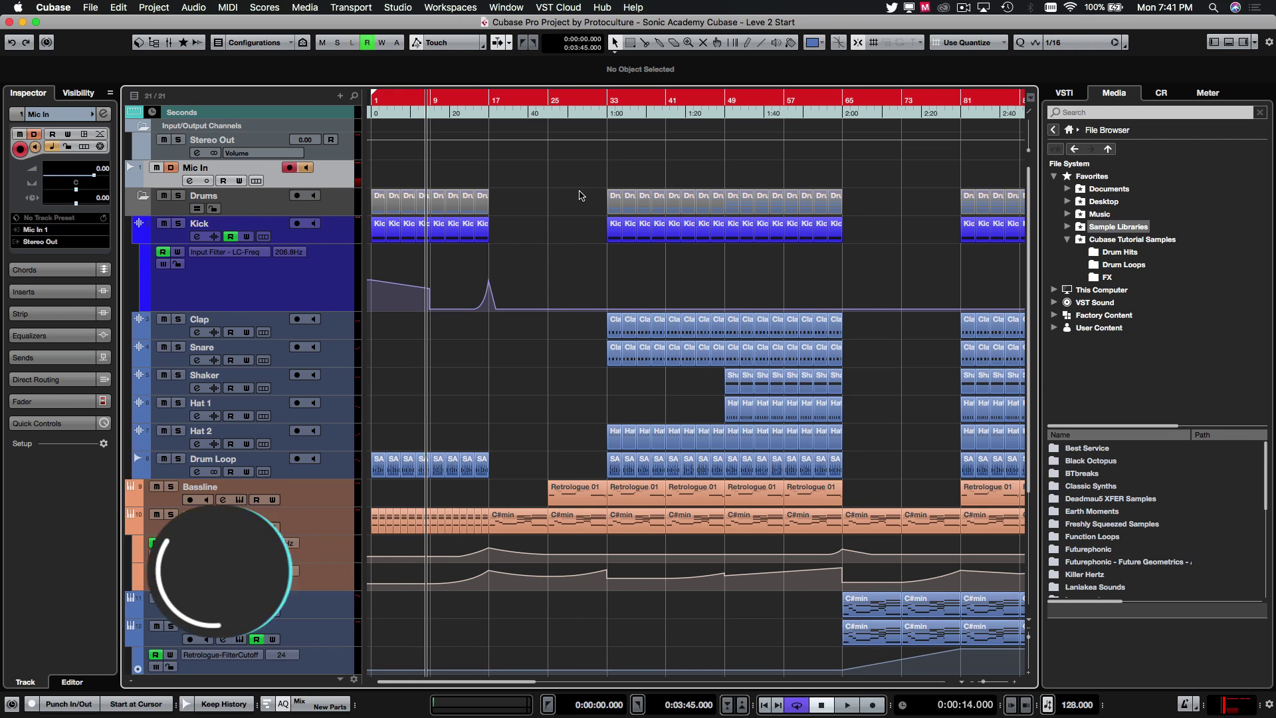
pyautogui.click(558, 205)
pyautogui.click(529, 221)
pyautogui.press('h')
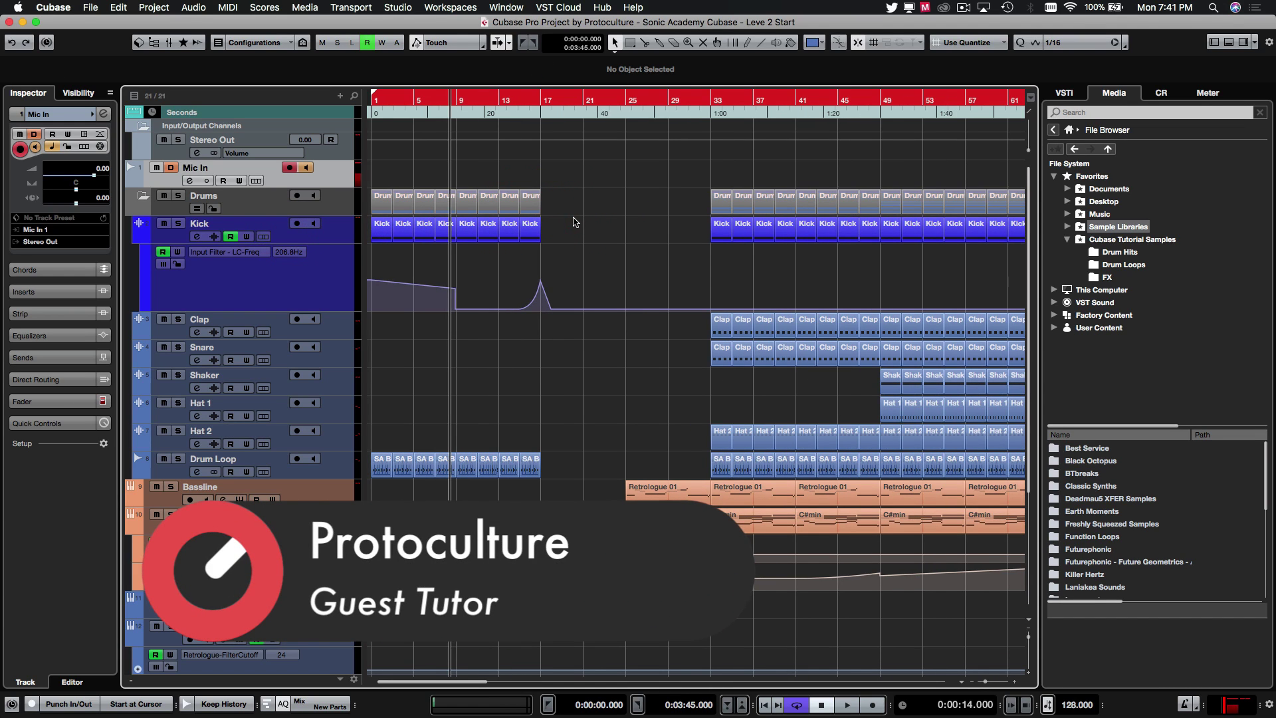
pyautogui.click(569, 237)
pyautogui.click(579, 222)
pyautogui.press('g')
pyautogui.press('g')
pyautogui.click(478, 436)
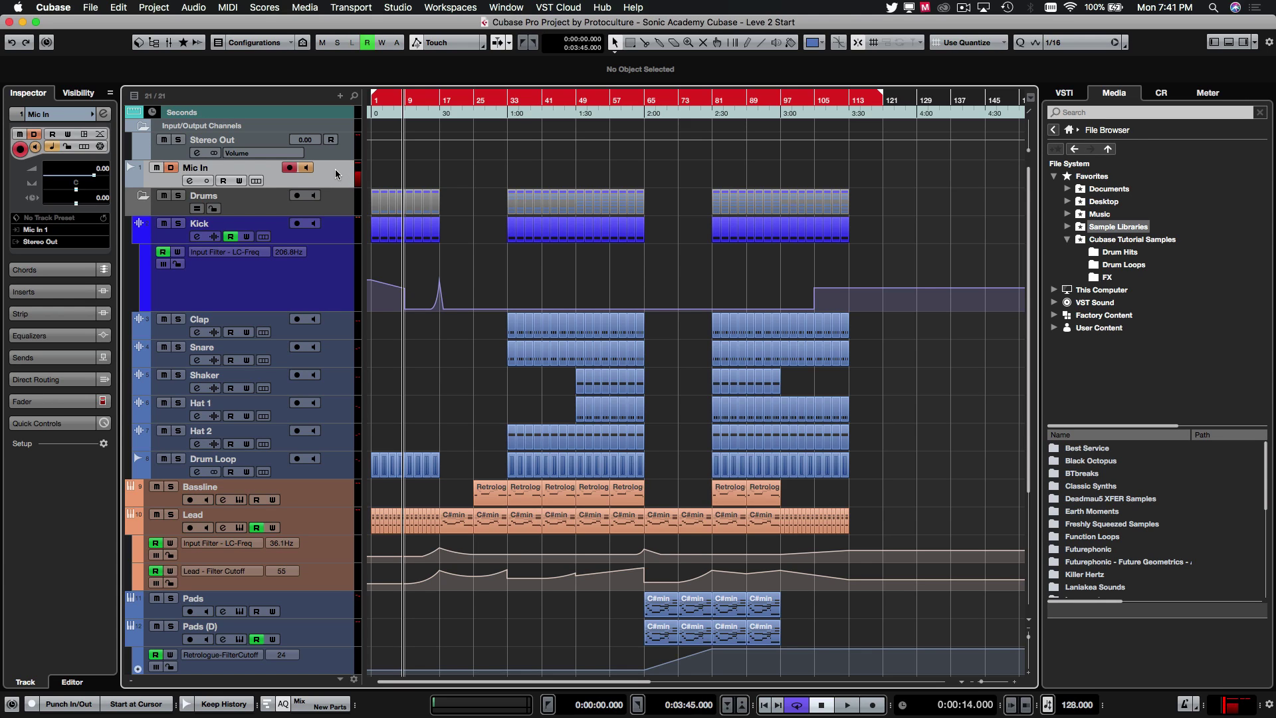
pyautogui.click(423, 181)
pyautogui.click(484, 163)
pyautogui.press('h')
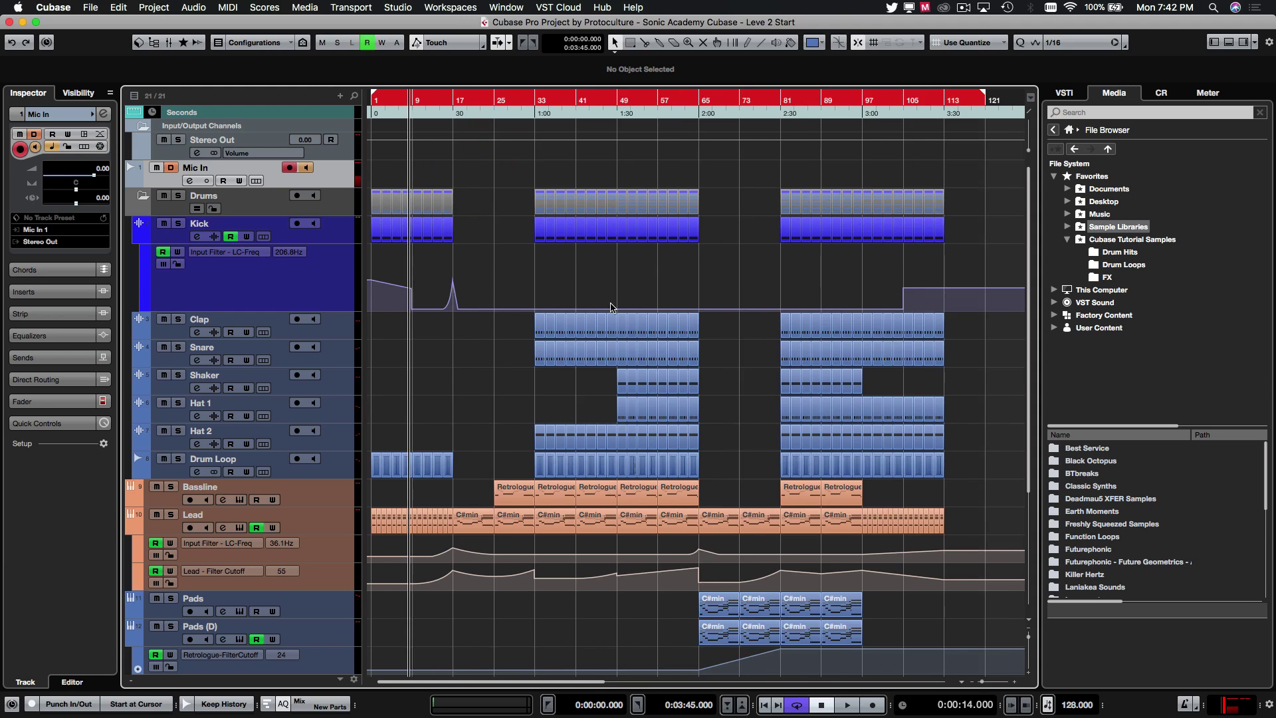
pyautogui.press('h')
pyautogui.click(529, 185)
pyautogui.click(548, 205)
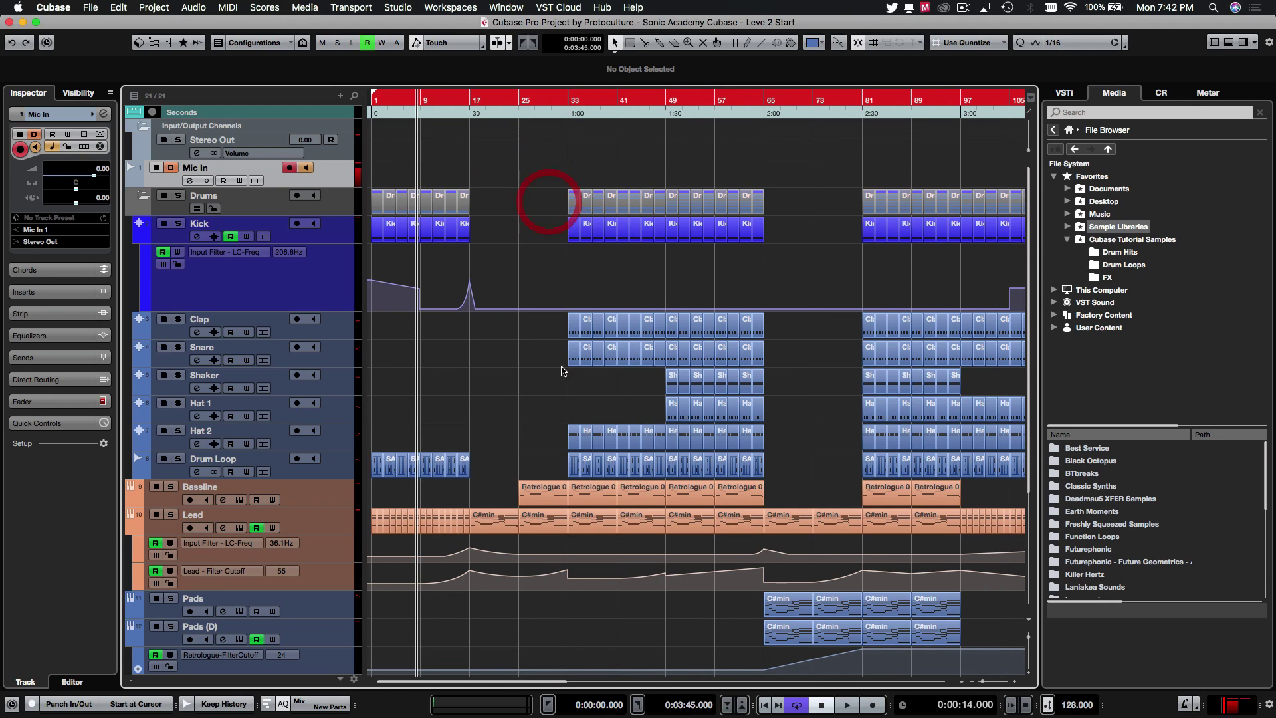
# Step: Examine the Pads and Pads (D) tracks and their parts in the lower half of the arrangement
pyautogui.click(499, 395)
pyautogui.scroll(-4, 500, 386)
pyautogui.scroll(-3, 500, 385)
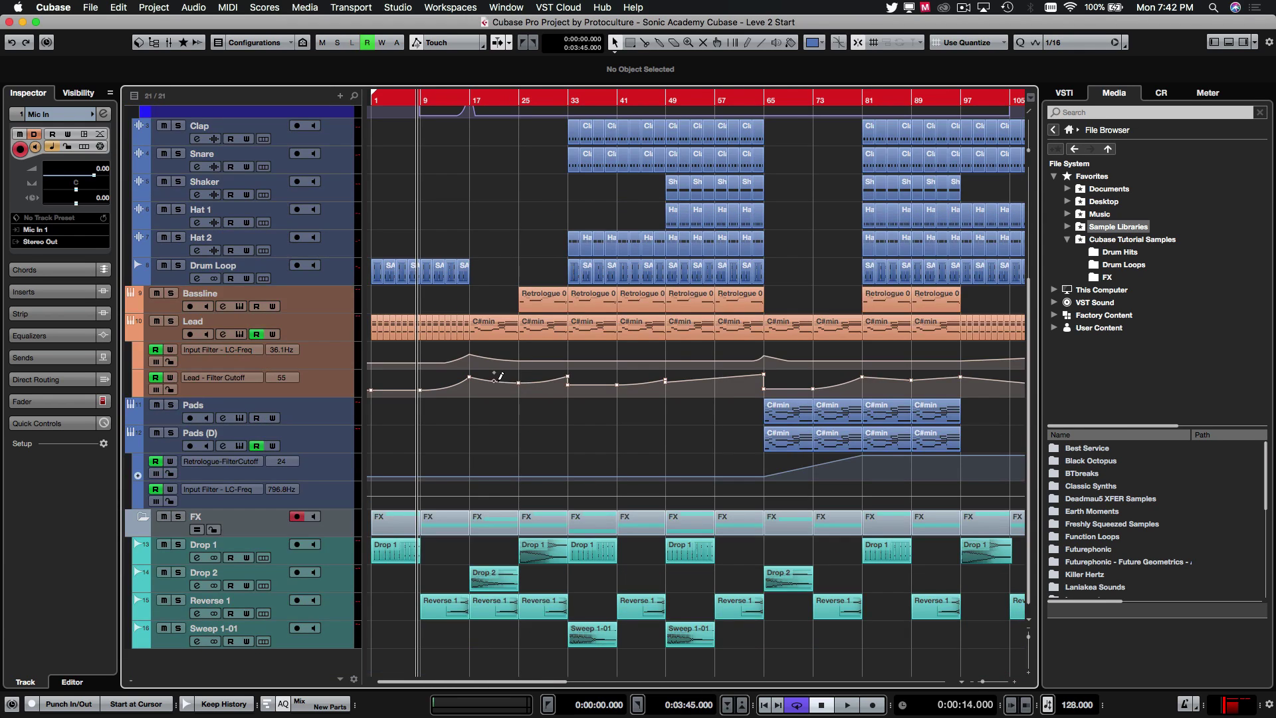
pyautogui.click(437, 462)
pyautogui.click(395, 447)
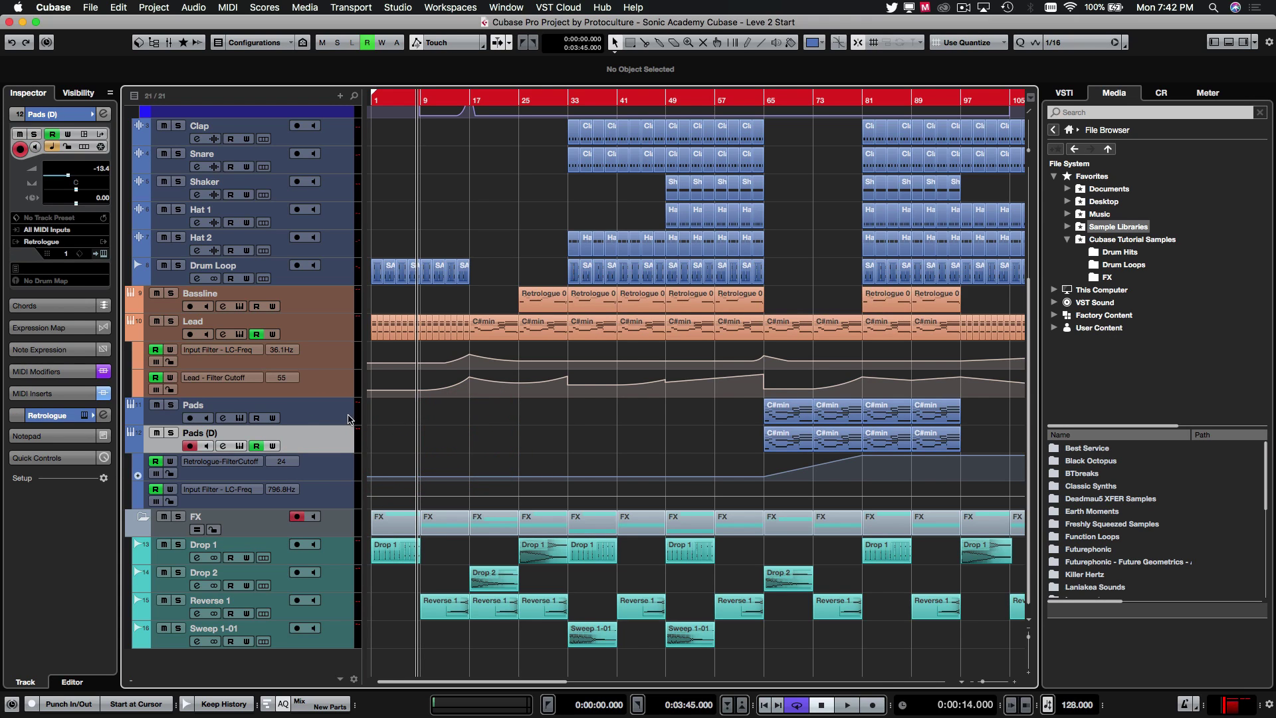
pyautogui.click(349, 413)
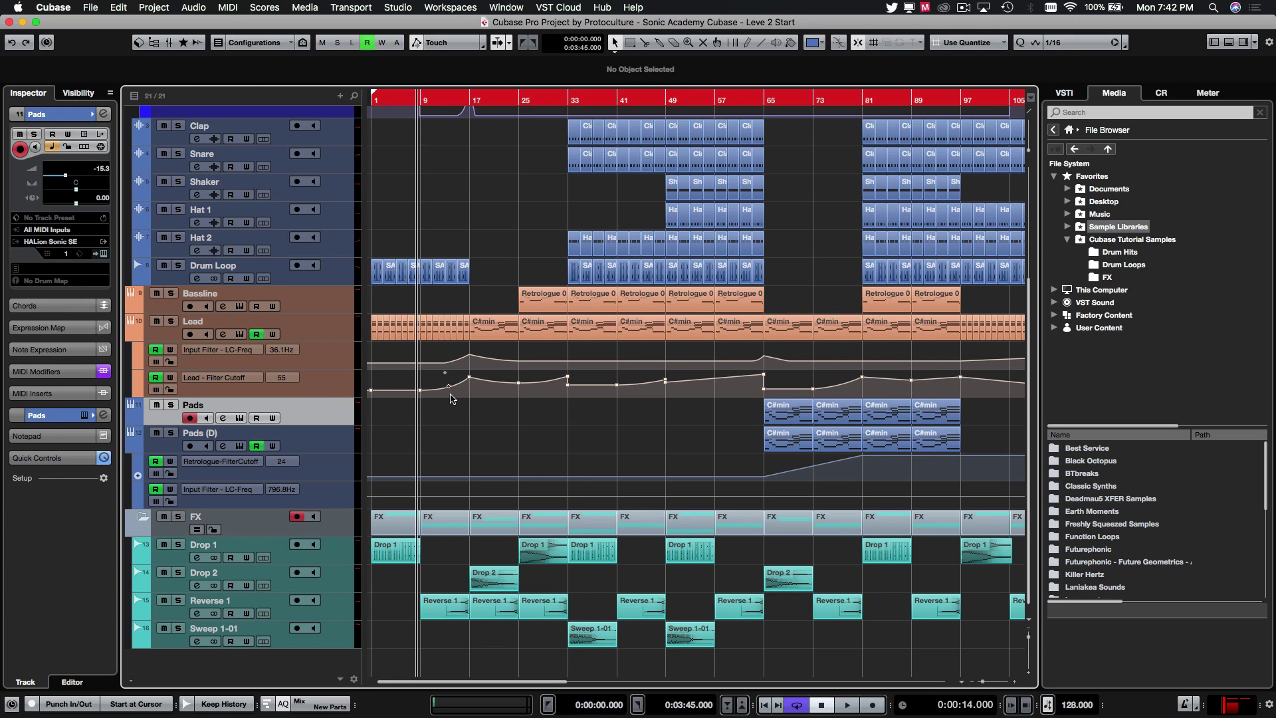
pyautogui.press('g')
pyautogui.press('g')
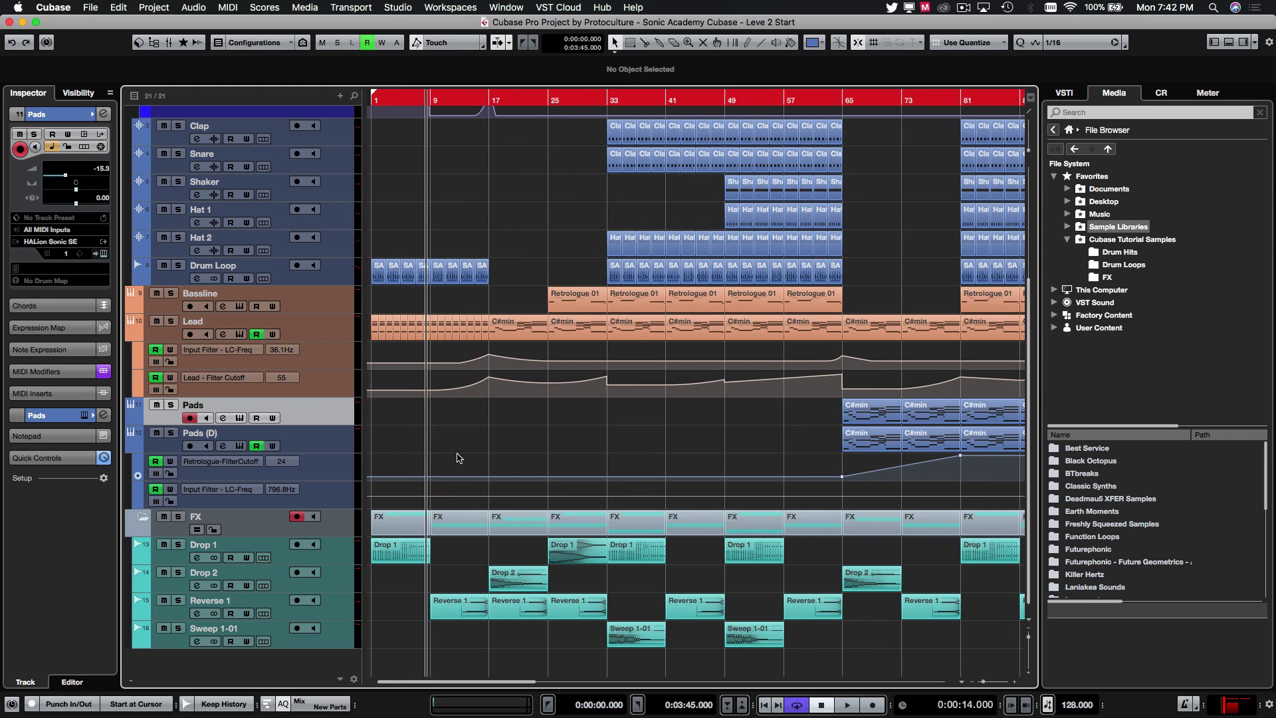
pyautogui.moveTo(635, 442); pyautogui.dragTo(477, 411)
pyautogui.click(477, 410)
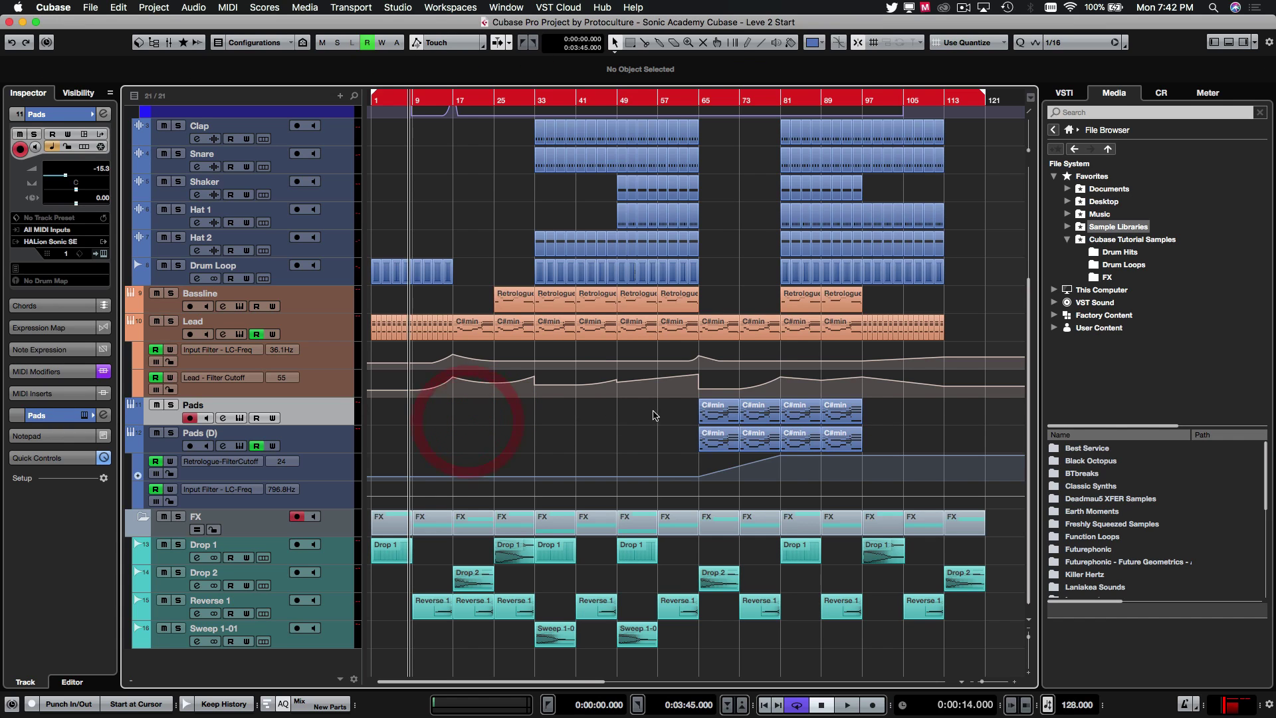
pyautogui.moveTo(634, 416); pyautogui.dragTo(868, 438)
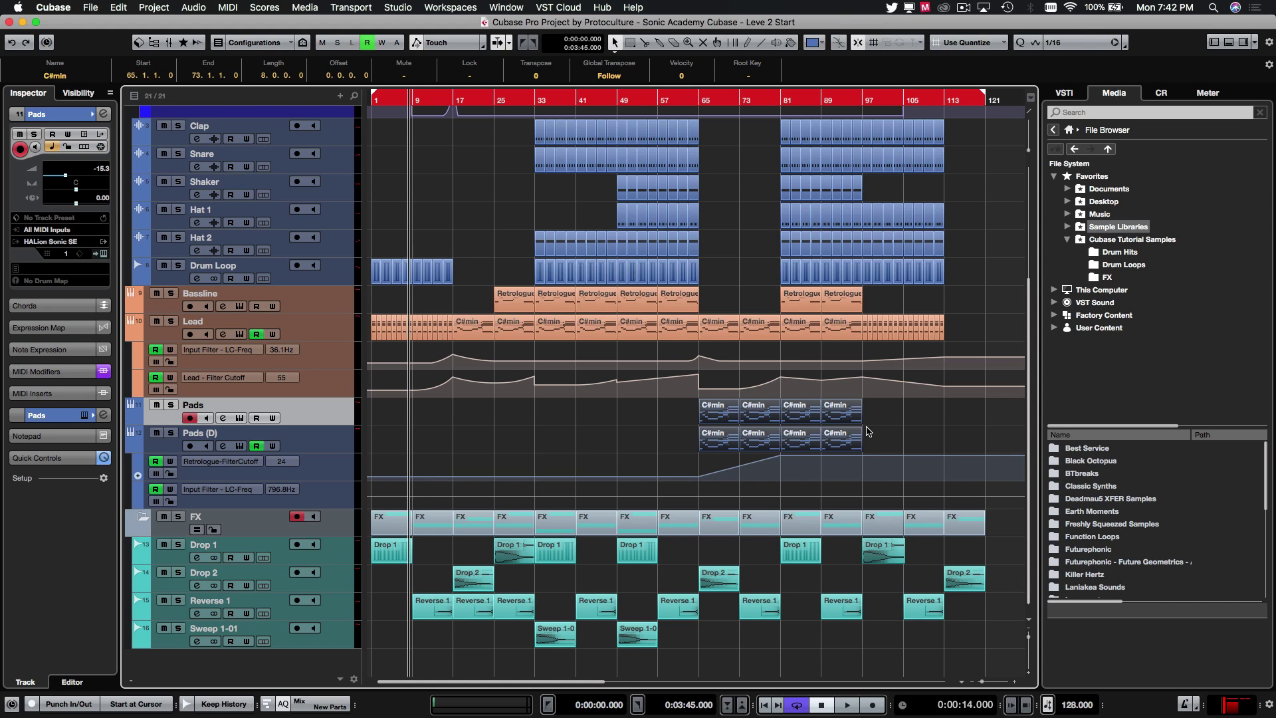
pyautogui.click(605, 433)
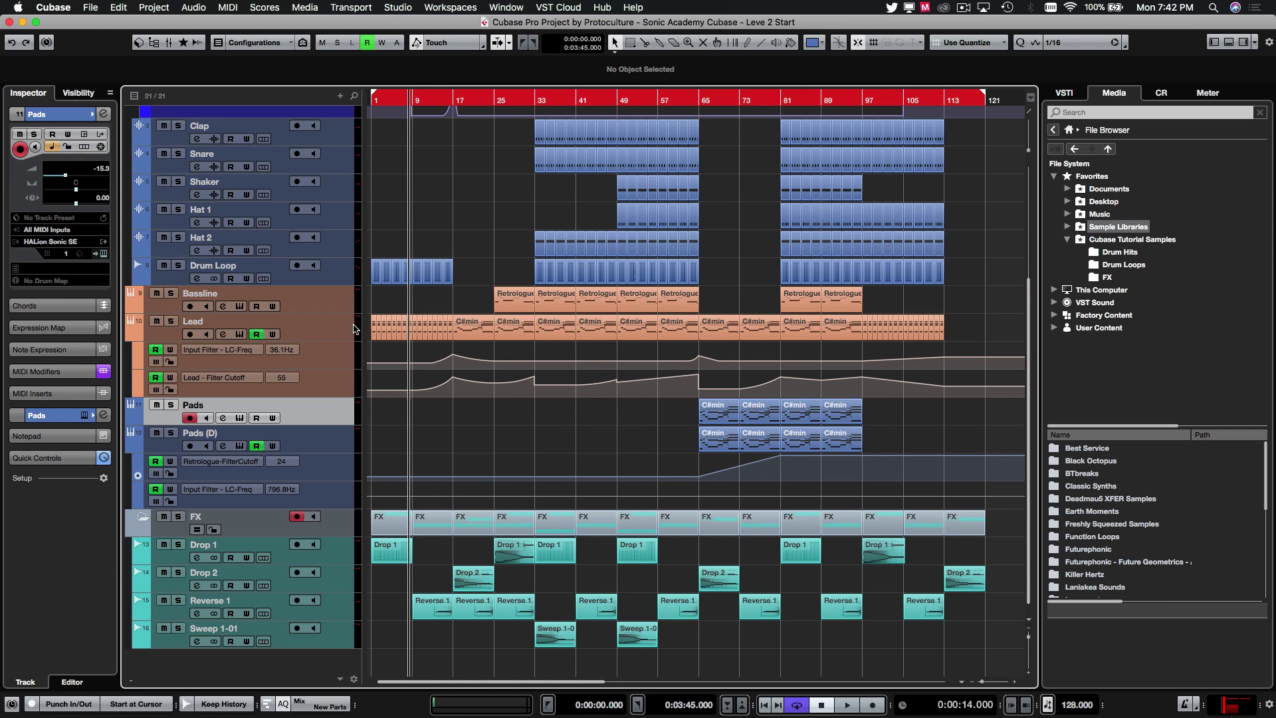
# Step: Glue the short parts at the start of the Lead track into two parts spanning bars 1–9 and 9–17
pyautogui.click(374, 331)
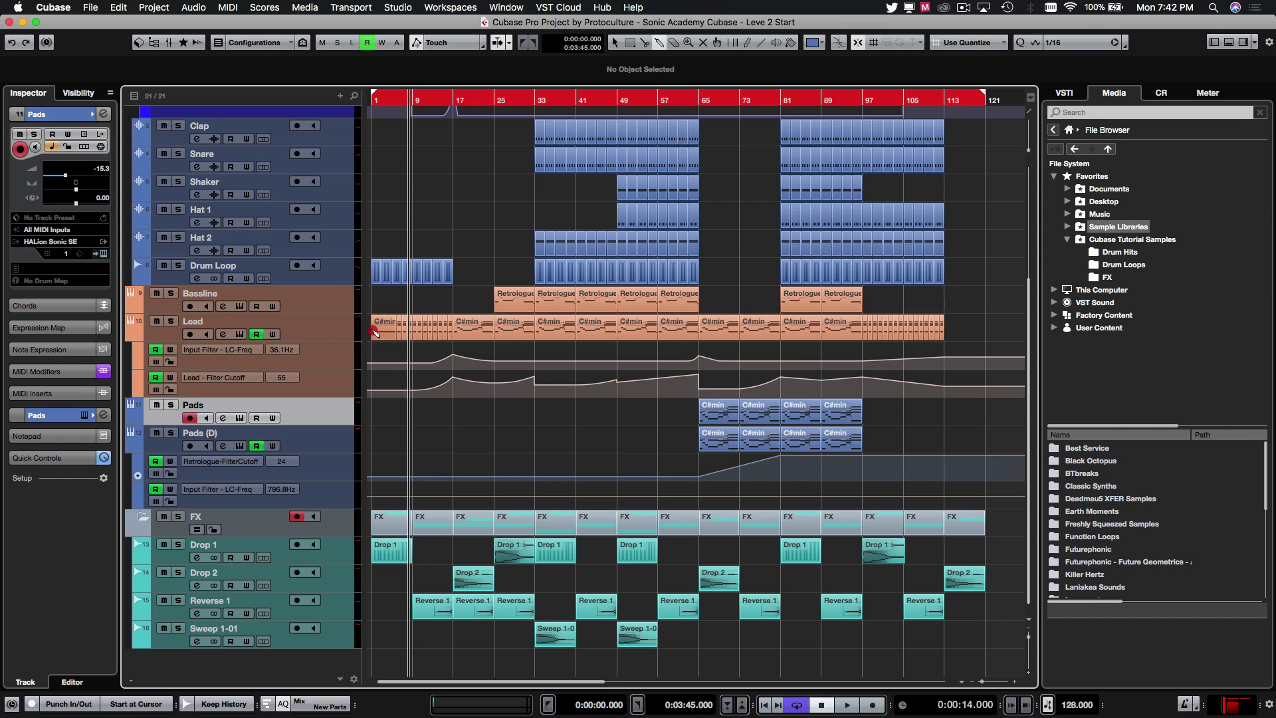
pyautogui.click(417, 329)
pyautogui.press('1')
pyautogui.click(519, 251)
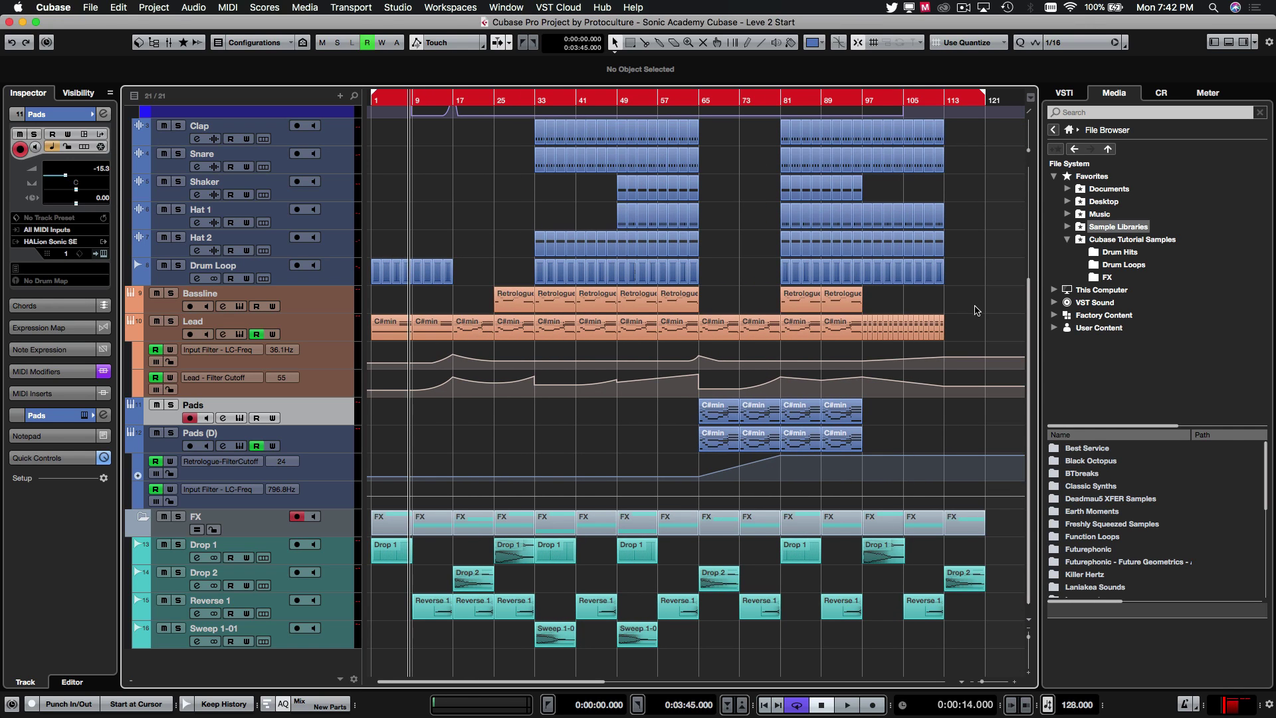
pyautogui.click(392, 297)
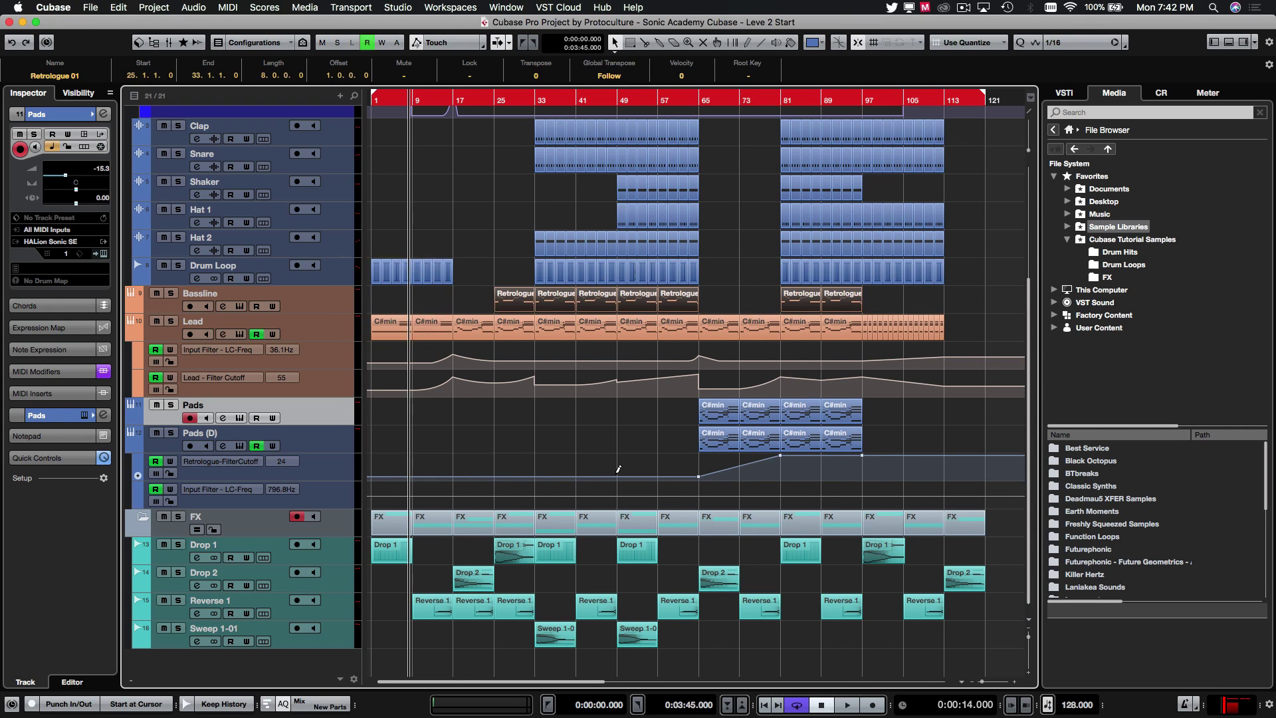
pyautogui.click(527, 446)
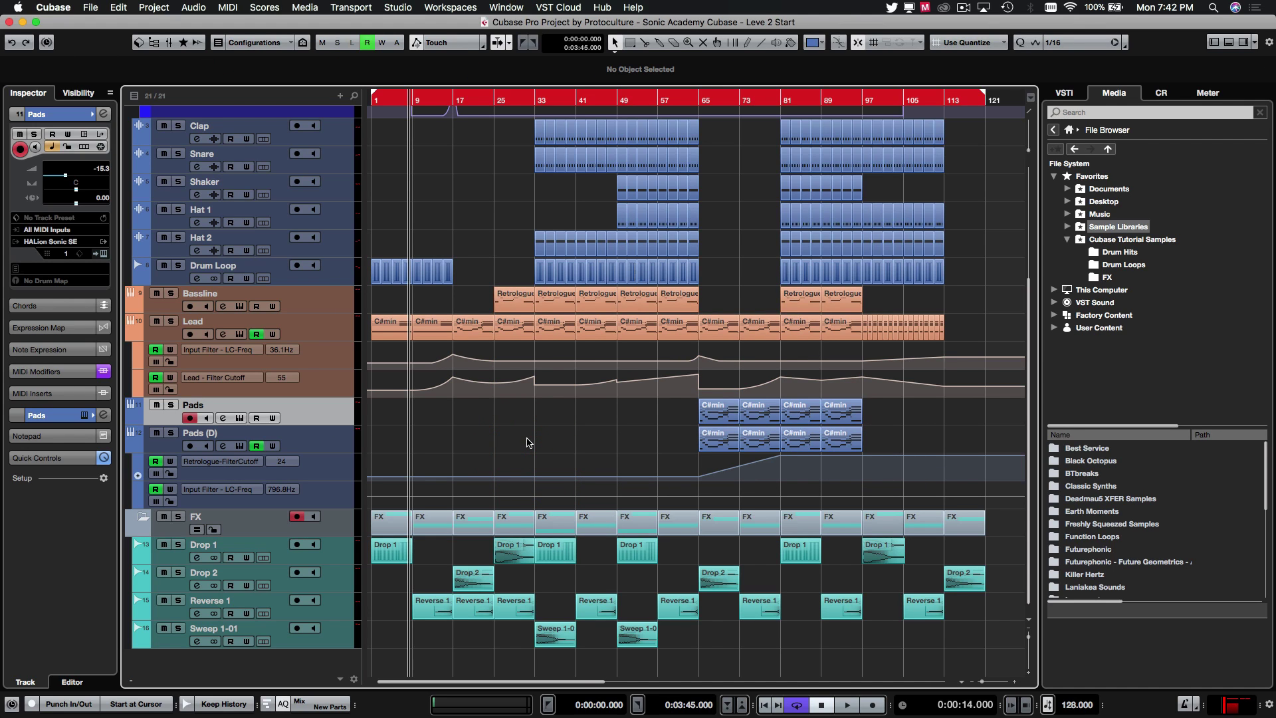
pyautogui.click(525, 436)
pyautogui.scroll(5, 468, 200)
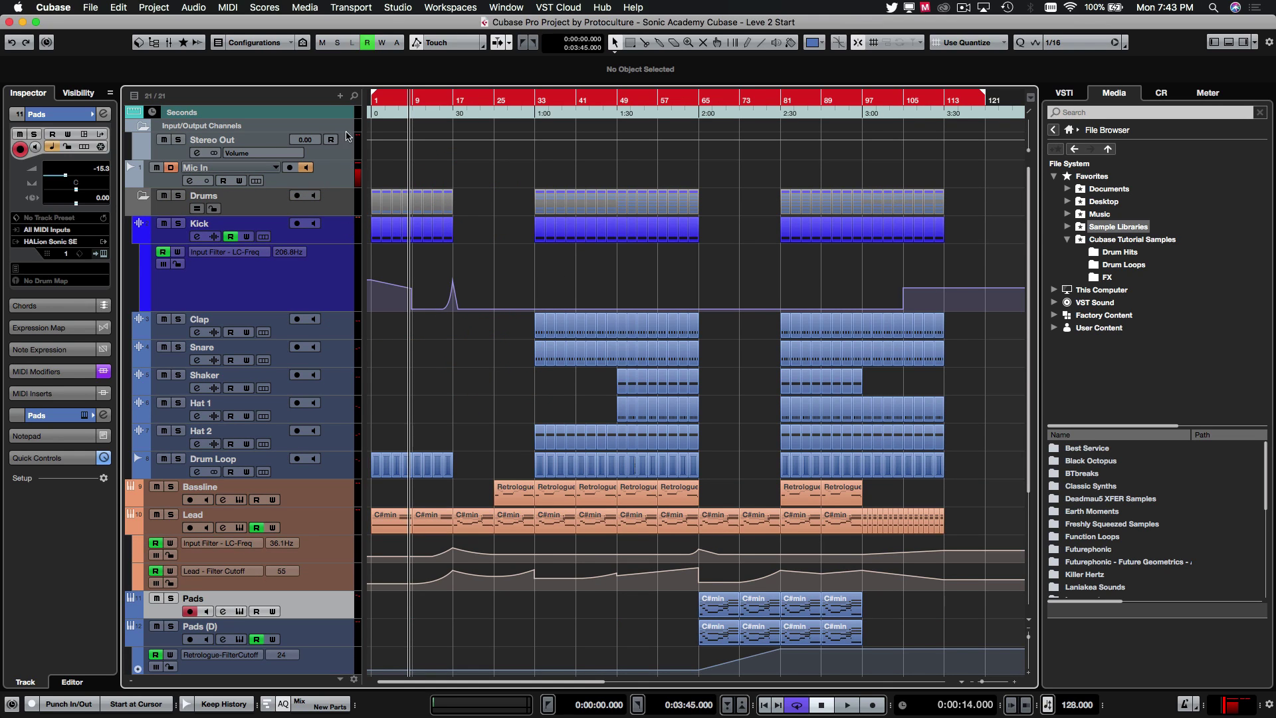
pyautogui.click(353, 185)
pyautogui.click(540, 223)
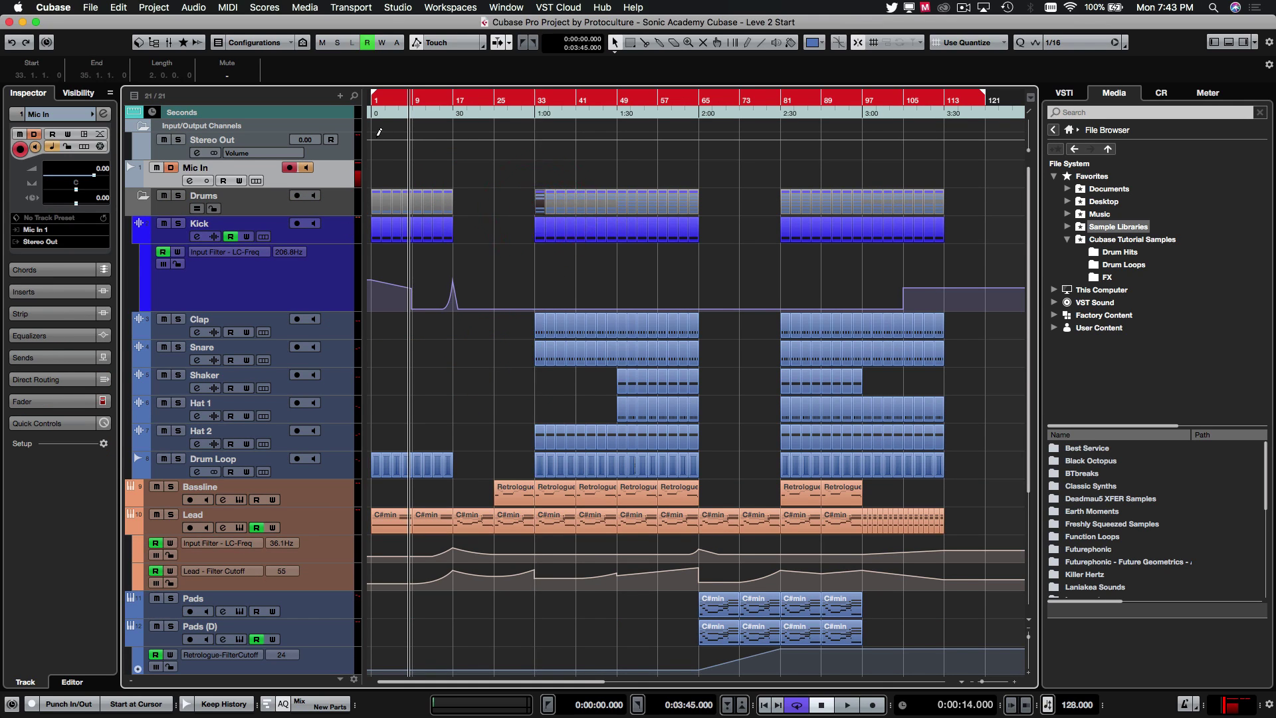
# Step: Add one stereo group channel named Kick, routed to Stereo Out and created inside a folder
pyautogui.click(339, 96)
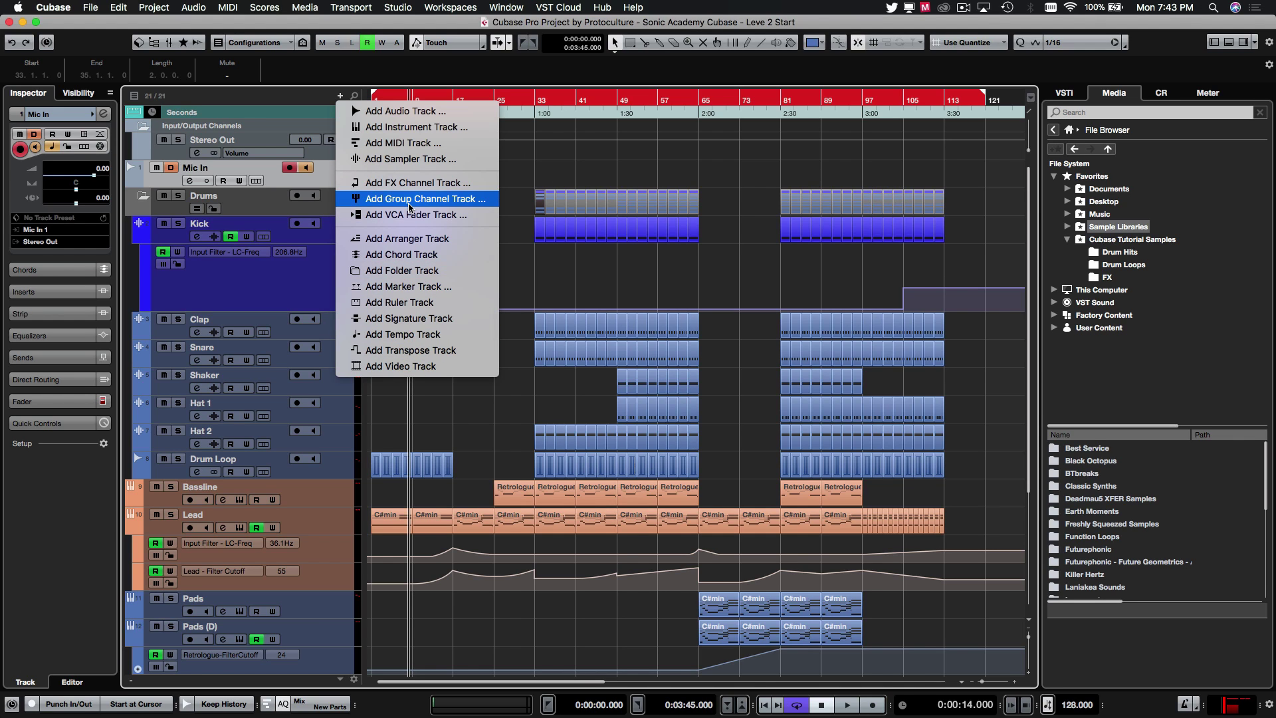
pyautogui.click(398, 200)
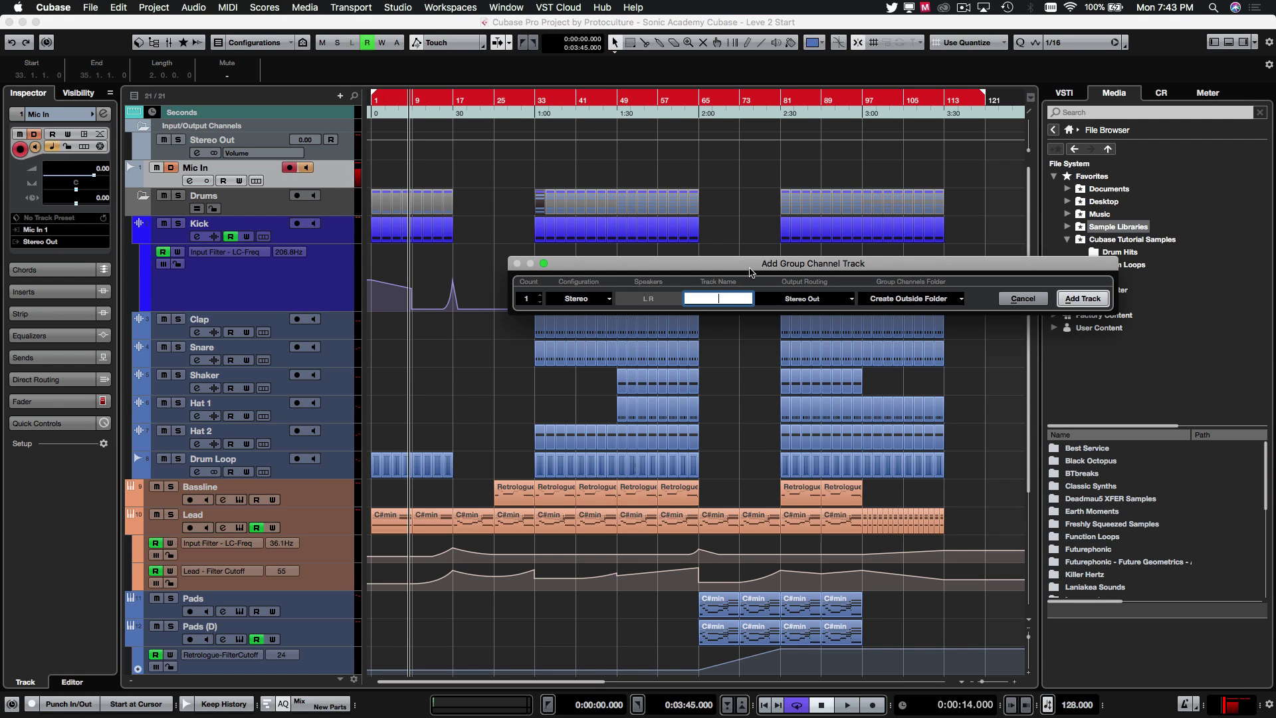
pyautogui.moveTo(751, 273); pyautogui.dragTo(594, 204)
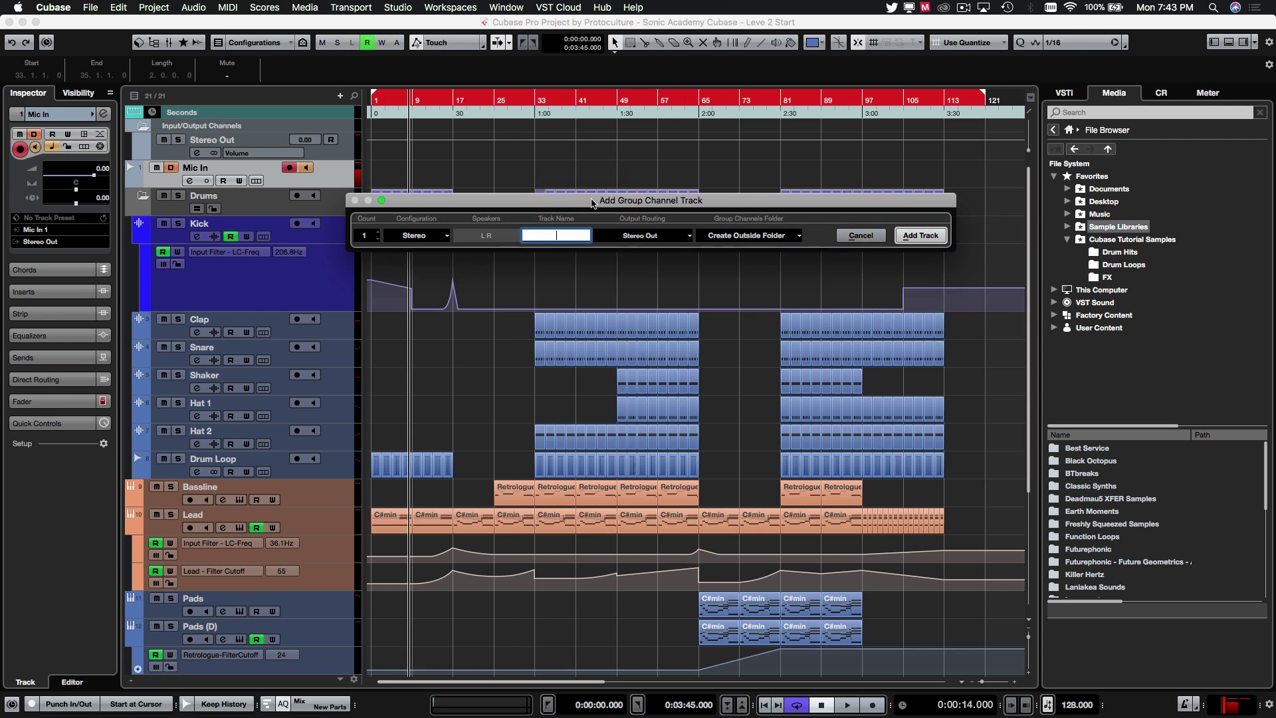
pyautogui.write('Drums')
pyautogui.press('BackSpace')
pyautogui.press('BackSpace')
pyautogui.click(775, 236)
pyautogui.click(781, 223)
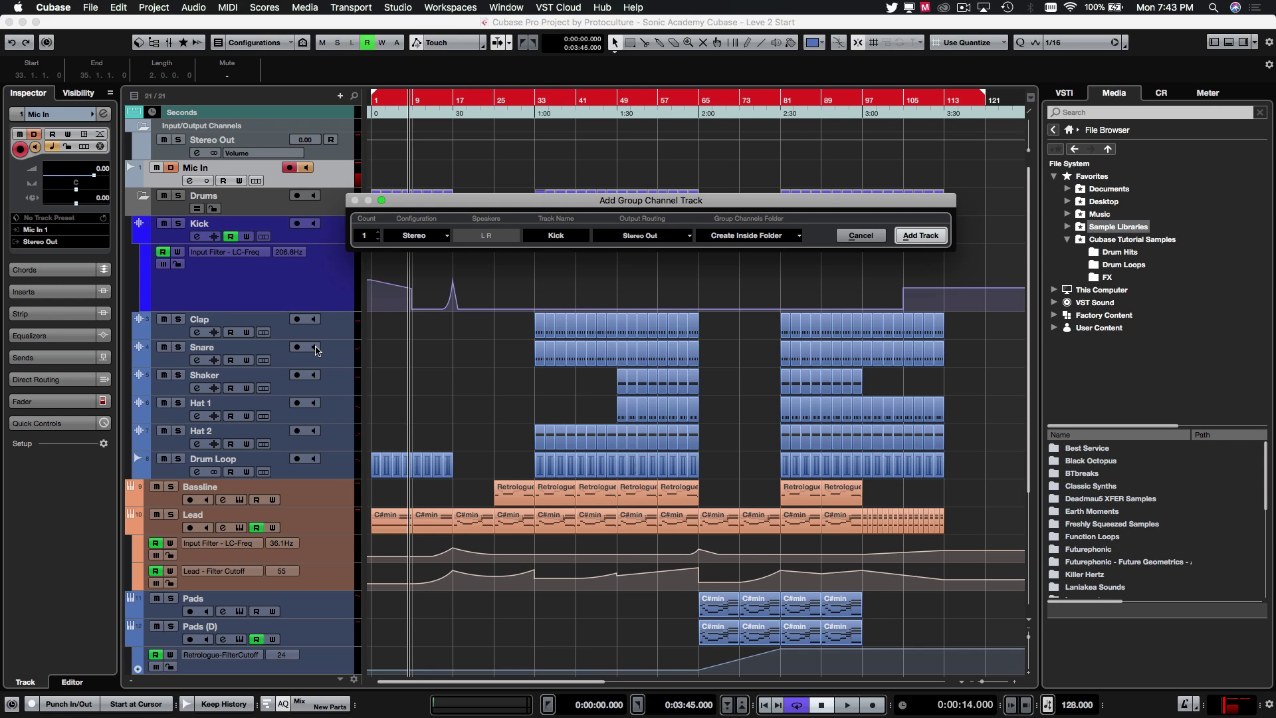
pyautogui.click(920, 236)
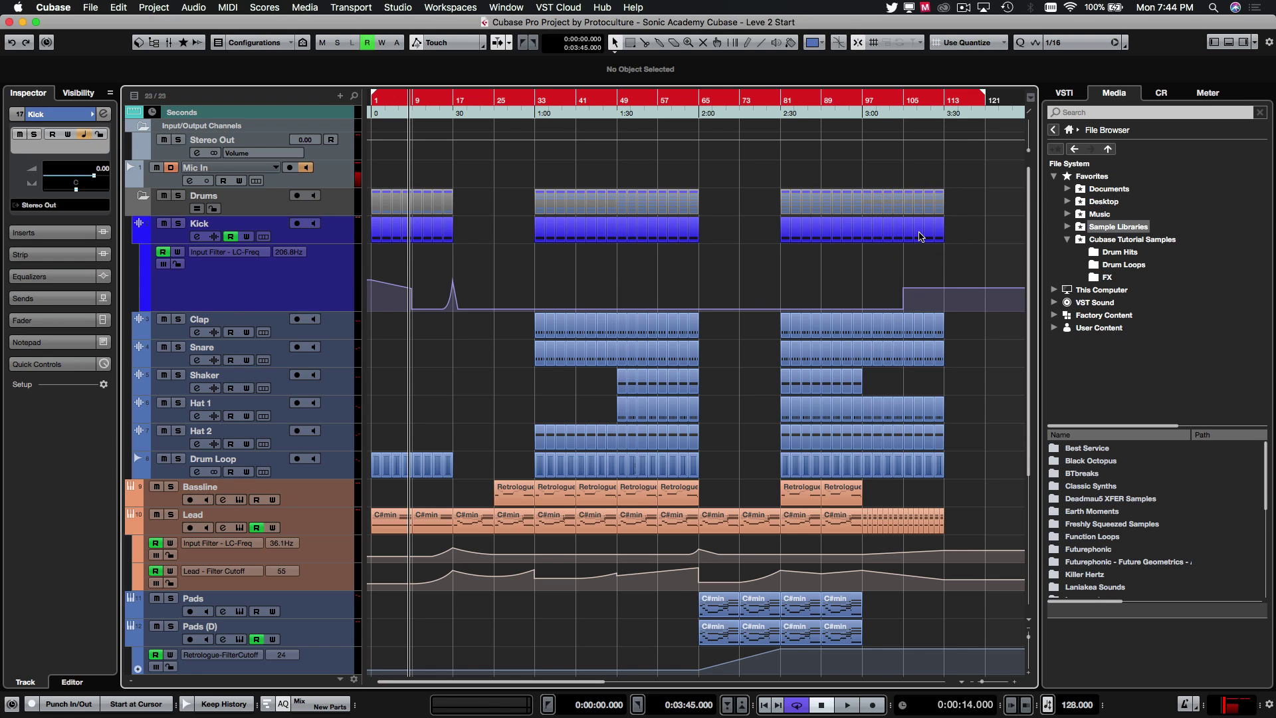
# Step: Move the Group Tracks folder from the end of the track list to just above the Drums folder
pyautogui.scroll(-5, 509, 322)
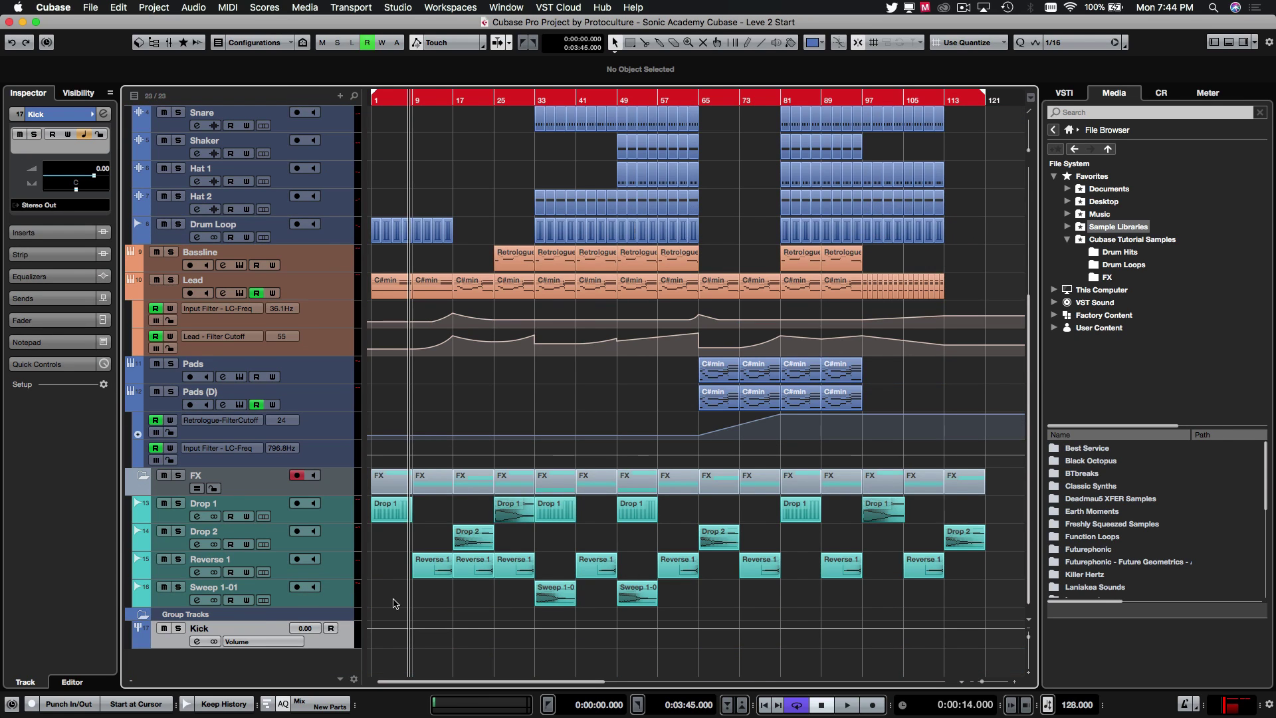
pyautogui.click(266, 613)
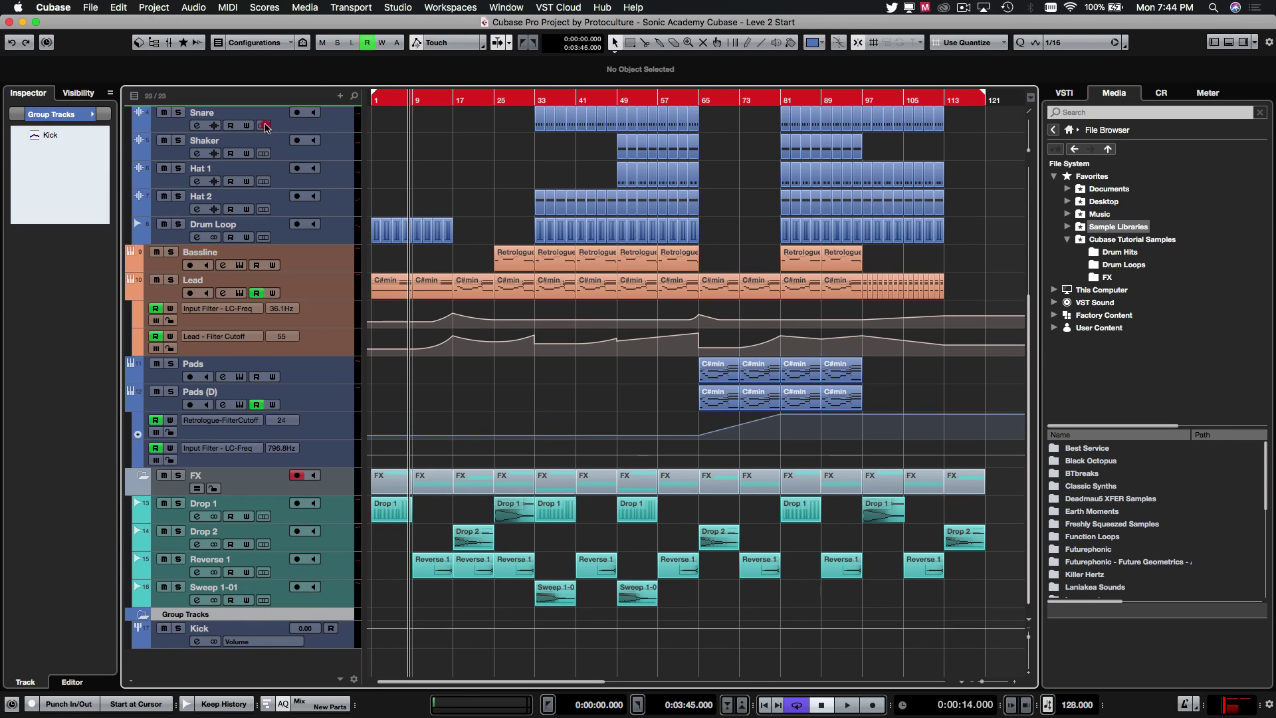
pyautogui.scroll(4, 264, 129)
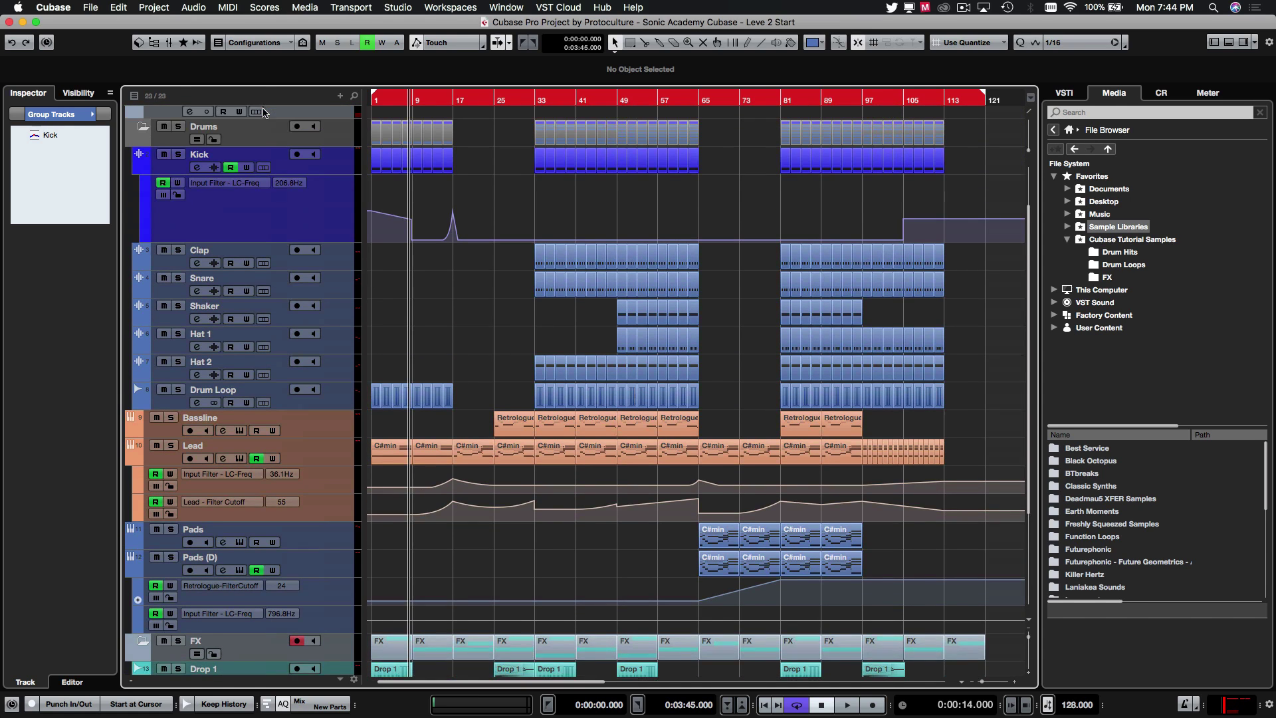
pyautogui.scroll(3, 264, 112)
pyautogui.click(436, 176)
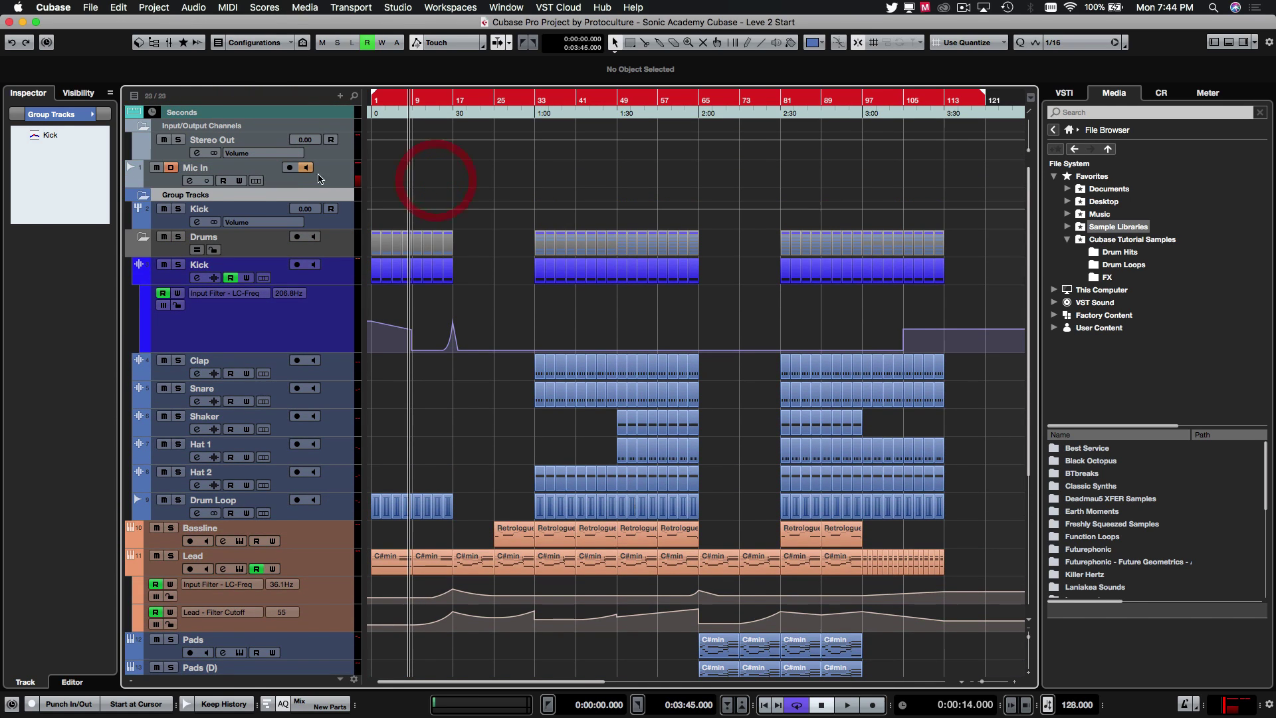
# Step: Hide the Mic In track and the Input/Output Channels folder with its Stereo Out track from the project
pyautogui.click(78, 93)
pyautogui.click(15, 153)
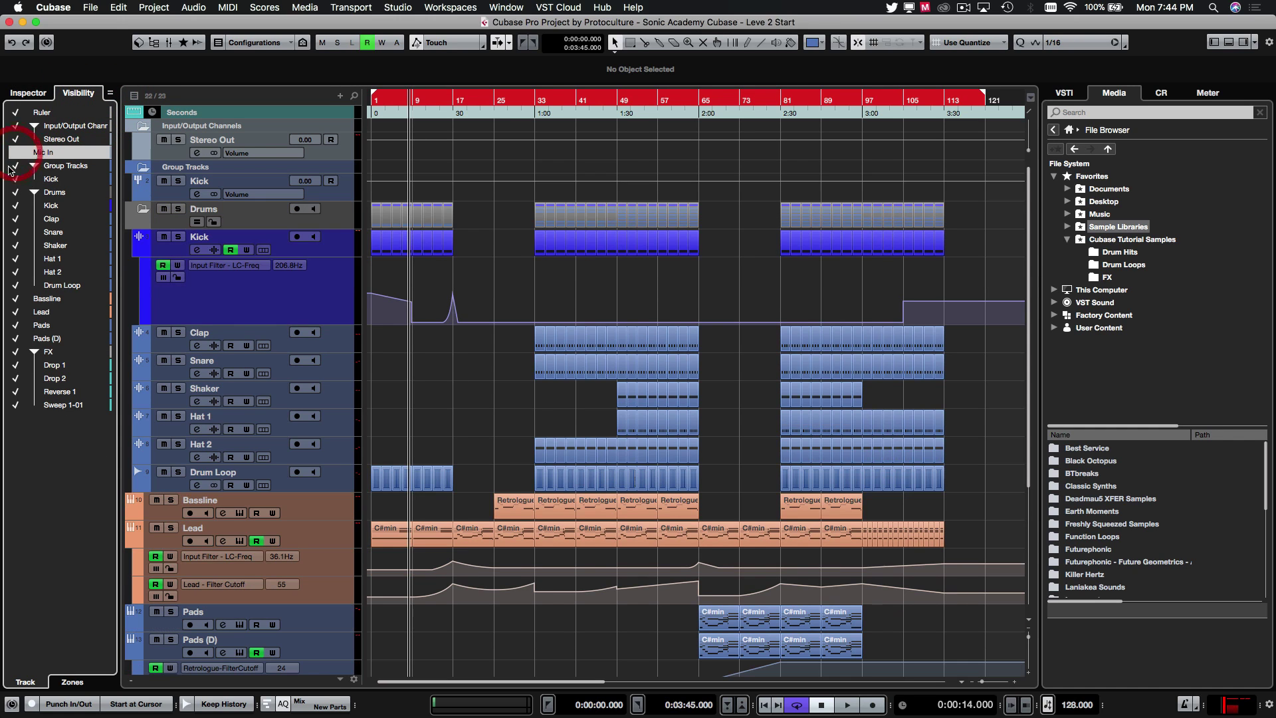
pyautogui.click(14, 127)
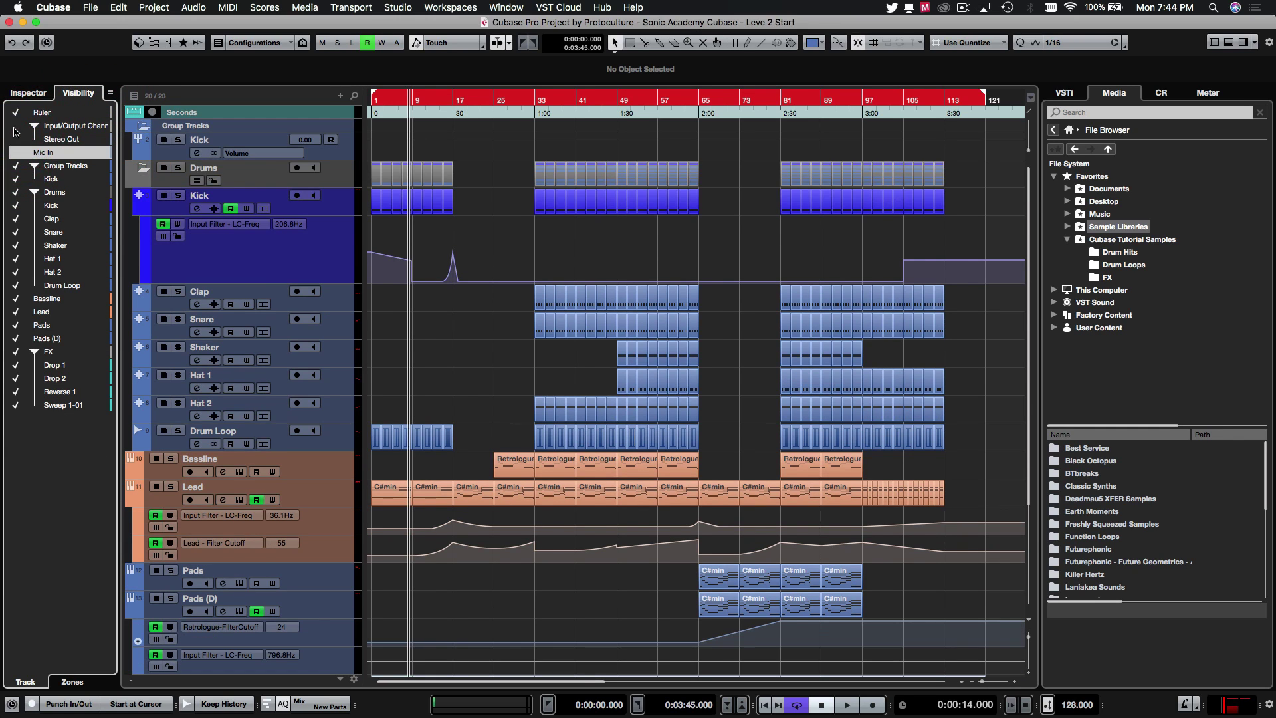
pyautogui.click(15, 130)
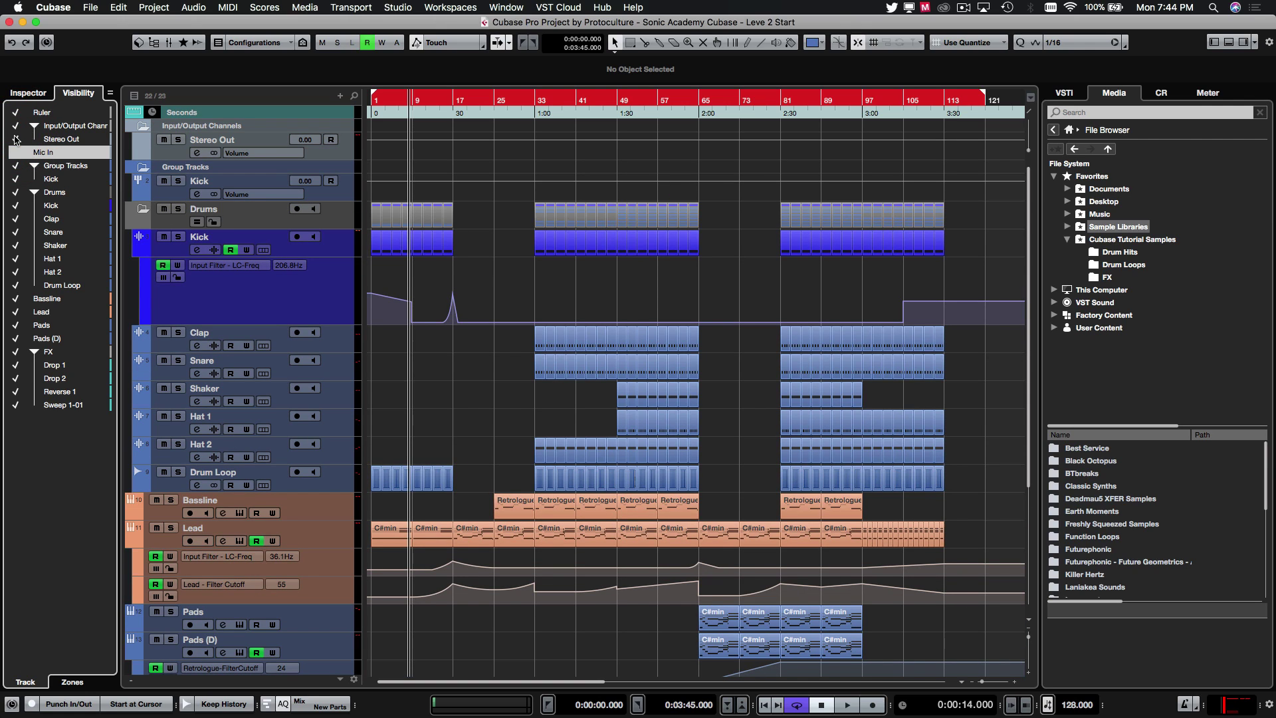
pyautogui.click(15, 139)
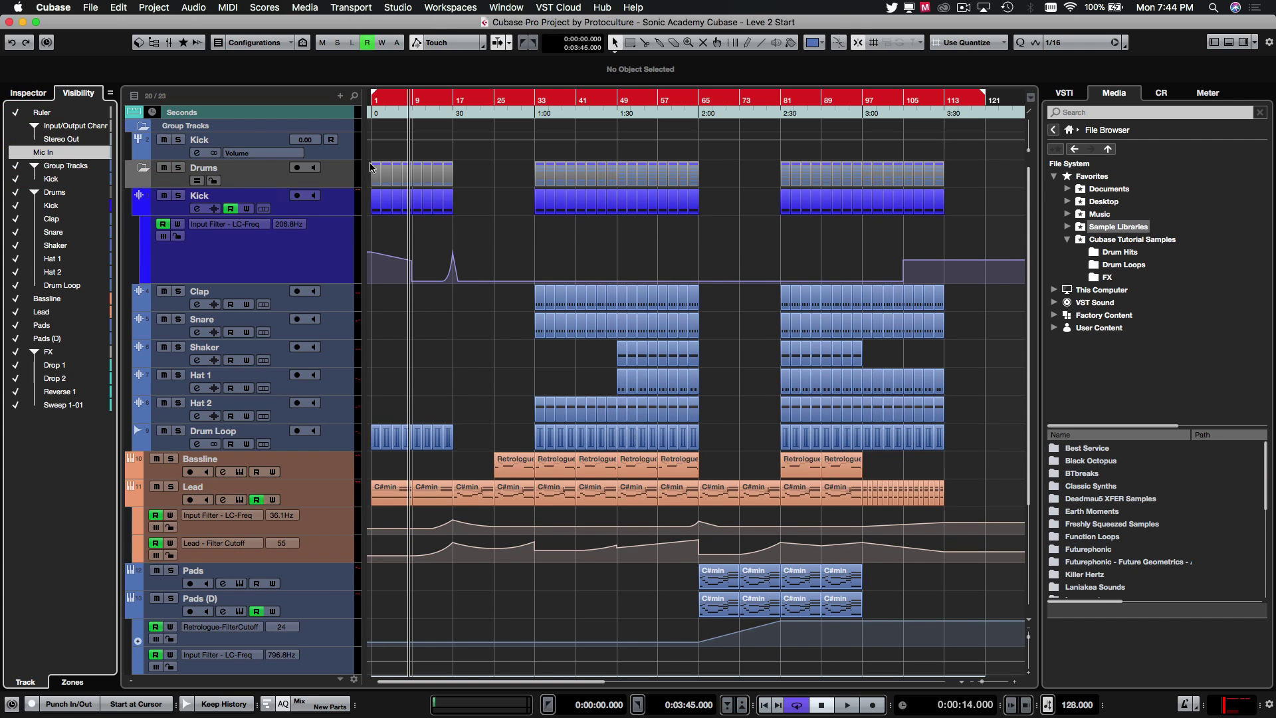
# Step: Colour the Group Tracks folder grey and give the Kick group channel inside it colour 6
pyautogui.click(250, 145)
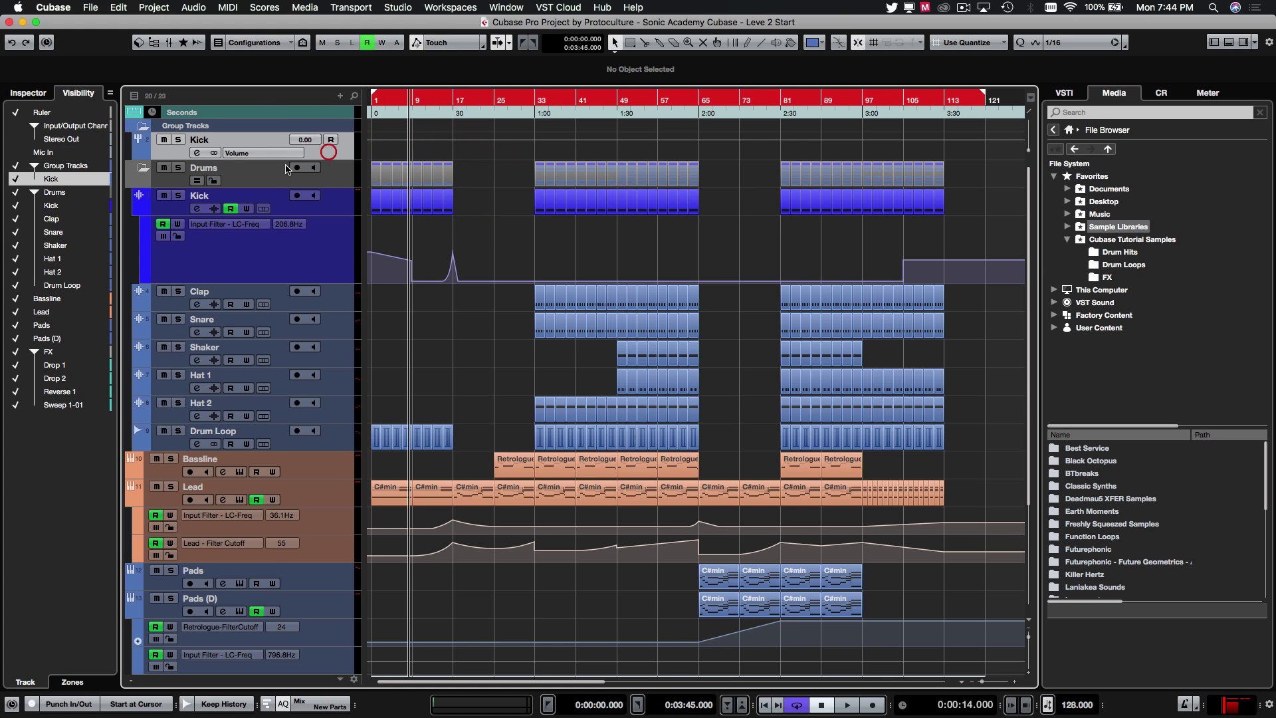
pyautogui.click(193, 126)
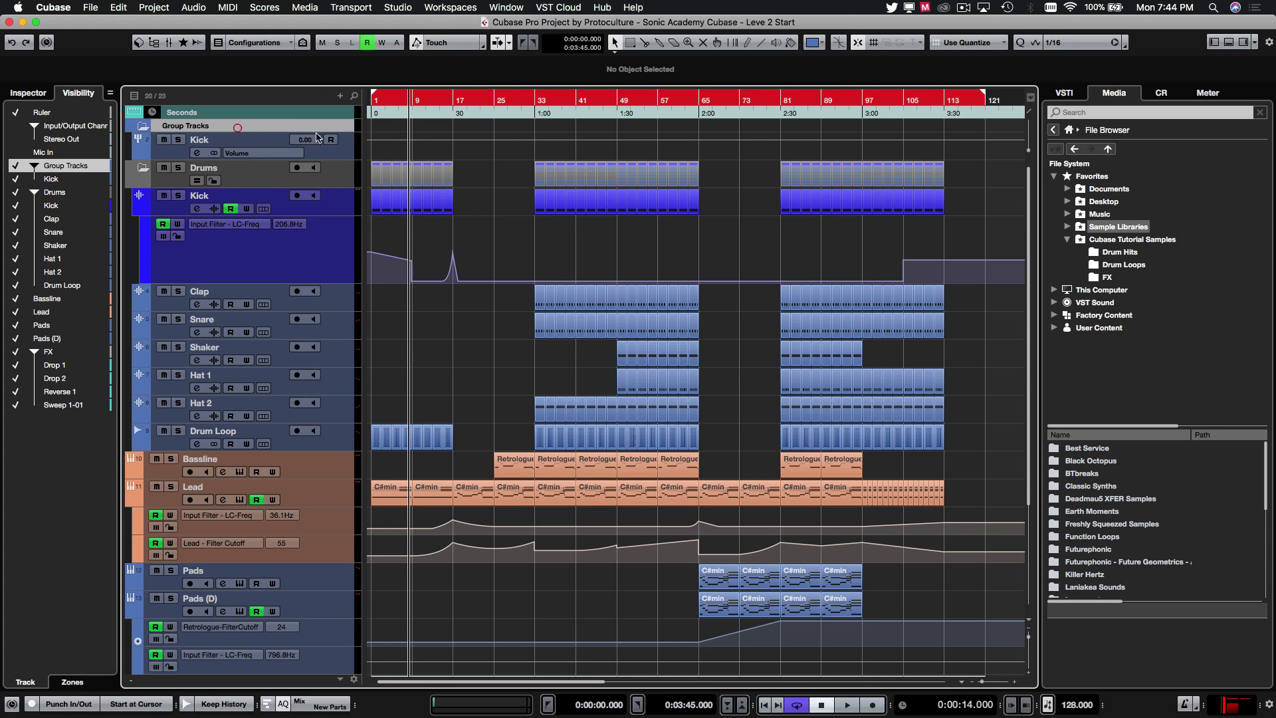
pyautogui.click(824, 43)
pyautogui.click(826, 198)
pyautogui.click(324, 150)
pyautogui.click(812, 42)
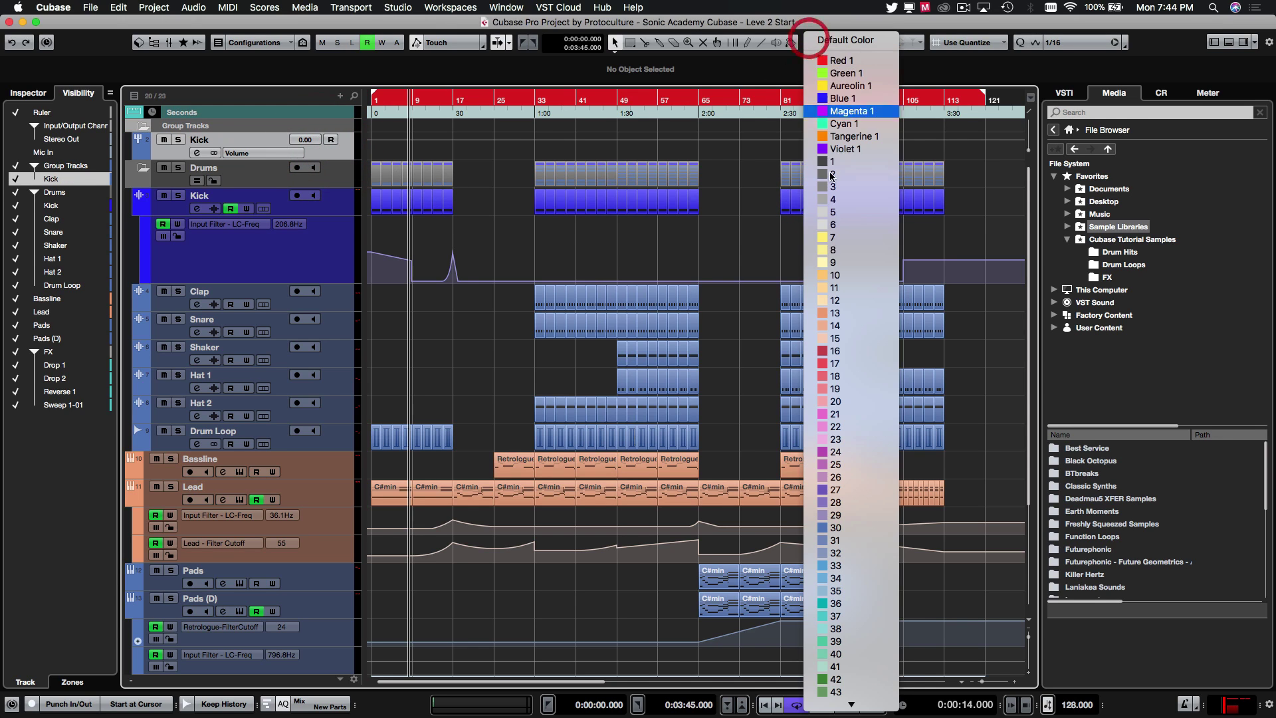
pyautogui.click(833, 225)
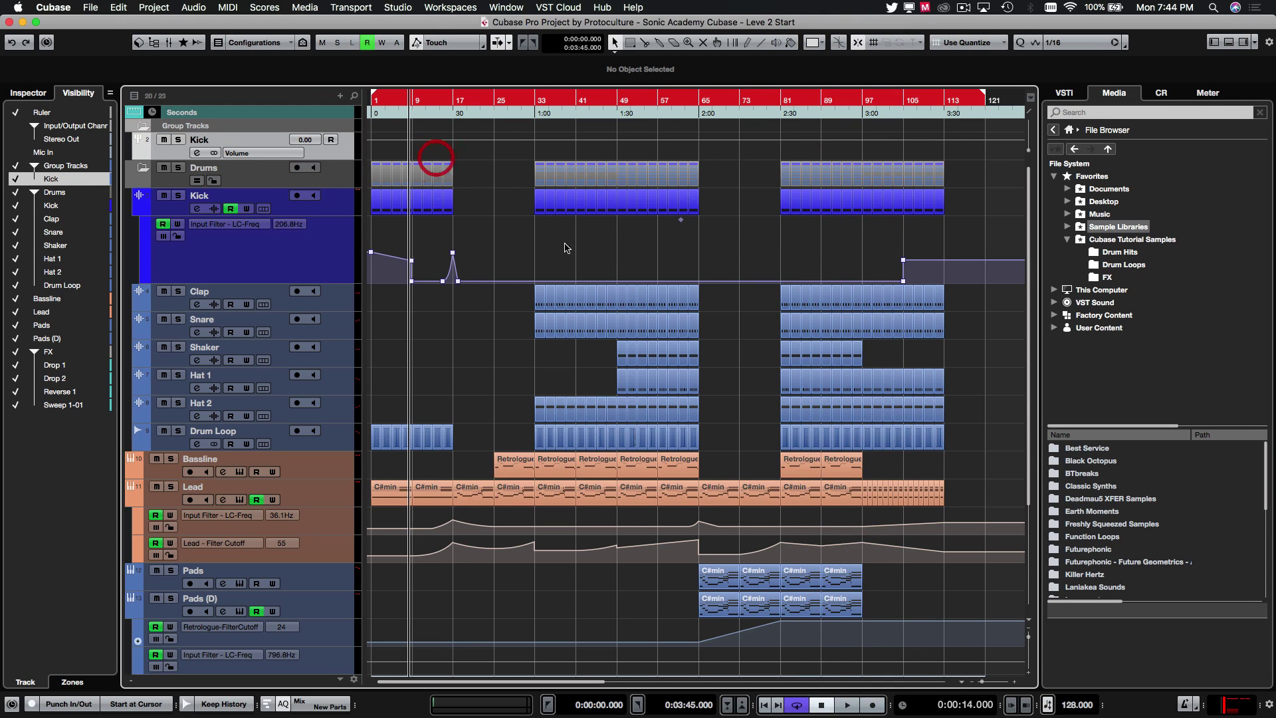
pyautogui.click(337, 155)
# Step: Route the Kick drum track's output to the Kick group through its channel settings, and close the settings window
pyautogui.click(345, 202)
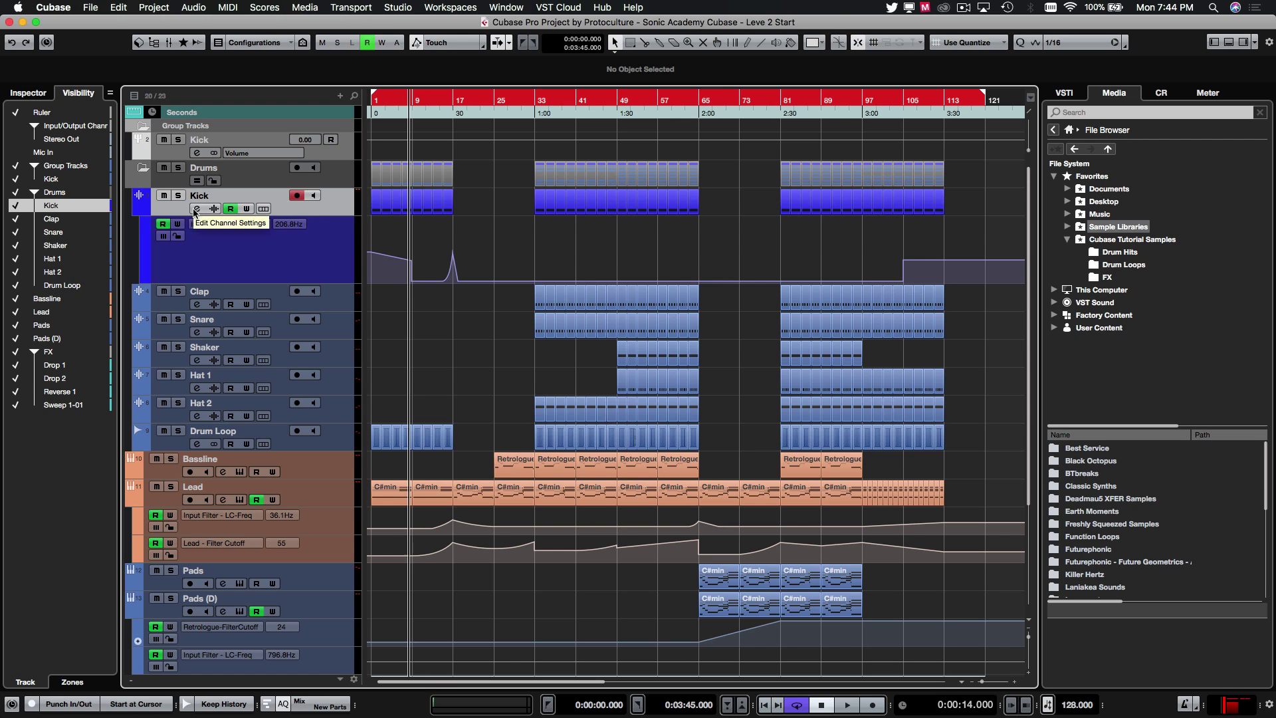
pyautogui.click(28, 92)
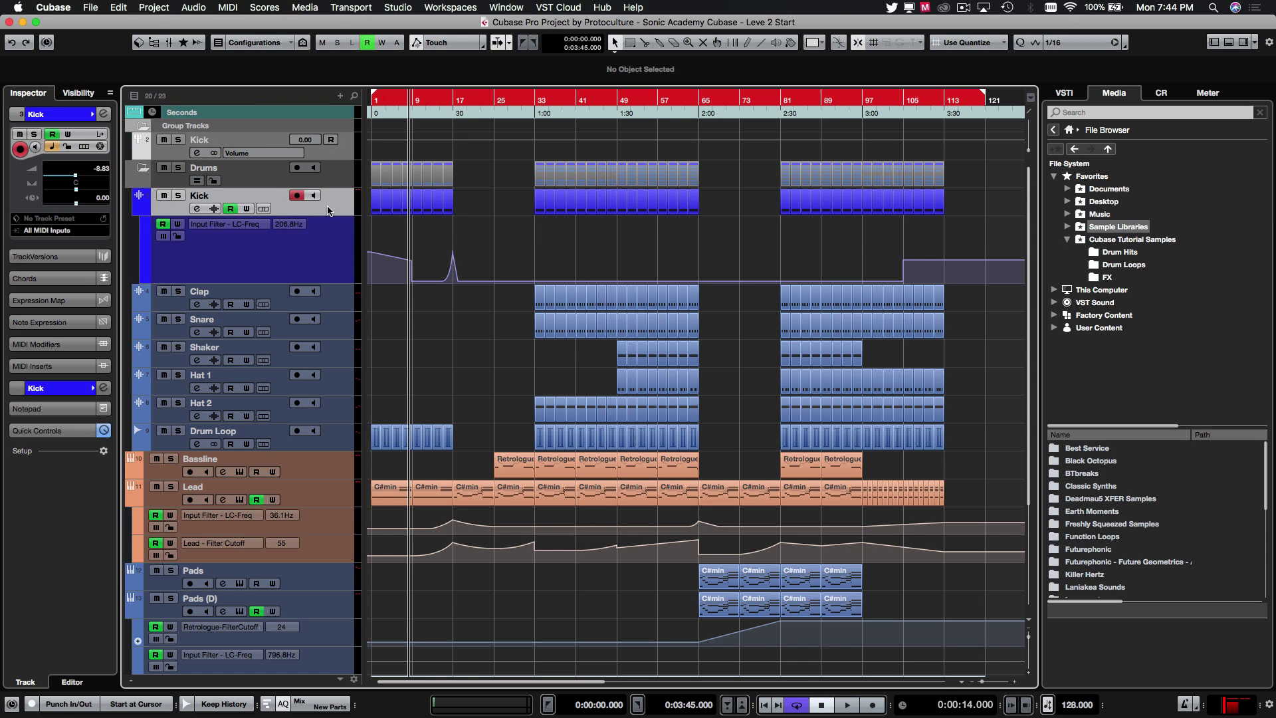
pyautogui.click(197, 209)
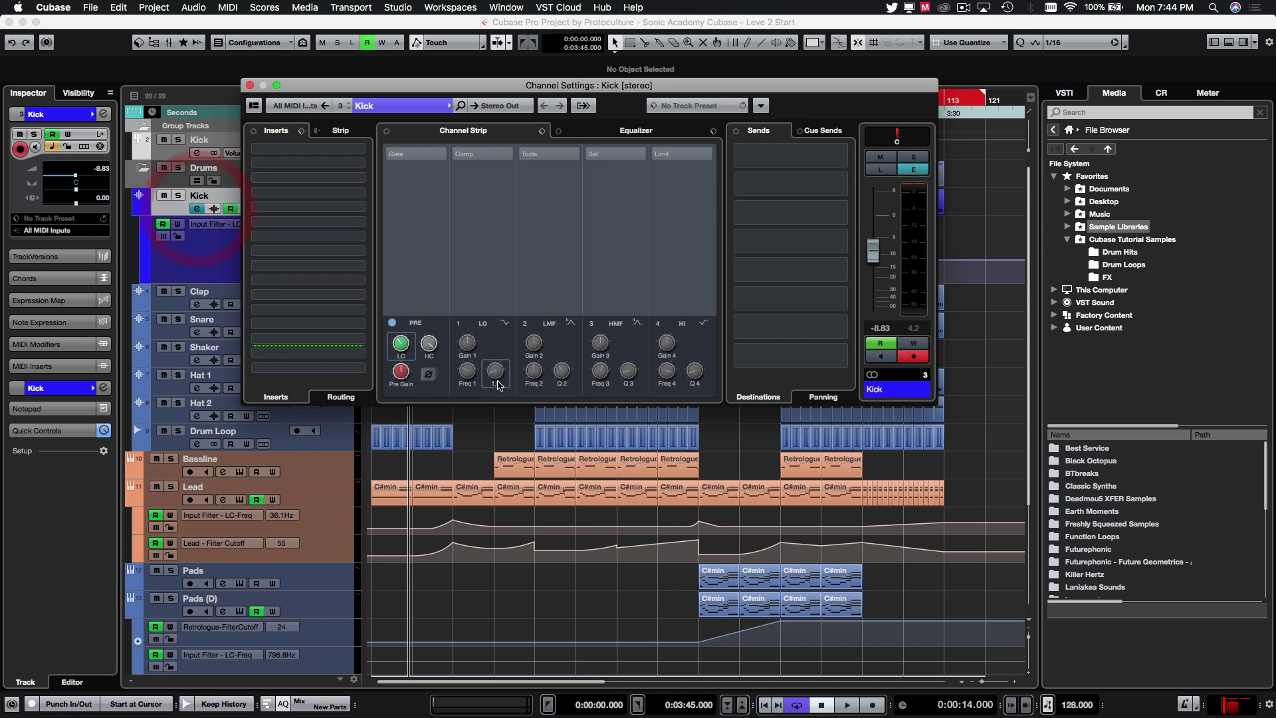
pyautogui.moveTo(494, 81); pyautogui.dragTo(609, 137)
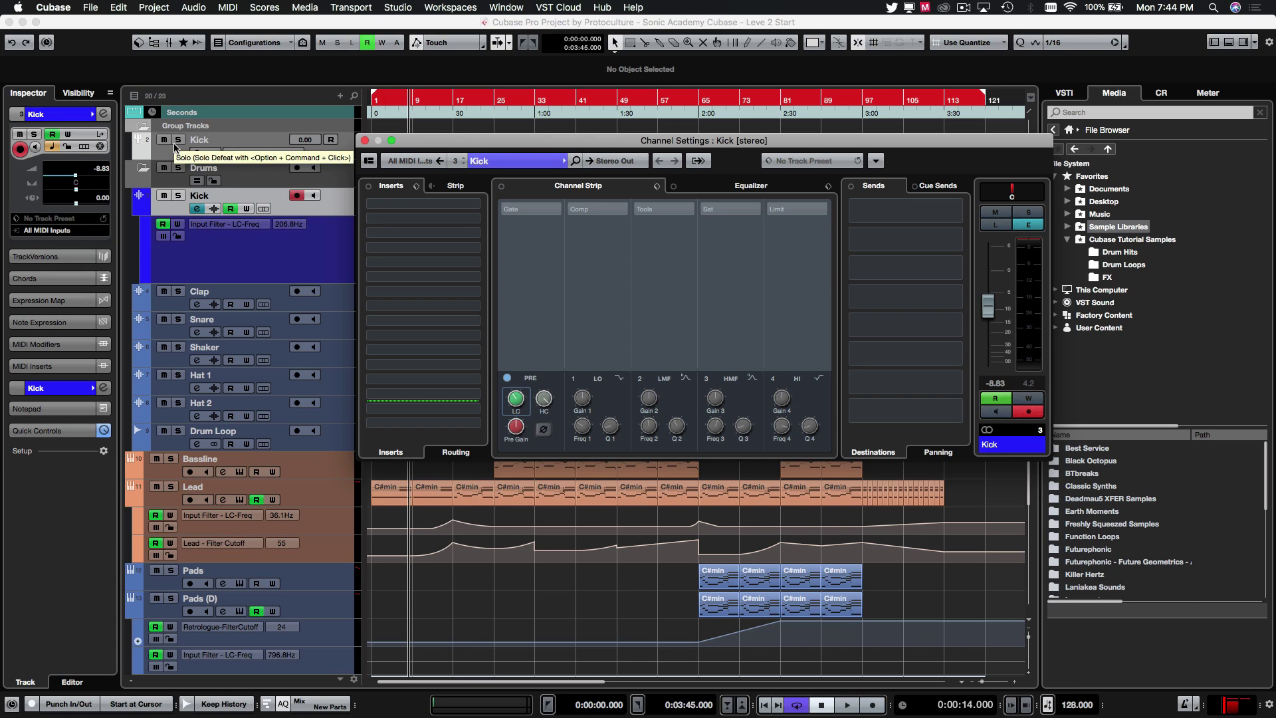
pyautogui.moveTo(871, 225)
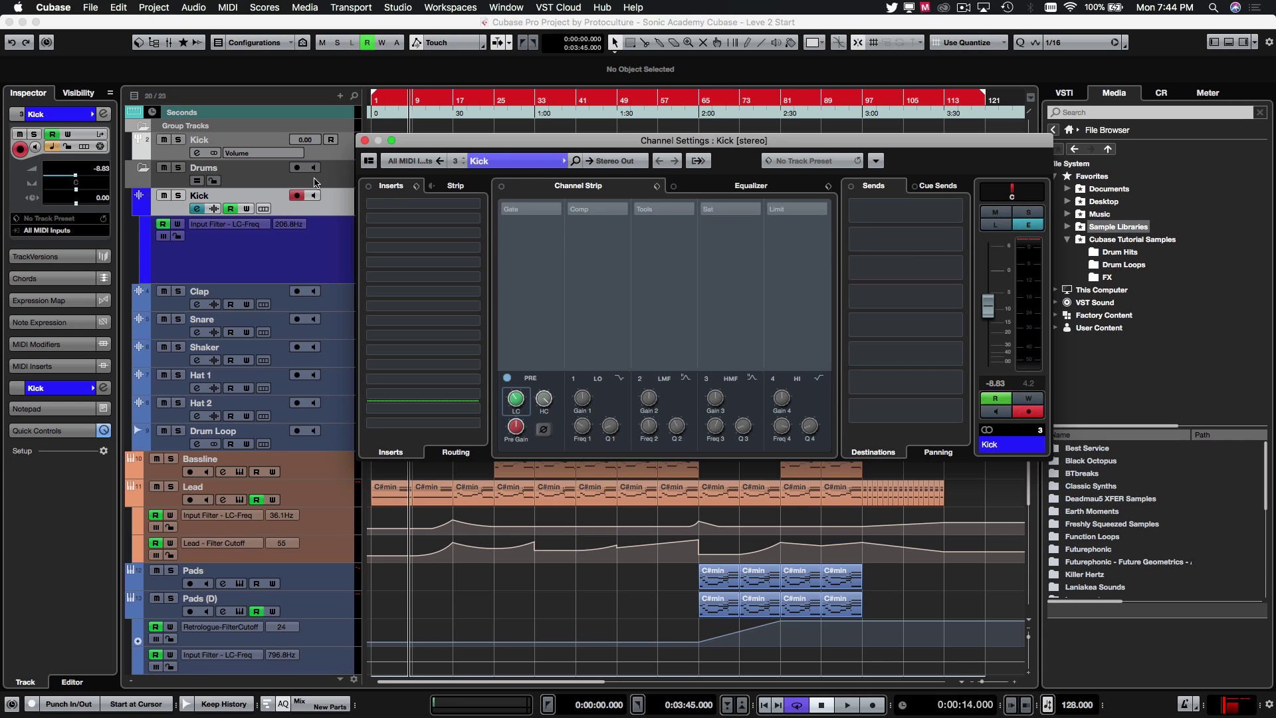
pyautogui.click(615, 163)
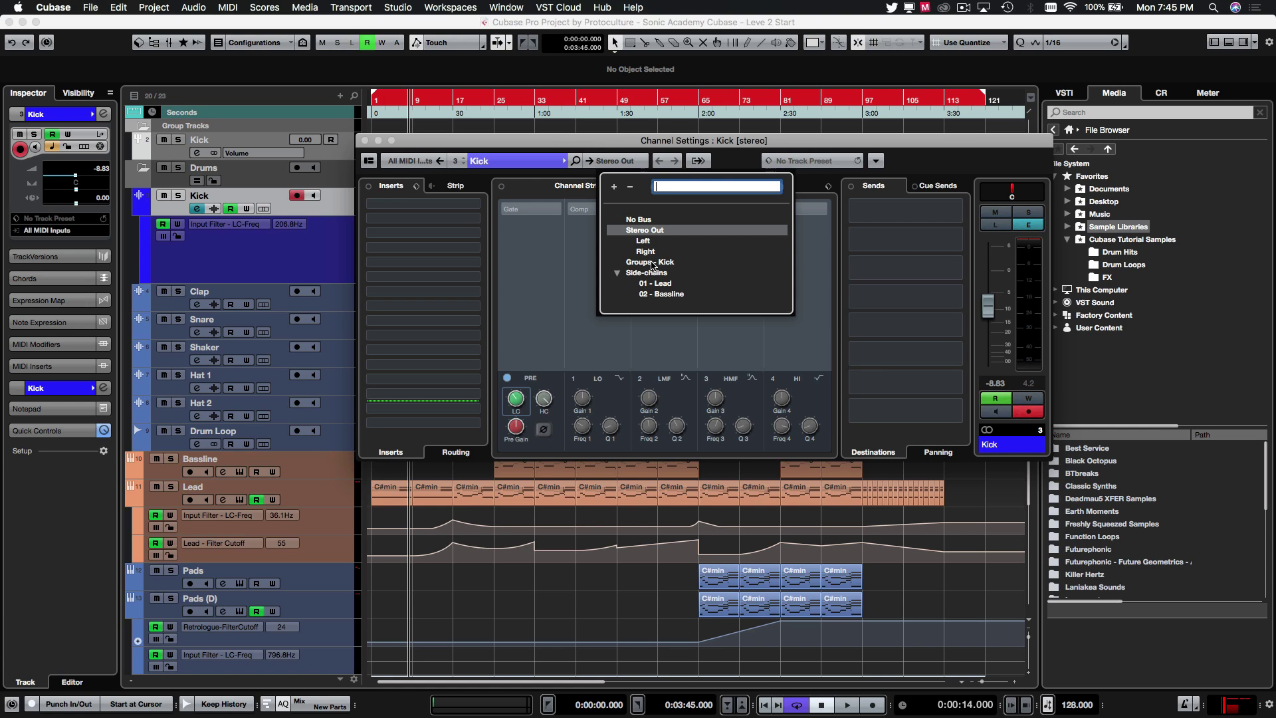
pyautogui.click(653, 265)
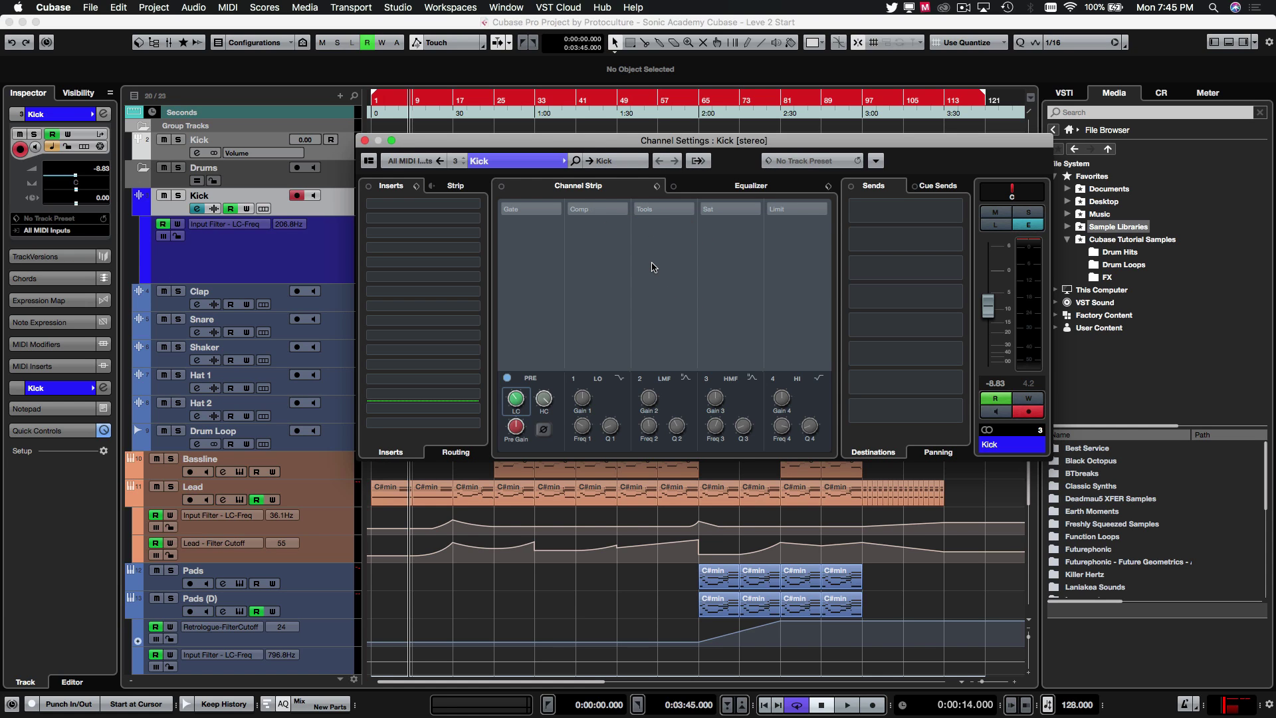
pyautogui.click(365, 140)
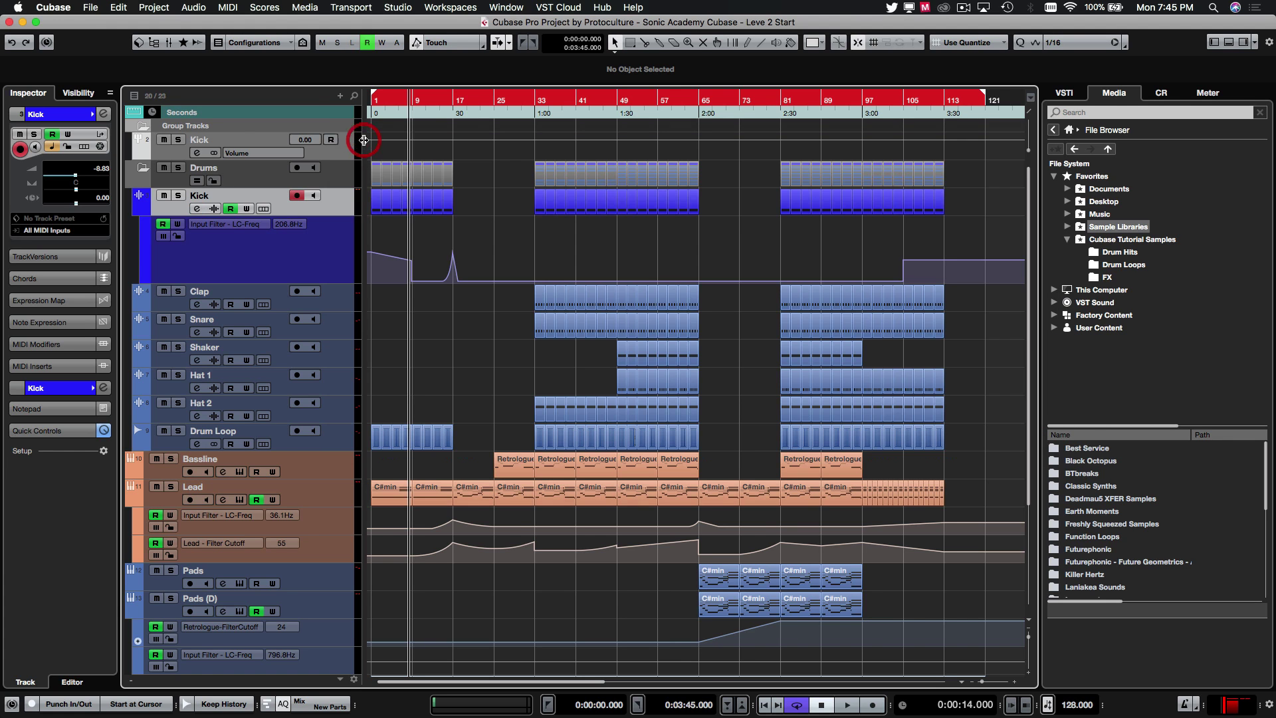
# Step: Show the routing rack in the MixConsole, set the Kick drum channel's output to the Kick group, and close the mixer
pyautogui.press('F3')
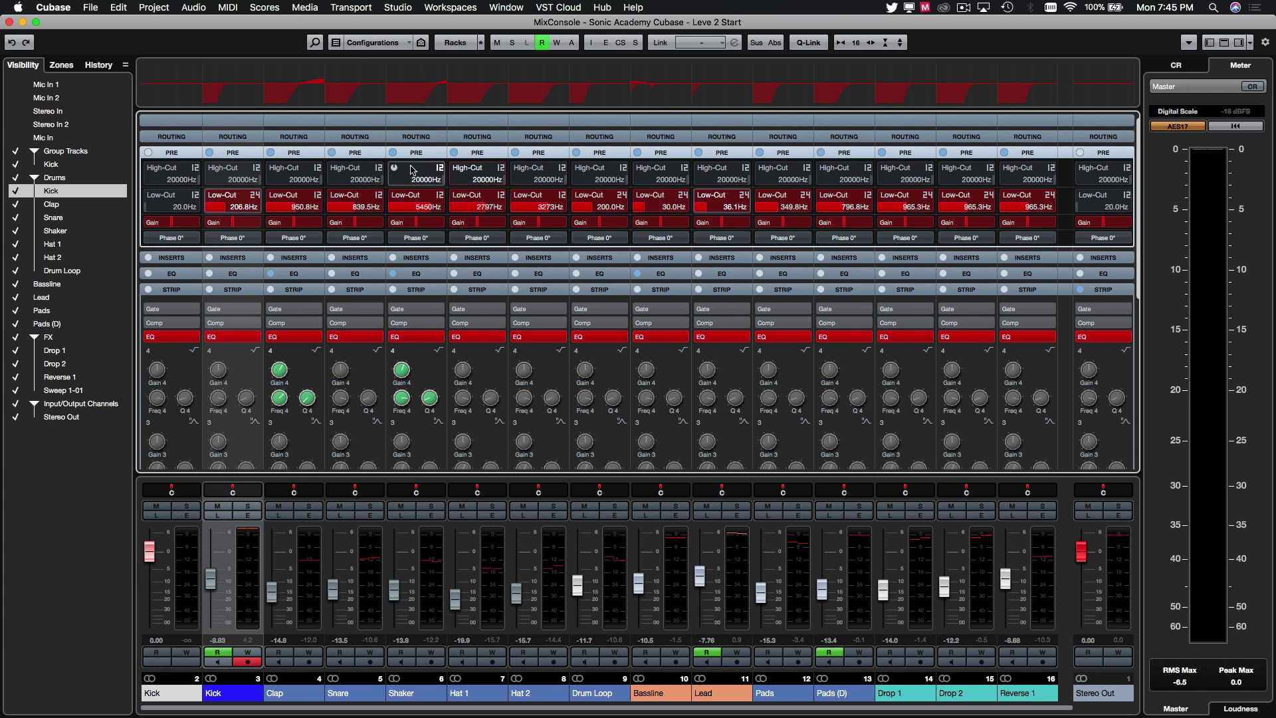
pyautogui.click(239, 155)
pyautogui.click(232, 200)
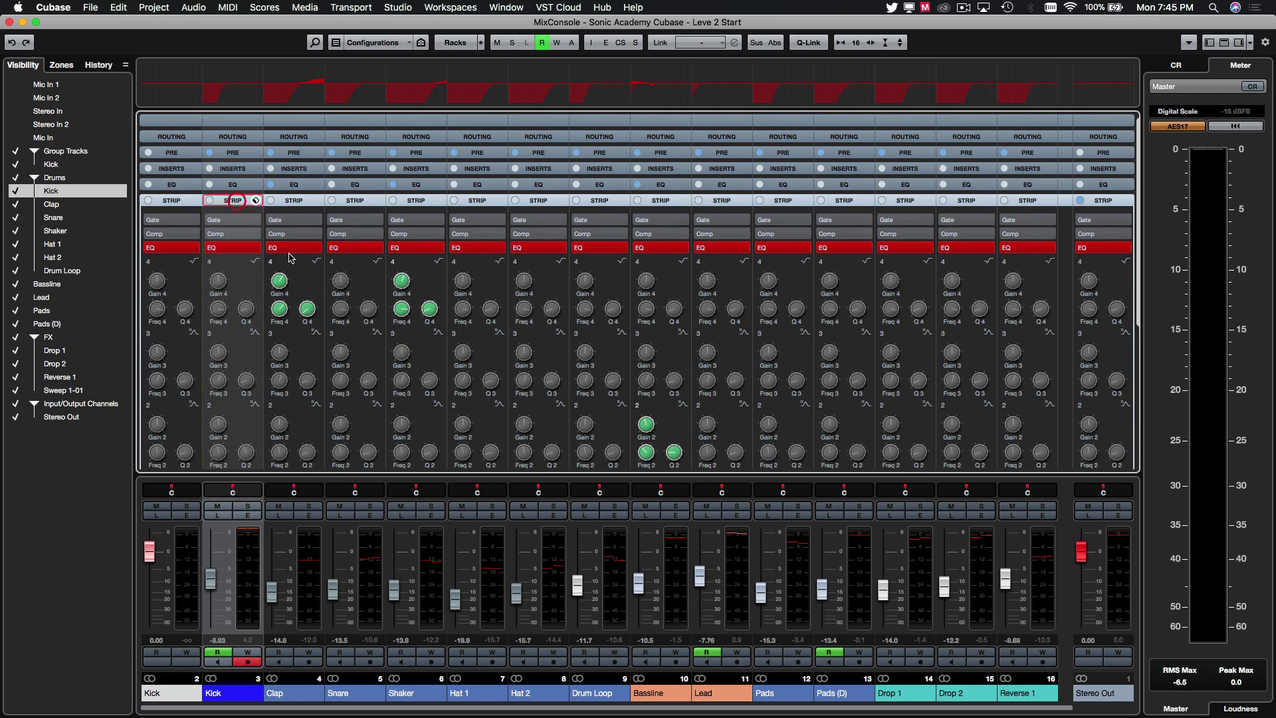
pyautogui.click(548, 137)
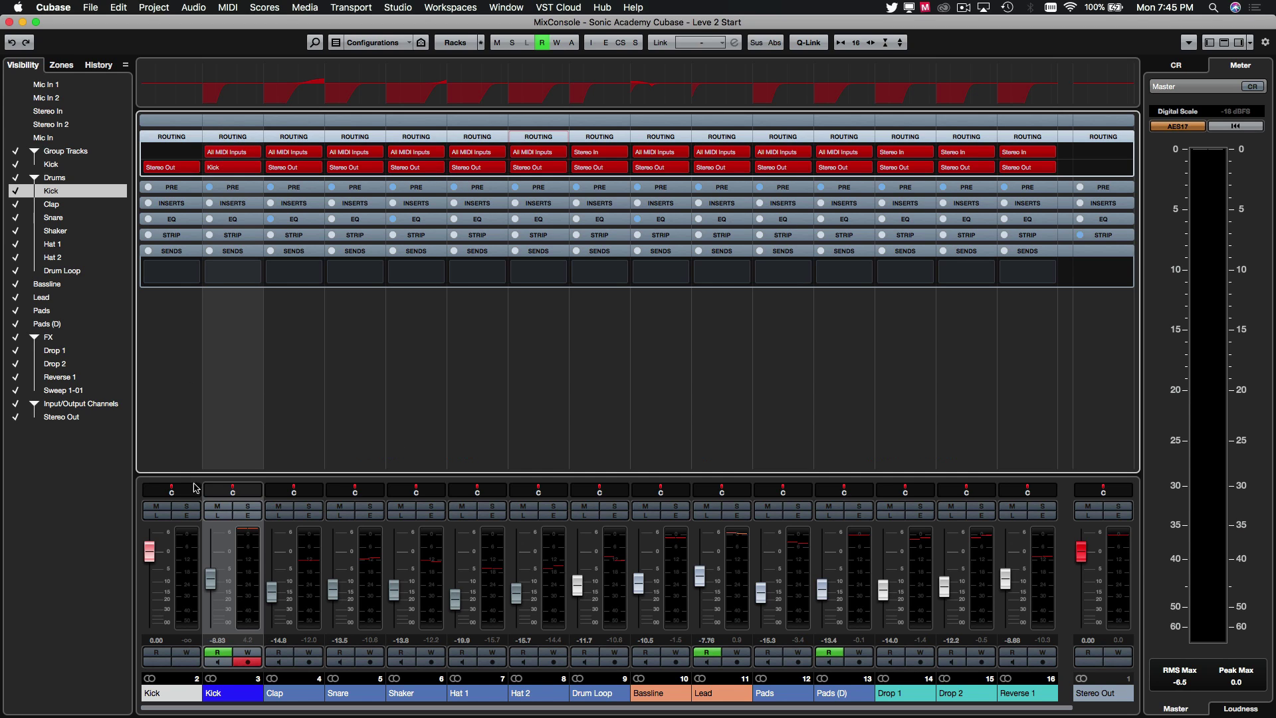
pyautogui.click(223, 171)
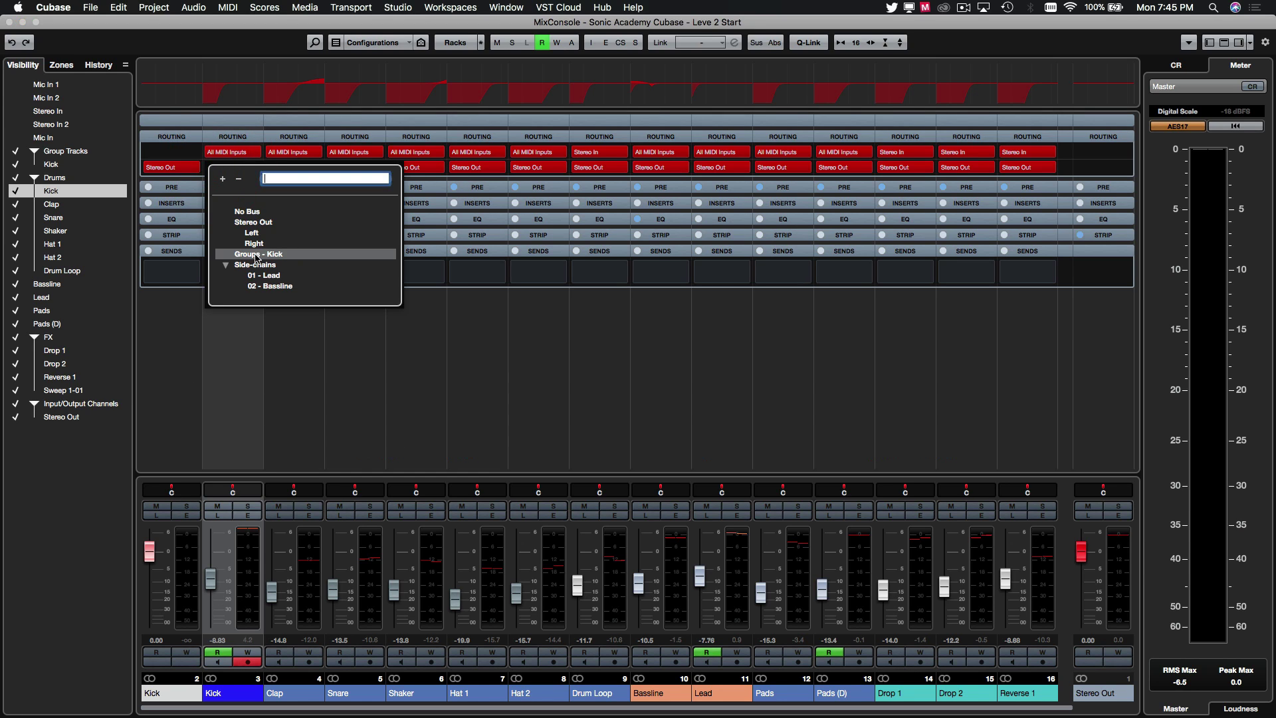
pyautogui.click(251, 252)
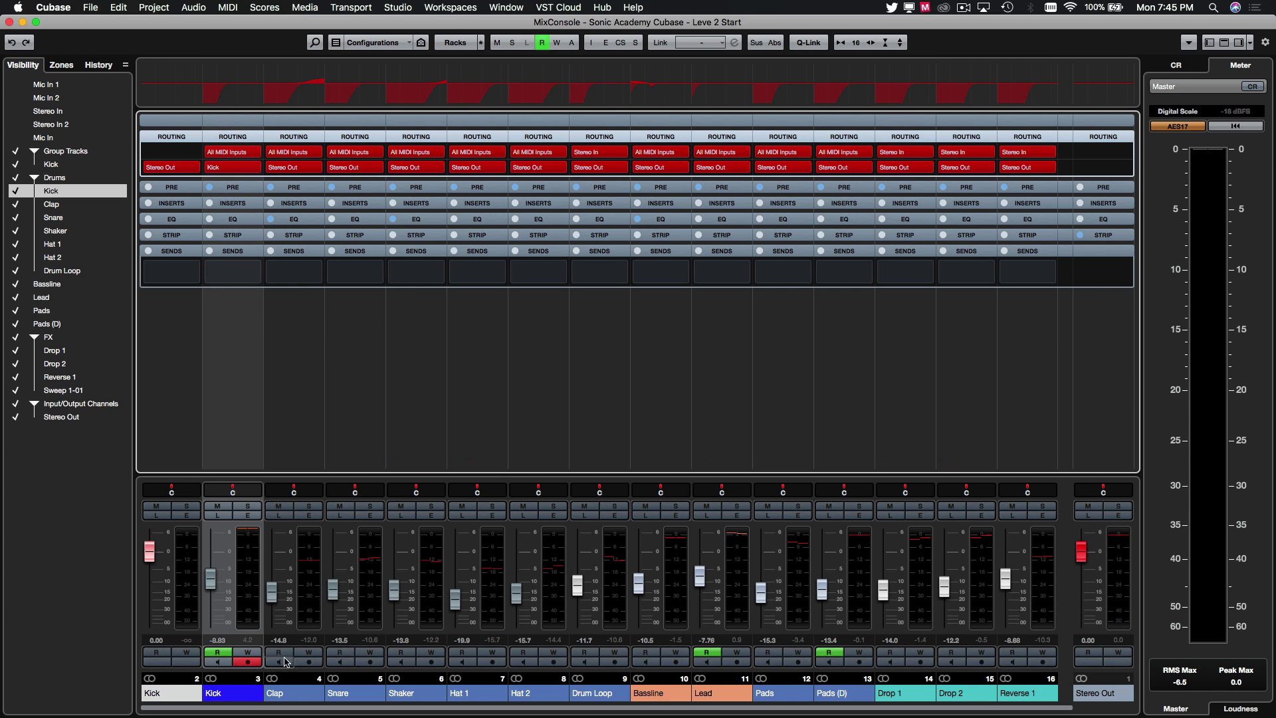
pyautogui.click(10, 23)
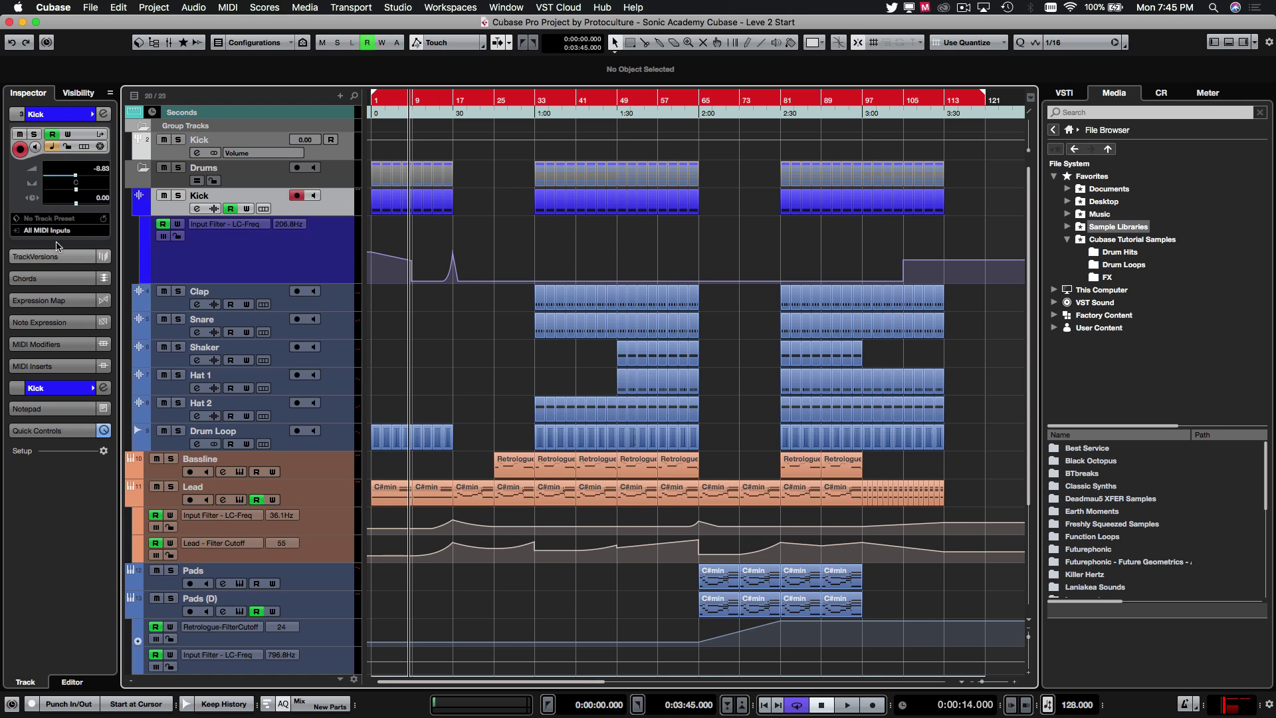
# Step: Expand the Kick drum track's channel section and Direct Routing in the Inspector to review its output bus options
pyautogui.doubleClick(40, 118)
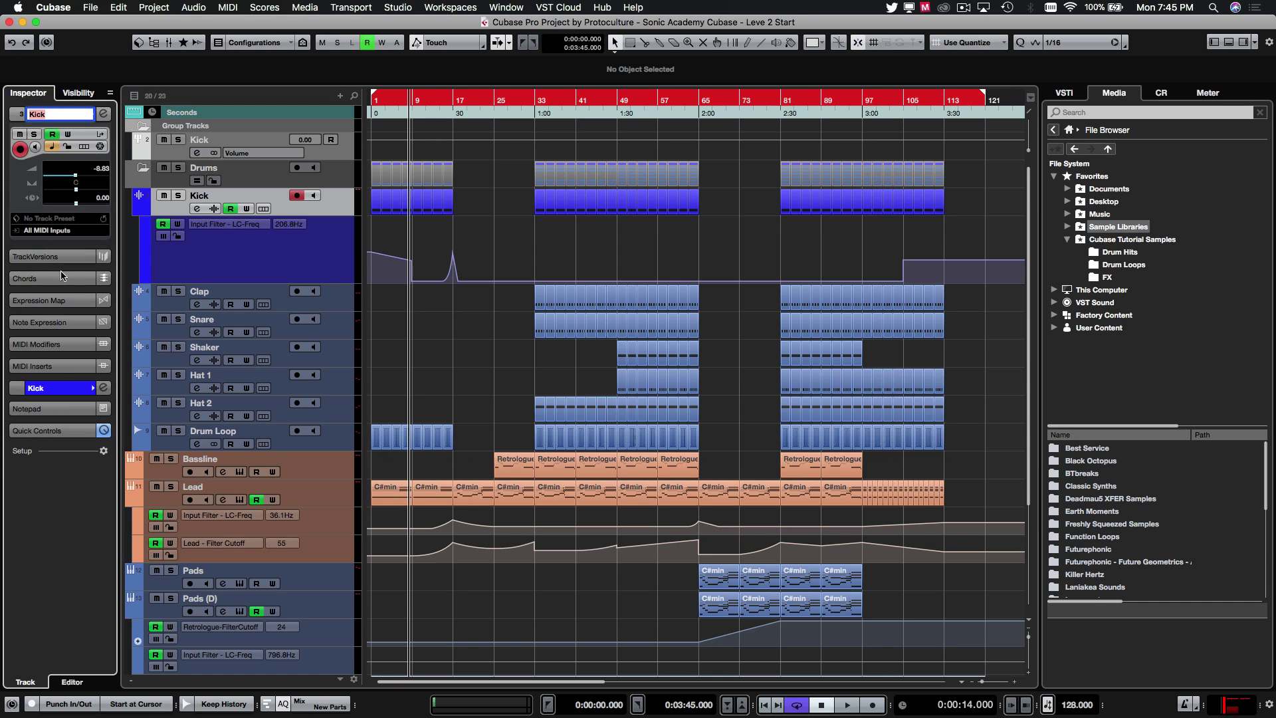
pyautogui.click(67, 389)
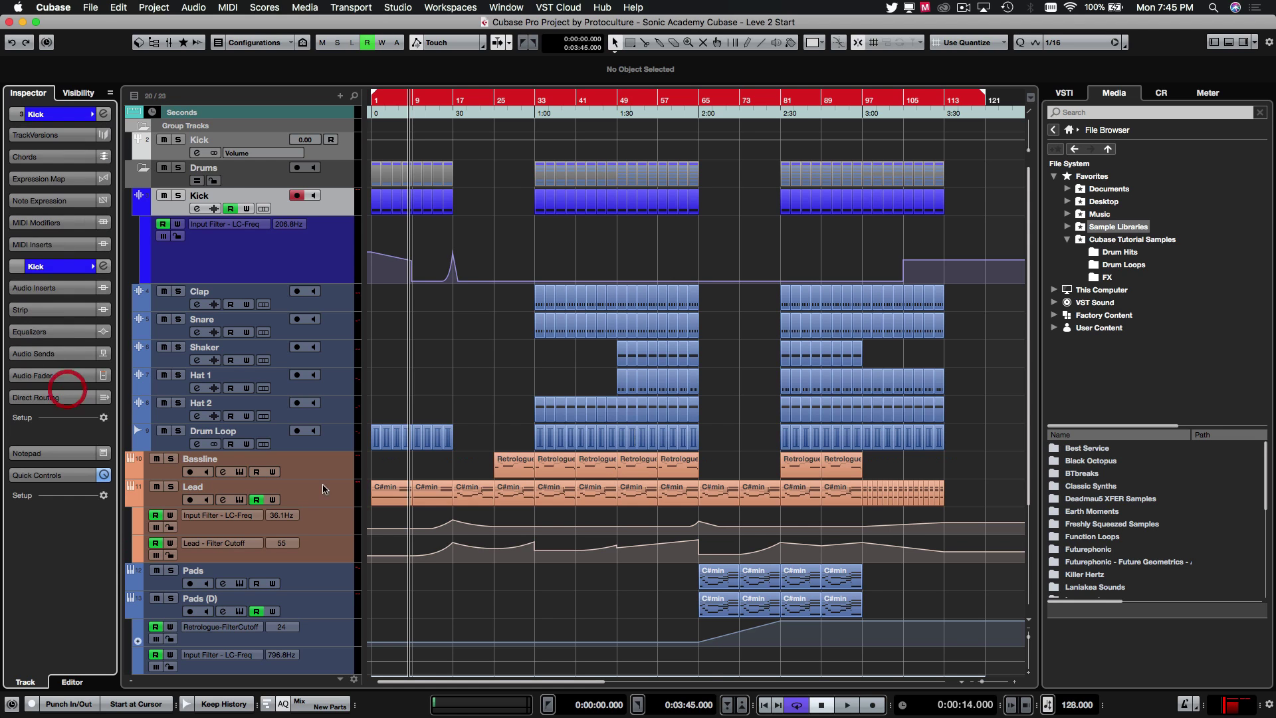
pyautogui.click(83, 270)
pyautogui.click(60, 397)
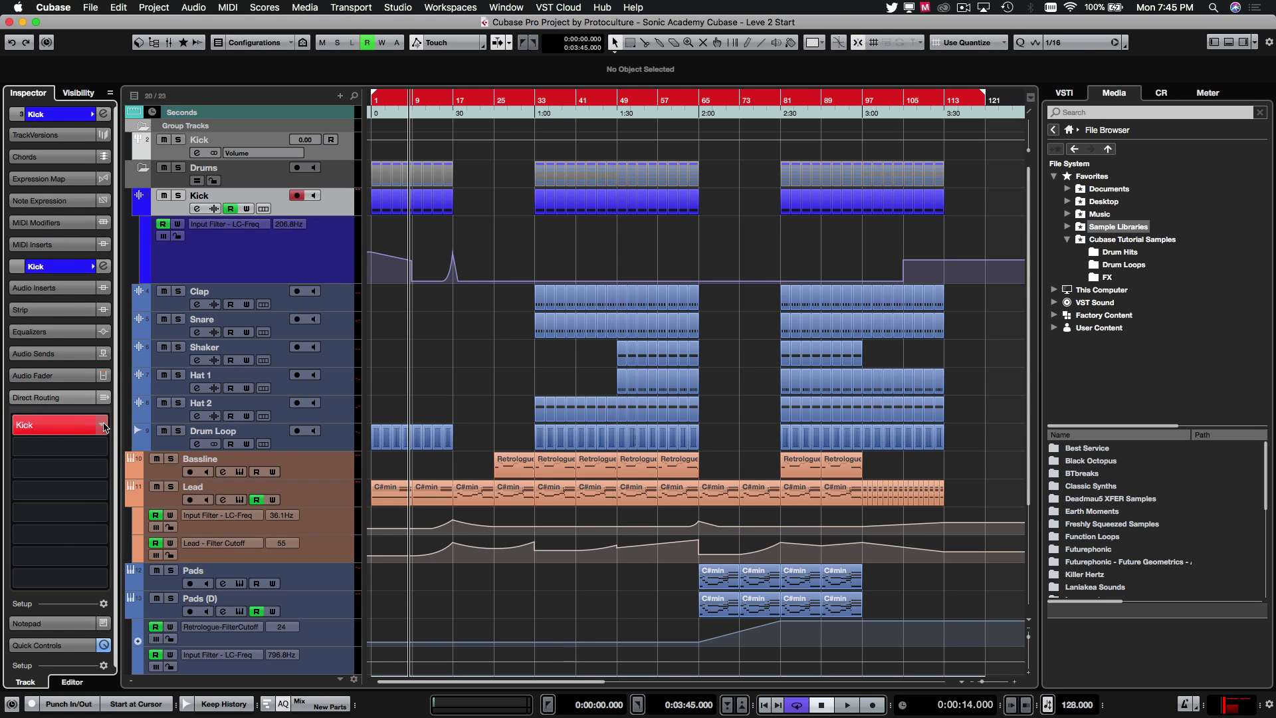
pyautogui.click(104, 427)
pyautogui.click(70, 531)
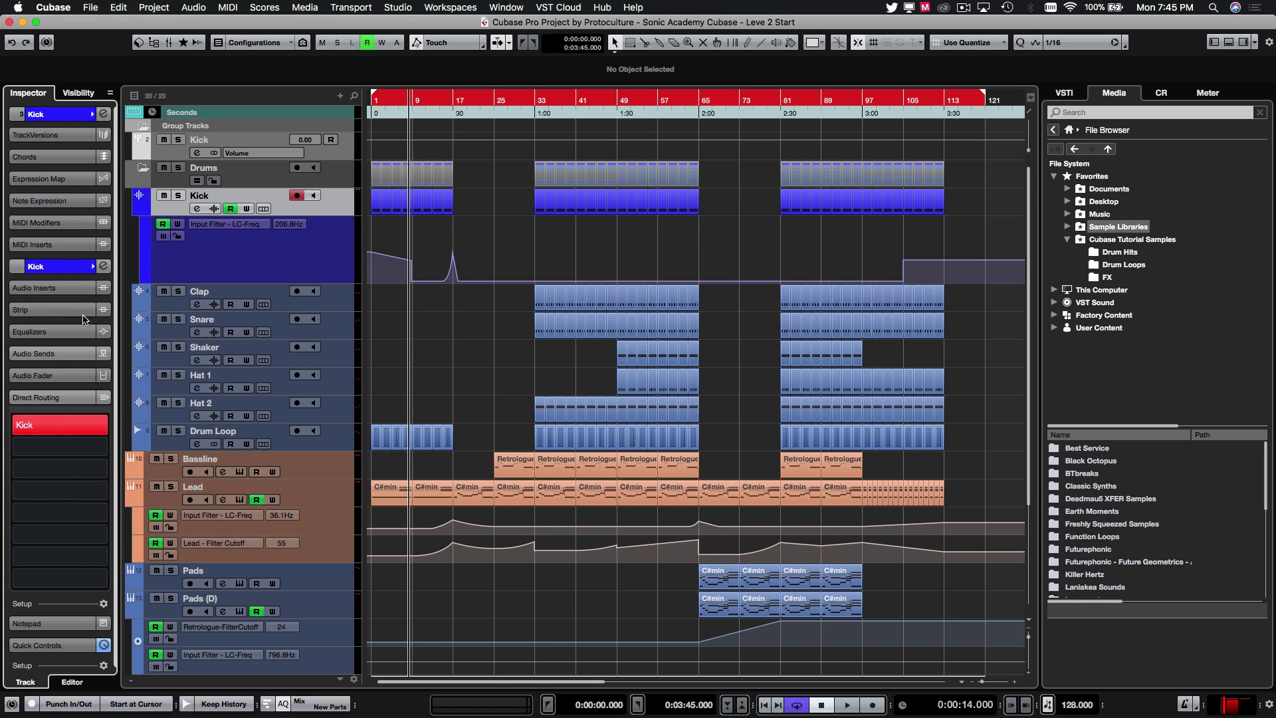
# Step: Hide the Input Filter automation lane of the Kick track in the Drums folder
pyautogui.click(550, 214)
pyautogui.click(497, 229)
pyautogui.click(336, 205)
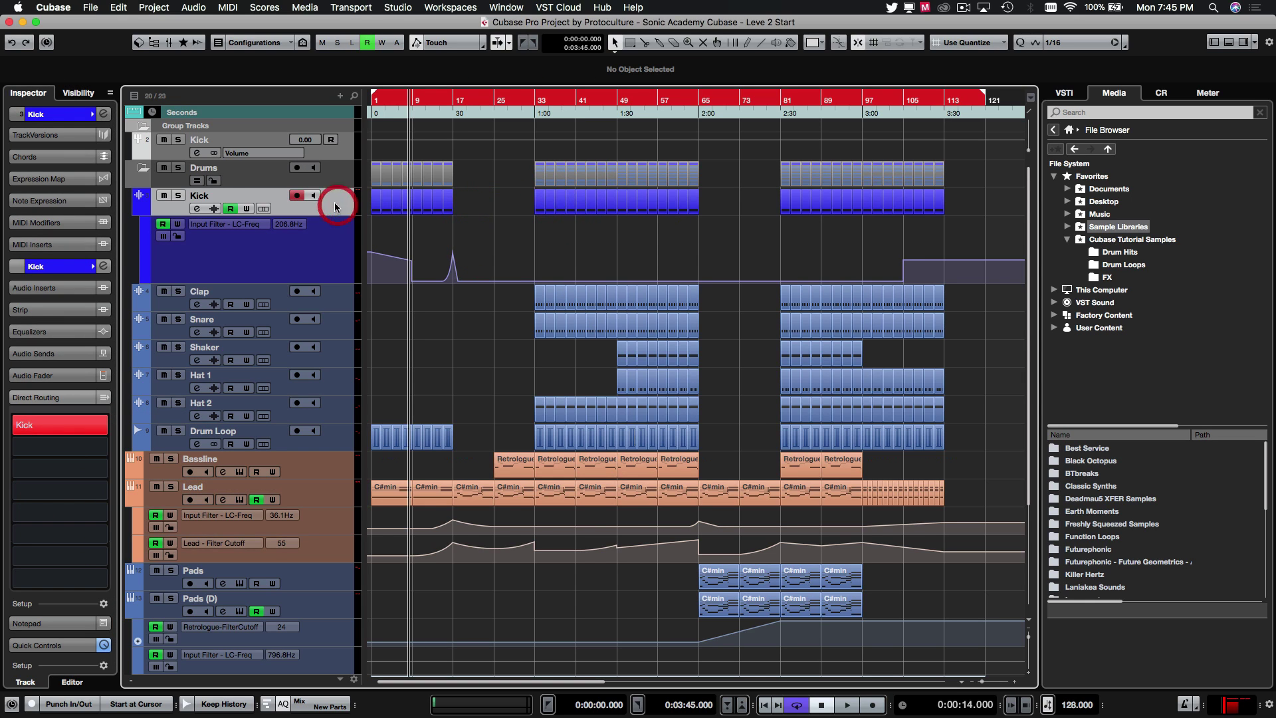
pyautogui.click(330, 152)
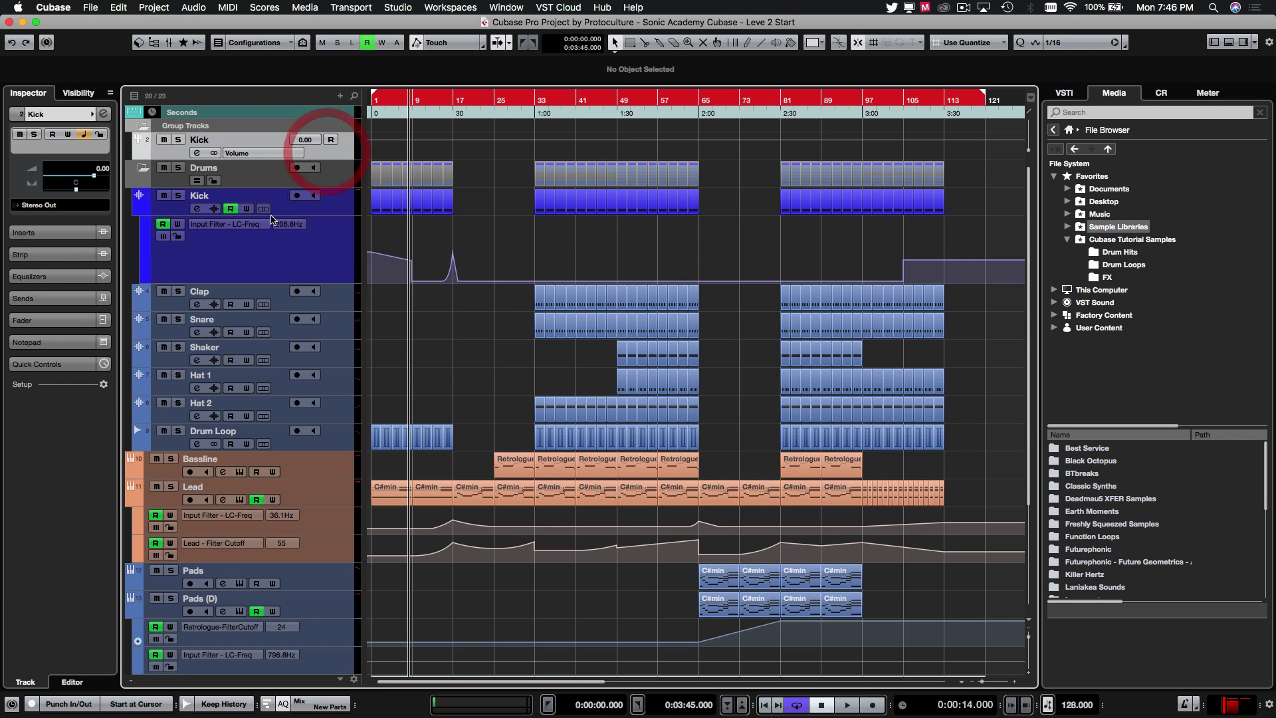
pyautogui.click(139, 209)
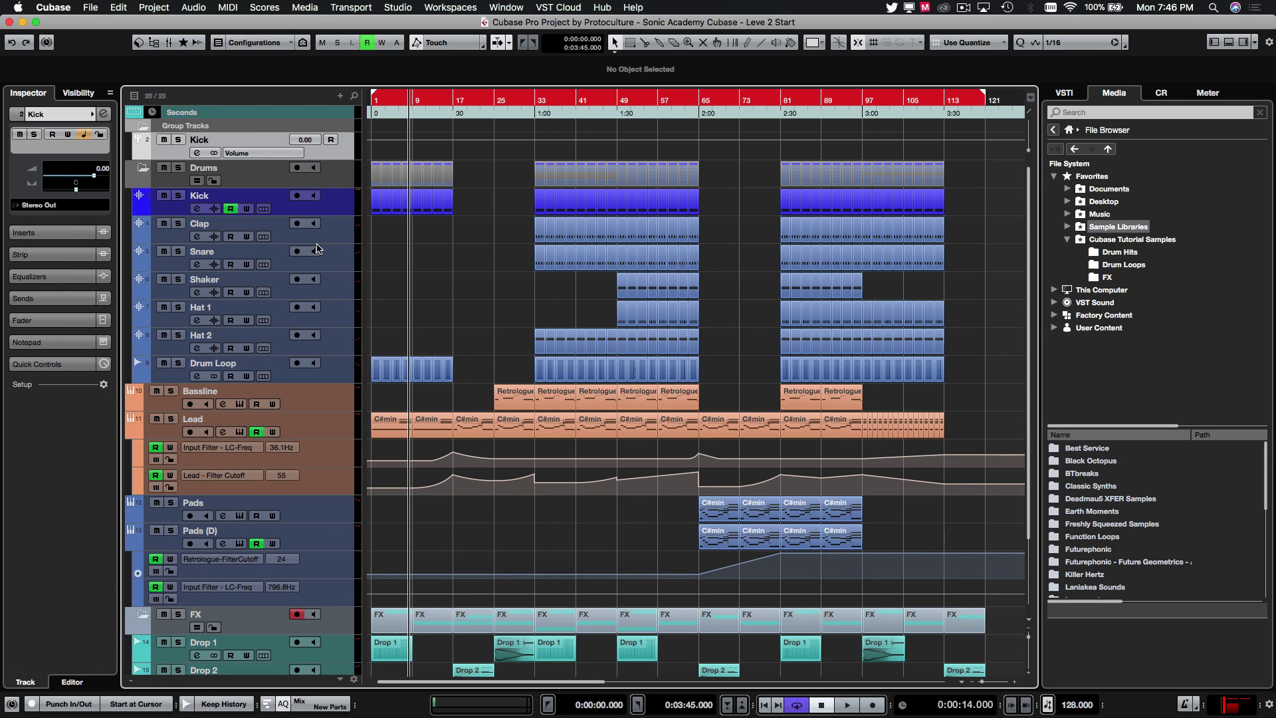
# Step: Add one stereo group channel named Drums after the Kick group, routed to Stereo Out and created inside the folder
pyautogui.click(347, 229)
pyautogui.click(342, 371)
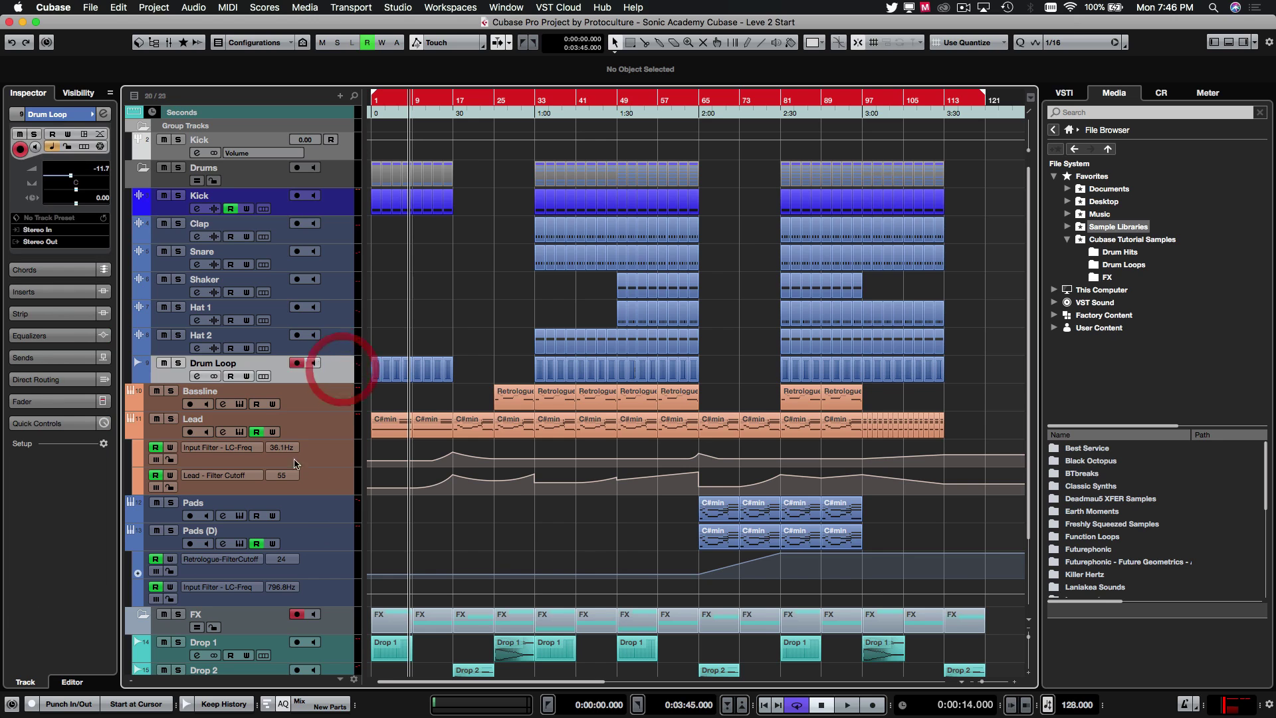
pyautogui.click(323, 159)
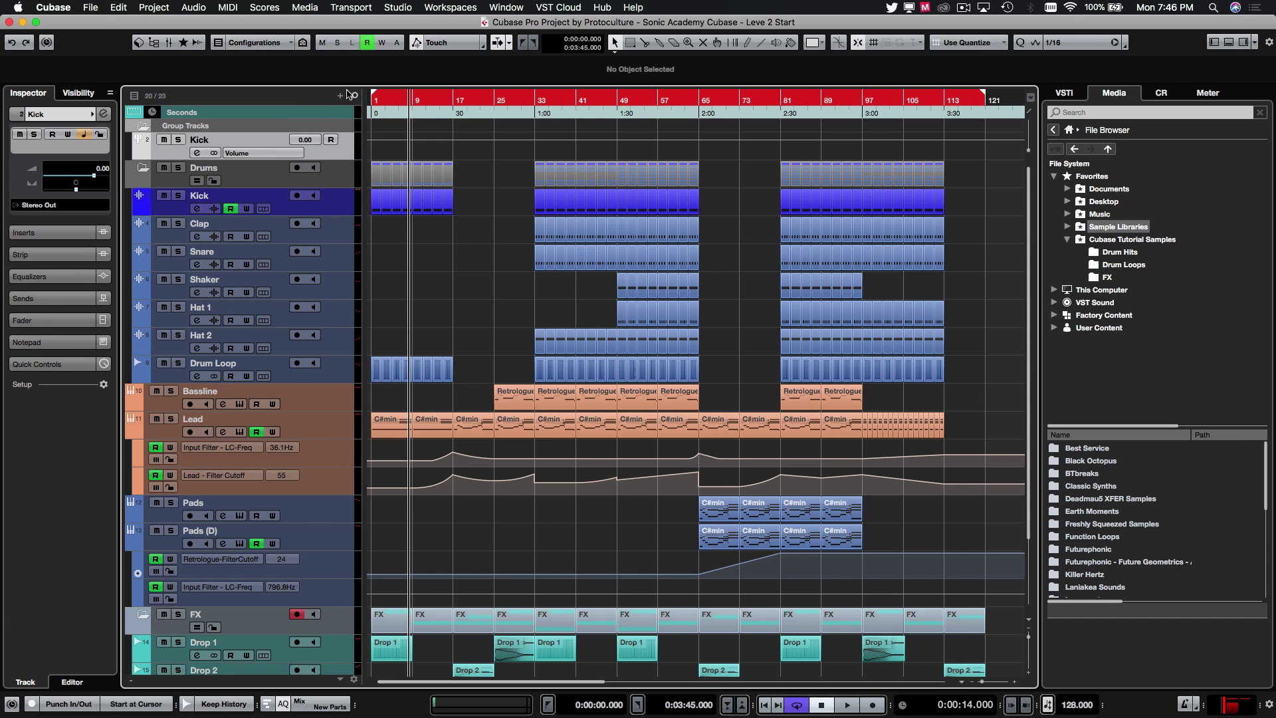
pyautogui.click(340, 96)
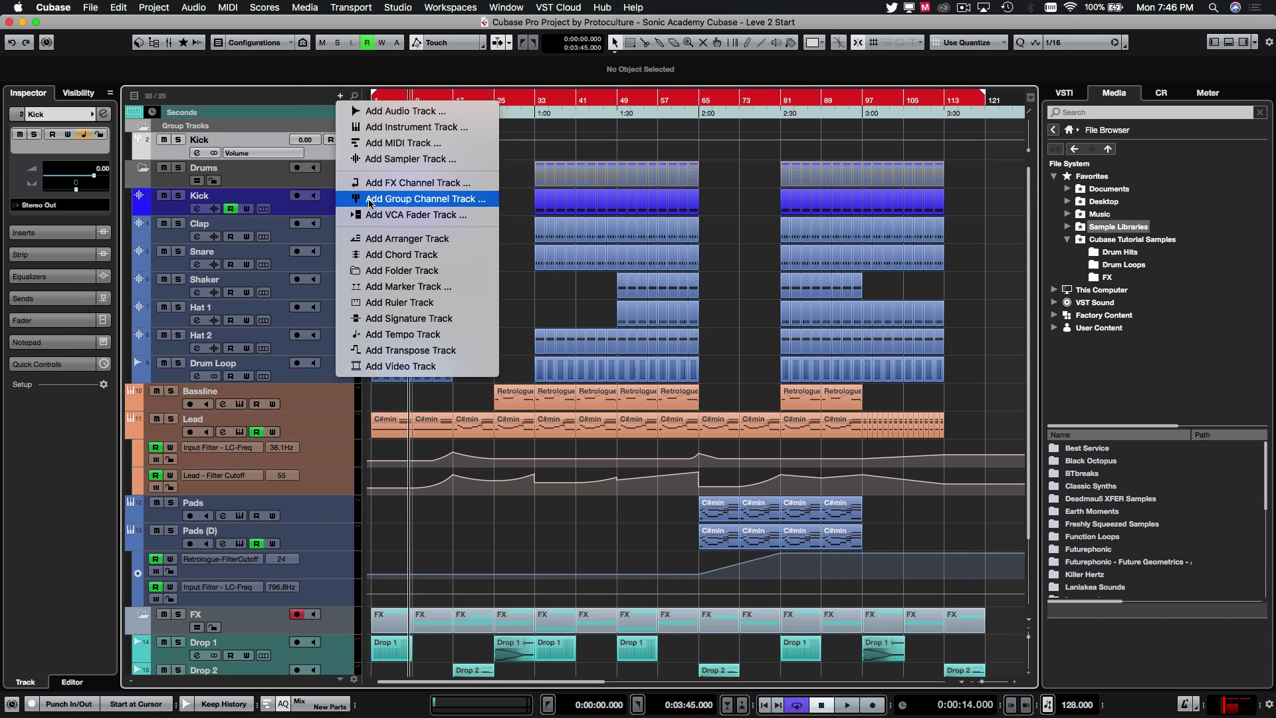
pyautogui.click(386, 199)
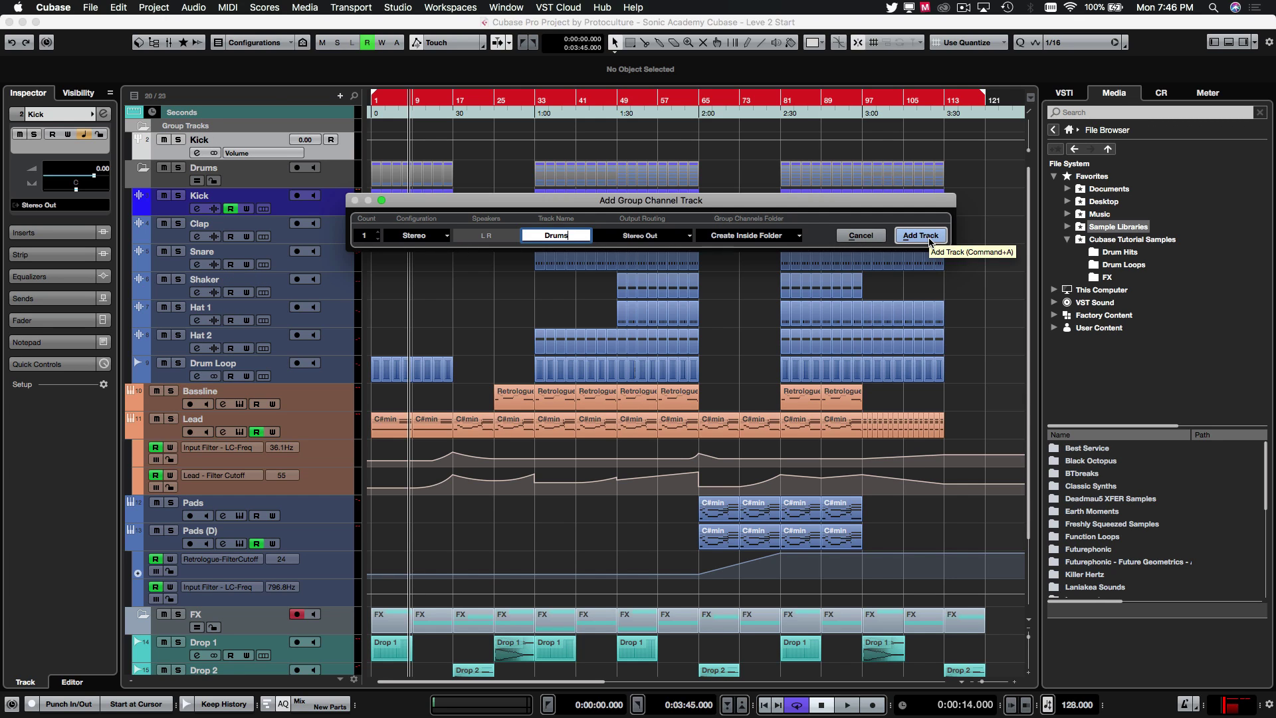
pyautogui.click(930, 238)
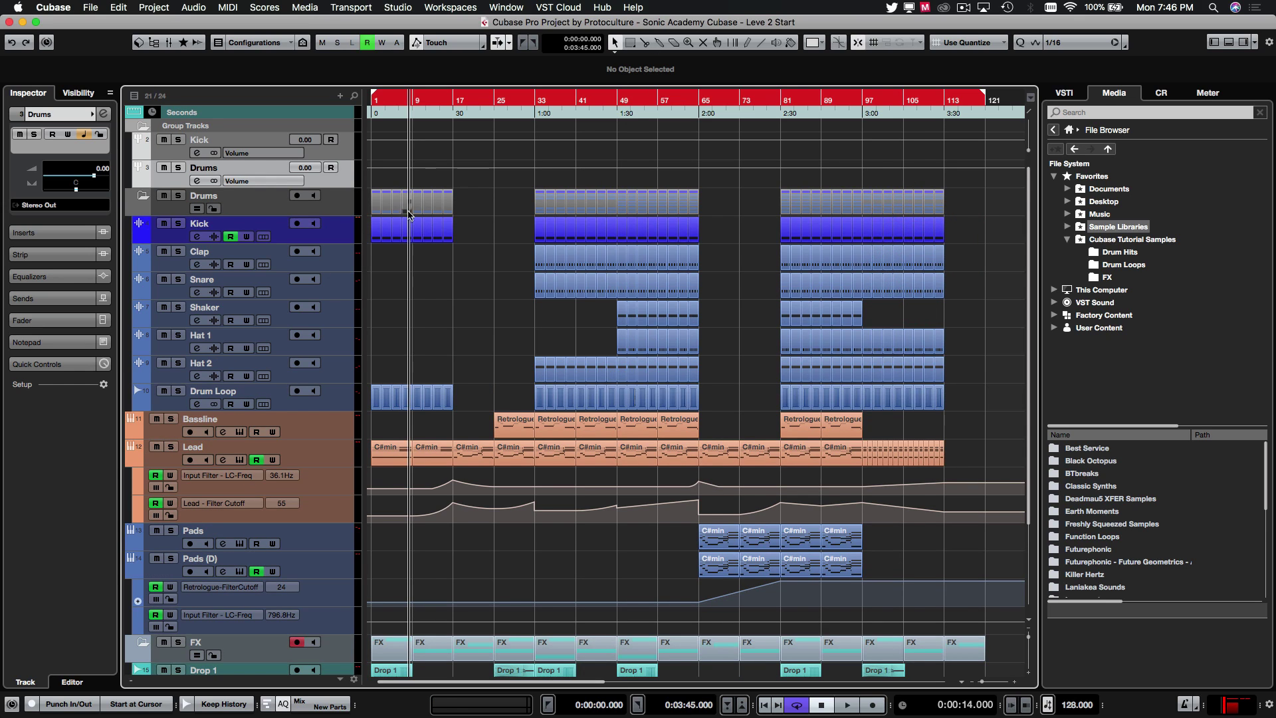
# Step: Try to route all the tracks from Clap through Drum Loop to the Drums group together via Direct Routing
pyautogui.click(320, 269)
pyautogui.moveTo(560, 259); pyautogui.dragTo(560, 303)
pyautogui.click(552, 330)
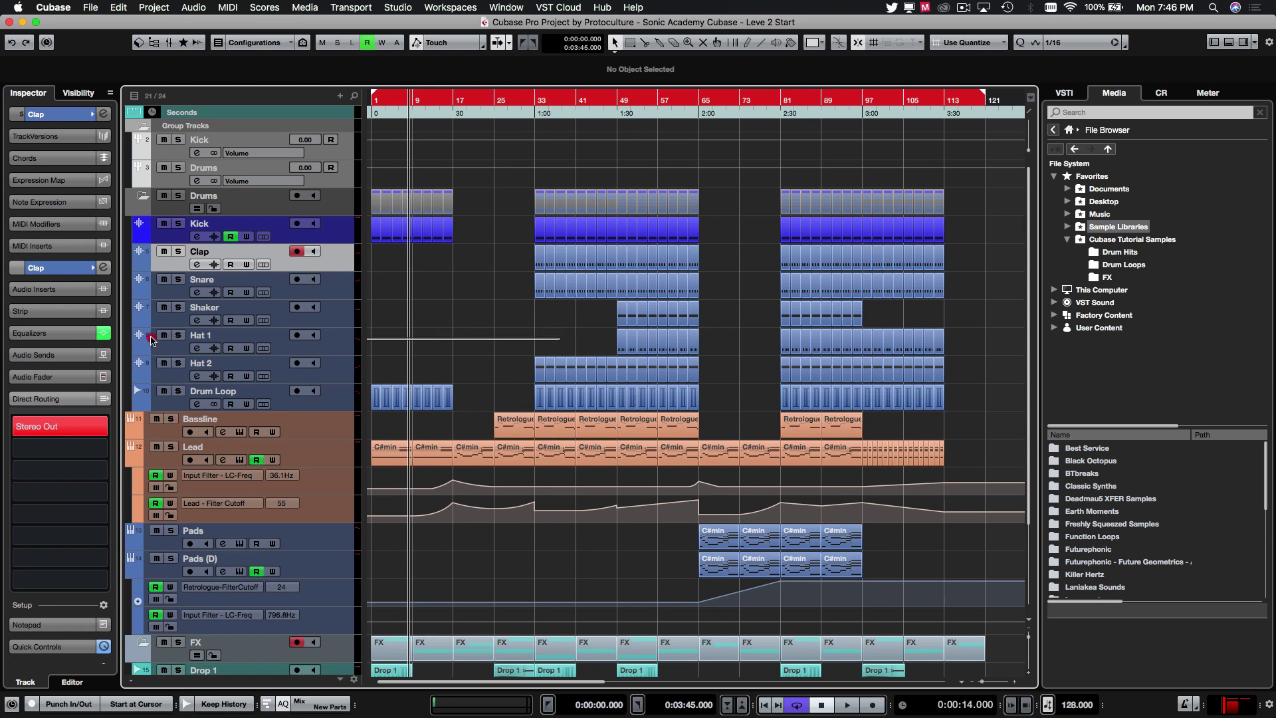
pyautogui.keyDown('shift'); pyautogui.click(305, 407); pyautogui.keyUp('shift')
pyautogui.click(349, 271)
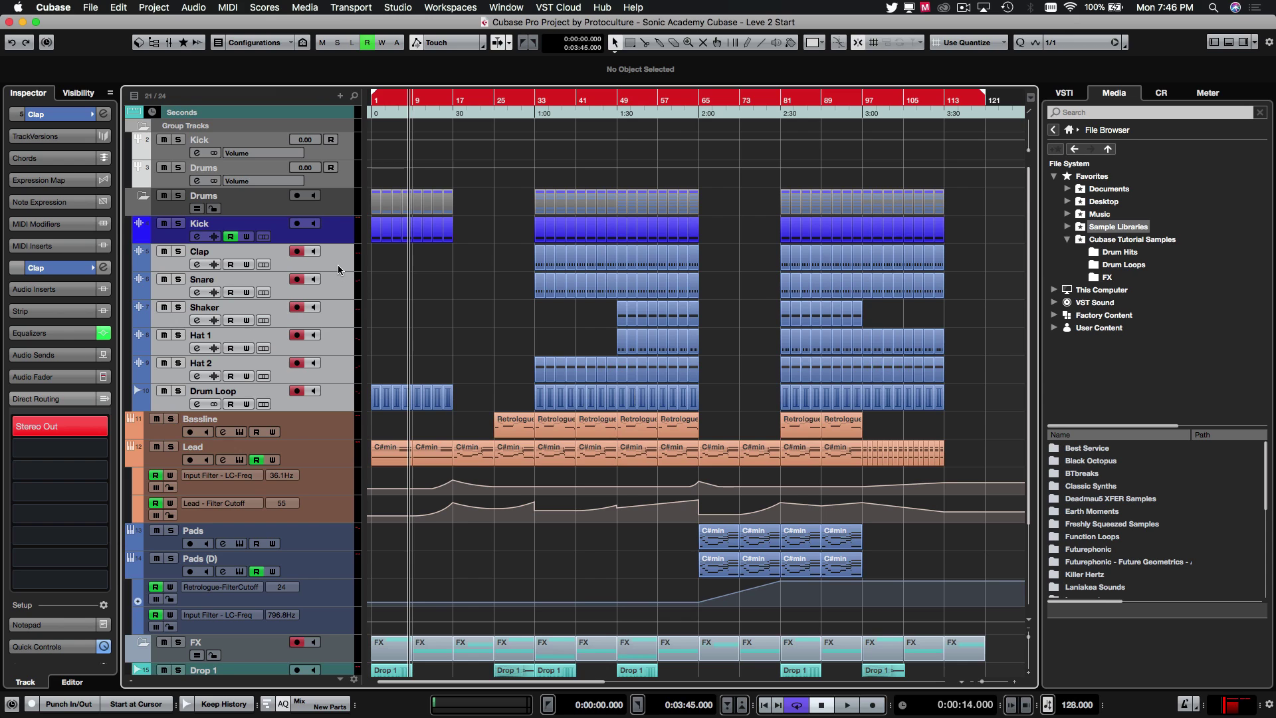
pyautogui.click(102, 430)
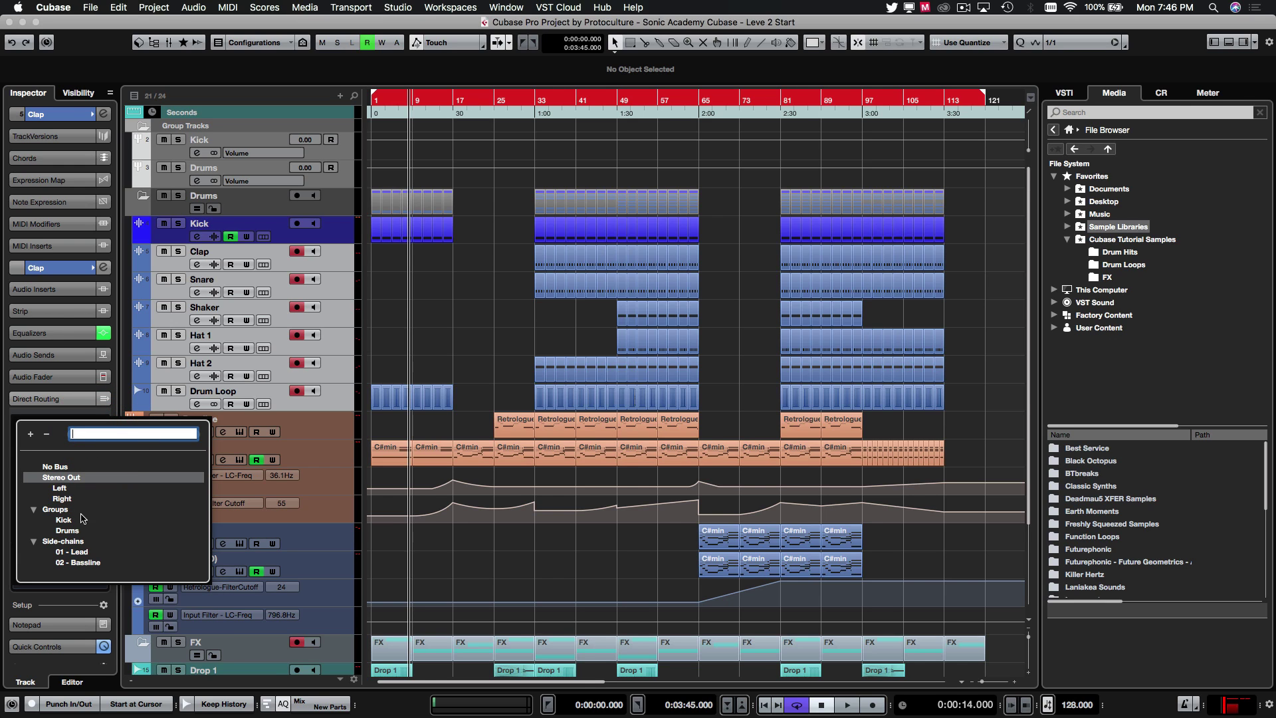
pyautogui.click(67, 531)
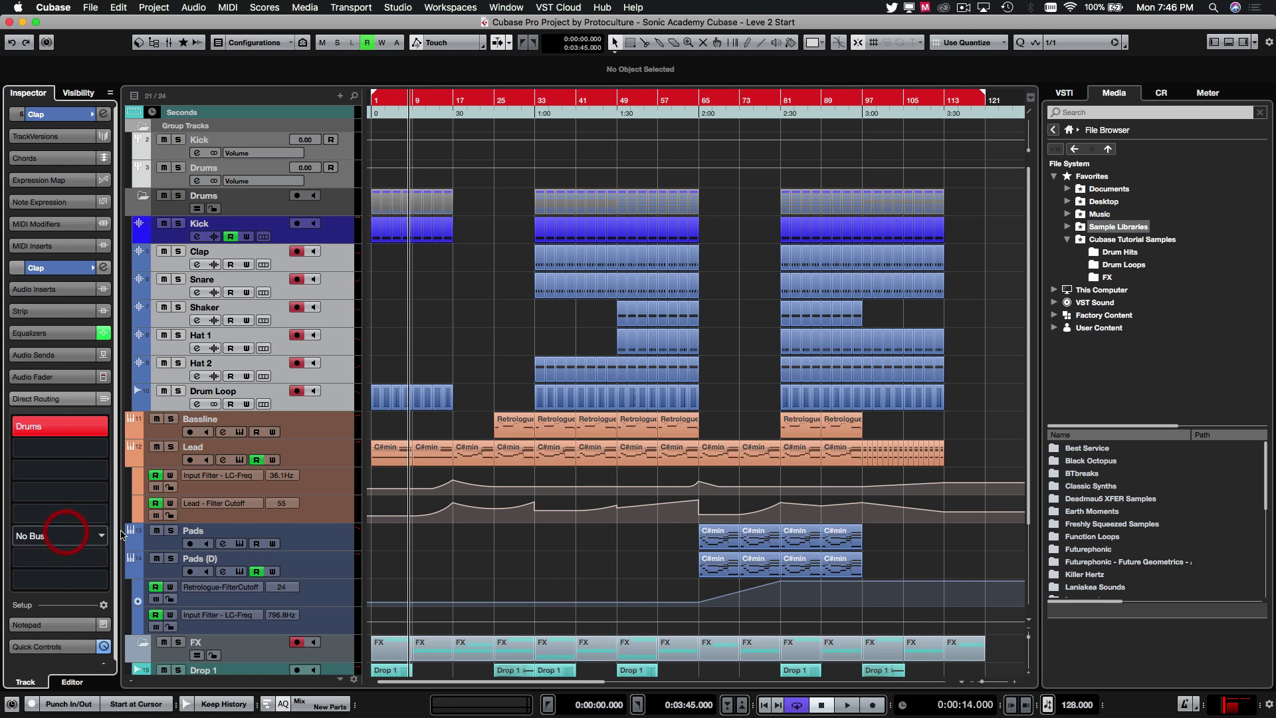
# Step: Go through the individual drum tracks from Hat 2 upwards to check each one's direct routing output
pyautogui.click(341, 364)
pyautogui.press('Up')
pyautogui.press('Up')
pyautogui.press('Up')
pyautogui.press('Up')
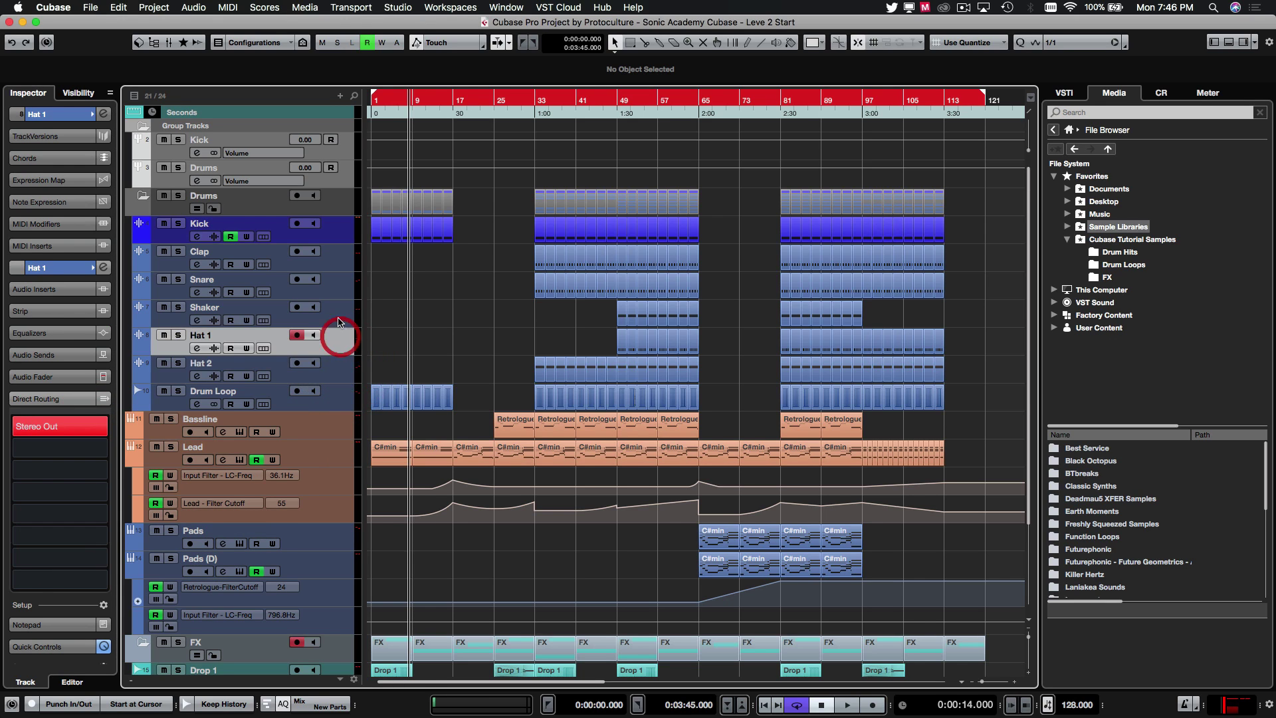
# Step: Go through the Snare, Shaker, Hat 1, Hat 2 and Drum Loop tracks to check each one's output routing
pyautogui.click(336, 283)
pyautogui.click(340, 310)
pyautogui.click(341, 337)
pyautogui.click(343, 365)
pyautogui.click(348, 397)
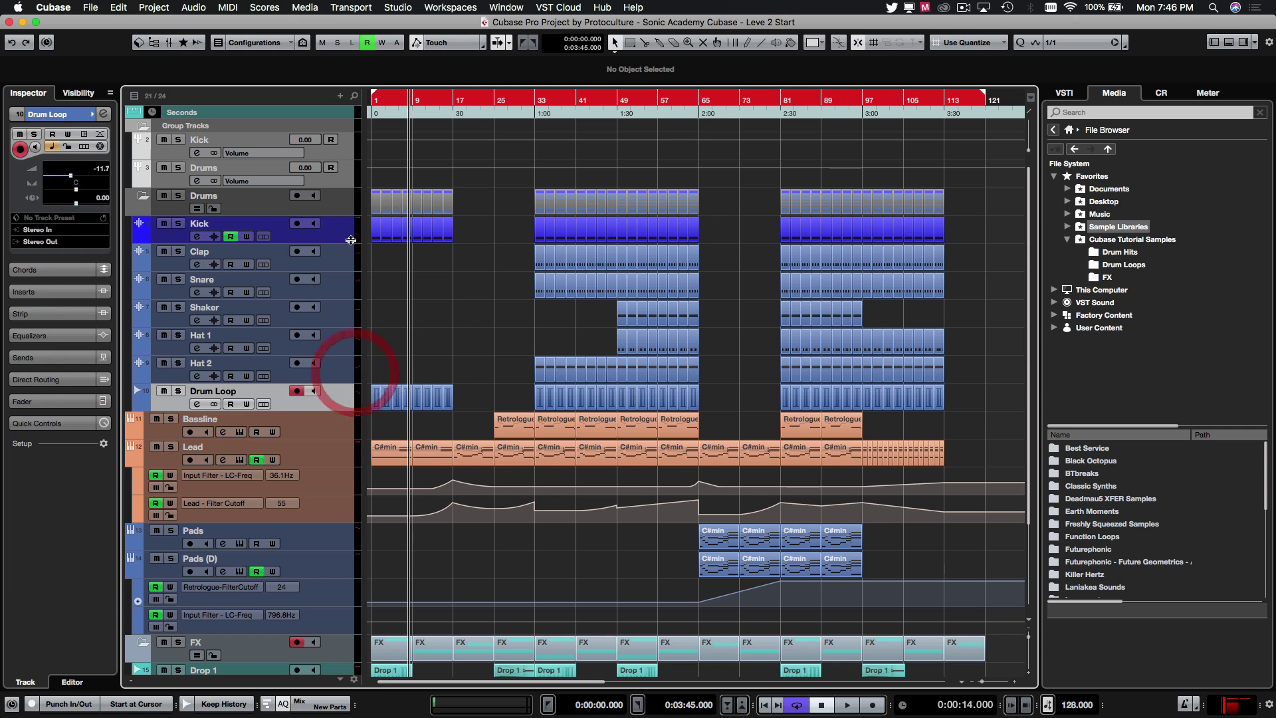
# Step: Route the Clap through Drum Loop channels to the Drums group together in the MixConsole with Q-Link enabled
pyautogui.click(346, 249)
pyautogui.keyDown('shift'); pyautogui.click(346, 403); pyautogui.keyUp('shift')
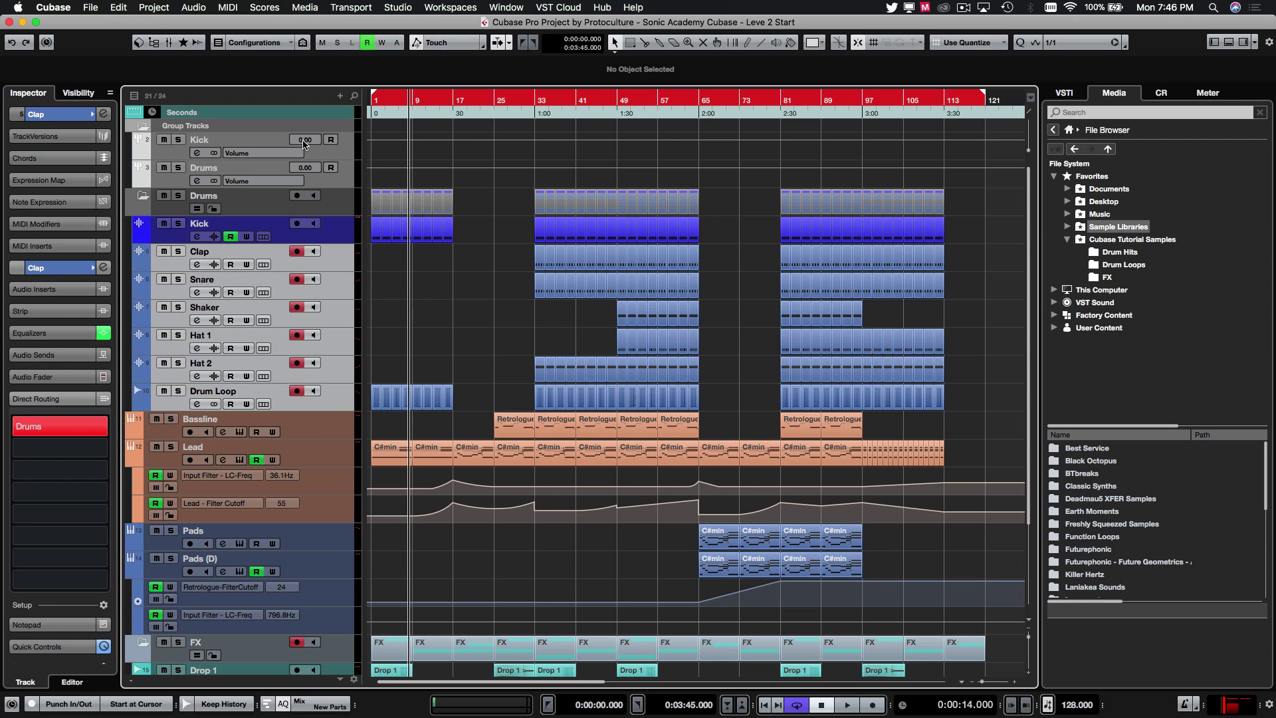
pyautogui.press('F3')
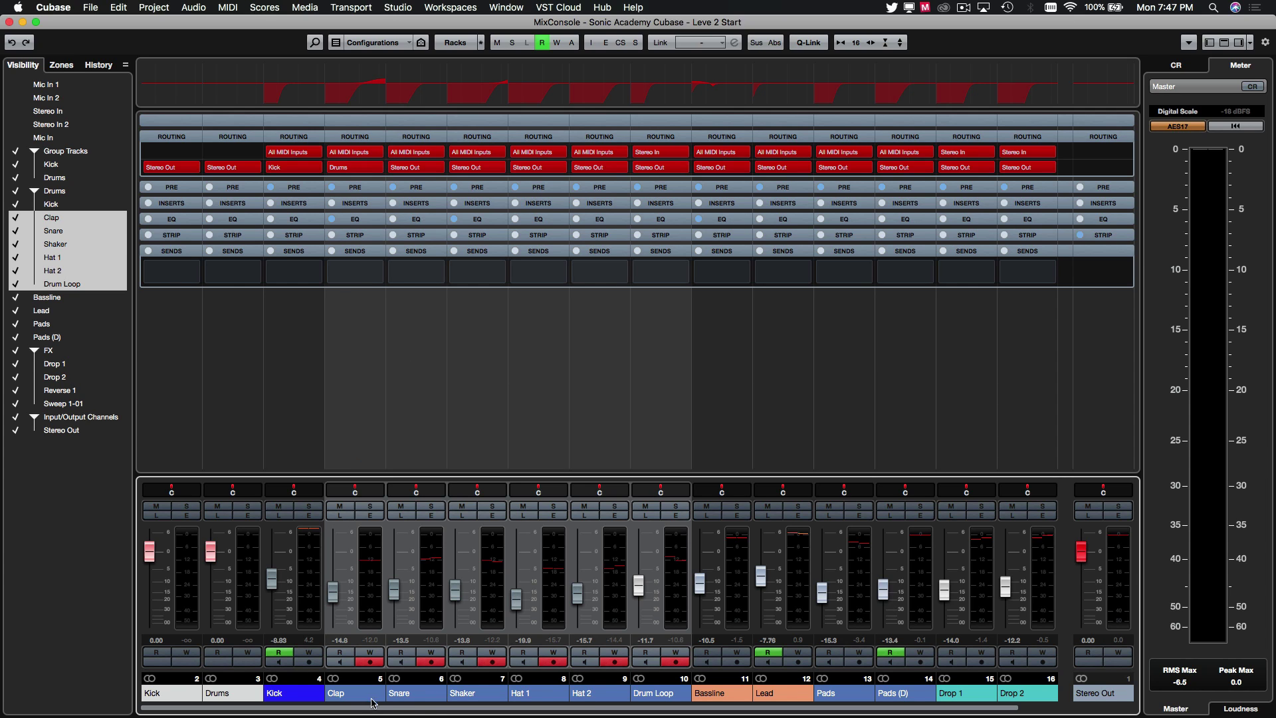
pyautogui.click(809, 42)
pyautogui.click(379, 167)
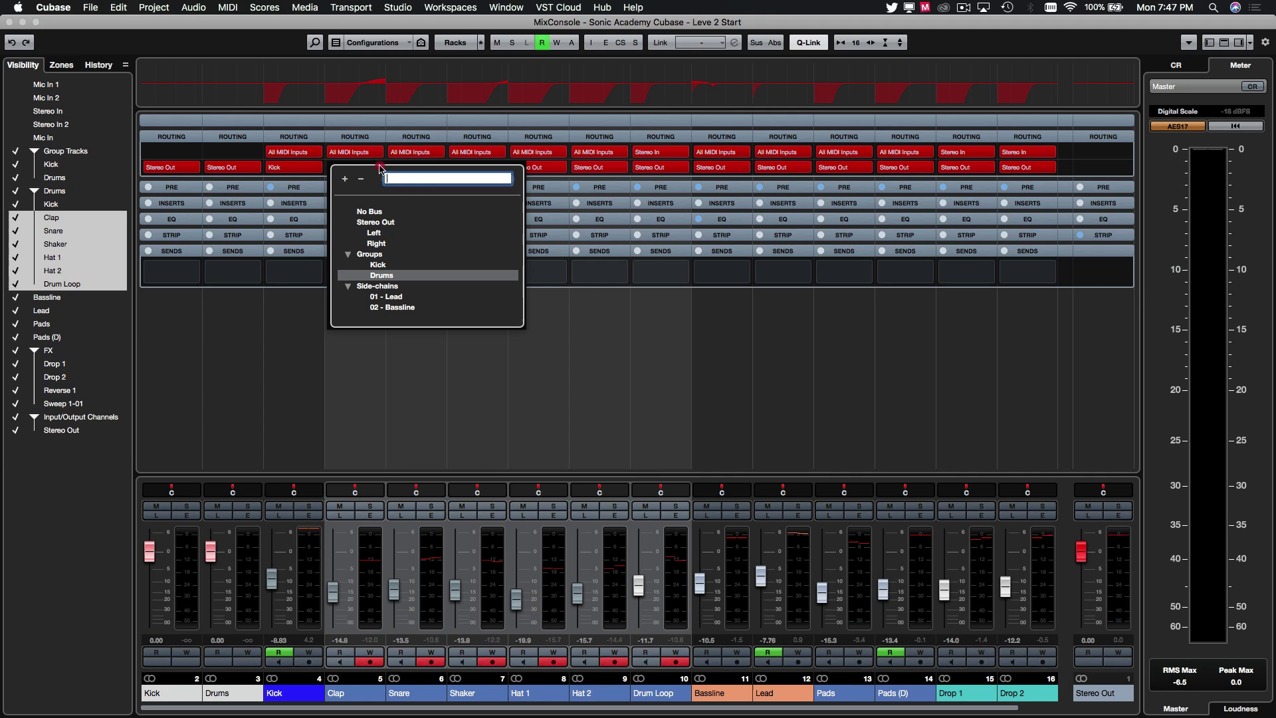
pyautogui.click(381, 275)
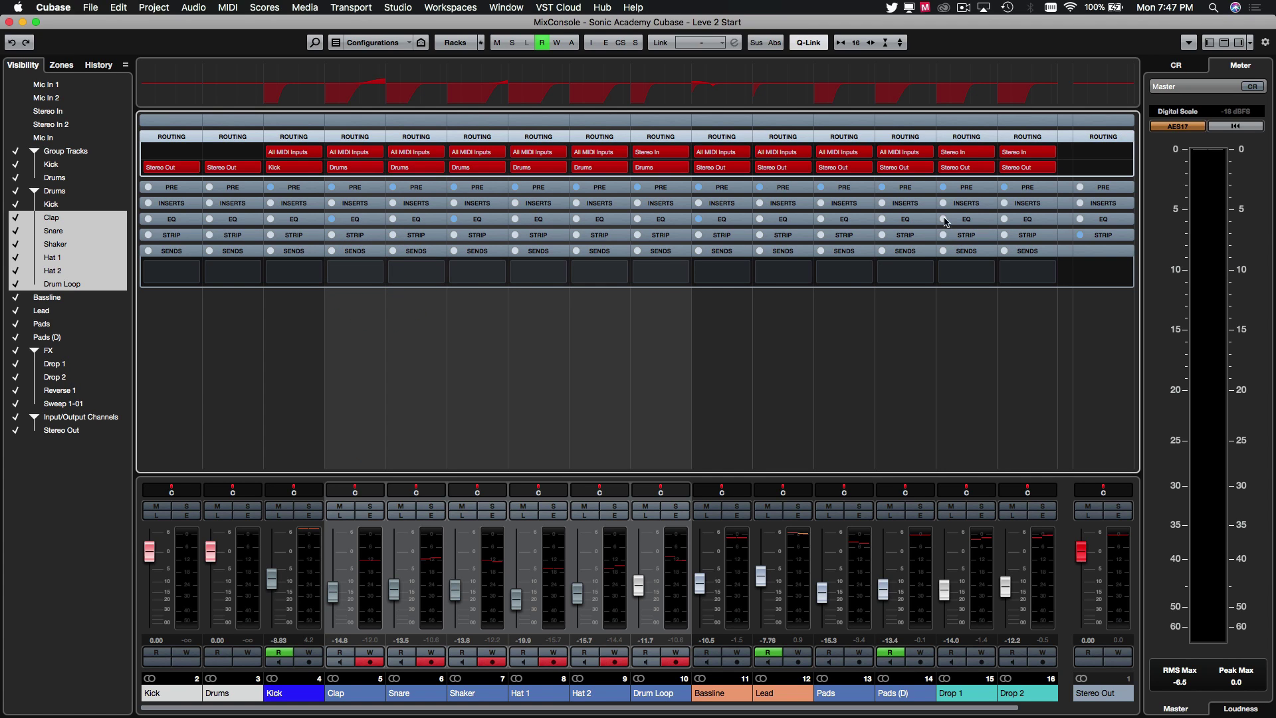
# Step: Turn off Q-Link and route the Snare and Shaker channels individually to Stereo Out
pyautogui.click(803, 43)
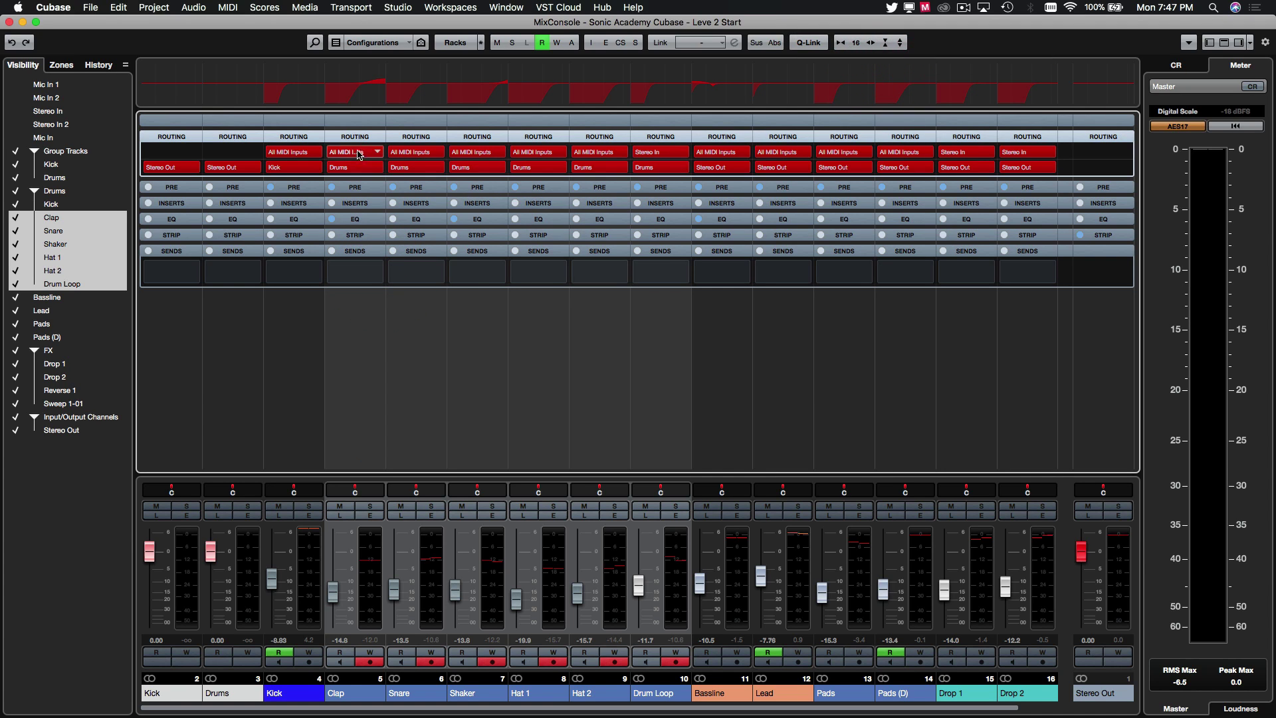
pyautogui.click(440, 168)
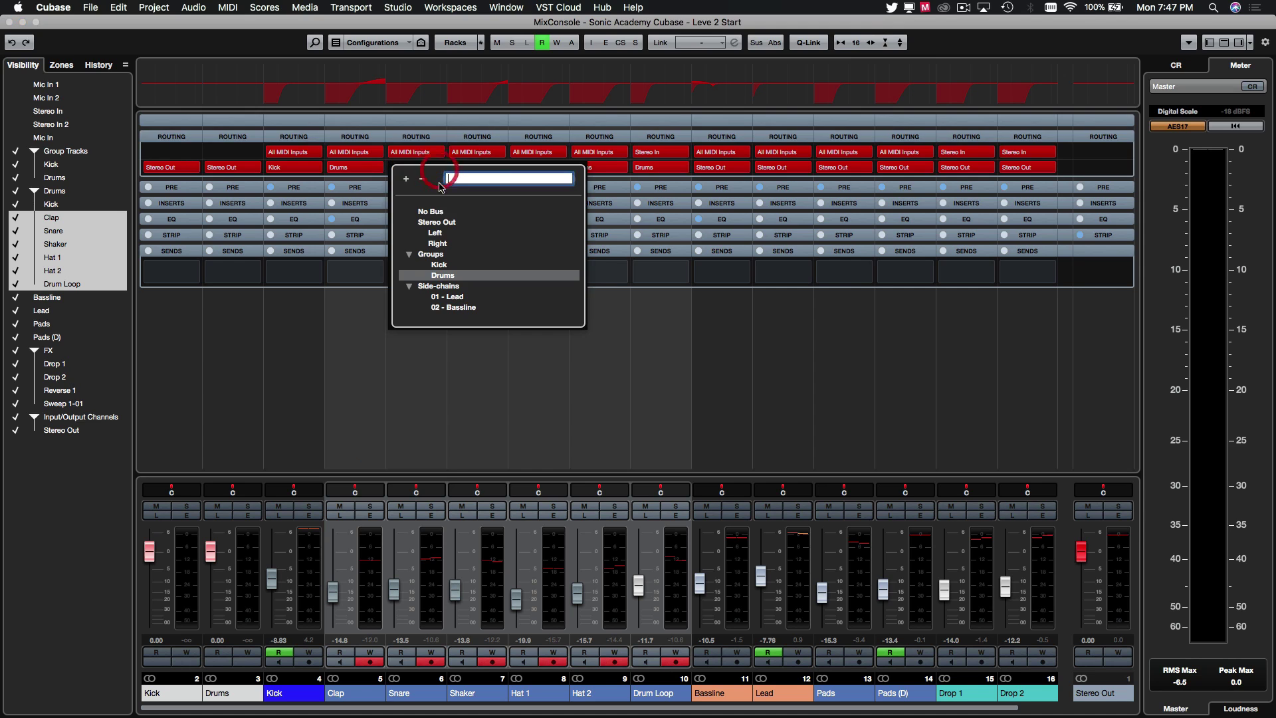
pyautogui.click(432, 225)
pyautogui.click(500, 170)
pyautogui.click(510, 224)
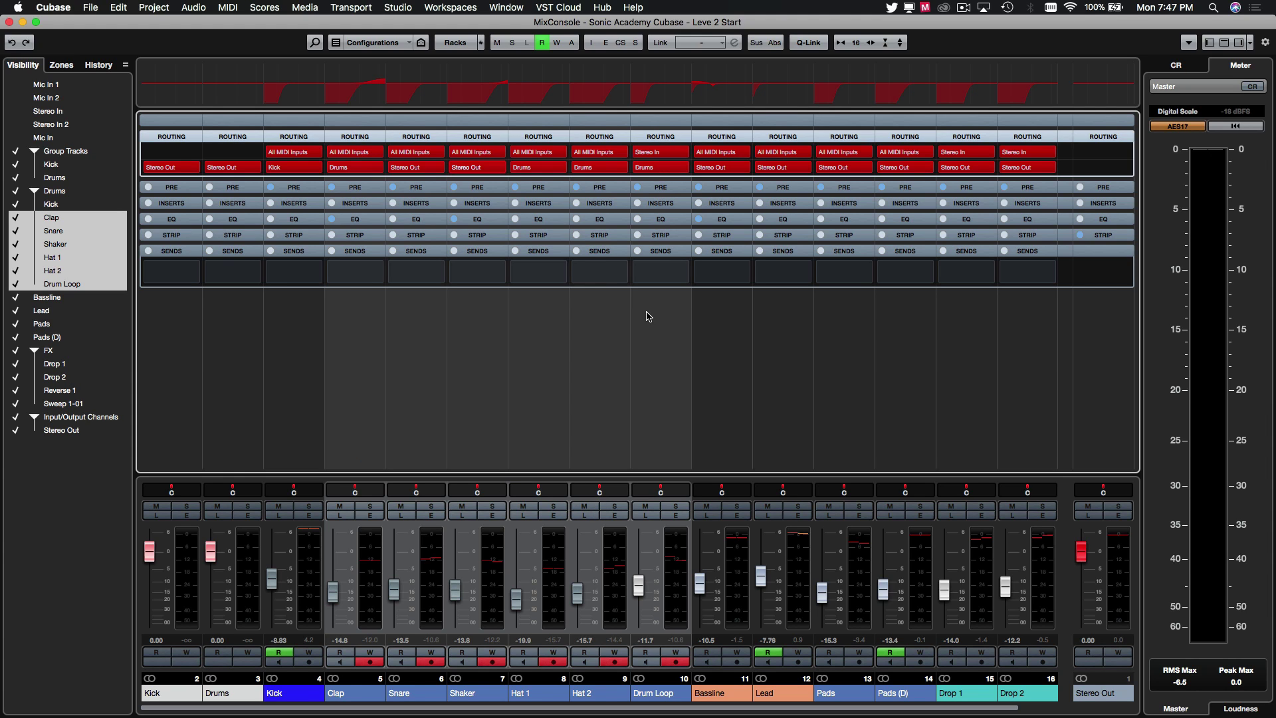
# Step: Route the selected Clap through Drum Loop channels to the Drums group again using temporary Q-Link, and close the MixConsole
pyautogui.click(379, 168)
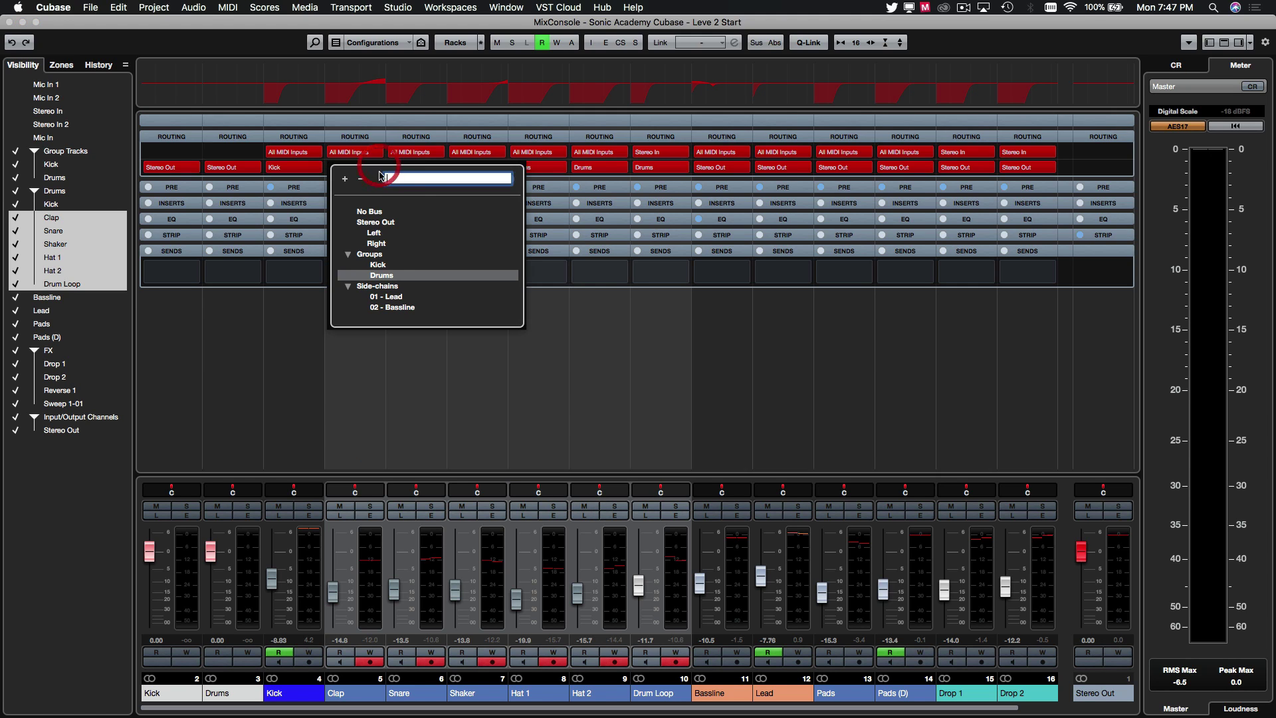
pyautogui.click(386, 276)
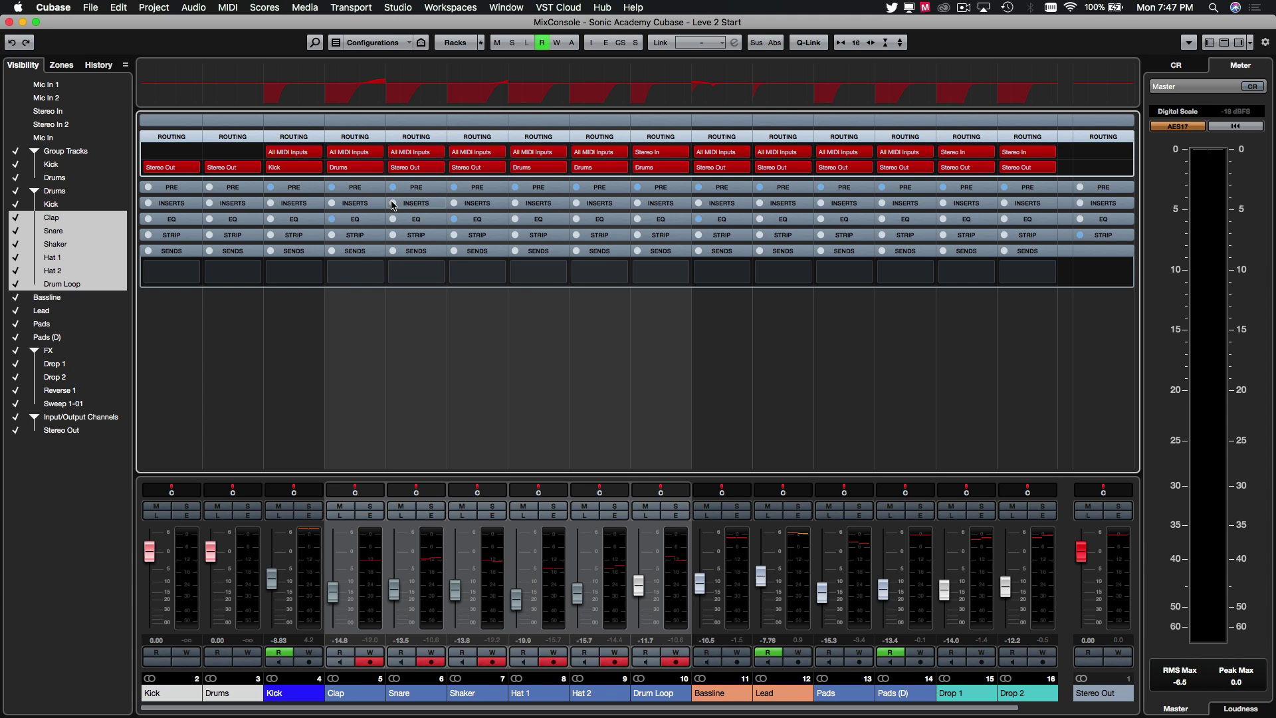
pyautogui.rightClick(370, 168)
pyautogui.click(371, 166)
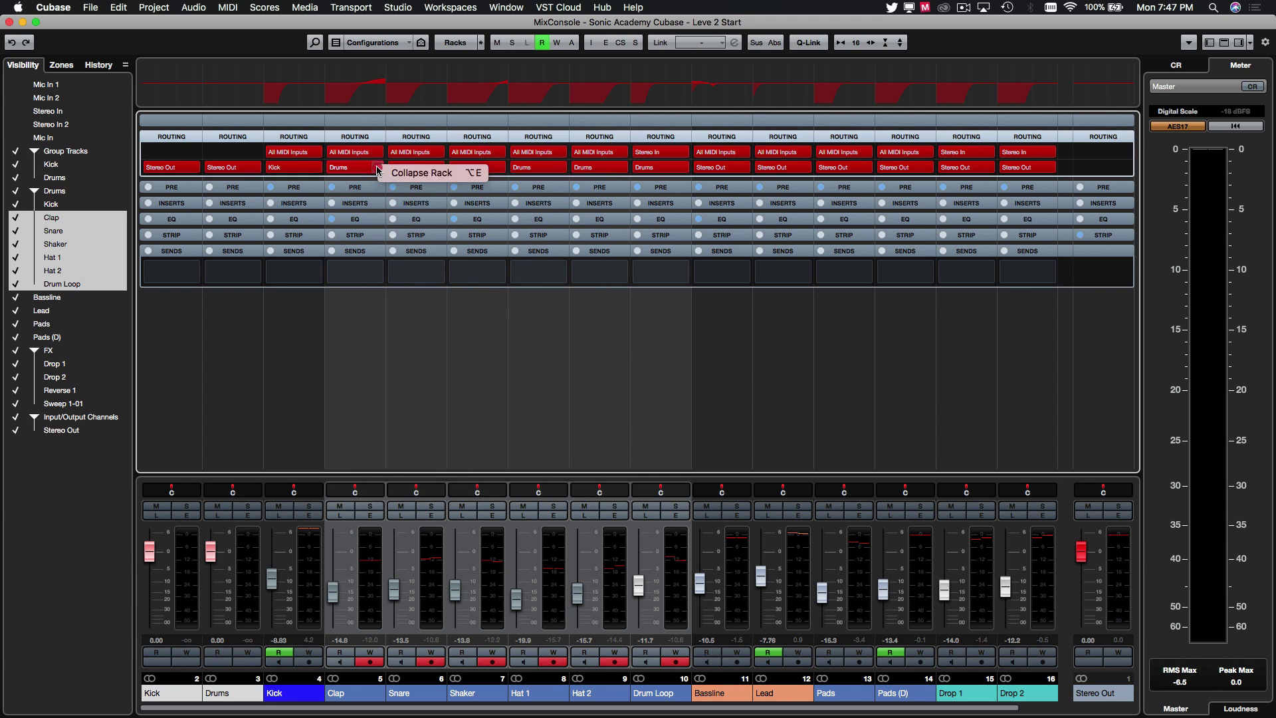
pyautogui.click(370, 167)
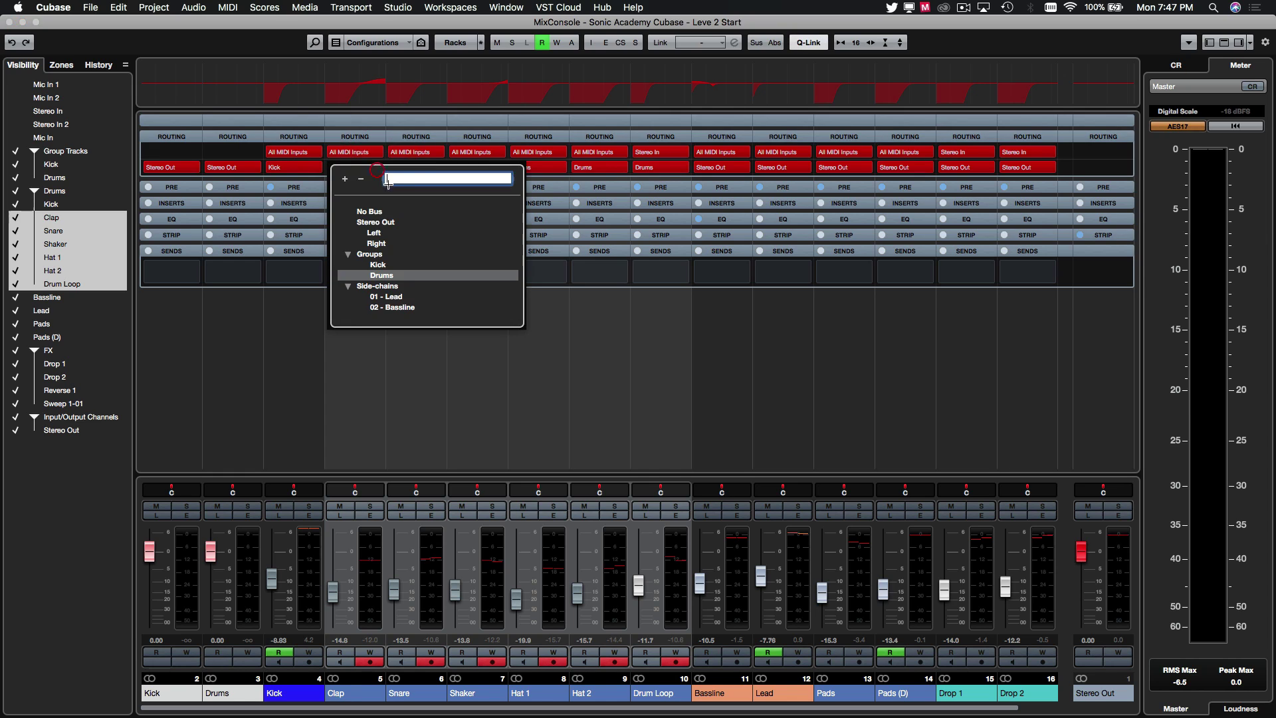
pyautogui.click(384, 276)
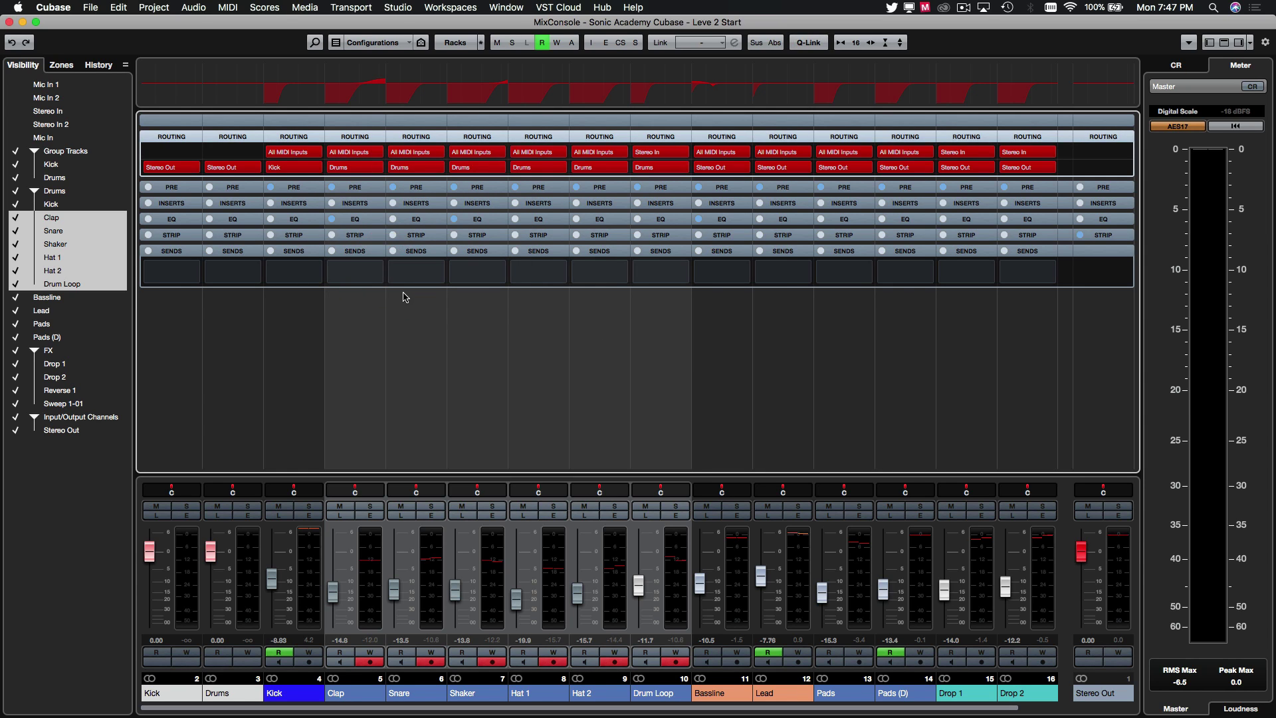
pyautogui.hotkey('shift', 'alt')
pyautogui.click(9, 22)
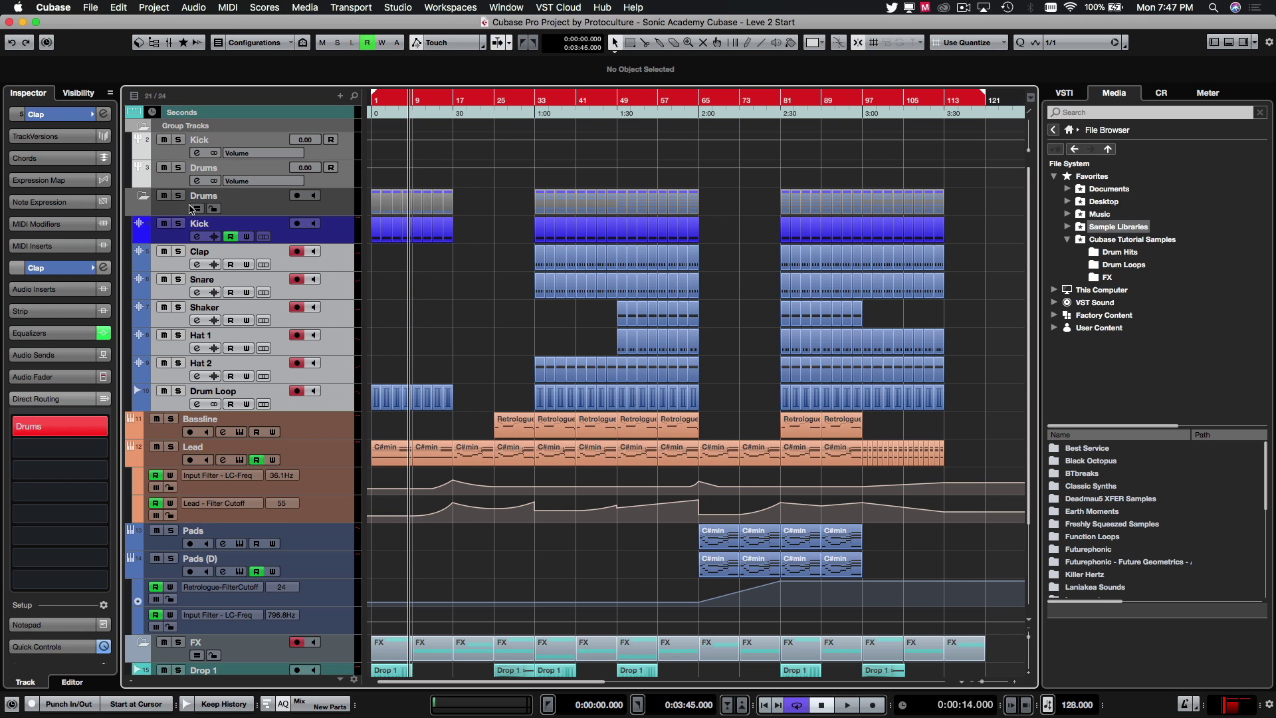
# Step: Audition the Kick and Drums groups in solo around bars 41 to 57, toggling the Drums solo, and clear the solos
pyautogui.click(179, 168)
pyautogui.click(580, 105)
pyautogui.press('space')
pyautogui.click(637, 106)
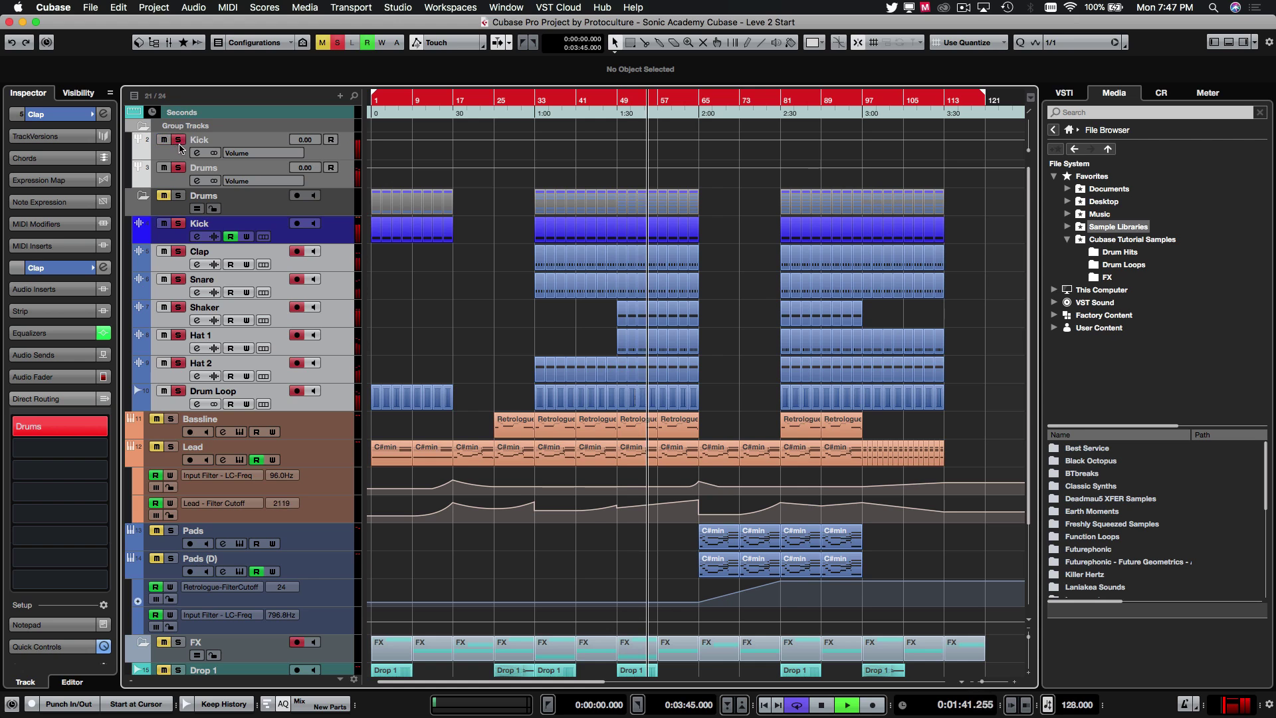
pyautogui.click(178, 168)
pyautogui.click(178, 168)
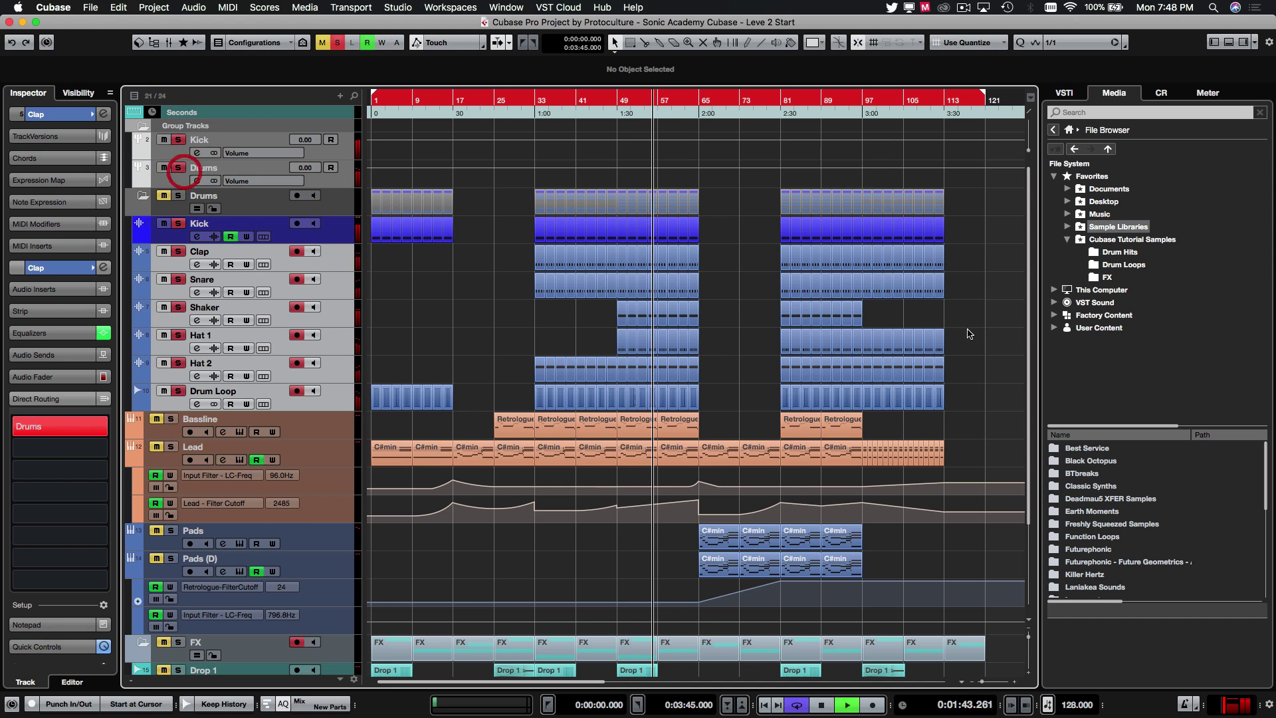
pyautogui.press('space')
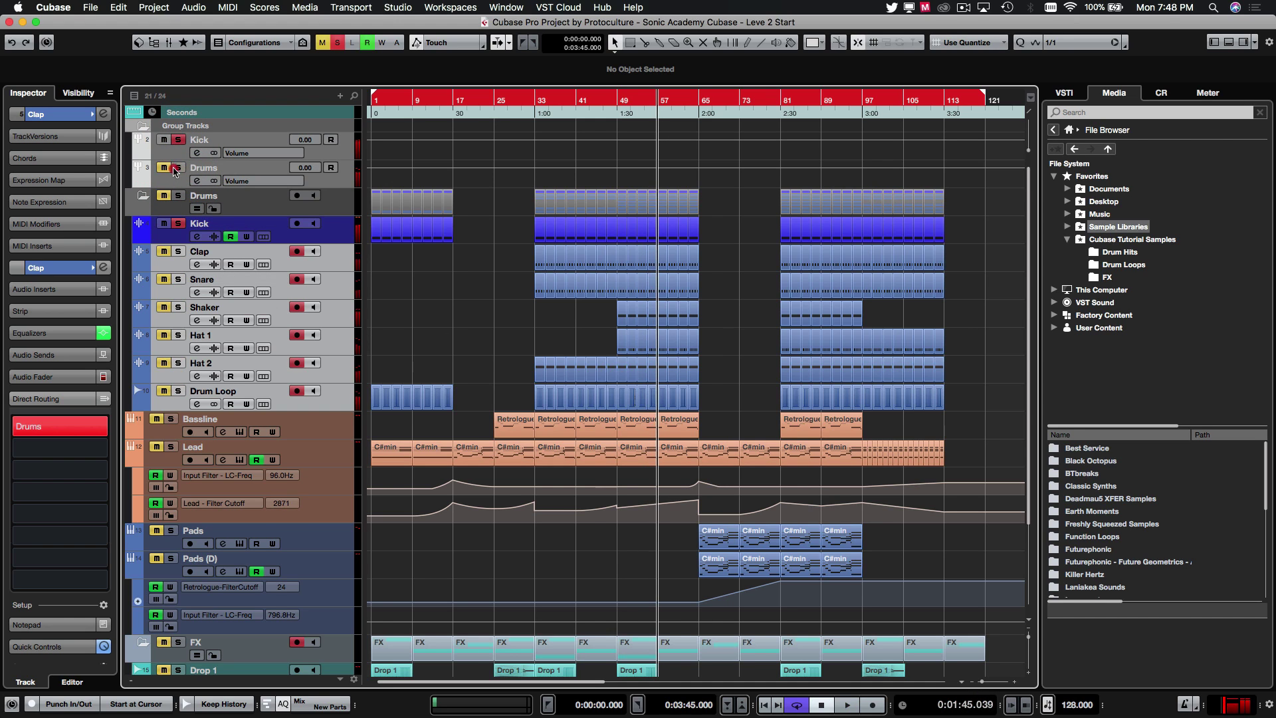
pyautogui.click(177, 167)
pyautogui.click(503, 385)
# Step: Add one stereo group channel named Bass, routed to Stereo Out and created inside the folder
pyautogui.click(339, 426)
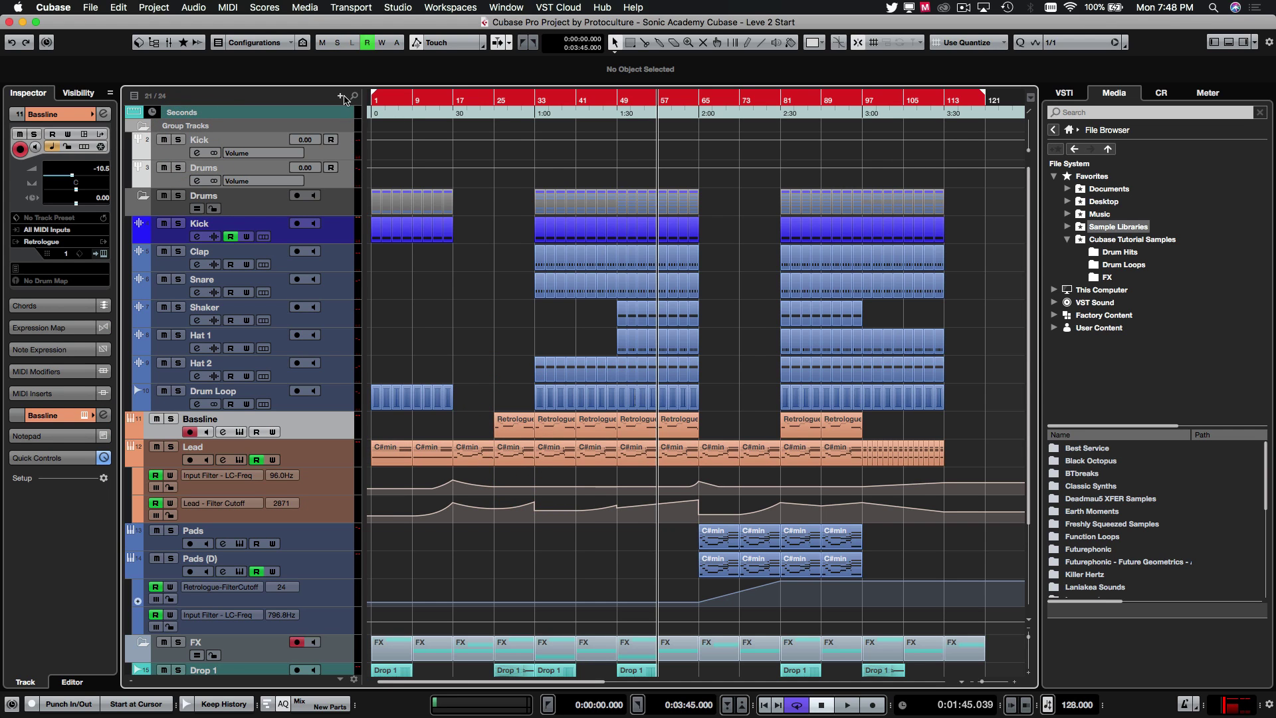
pyautogui.click(340, 96)
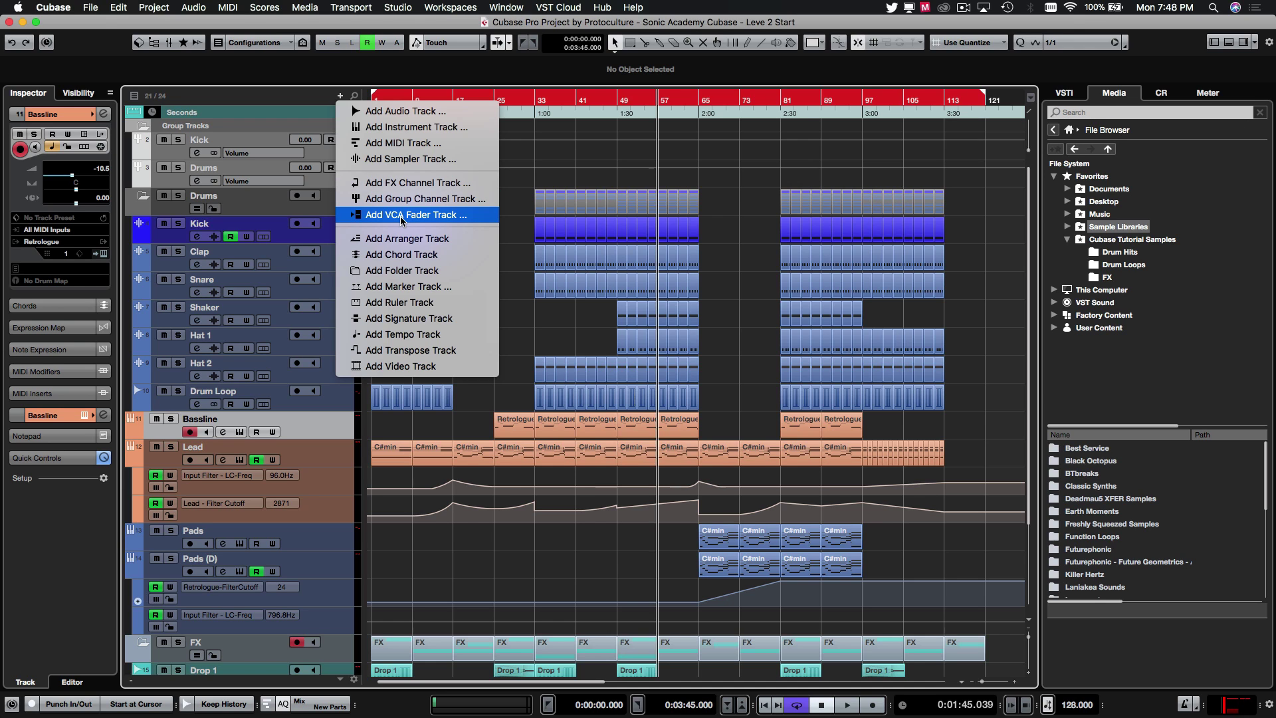
pyautogui.click(403, 199)
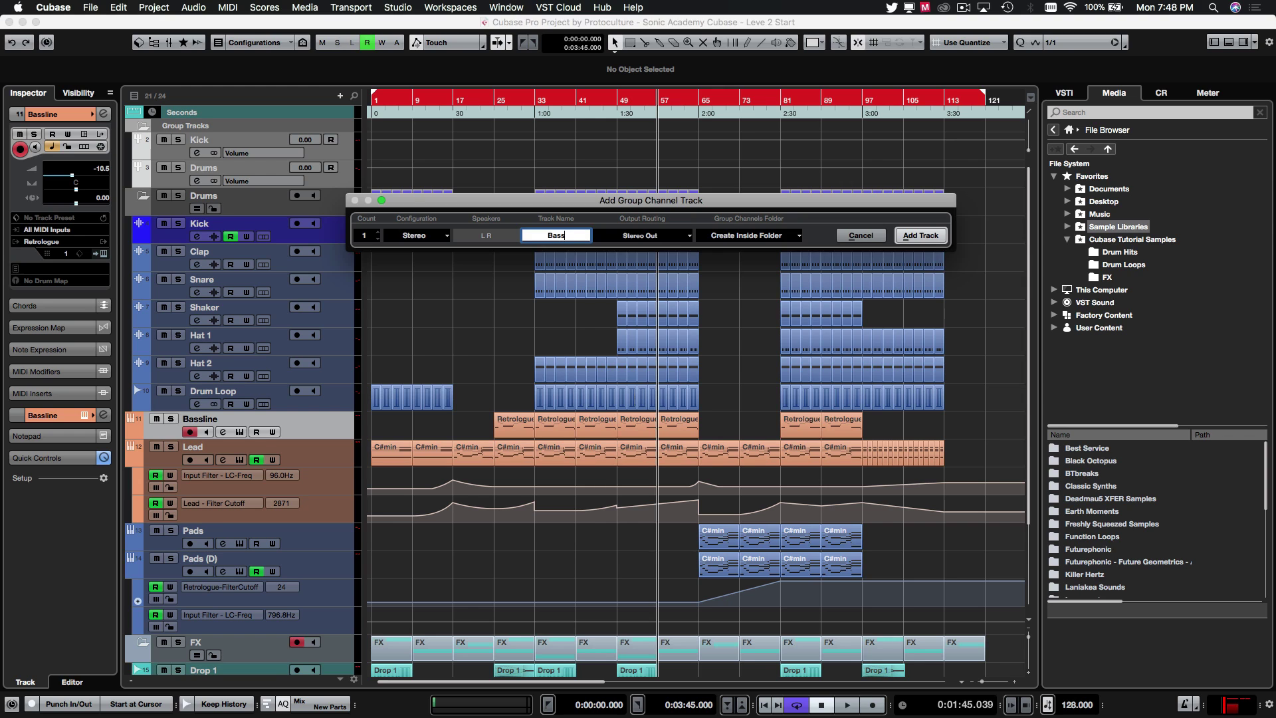
pyautogui.press('Return')
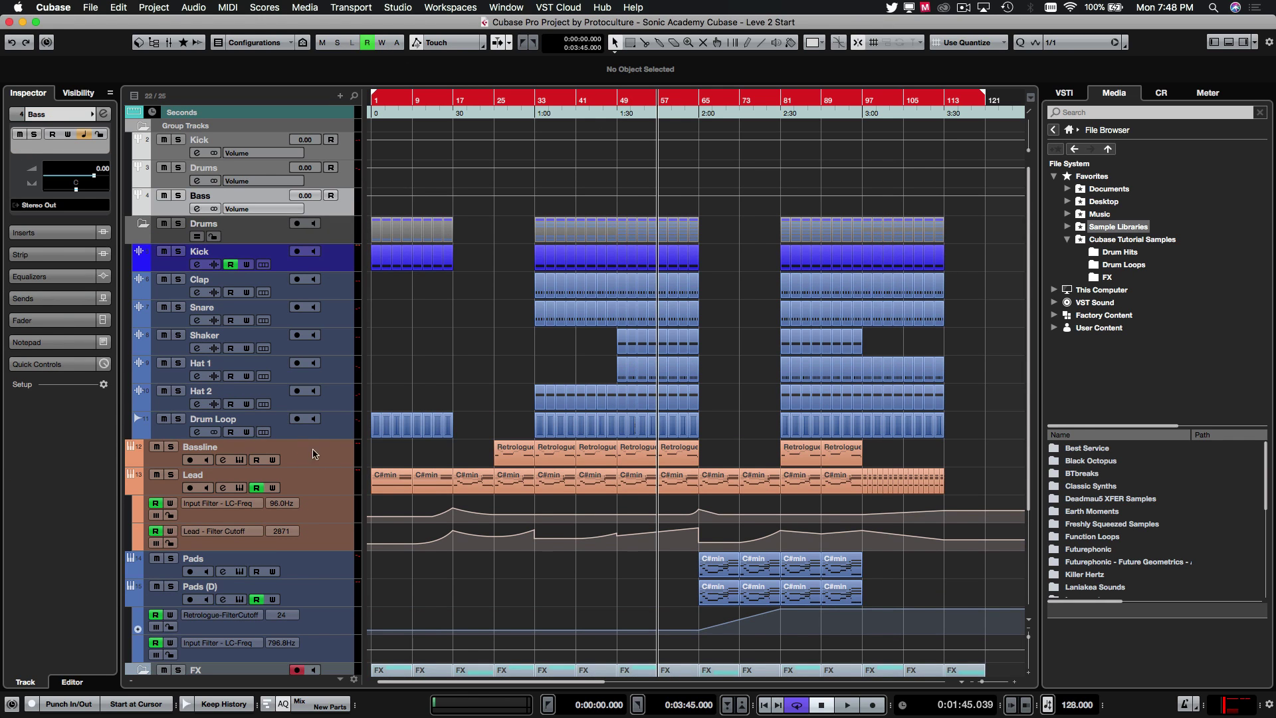
# Step: Route the Bassline channel's output to the Bass group in the MixConsole, and close the console
pyautogui.click(310, 457)
pyautogui.press('F3')
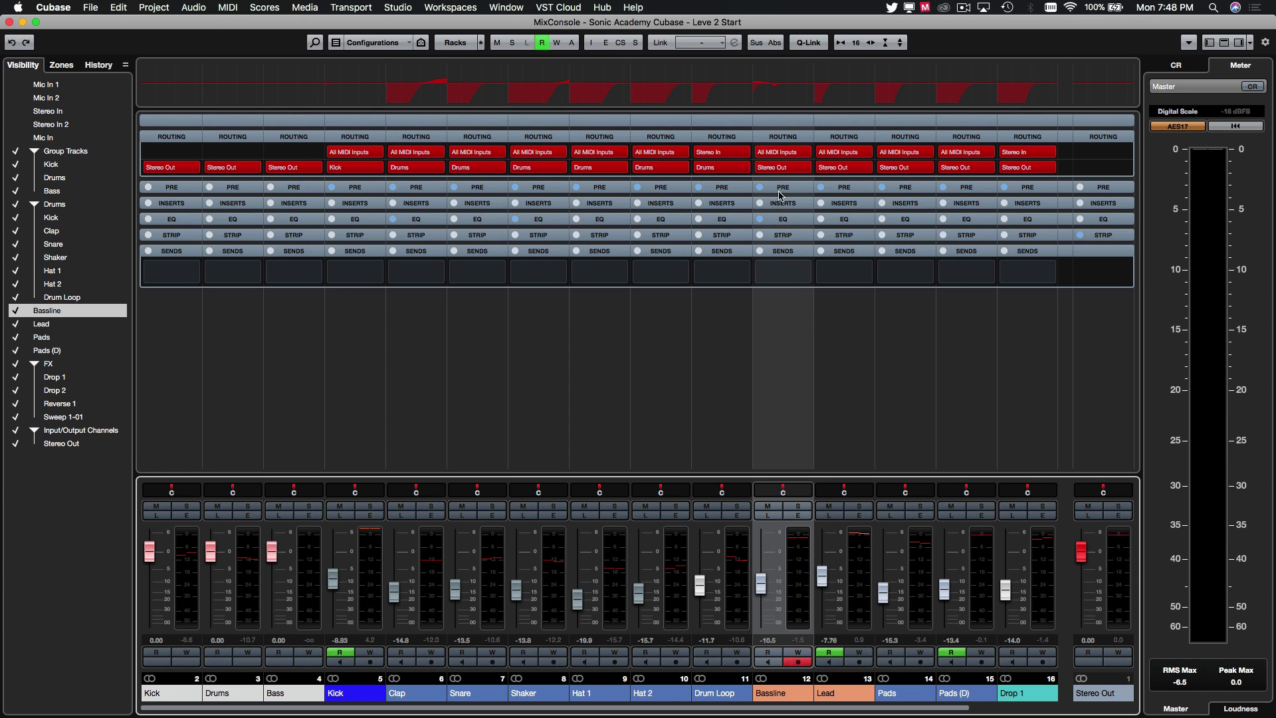
pyautogui.click(783, 166)
pyautogui.click(807, 286)
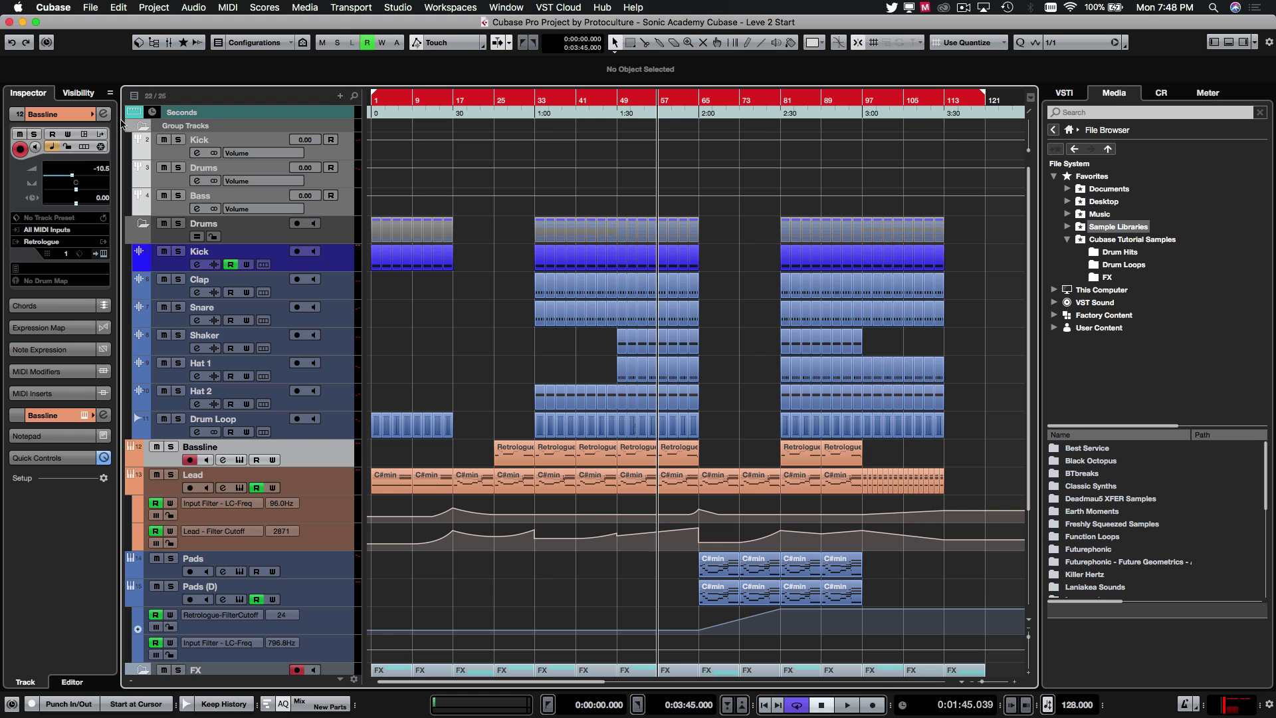
pyautogui.click(9, 22)
# Step: Examine the Lead, Pads and Pads (D) tracks and their parts in the arrangement as candidates for grouping
pyautogui.scroll(-5, 456, 341)
pyautogui.click(574, 425)
pyautogui.press('g')
pyautogui.press('g')
pyautogui.click(522, 445)
pyautogui.press('h')
pyautogui.press('h')
pyautogui.press('h')
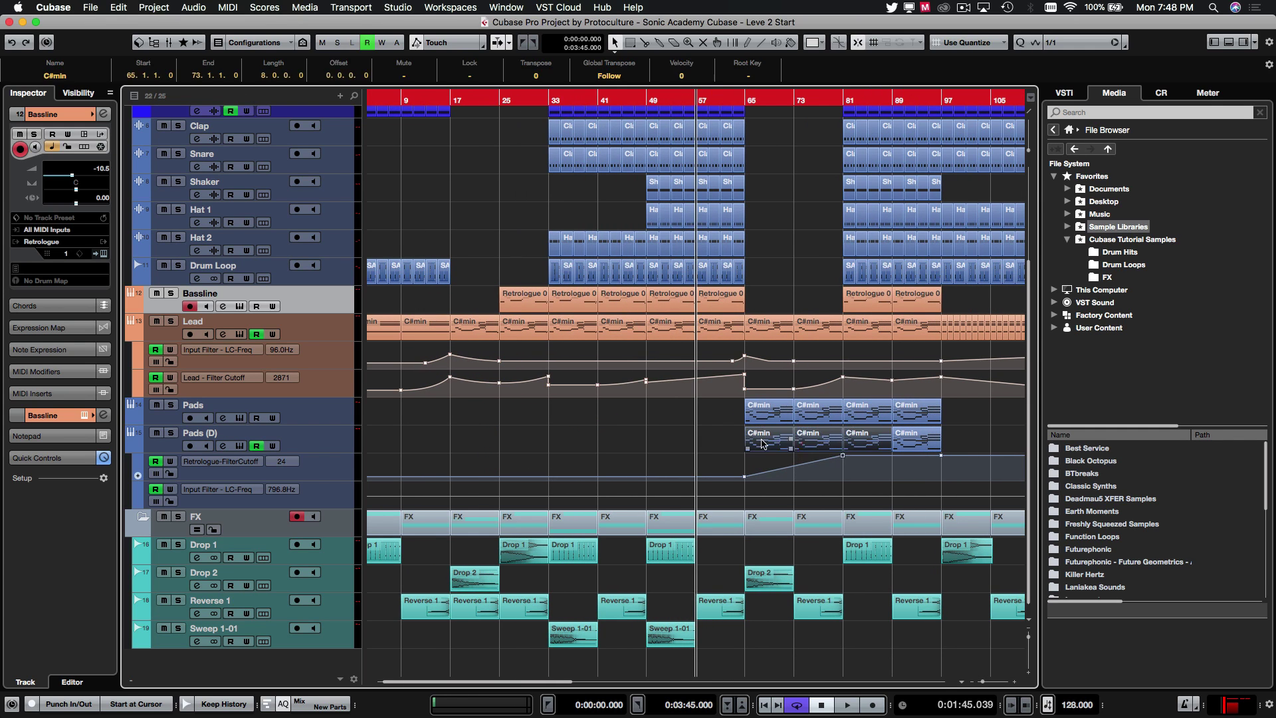
pyautogui.click(332, 452)
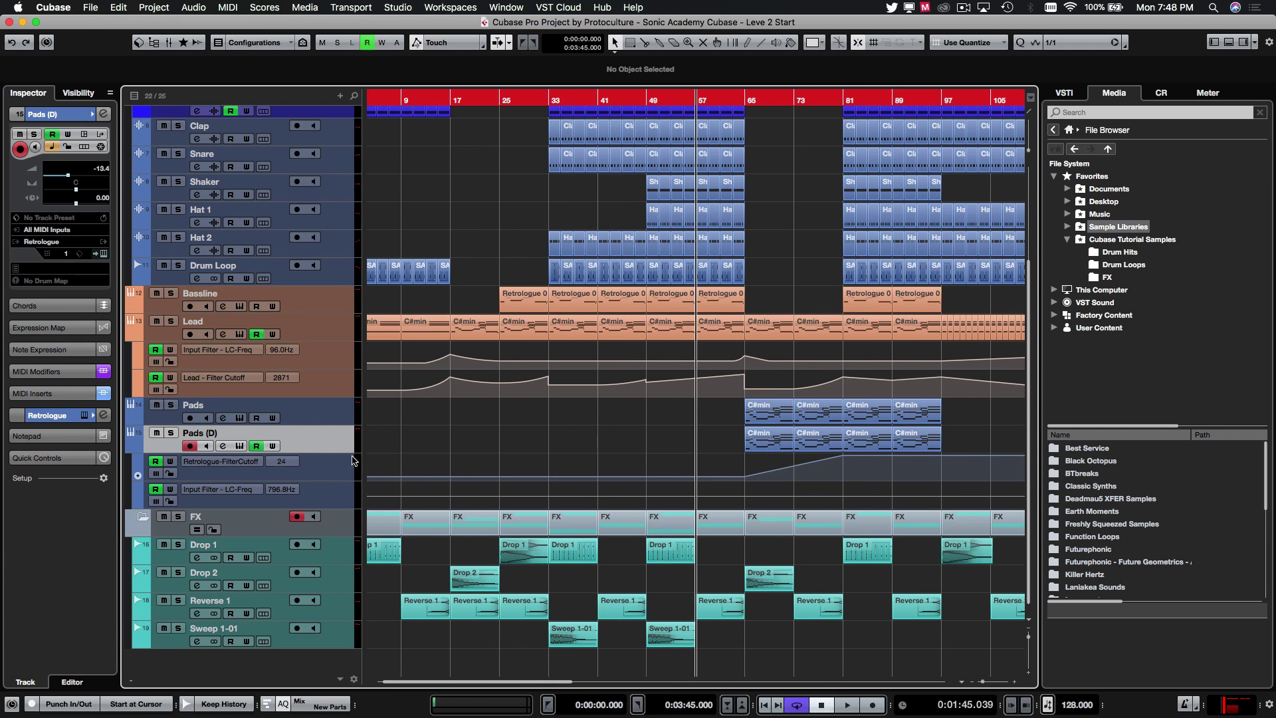
pyautogui.keyDown('shift'); pyautogui.click(329, 339); pyautogui.keyUp('shift')
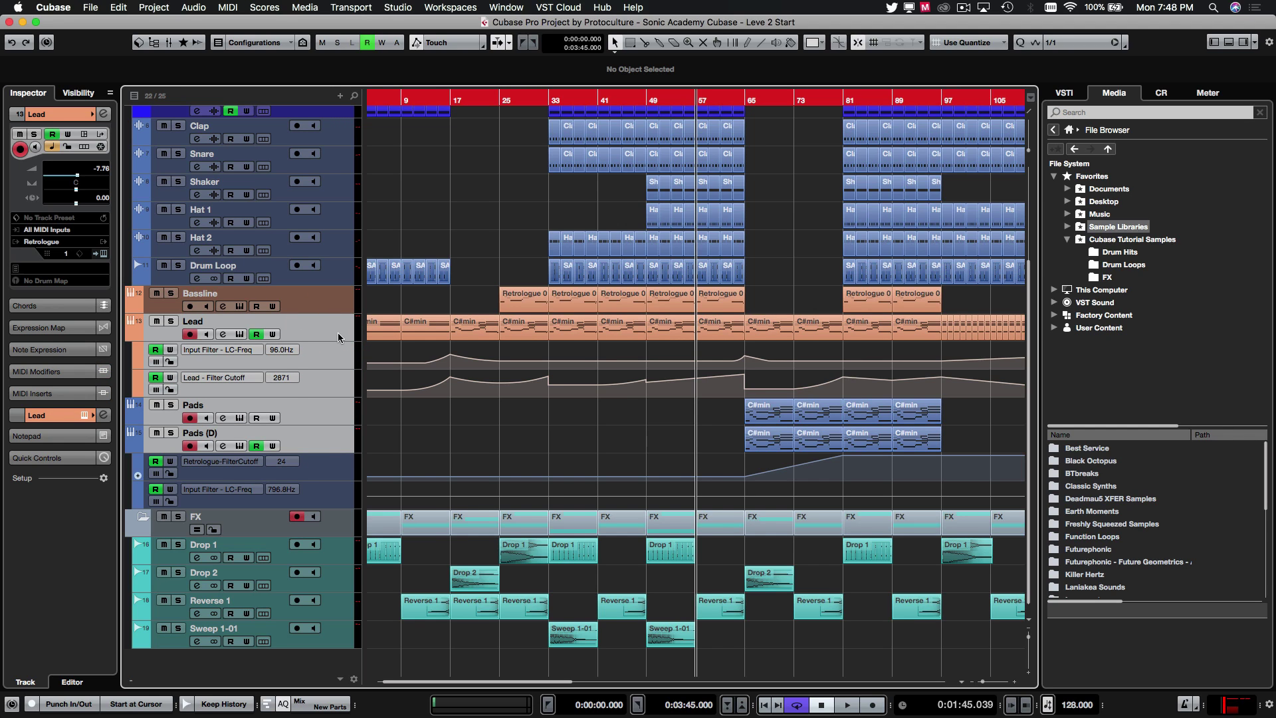
pyautogui.click(473, 441)
pyautogui.click(378, 335)
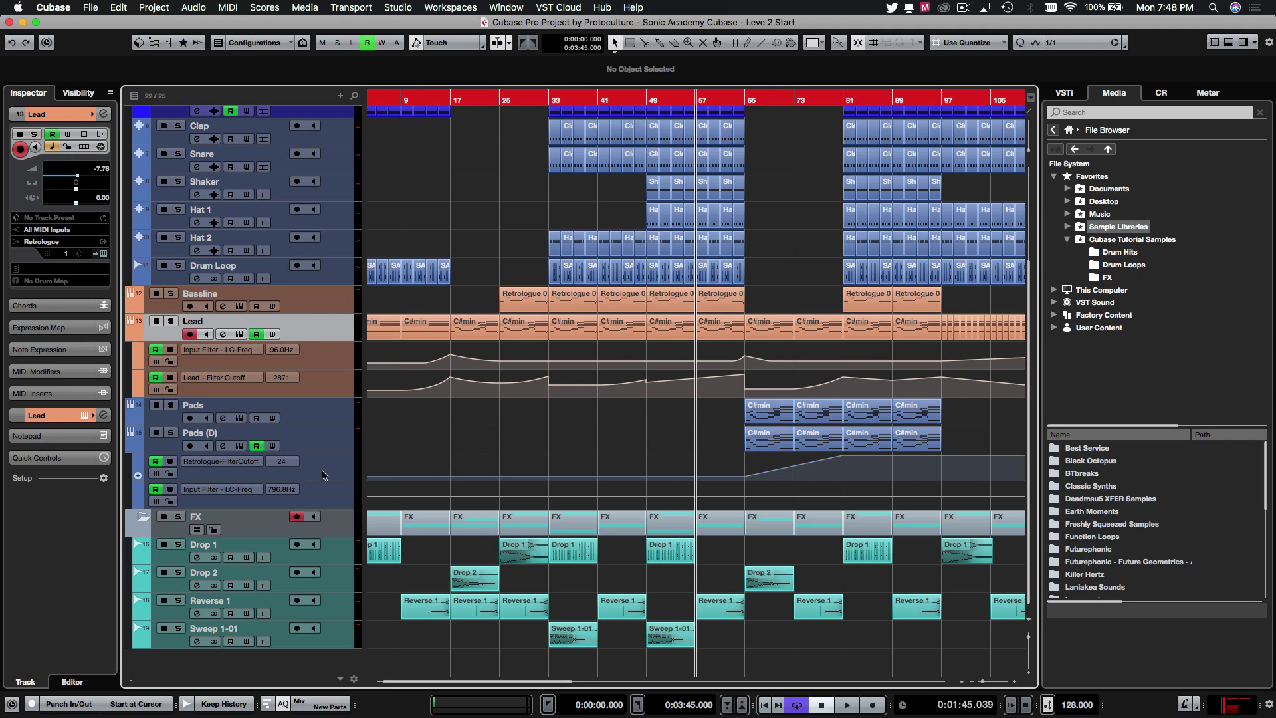
pyautogui.click(478, 440)
pyautogui.click(584, 404)
# Step: Run the macro Selected Tracks to new Folder and Add Group Channel on the tracks Drop 1 through Sweep 1-01
pyautogui.click(326, 553)
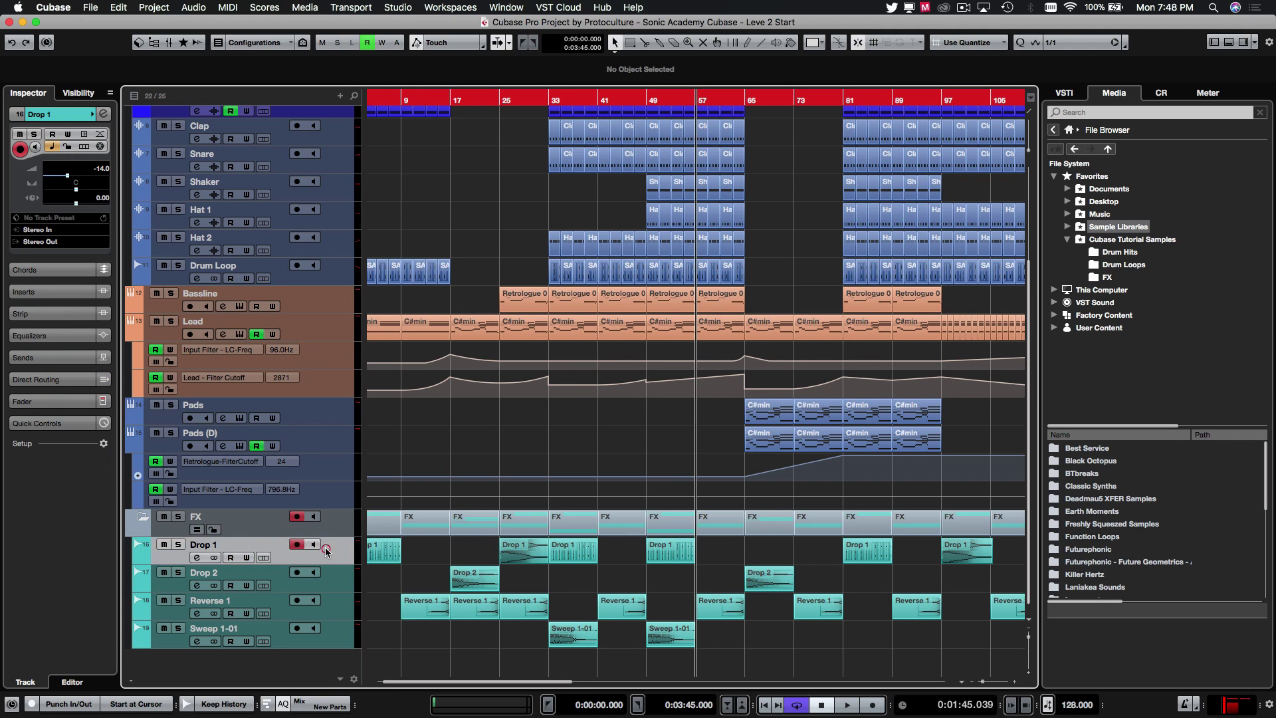
pyautogui.keyDown('shift'); pyautogui.click(343, 635); pyautogui.keyUp('shift')
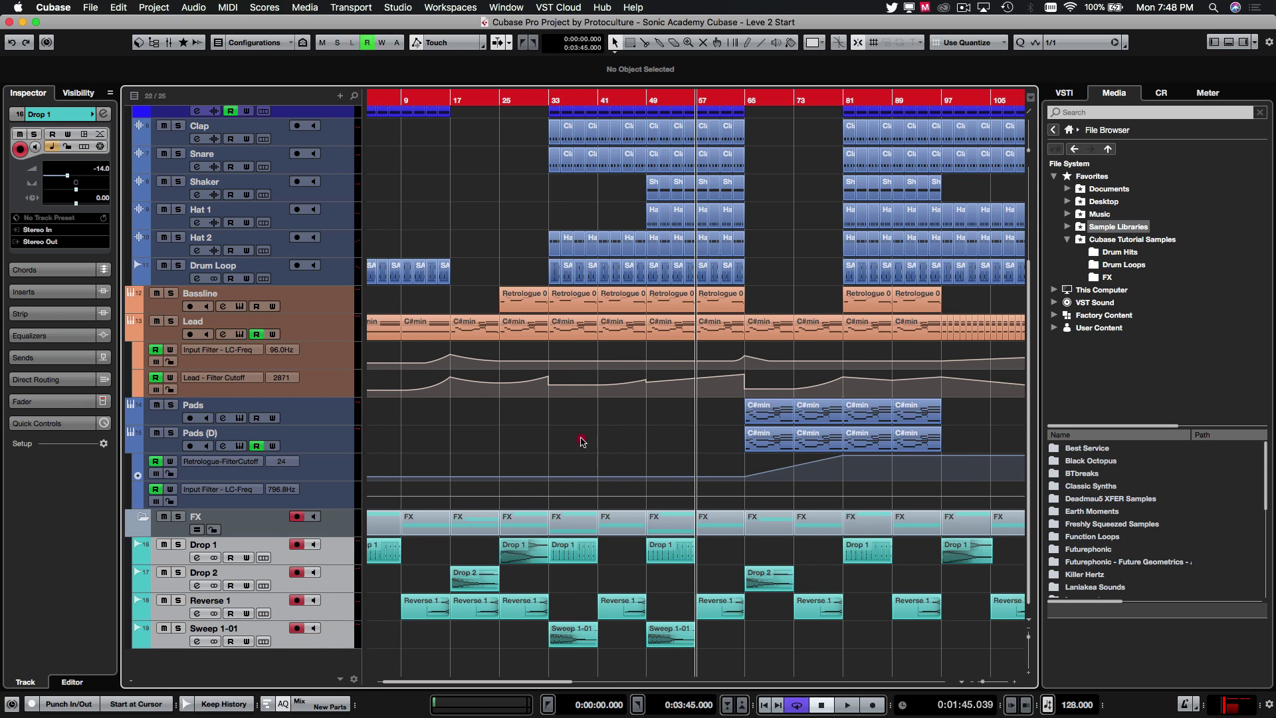
pyautogui.press('g')
pyautogui.press('g')
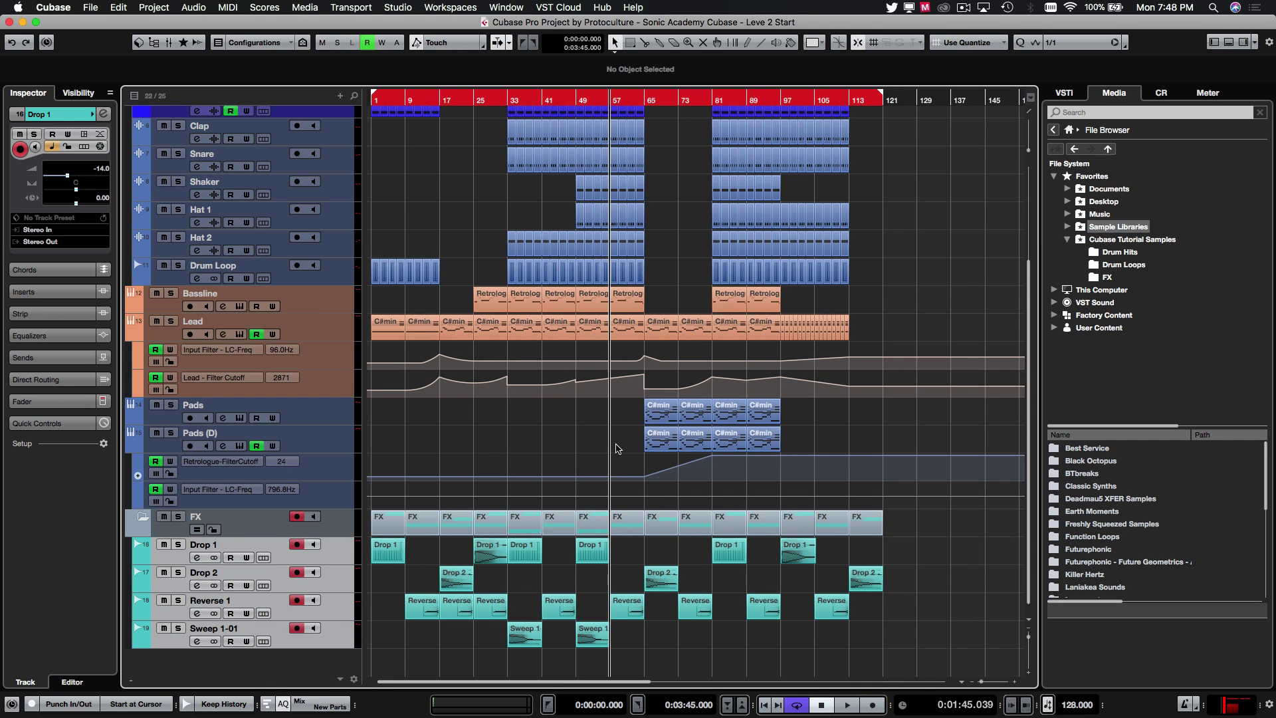
pyautogui.moveTo(4, 473); pyautogui.dragTo(7, 473)
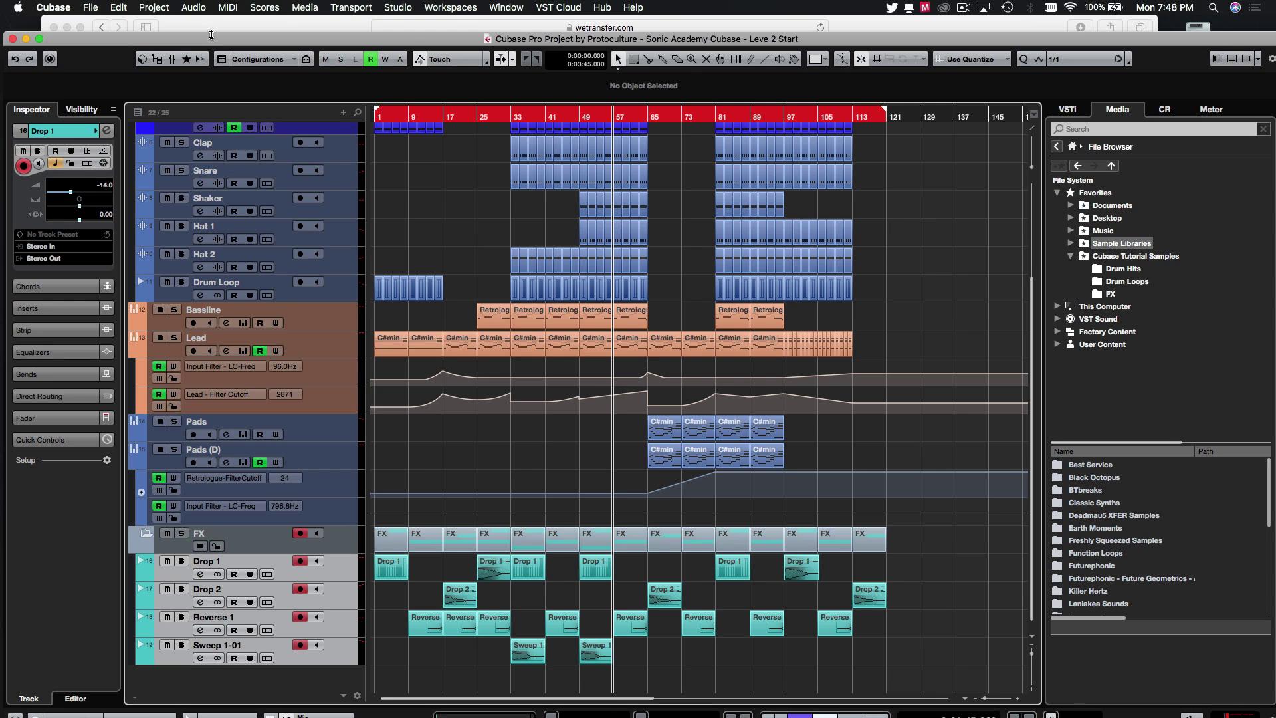
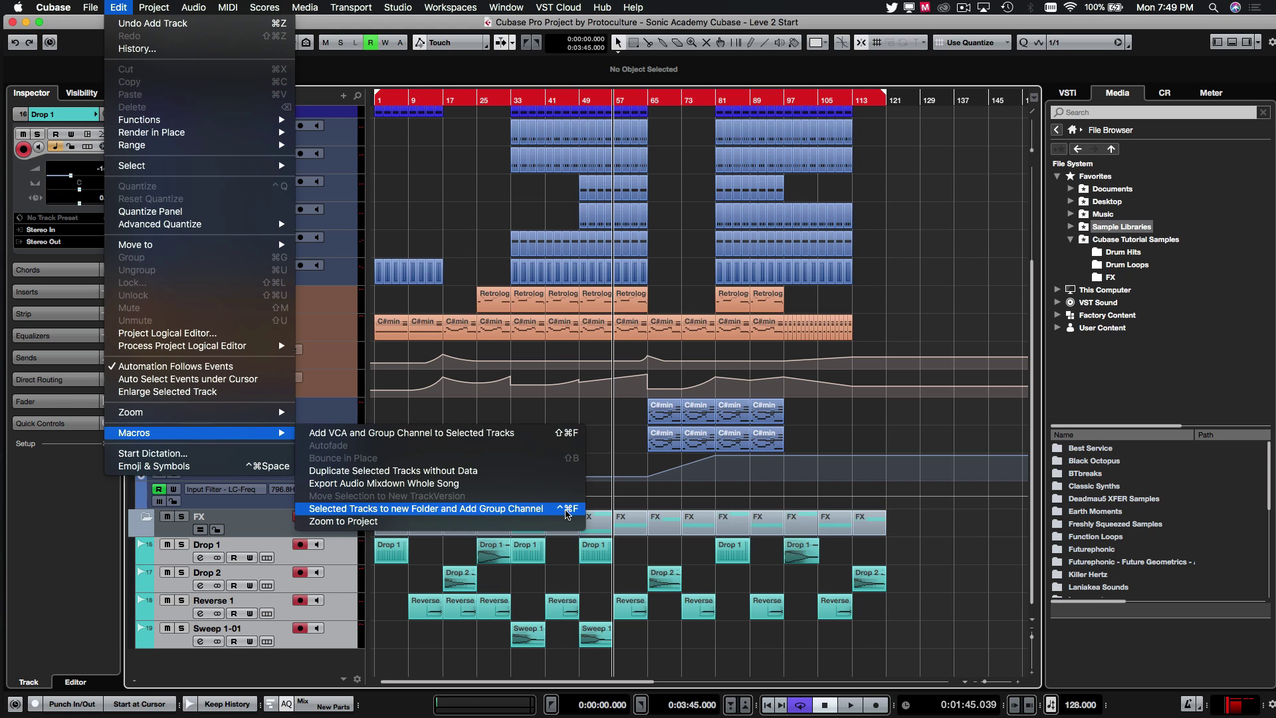
pyautogui.click(404, 574)
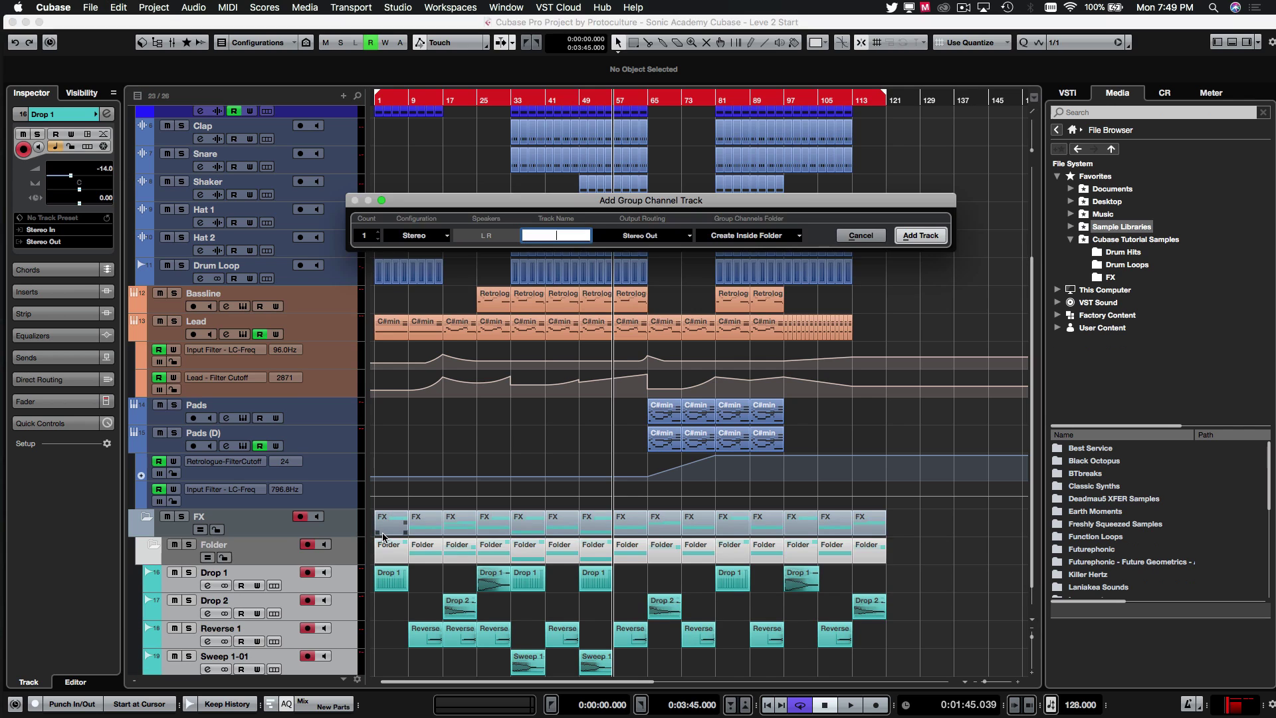
# Step: Name the new stereo group channel FX and add it inside the folder, routed to Stereo Out
pyautogui.moveTo(521, 191); pyautogui.dragTo(356, 236)
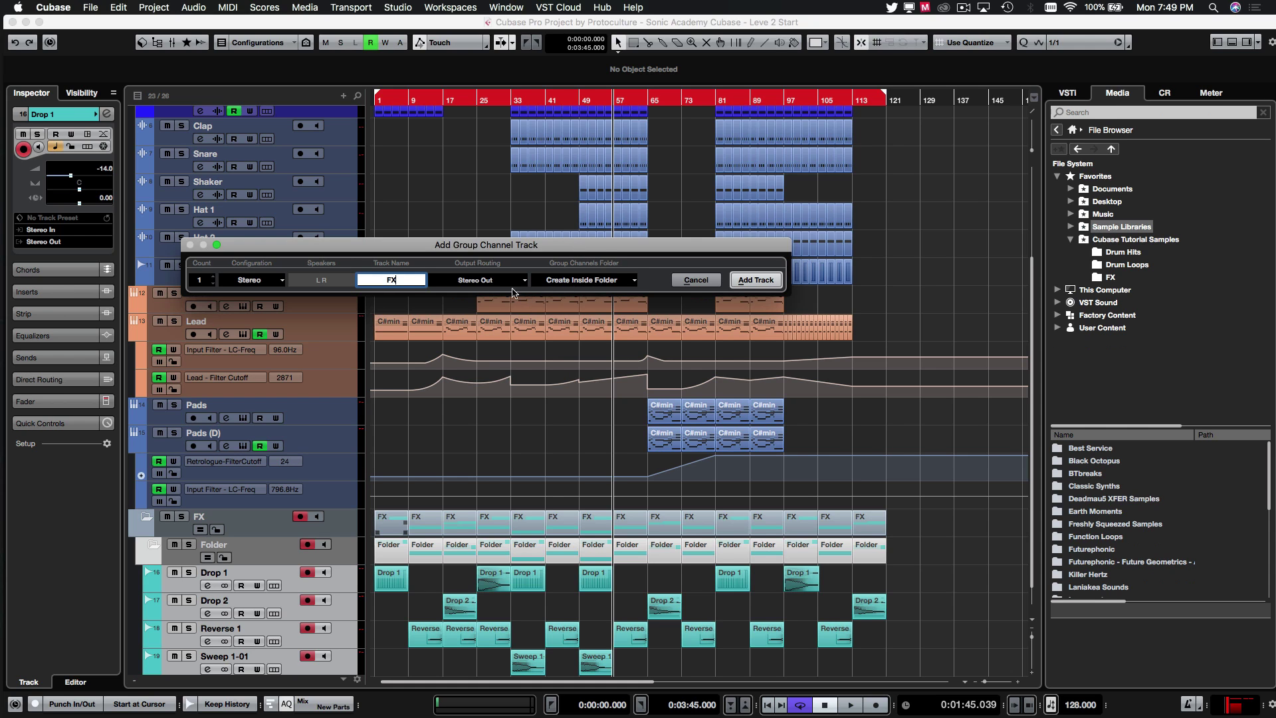
pyautogui.click(748, 281)
pyautogui.scroll(5, 495, 329)
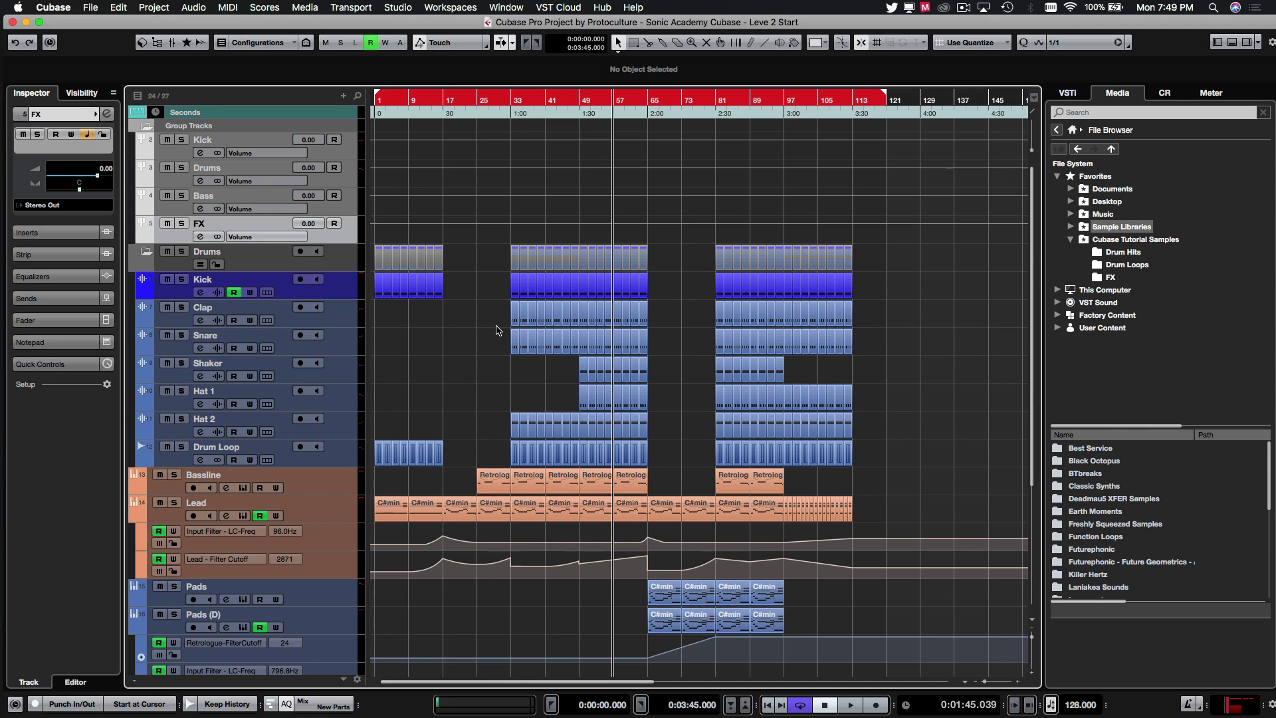
# Step: Rename the new folder containing Drop 1, Drop 2, Reverse 1 and Sweep 1-01 as FX
pyautogui.scroll(-5, 494, 283)
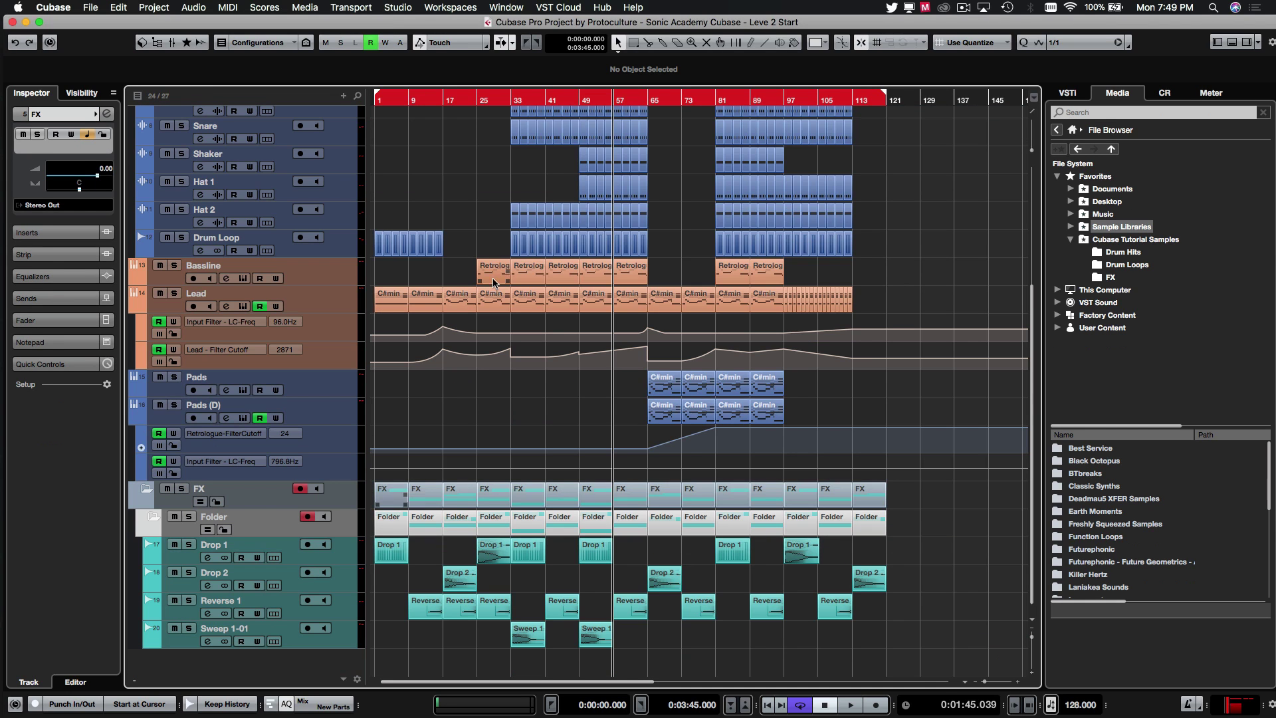
pyautogui.click(356, 558)
pyautogui.click(350, 577)
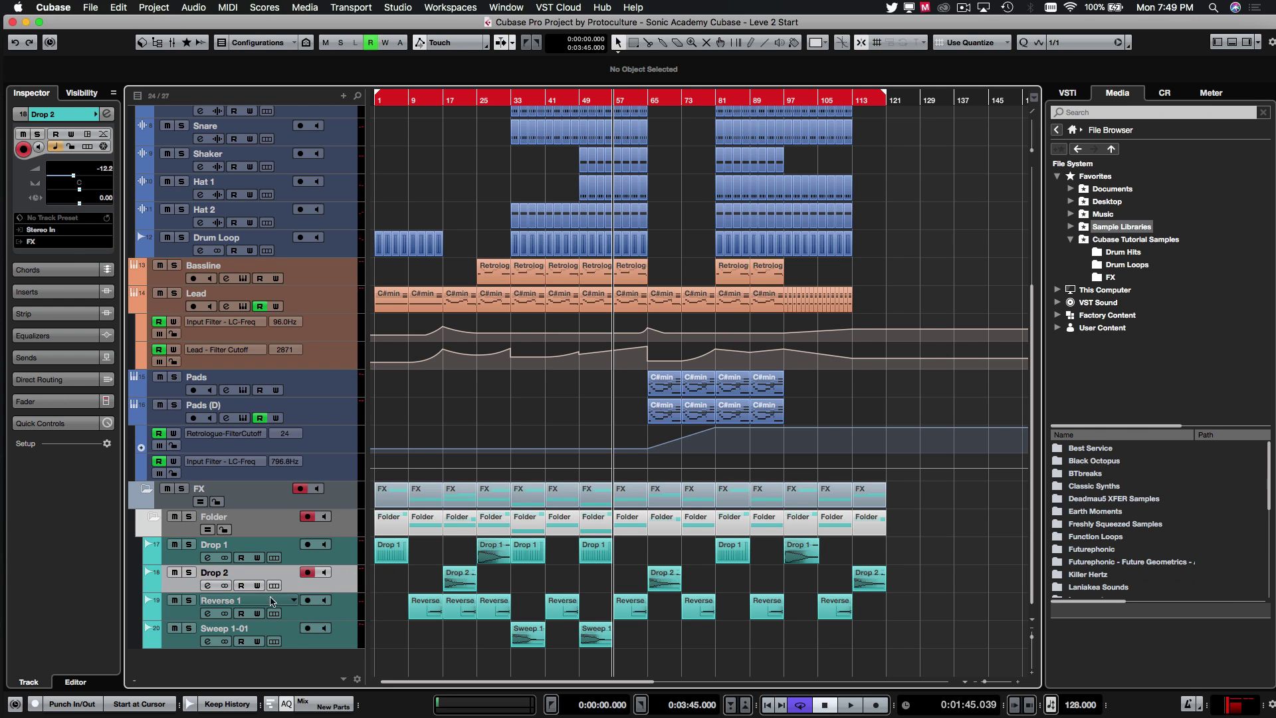
pyautogui.click(309, 615)
pyautogui.click(332, 638)
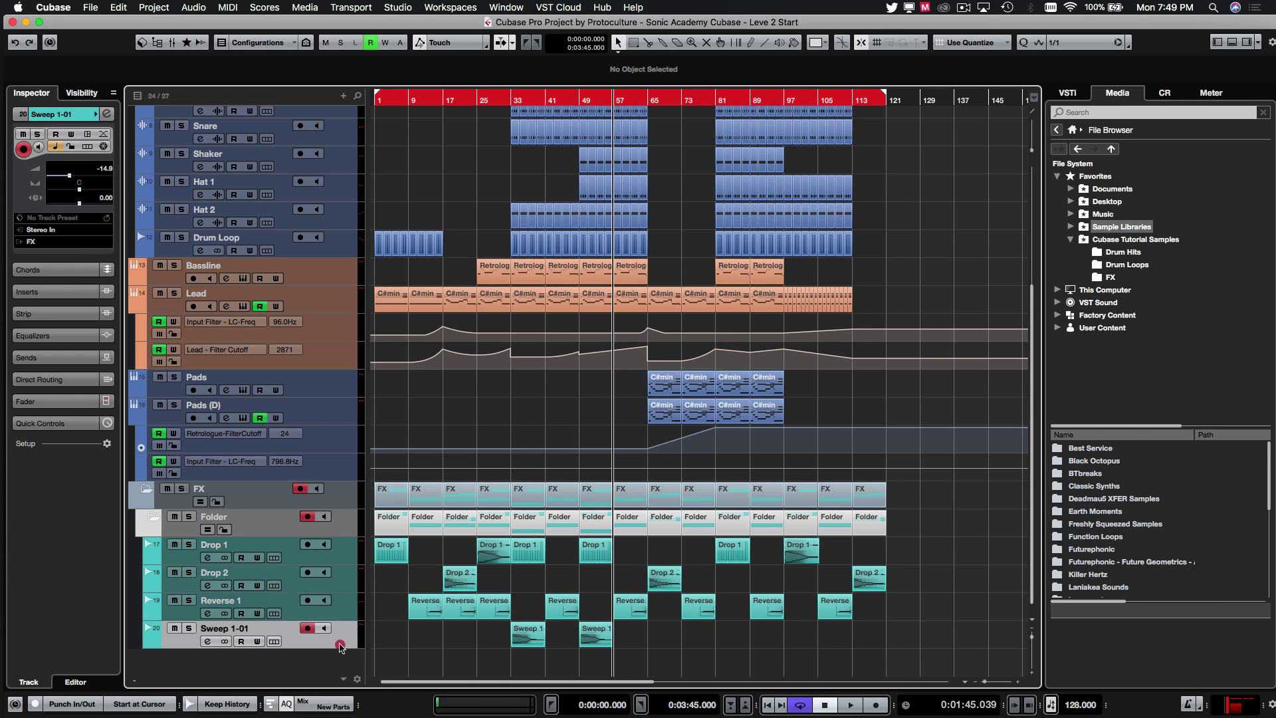
pyautogui.click(458, 579)
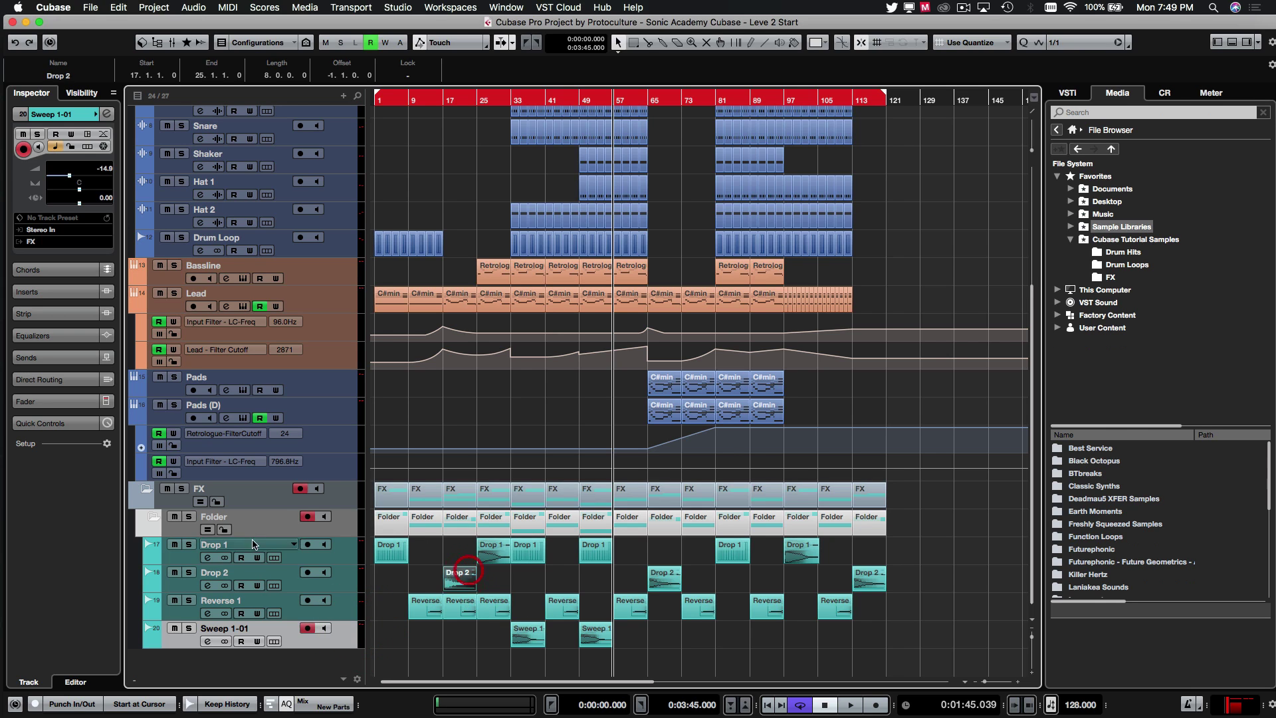
pyautogui.doubleClick(210, 516)
pyautogui.write('FX')
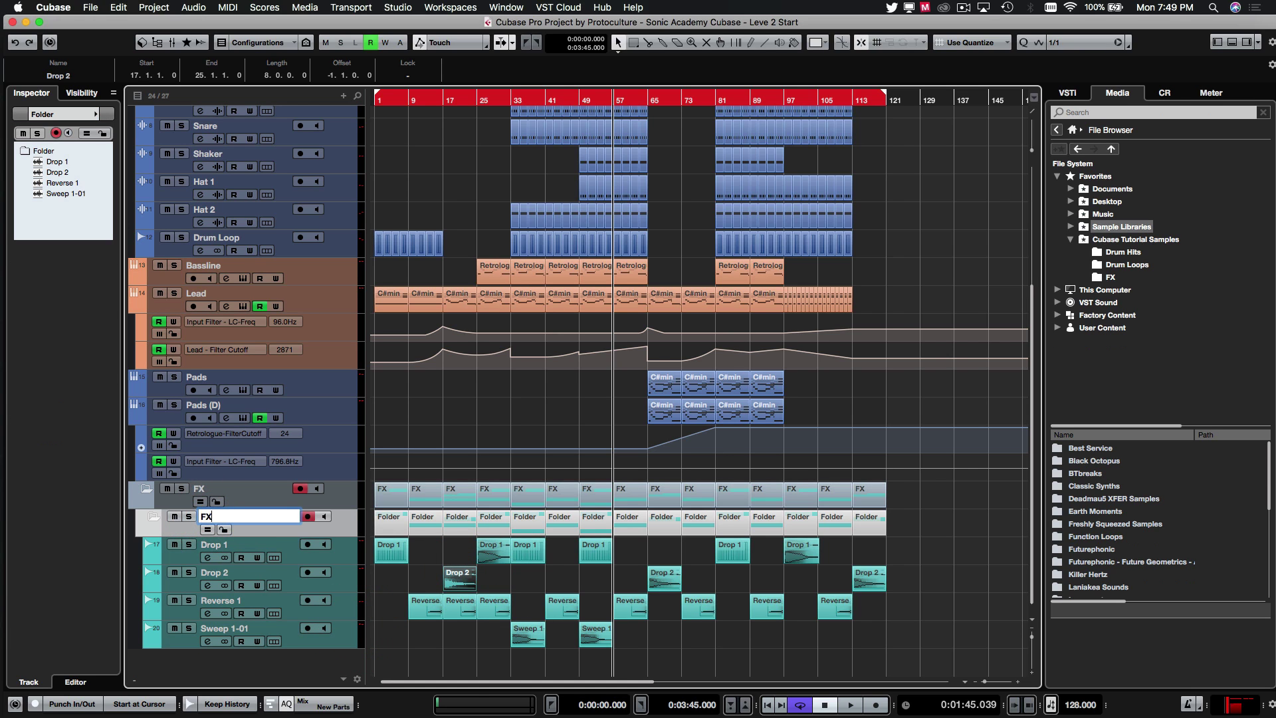
pyautogui.press('Return')
# Step: Move the renamed FX folder with its four audio tracks out of the old FX folder, and remove the emptied old folder
pyautogui.moveTo(185, 527); pyautogui.dragTo(165, 487)
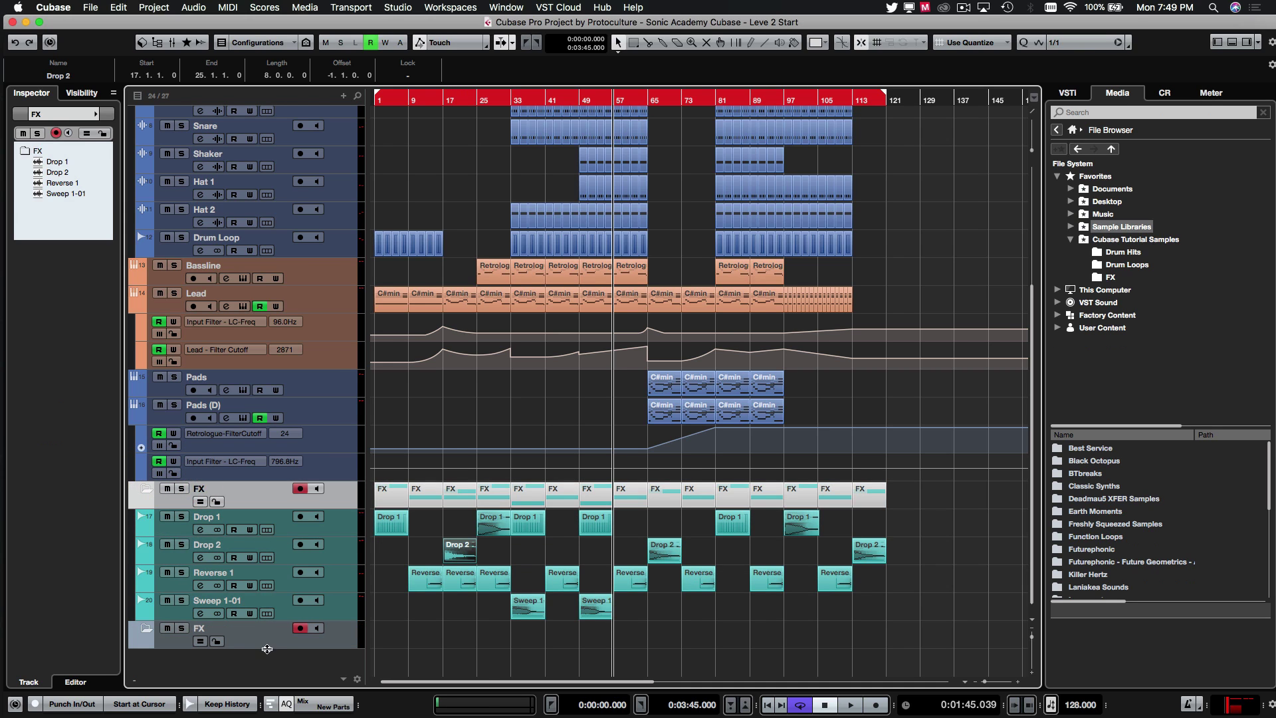
pyautogui.rightClick(291, 643)
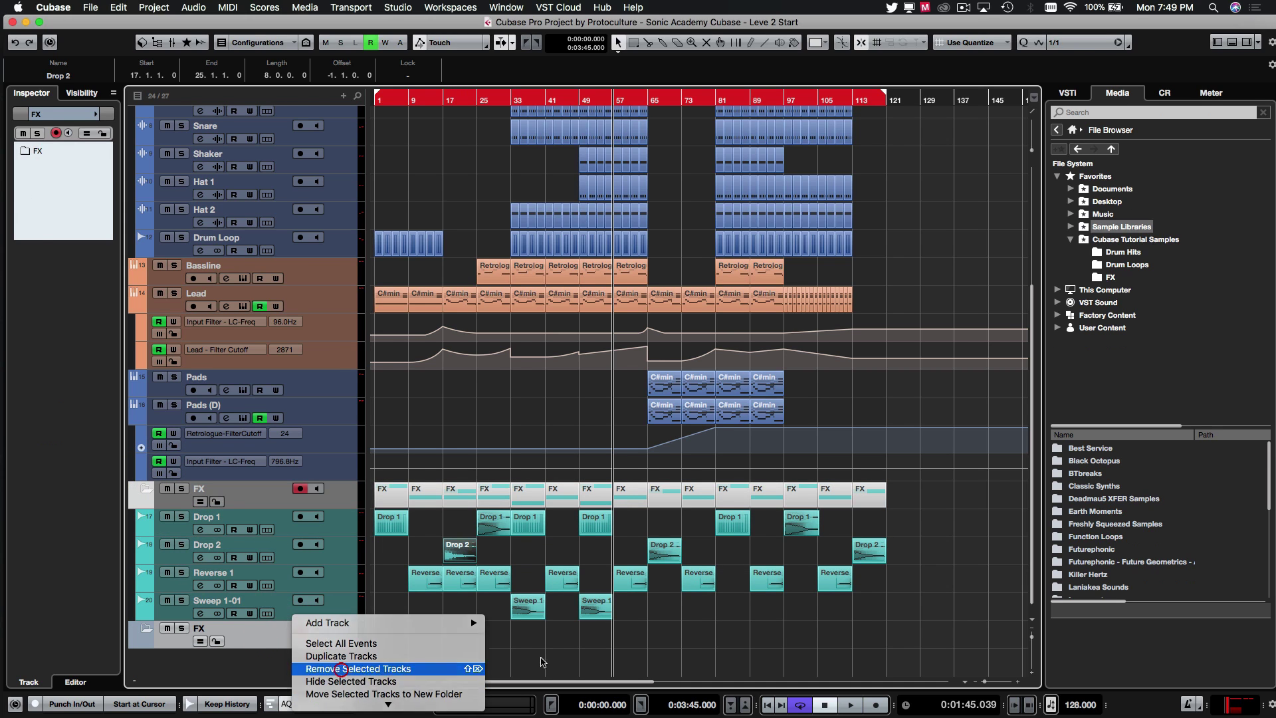
pyautogui.click(359, 661)
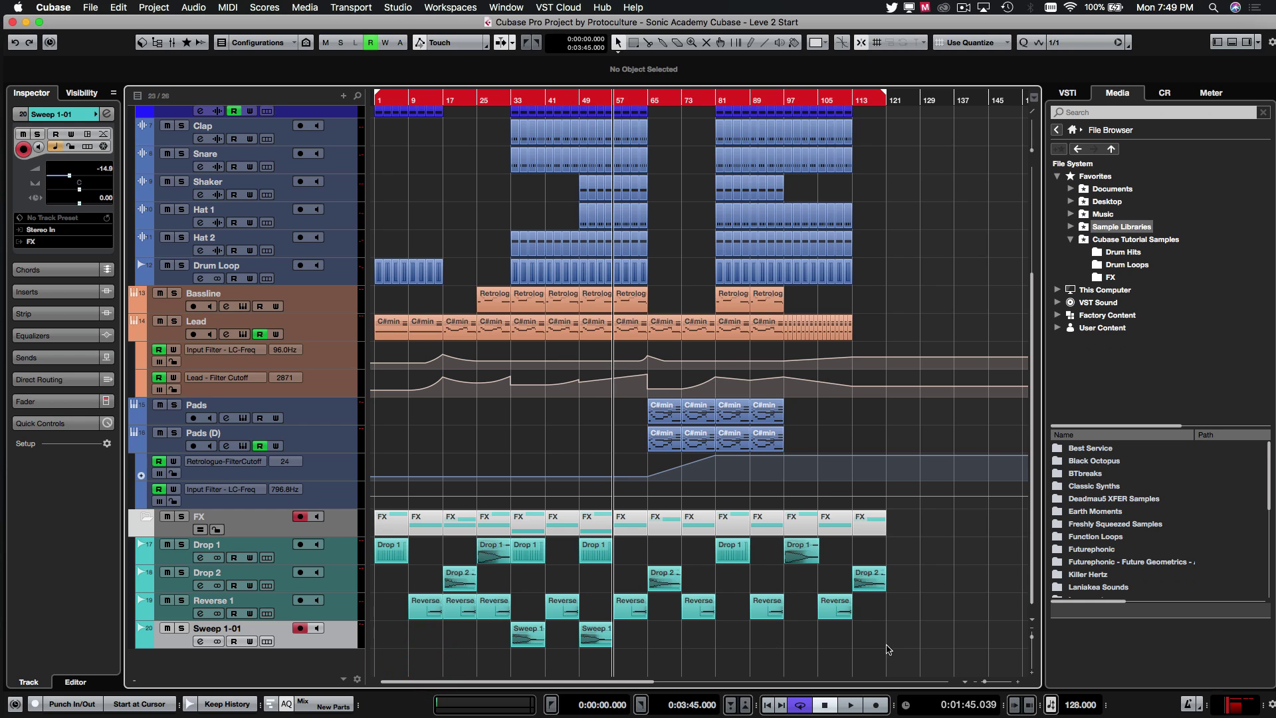
pyautogui.click(399, 555)
pyautogui.click(423, 562)
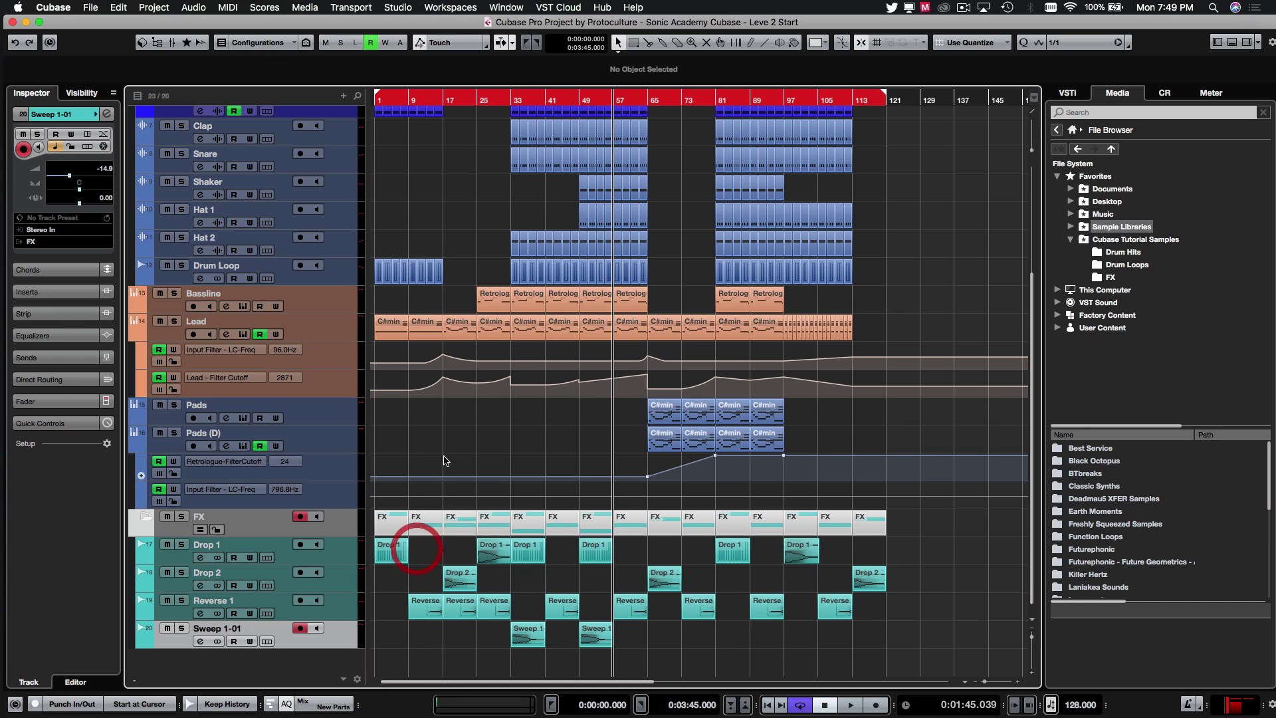
# Step: Put the Pads and Pads (D) tracks in a new folder and add a stereo group channel named Pads & Arps, routed to Stereo Out
pyautogui.click(341, 452)
pyautogui.keyDown('shift'); pyautogui.click(335, 420); pyautogui.keyUp('shift')
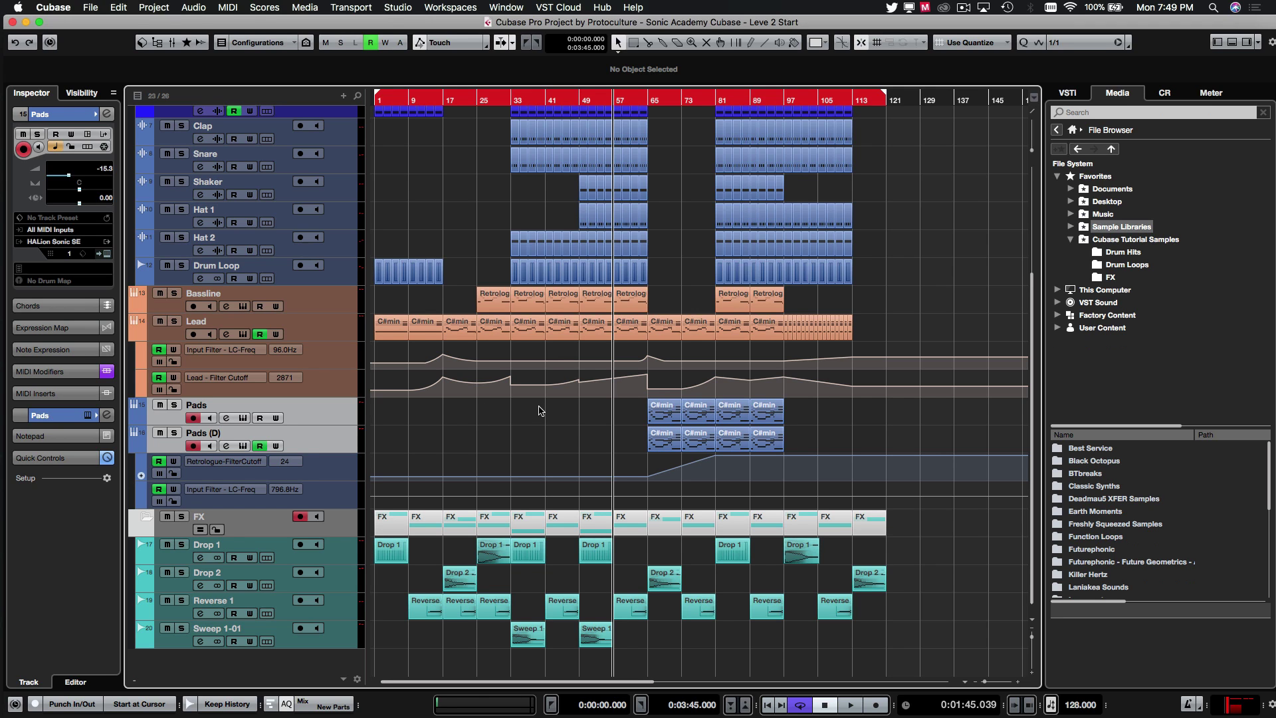
pyautogui.press('super+g')
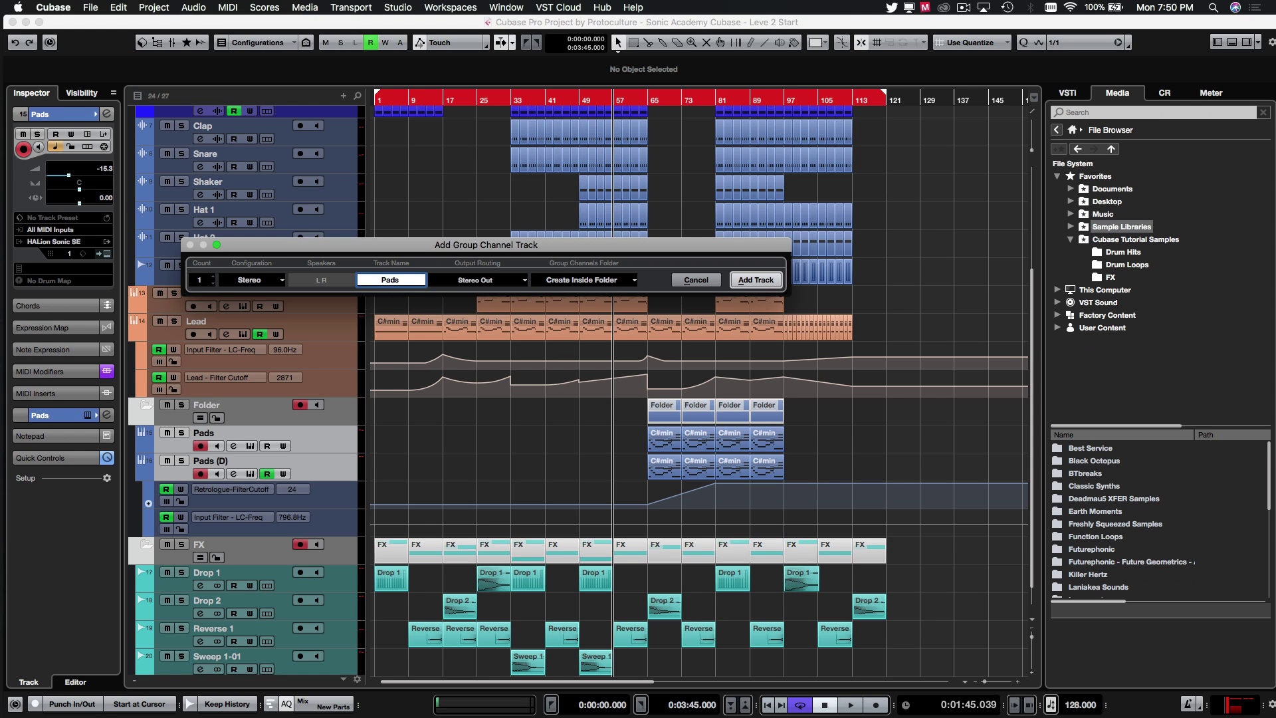
pyautogui.write('& Arps')
pyautogui.press('Return')
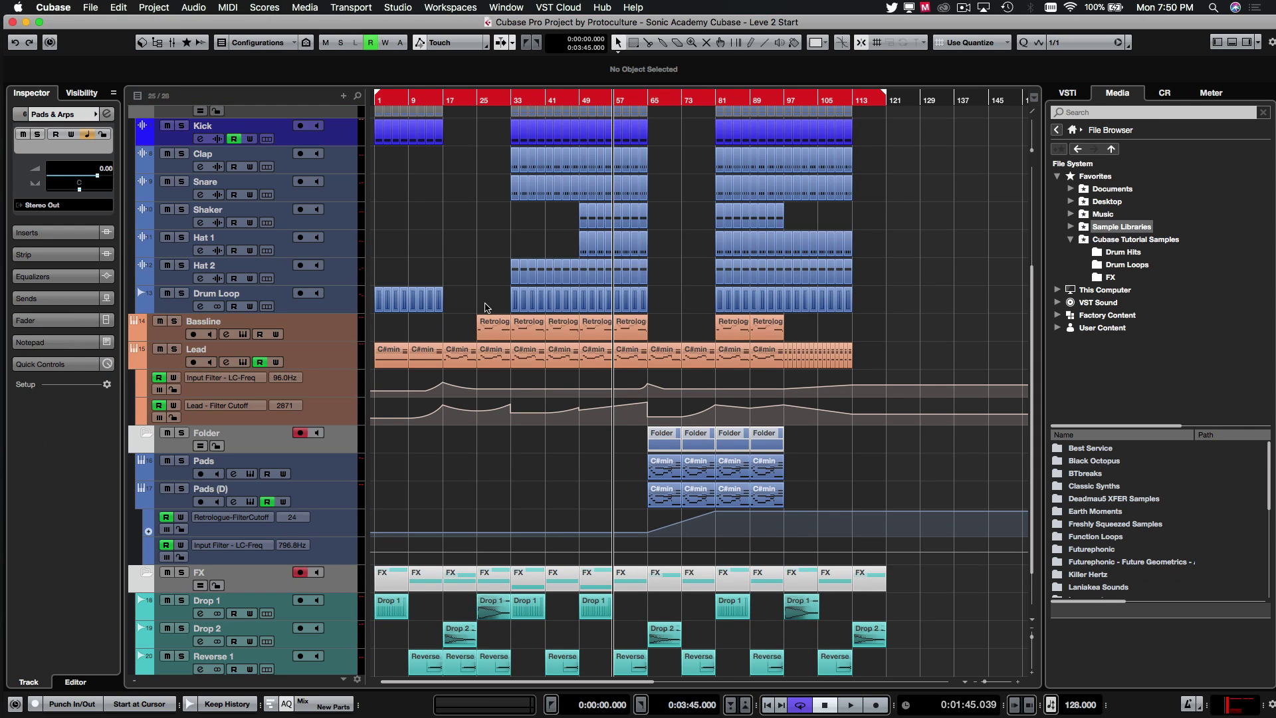
# Step: Put the Lead track in a new folder and add a stereo group channel named Leads, routed to Stereo Out
pyautogui.click(331, 373)
pyautogui.press('super+g')
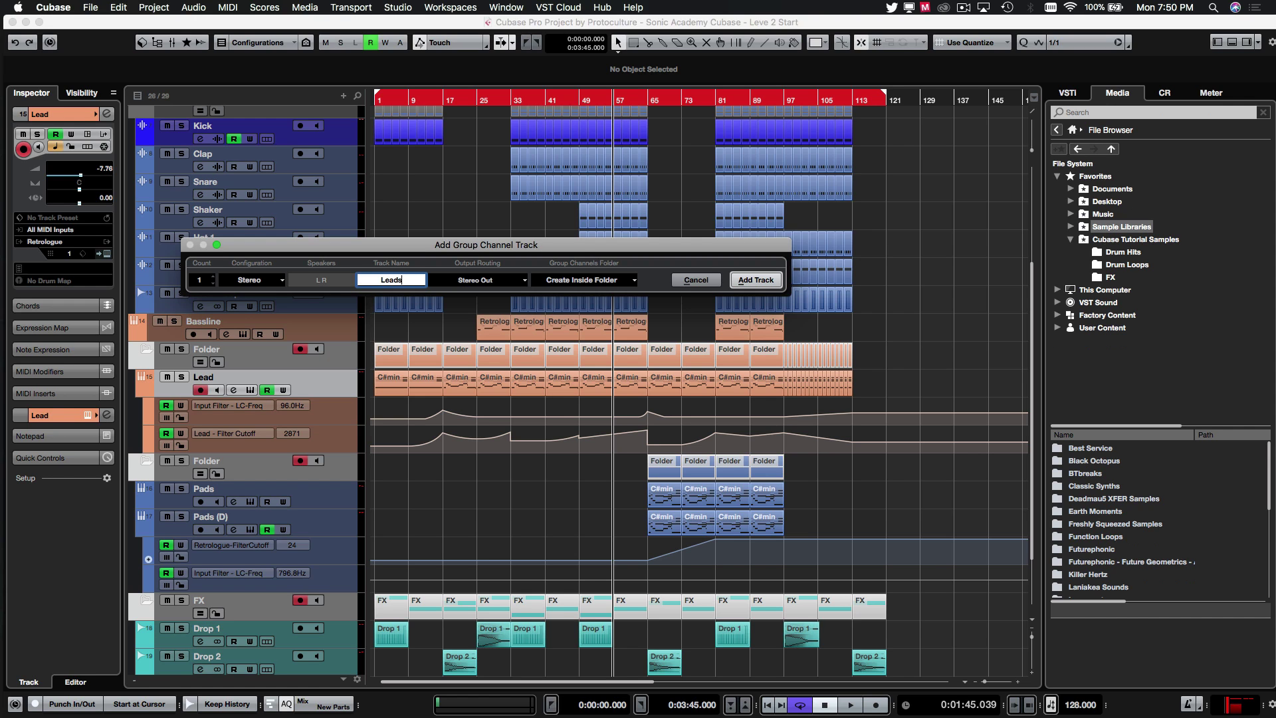
pyautogui.write('Leads')
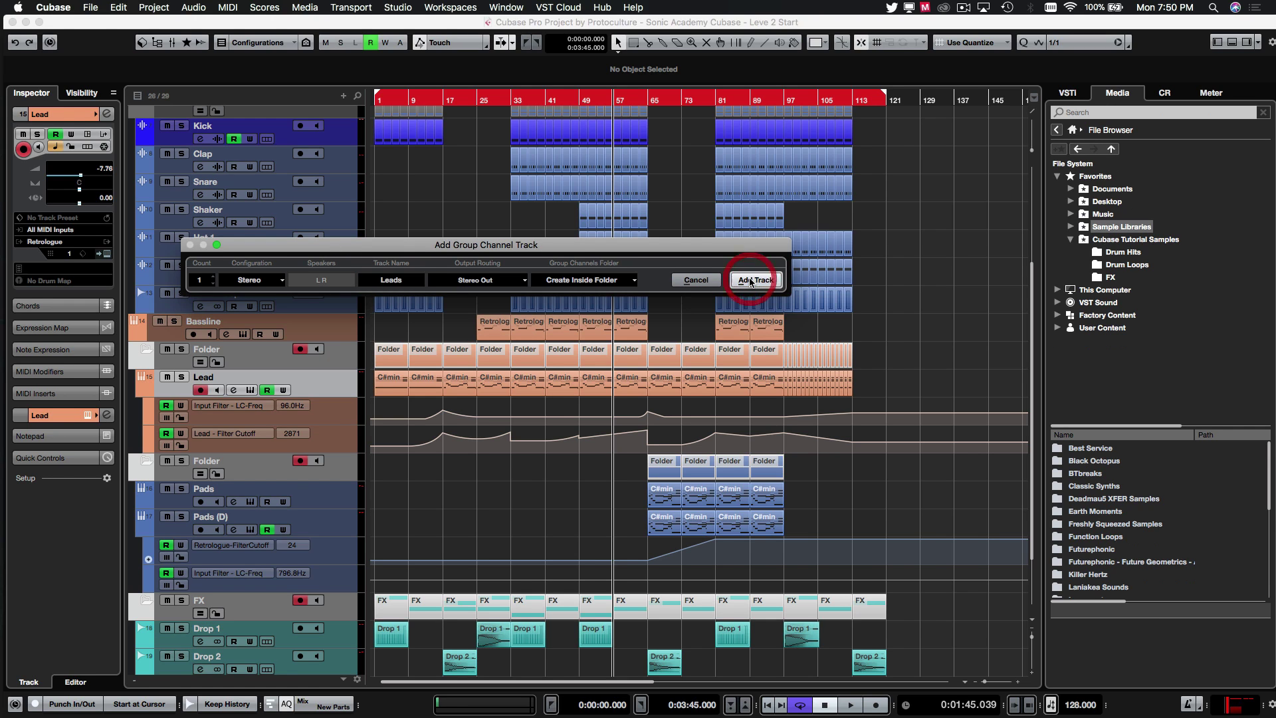
pyautogui.click(753, 280)
pyautogui.click(492, 273)
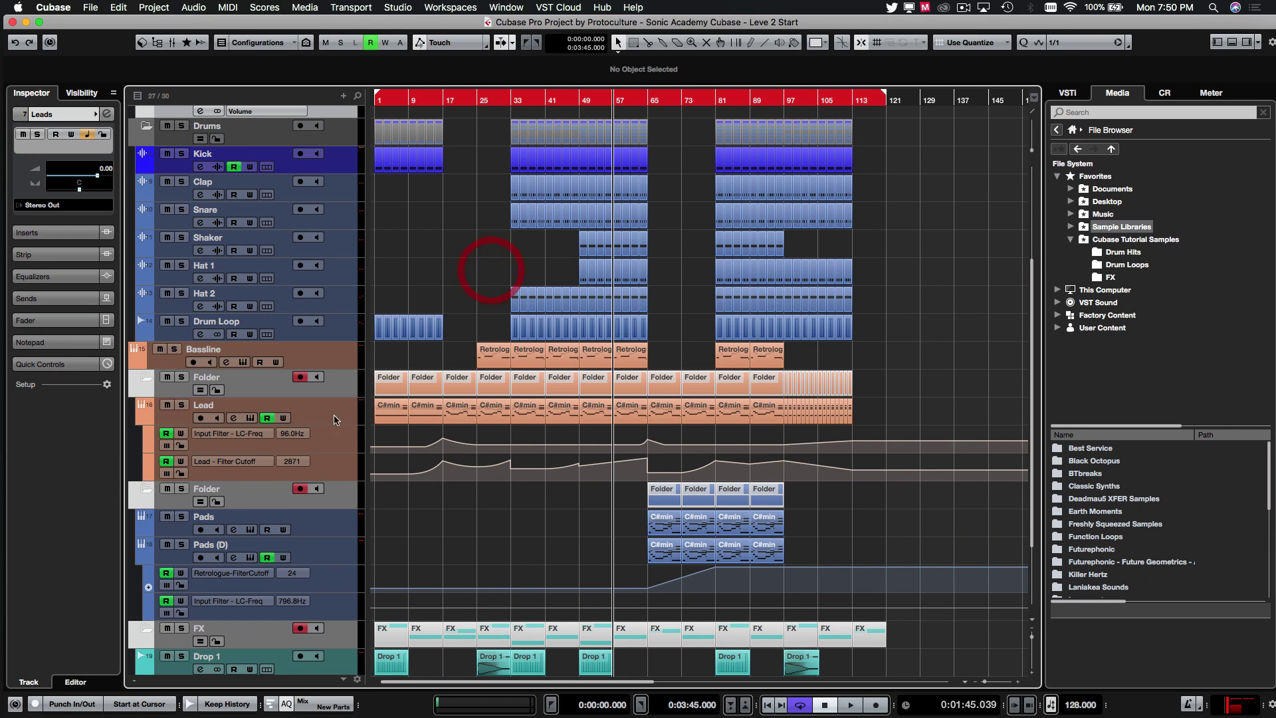
# Step: Move the Bassline track into a new folder and name that folder Bass
pyautogui.click(262, 397)
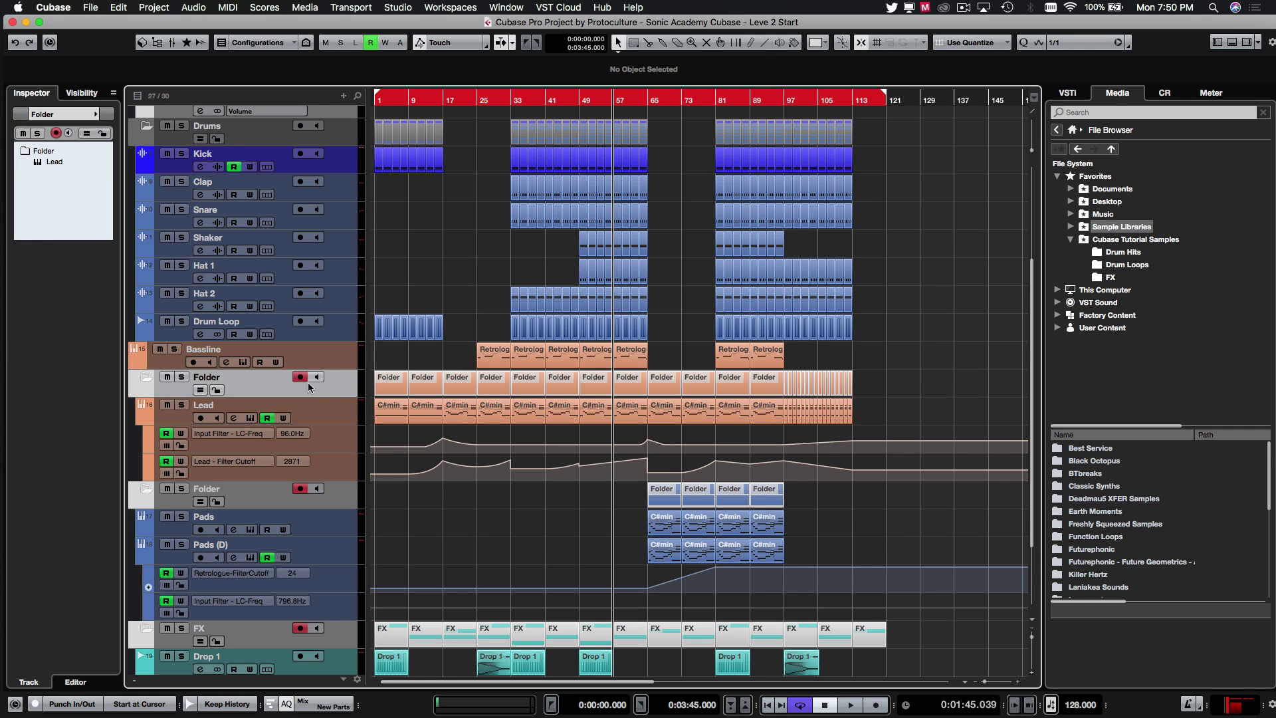
pyautogui.click(321, 365)
pyautogui.rightClick(329, 348)
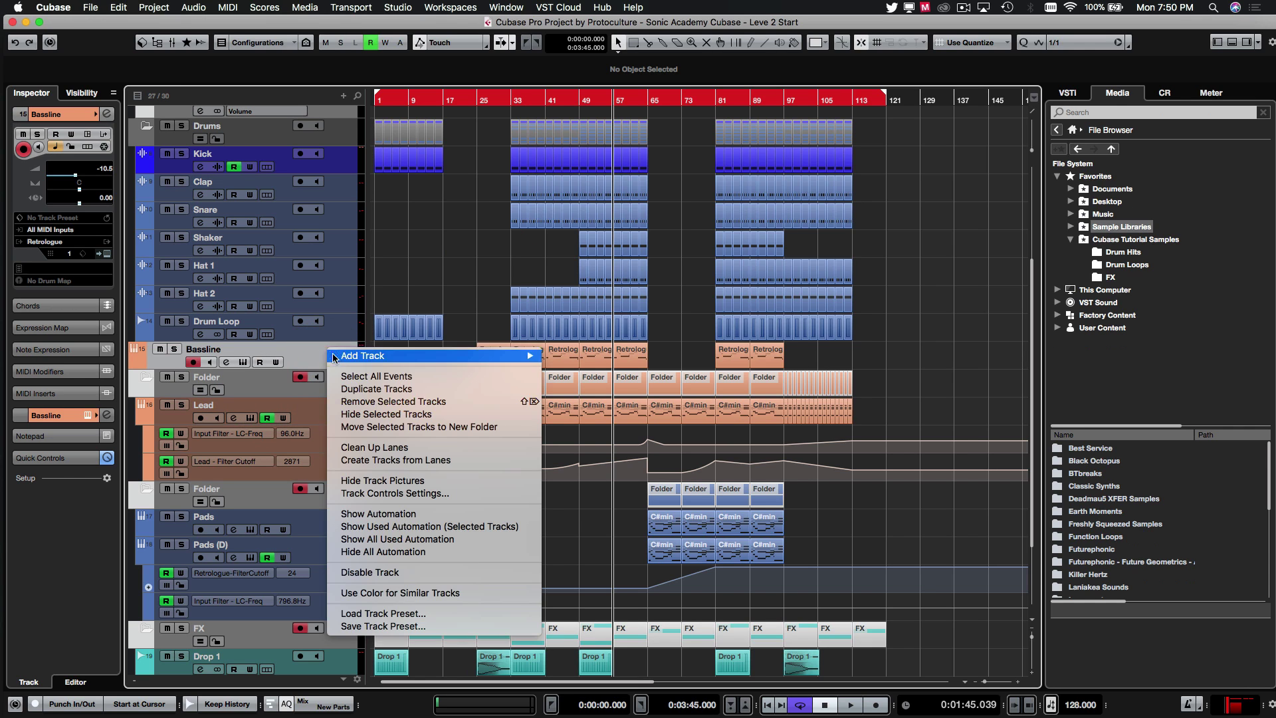
pyautogui.click(370, 427)
pyautogui.doubleClick(205, 350)
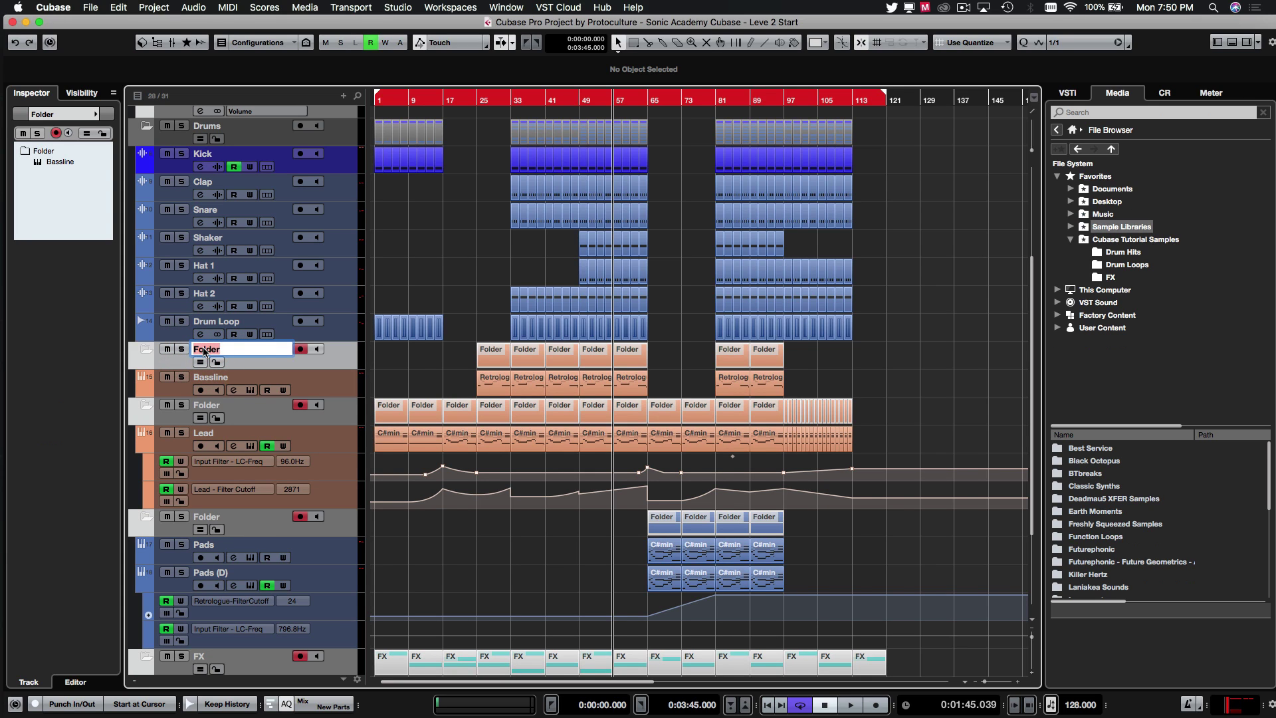
pyautogui.write('Bass')
pyautogui.press('Return')
# Step: Rename the folder containing the Lead track as Leads and the folder containing the pad tracks as Pads & Arps
pyautogui.doubleClick(199, 406)
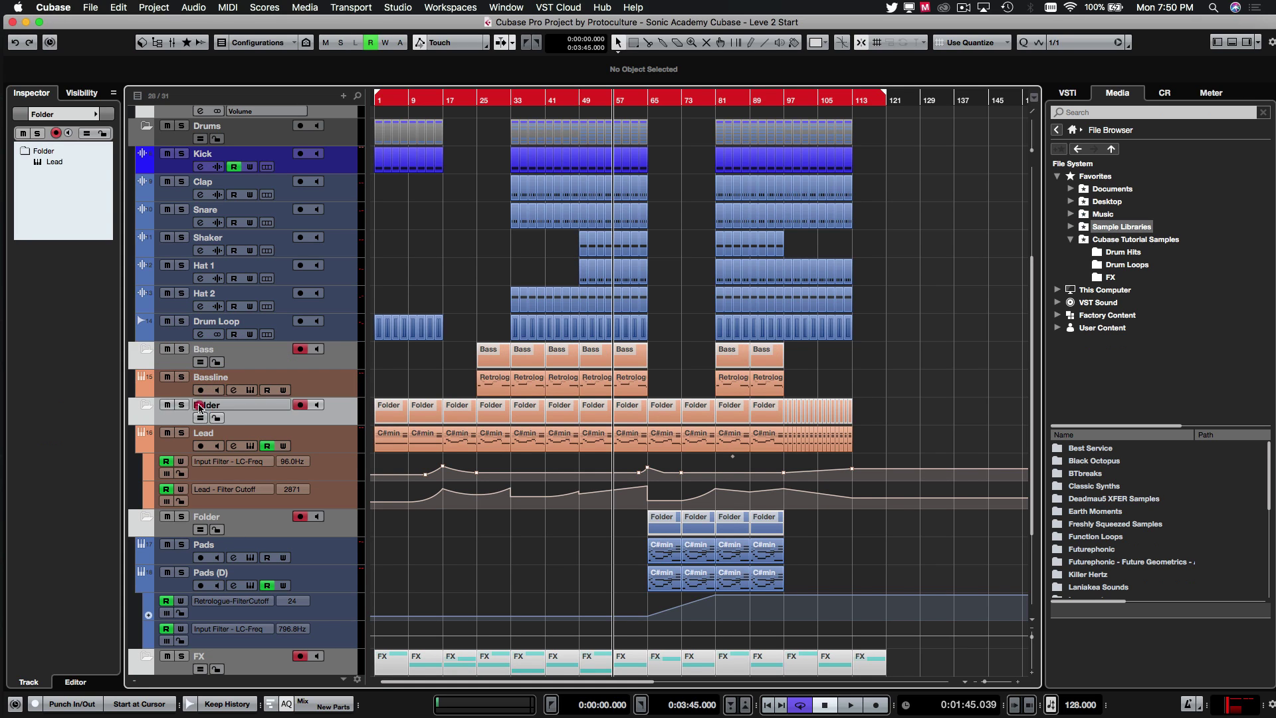
pyautogui.write('Leads')
pyautogui.press('Return')
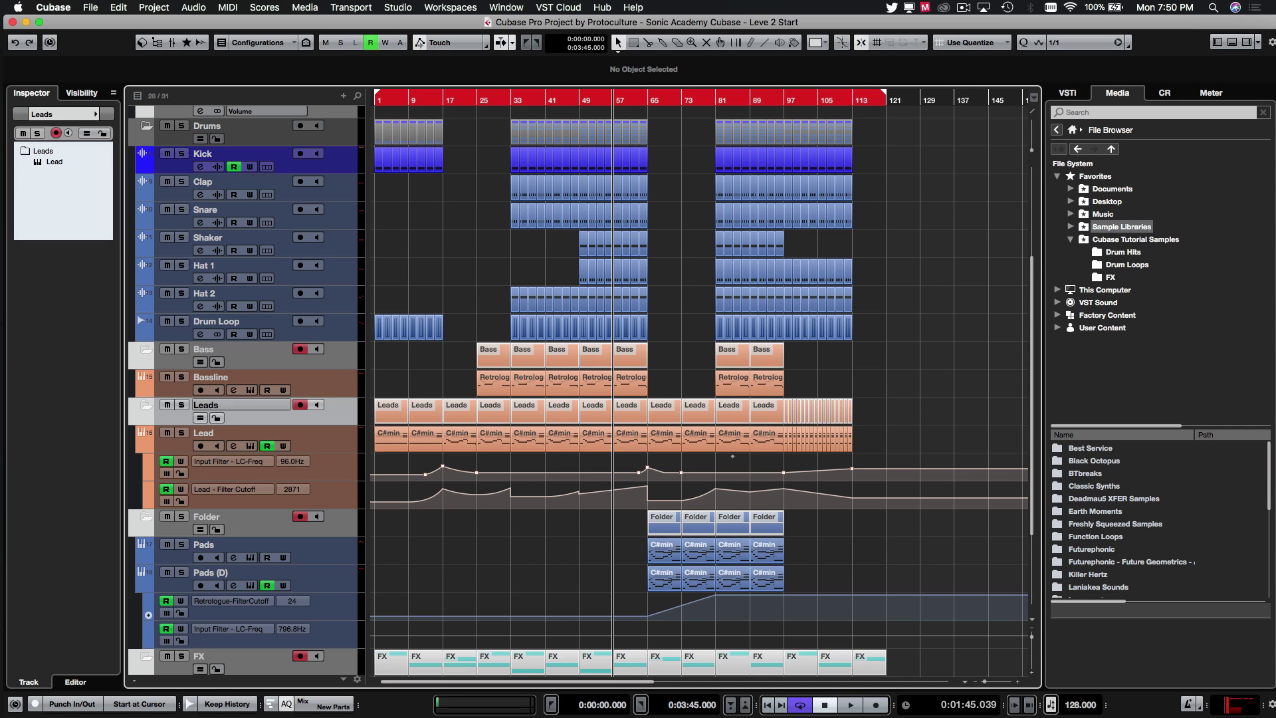
pyautogui.doubleClick(209, 509)
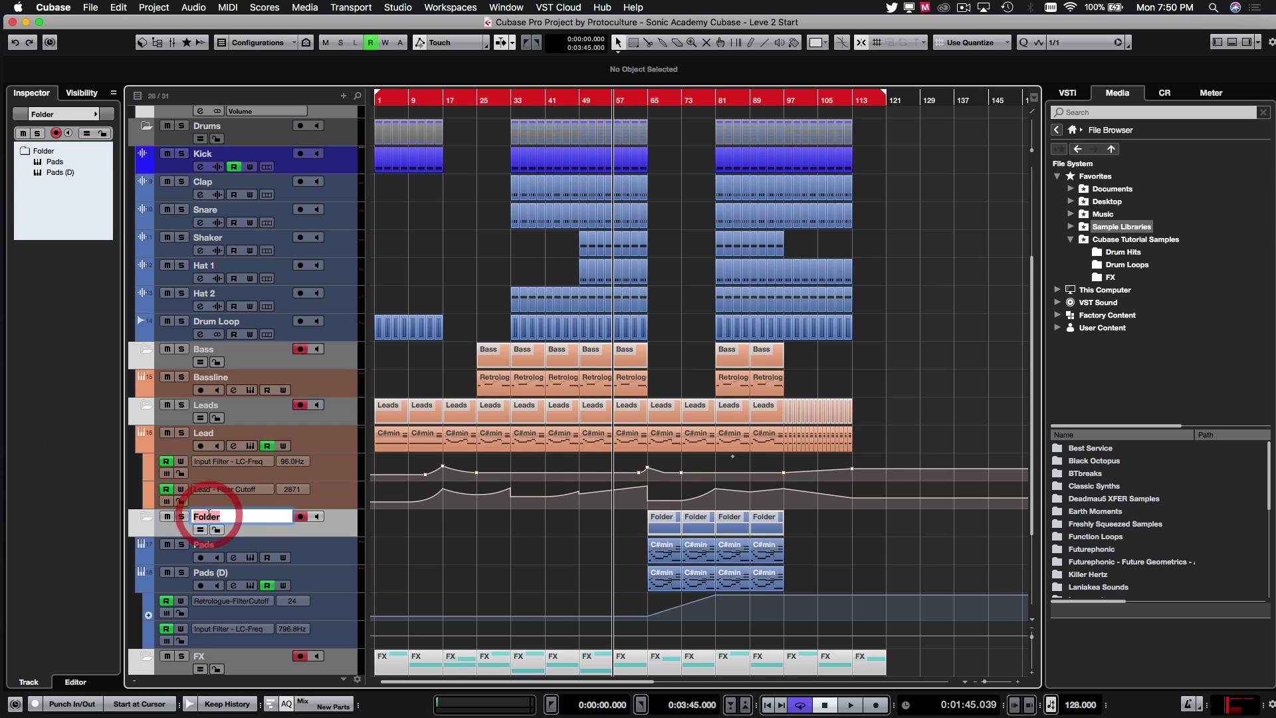
pyautogui.write('Pads & Arps')
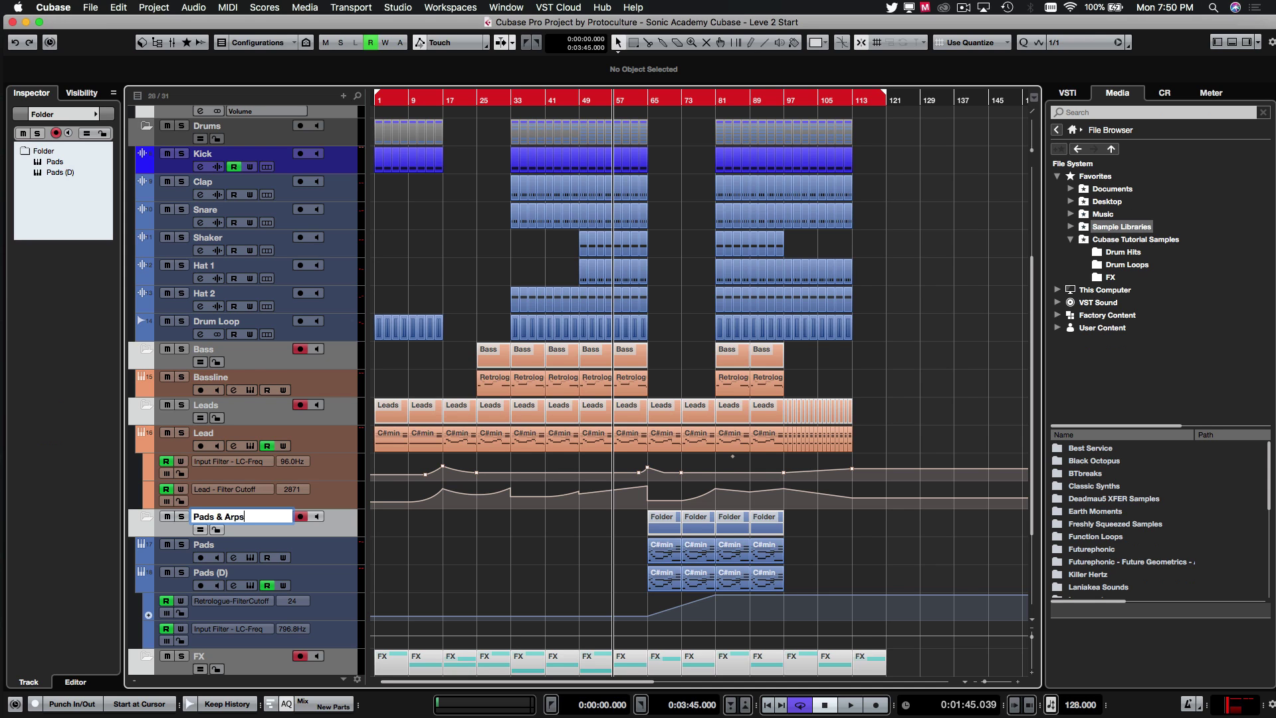
pyautogui.press('Return')
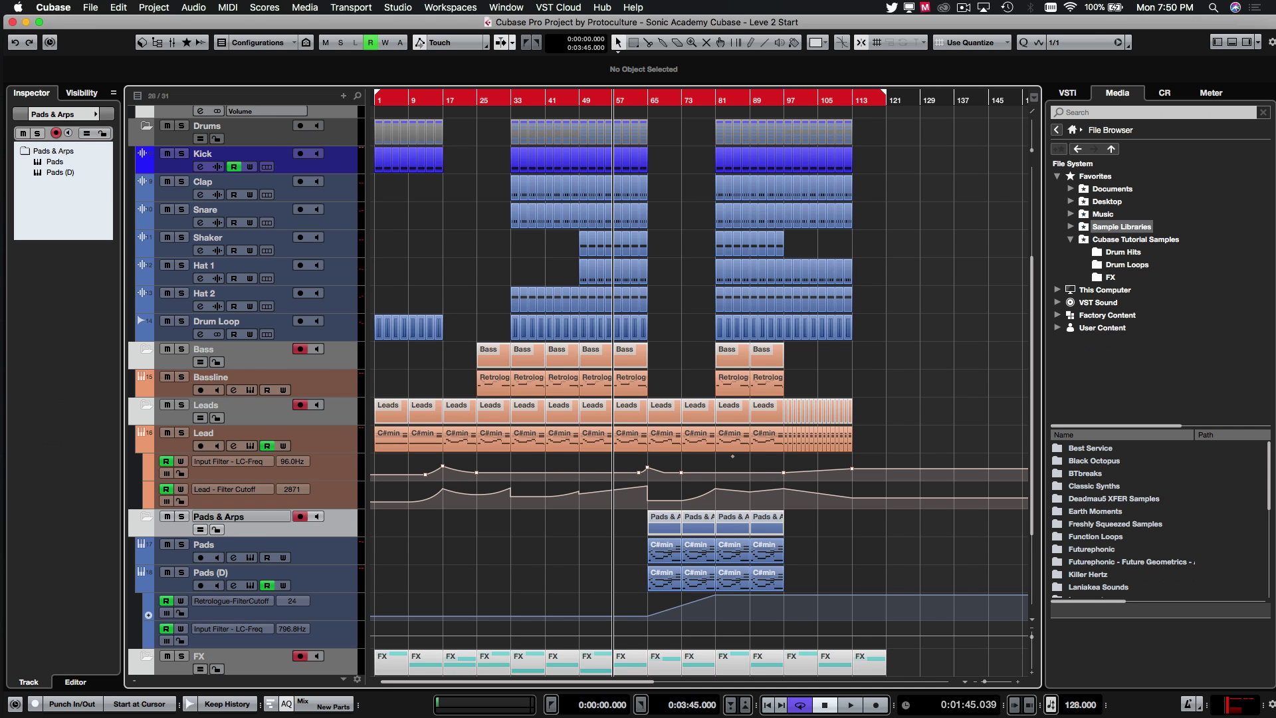
# Step: Change the Drums folder track's colour to the light grey used by the other folders
pyautogui.scroll(-3, 489, 442)
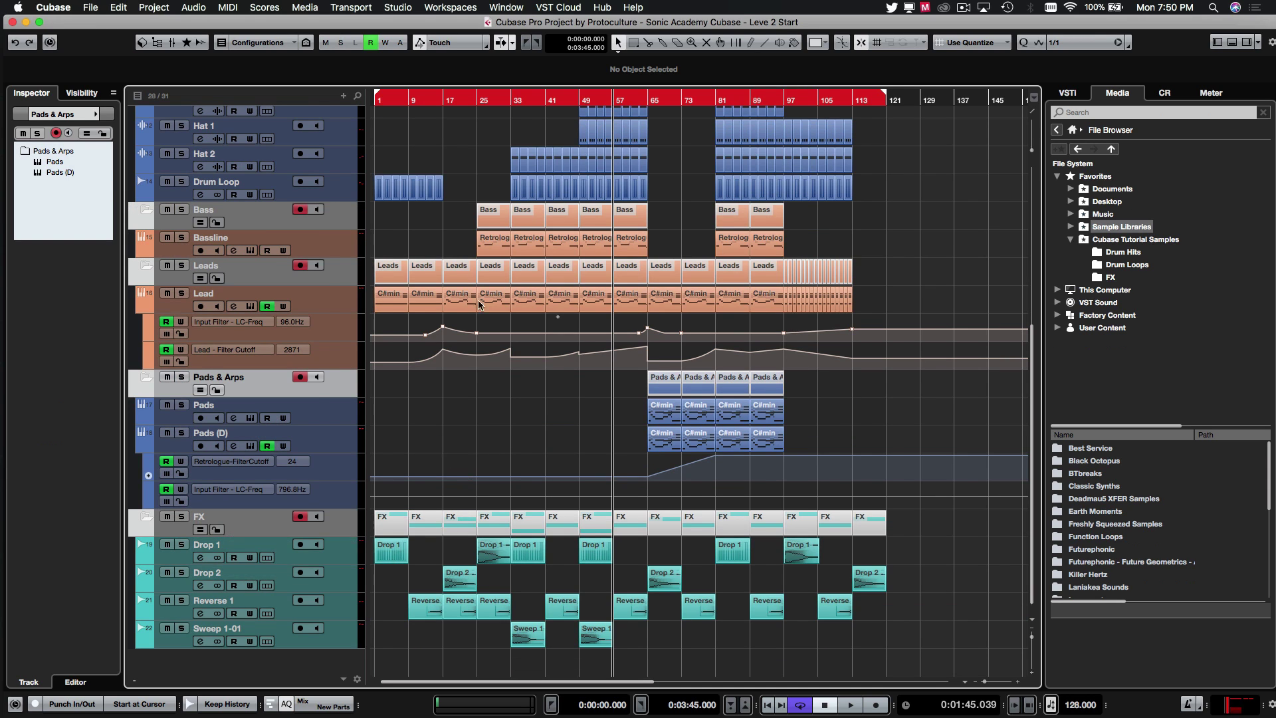
pyautogui.scroll(6, 478, 304)
pyautogui.click(304, 320)
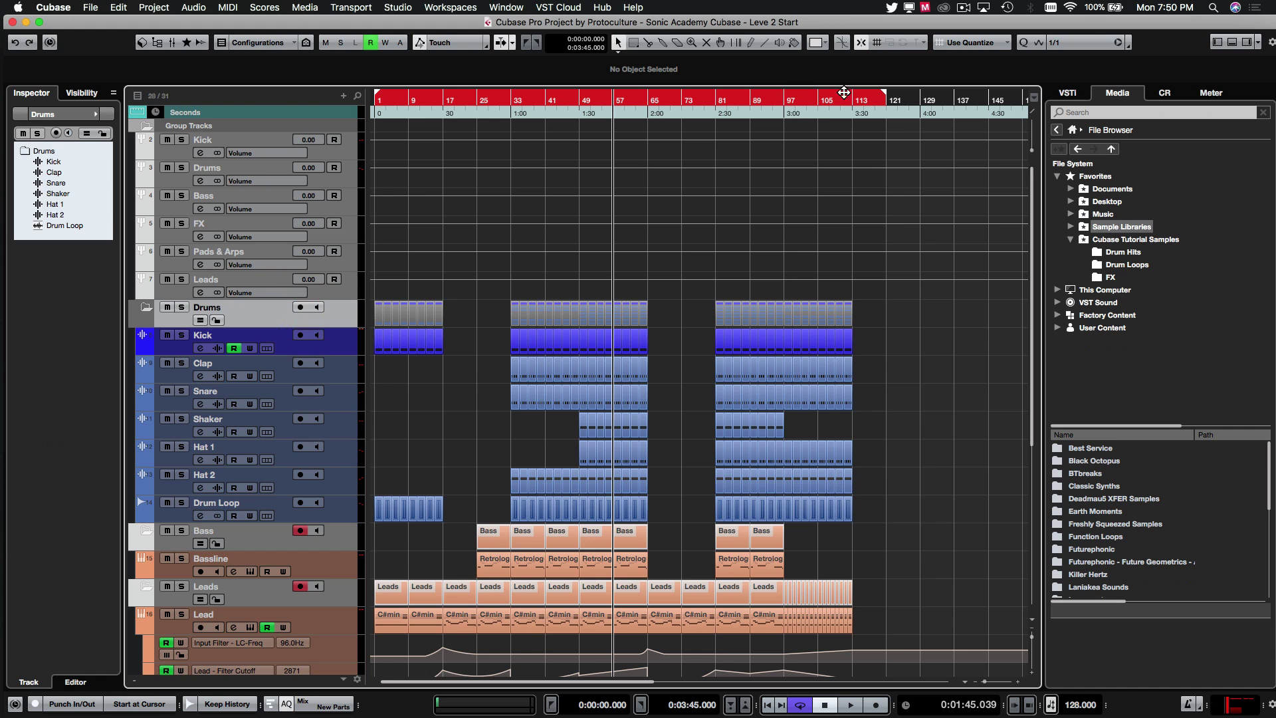
pyautogui.click(821, 42)
pyautogui.click(853, 212)
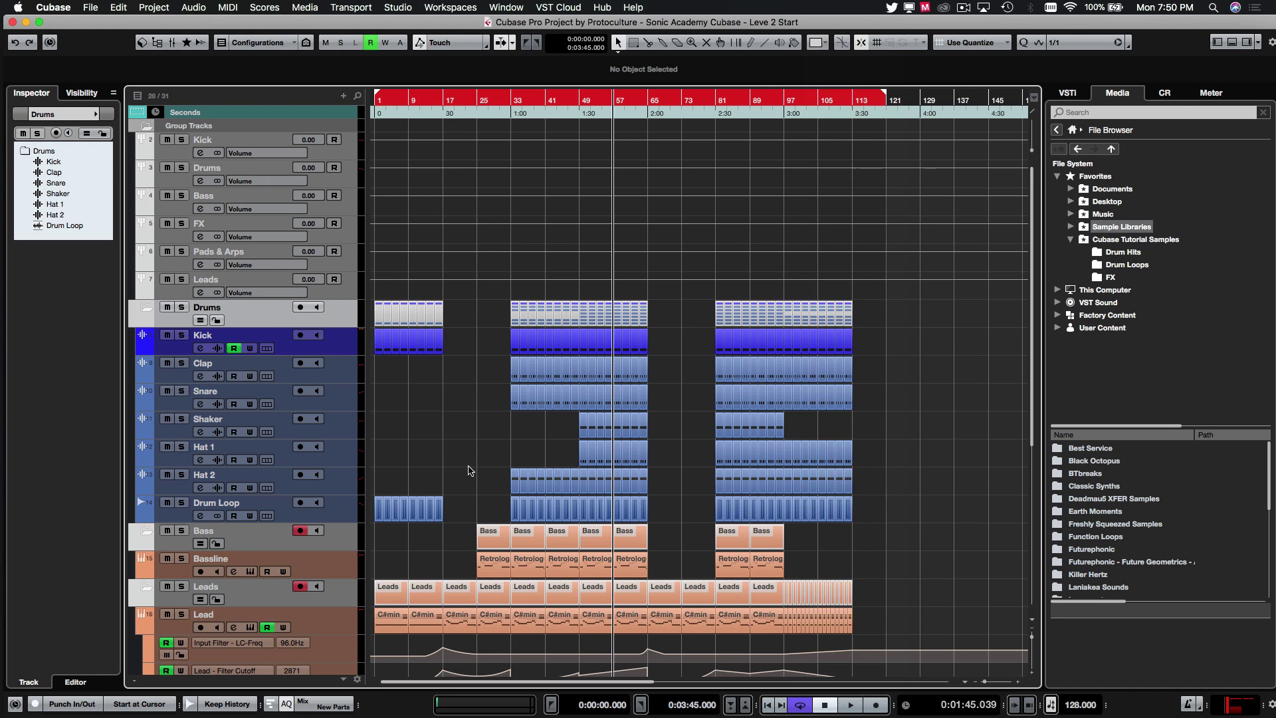
pyautogui.click(928, 412)
# Step: Reorder the group tracks so that Leads follows Bass, with Pads & Arps after it and FX last
pyautogui.click(199, 292)
pyautogui.moveTo(291, 293); pyautogui.dragTo(336, 226)
pyautogui.moveTo(329, 289); pyautogui.dragTo(326, 254)
pyautogui.click(346, 297)
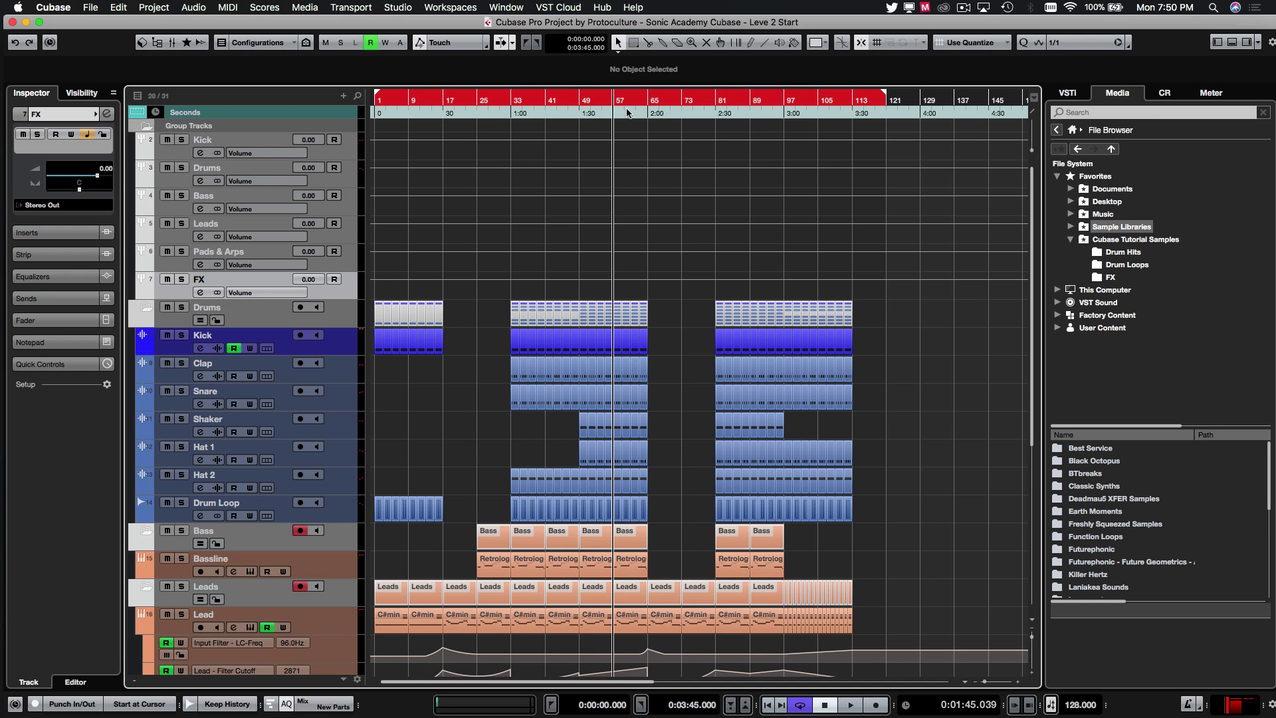
# Step: Play the arrangement from around bar 45, solo the FX and Pads & Arps groups to check their routing, and unsolo FX
pyautogui.click(563, 113)
pyautogui.press('space')
pyautogui.click(181, 279)
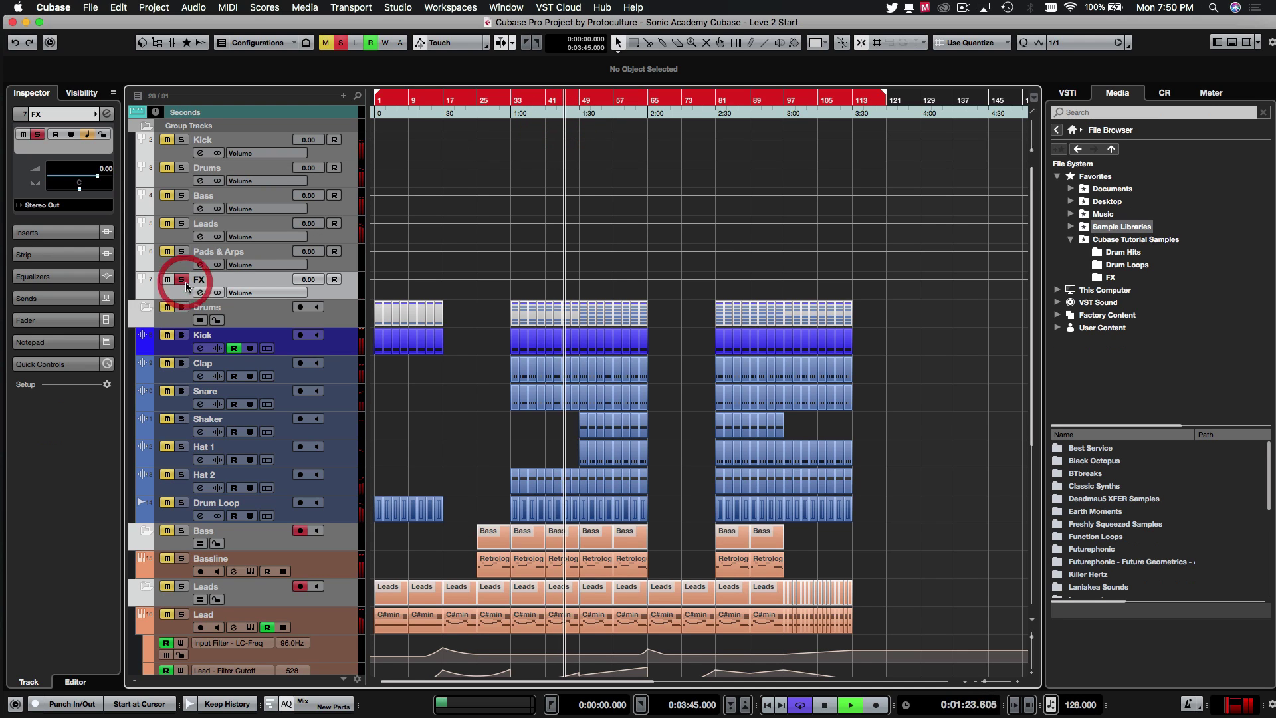
pyautogui.click(574, 106)
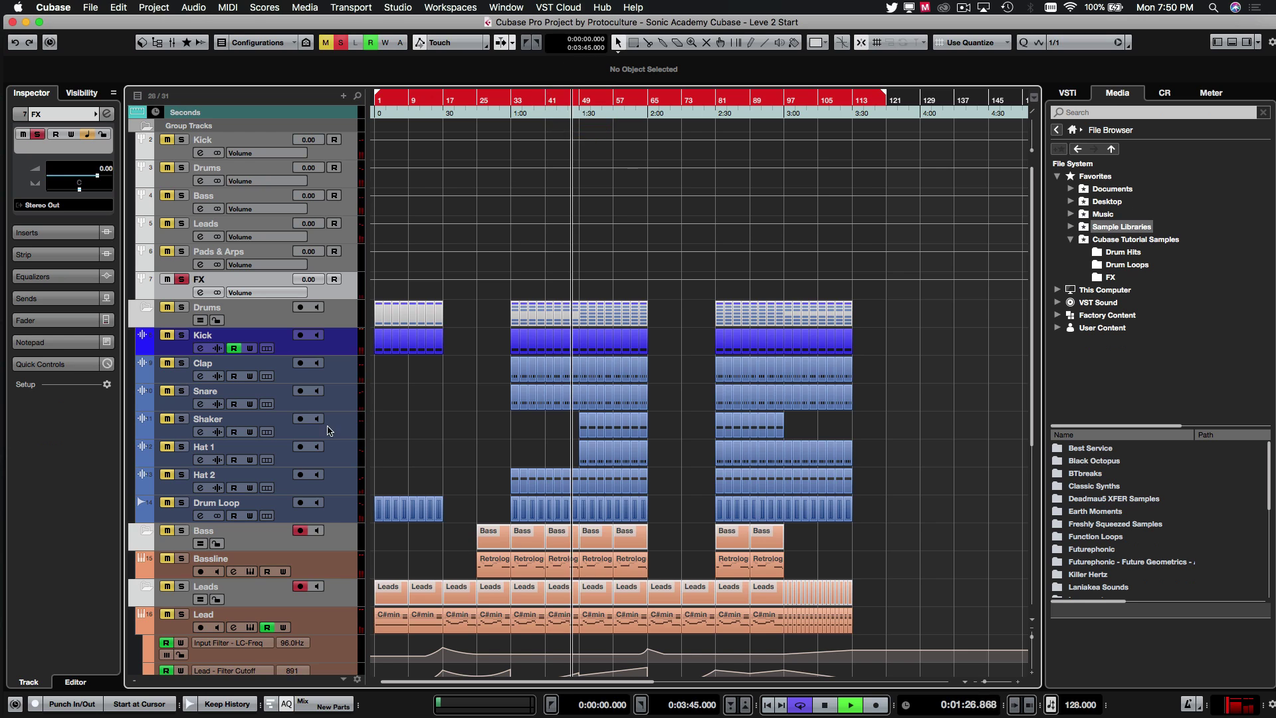
pyautogui.click(181, 252)
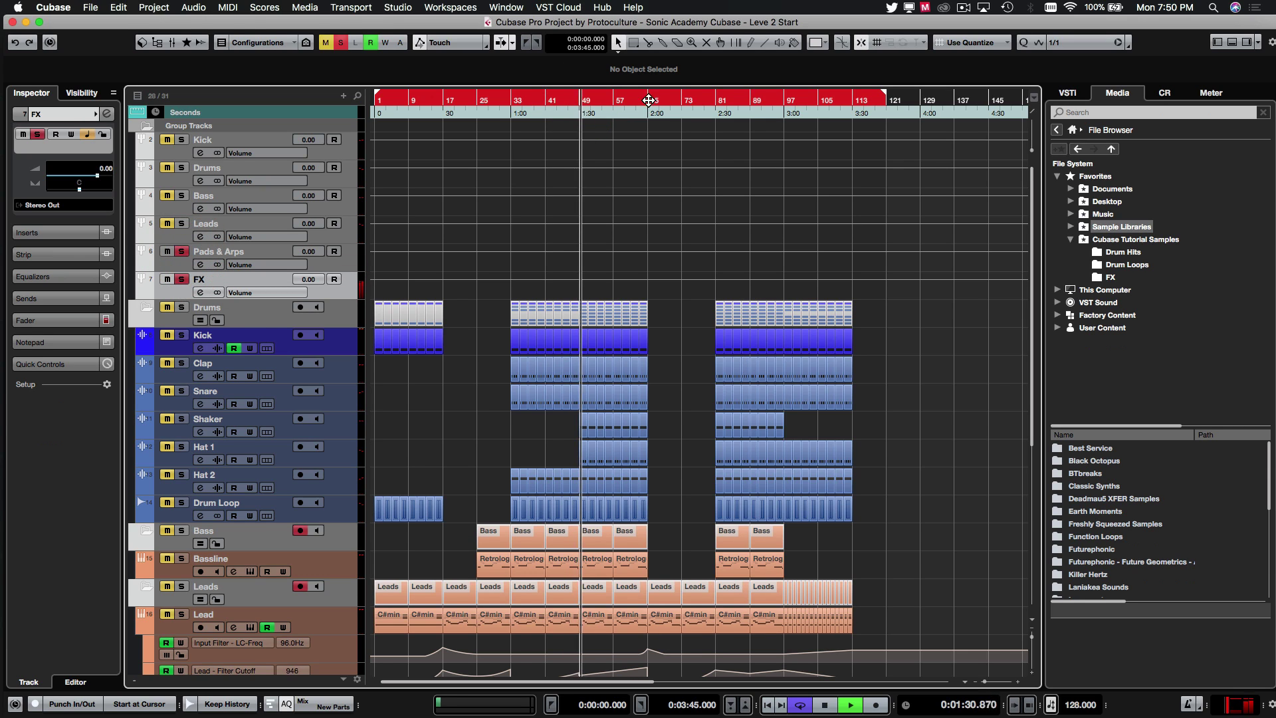
pyautogui.click(677, 107)
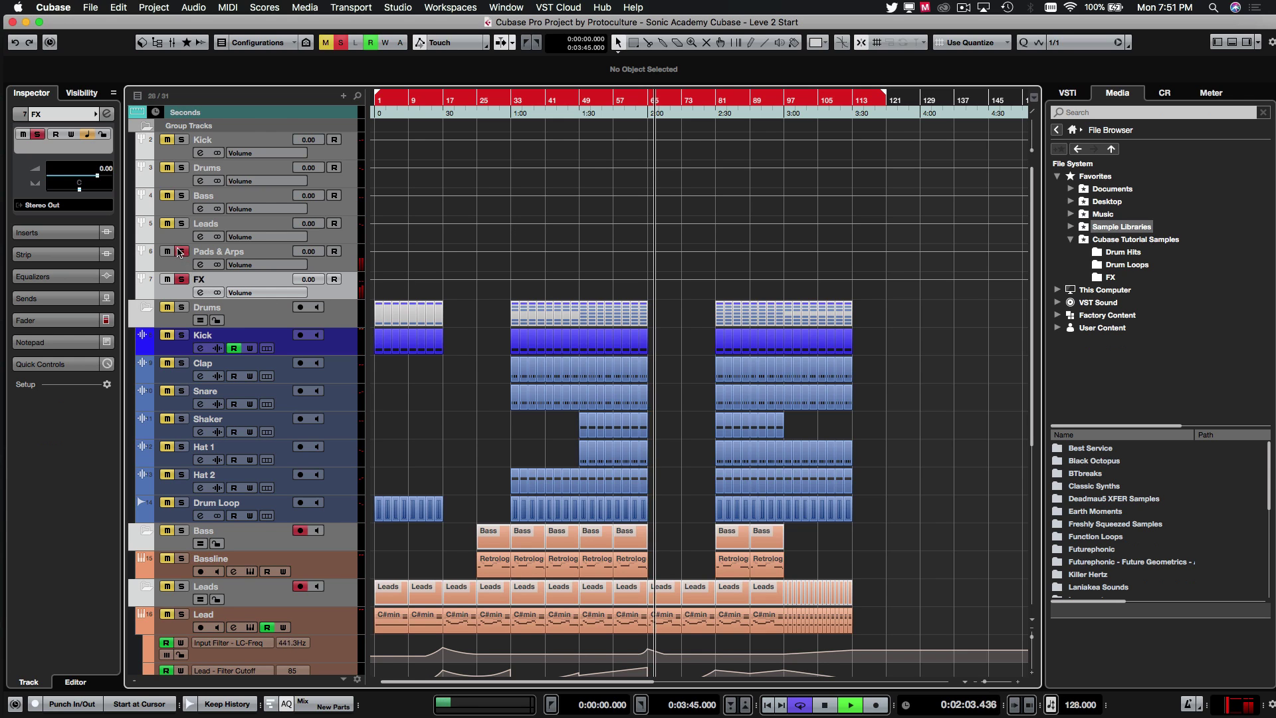
pyautogui.click(181, 280)
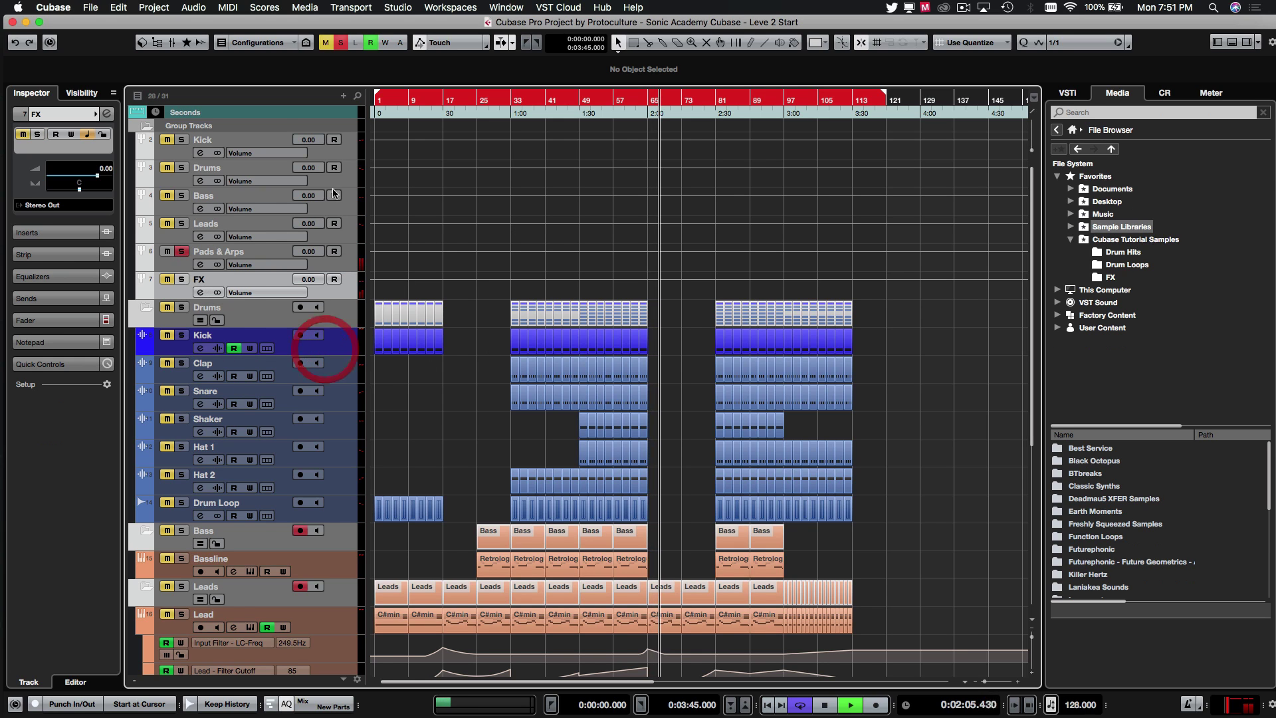
# Step: Solo the Leads, Bass, Drums and Kick groups one after another during playback, and unsolo Pads & Arps
pyautogui.click(181, 223)
pyautogui.click(186, 252)
pyautogui.click(181, 195)
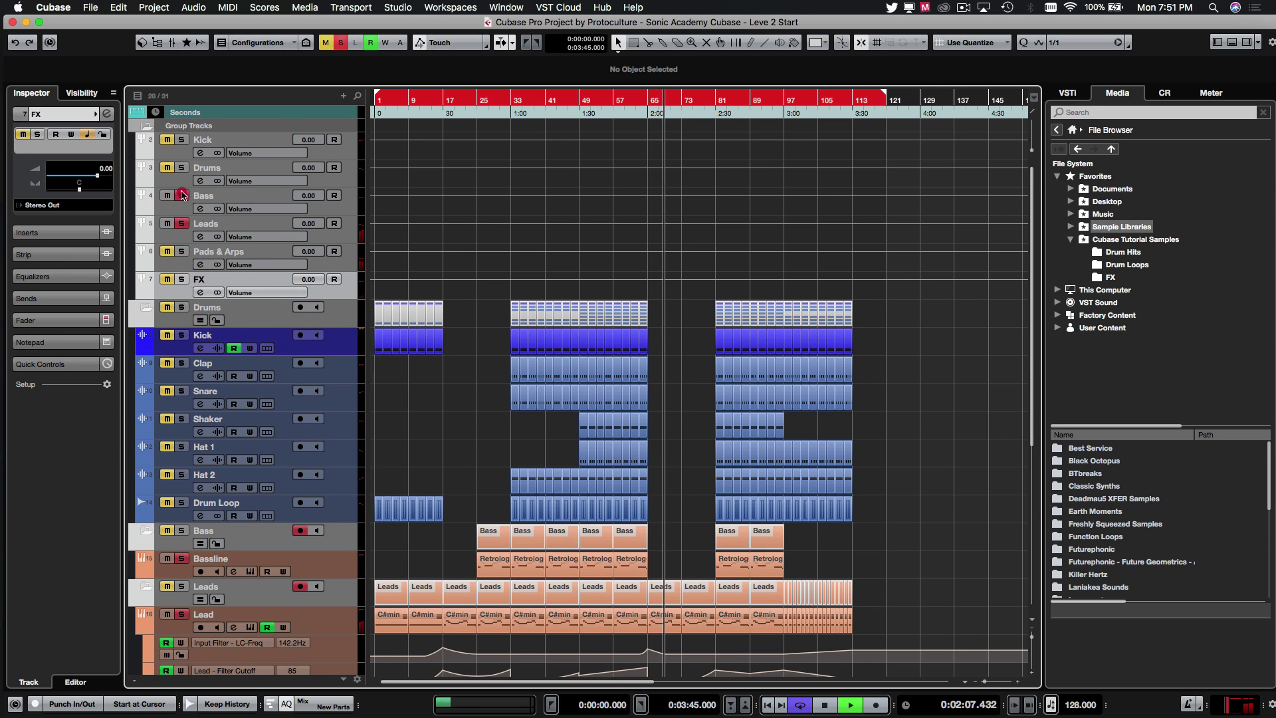
pyautogui.click(181, 168)
pyautogui.click(182, 139)
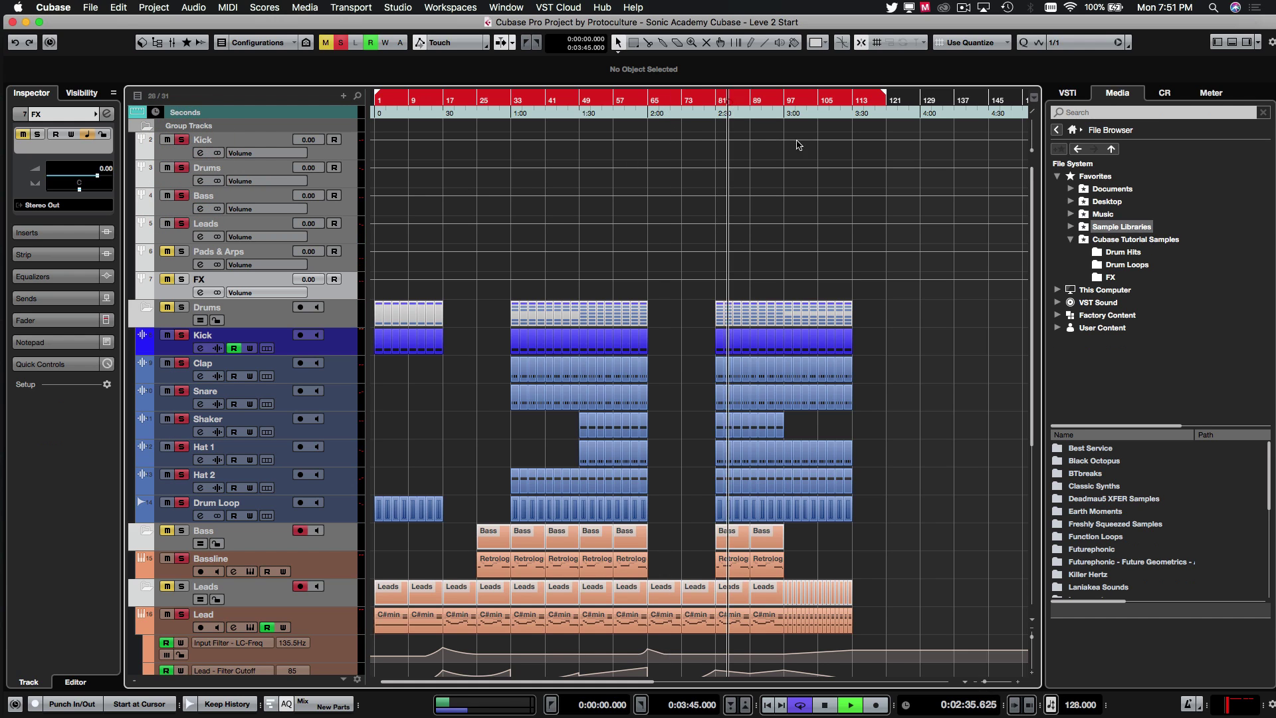
# Step: Unsolo the Leads, Bass and Drums groups during playback so only the Kick group remains soloed
pyautogui.click(178, 180)
pyautogui.click(182, 195)
pyautogui.click(181, 168)
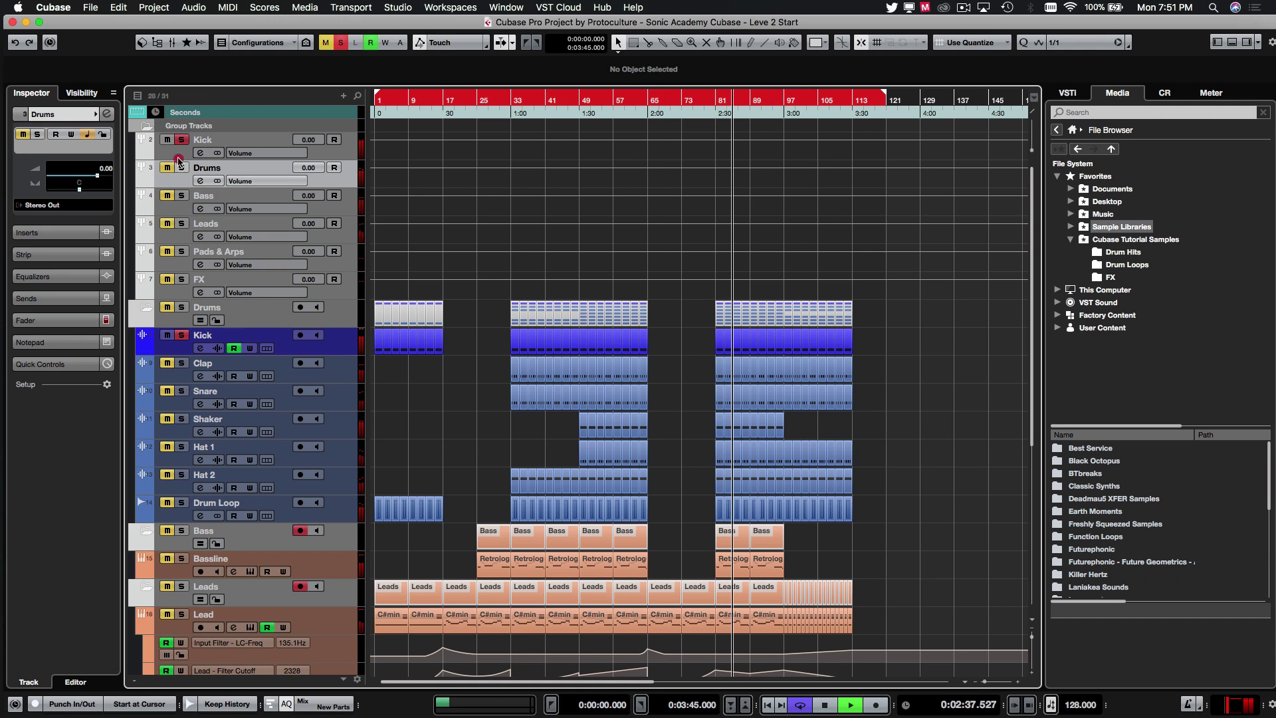
# Step: Unsolo the Kick group and stop playback
pyautogui.click(182, 140)
pyautogui.click(819, 415)
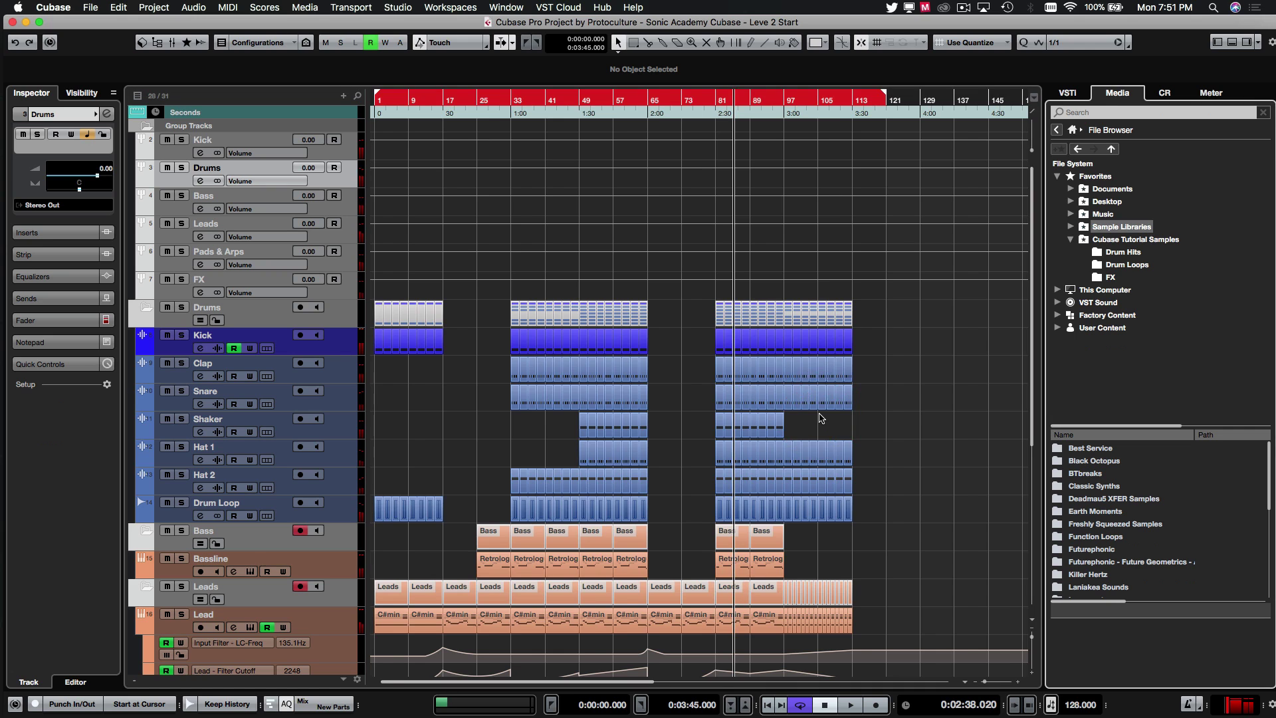
pyautogui.hscroll(3, 771, 319)
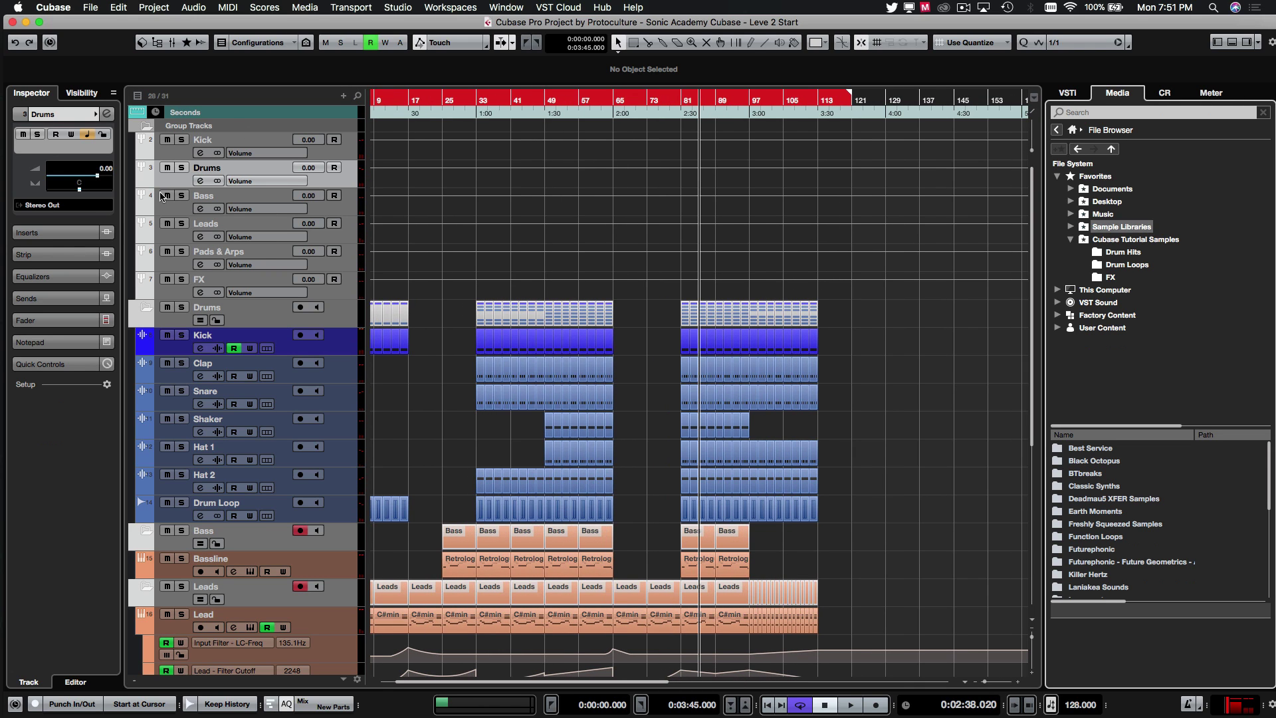
pyautogui.click(636, 393)
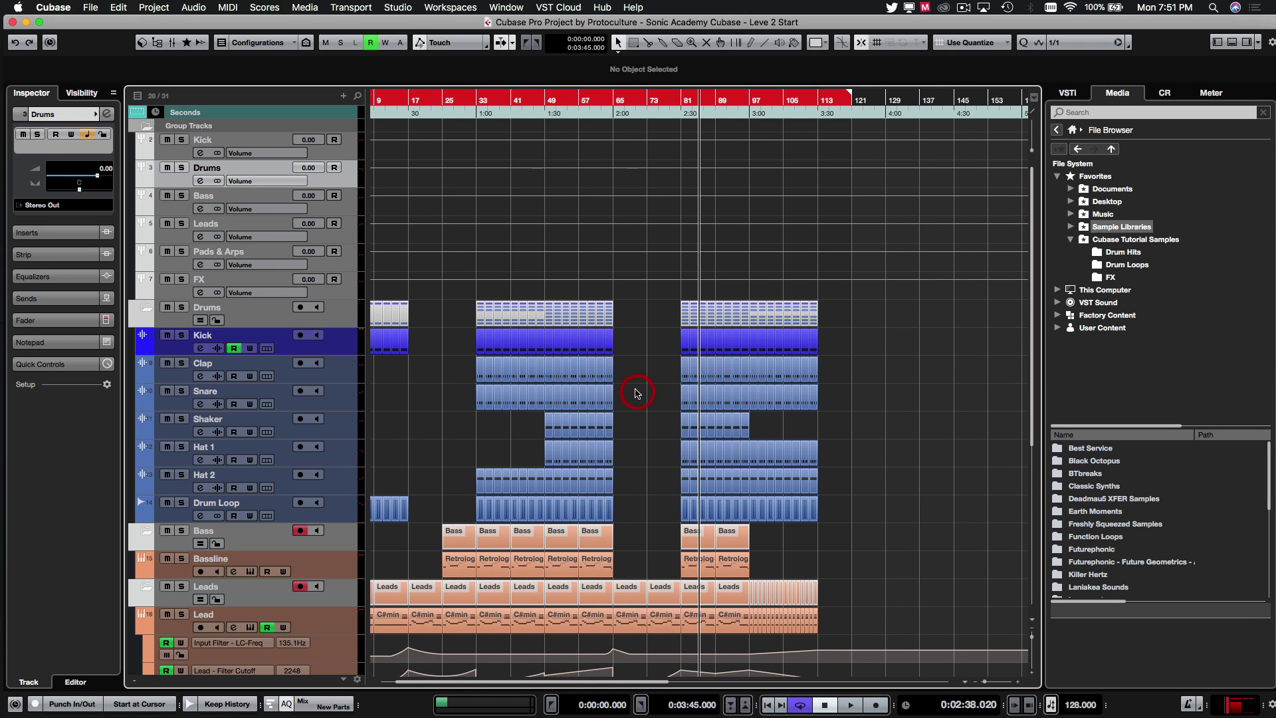
pyautogui.press('h')
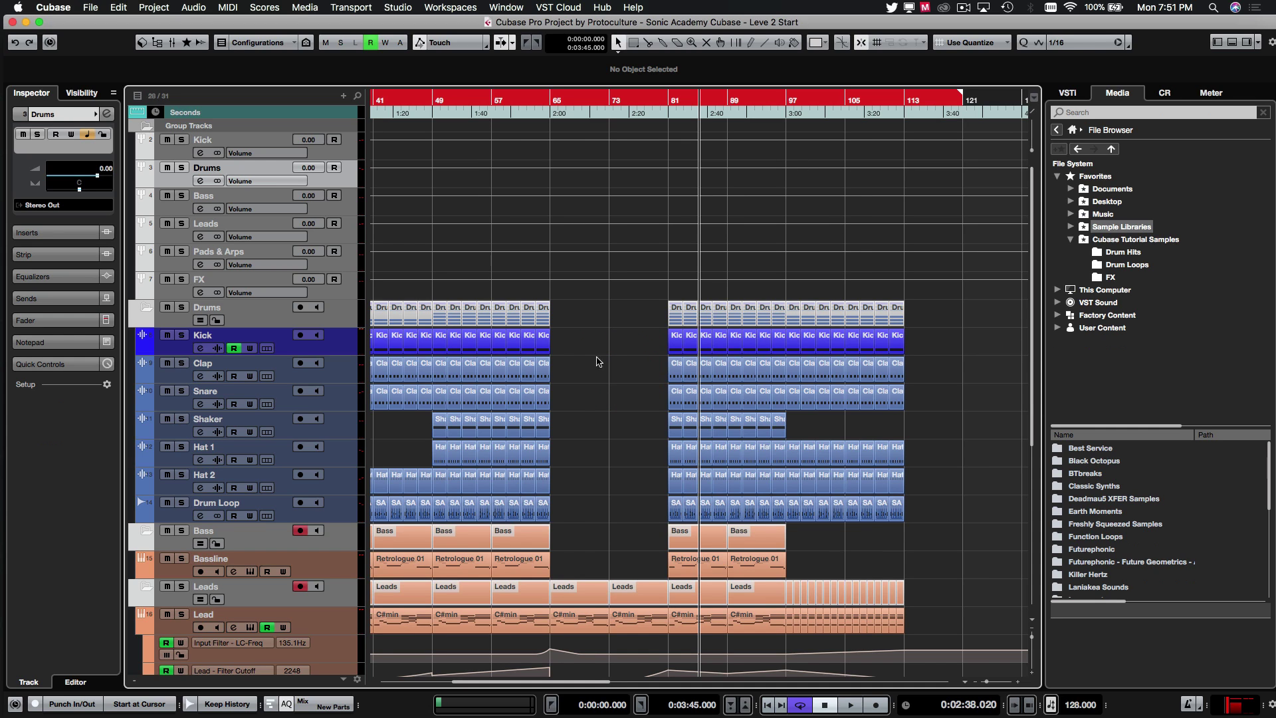
# Step: Select the group tracks from Kick to FX and look through the arrangement down to the FX folder's tracks
pyautogui.click(351, 286)
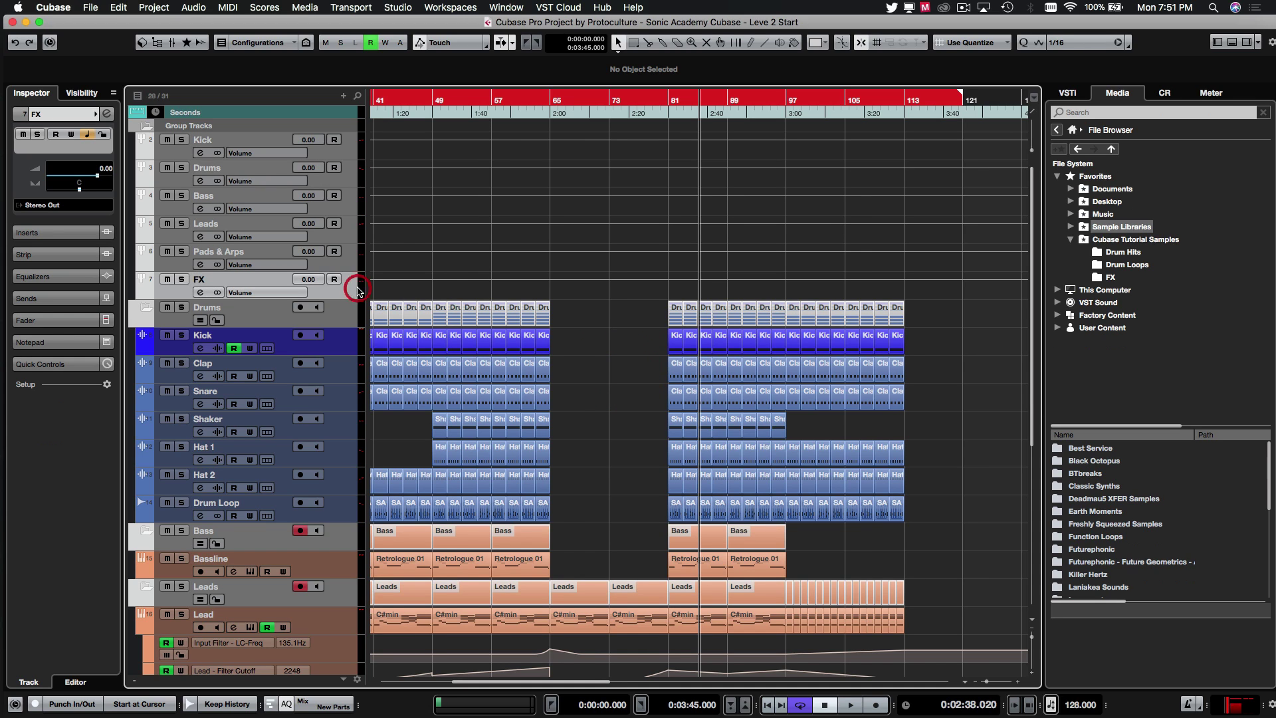
pyautogui.rightClick(349, 146)
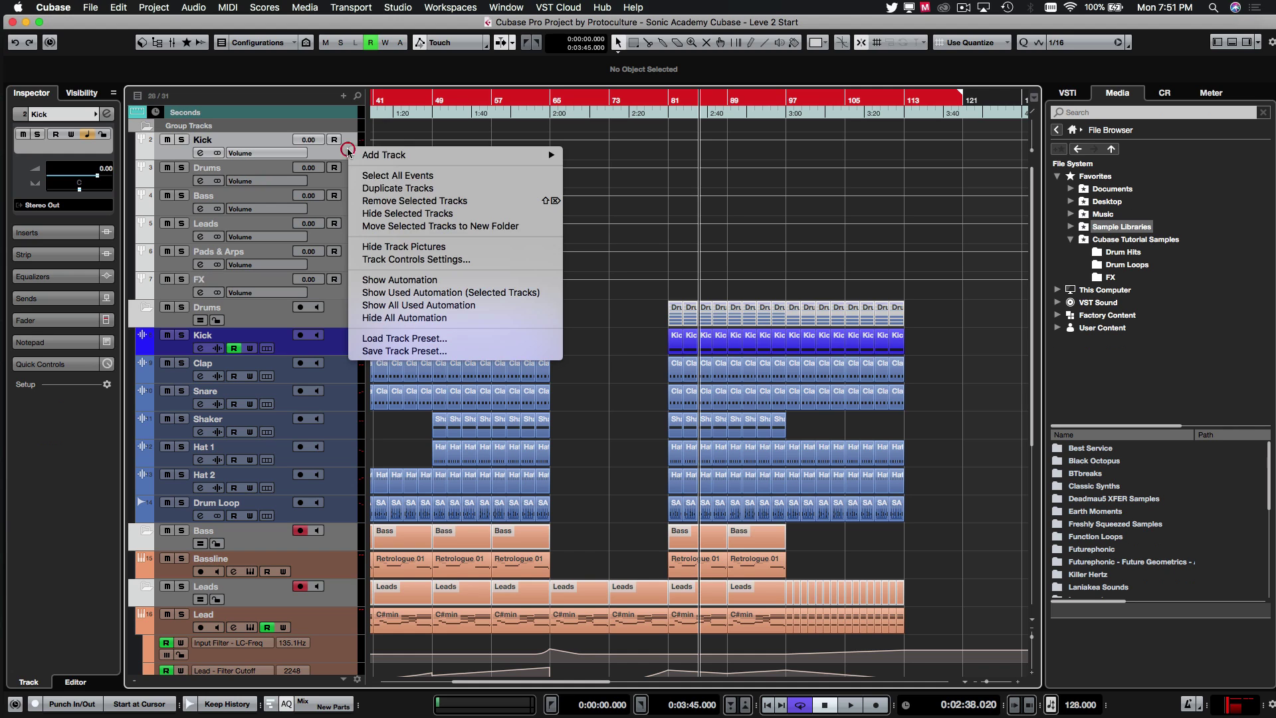
pyautogui.click(331, 293)
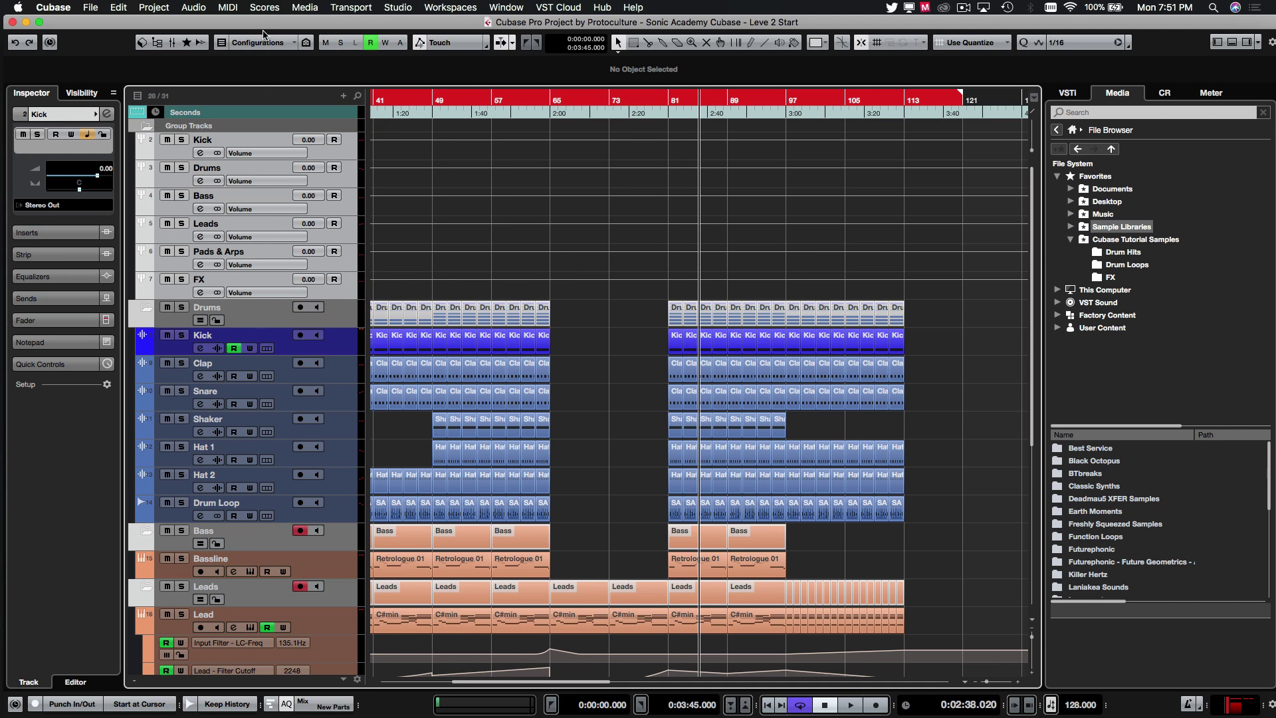
pyautogui.click(591, 352)
pyautogui.scroll(-8, 591, 347)
pyautogui.click(816, 412)
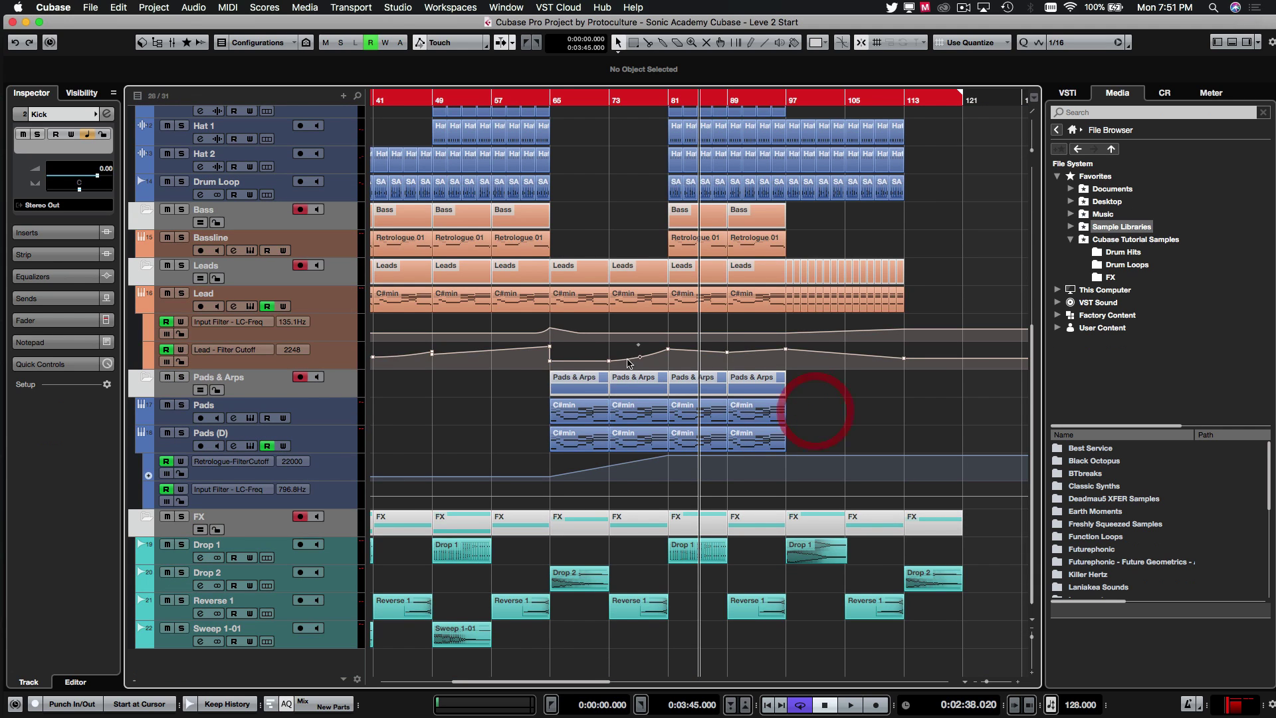
pyautogui.click(543, 404)
pyautogui.click(562, 365)
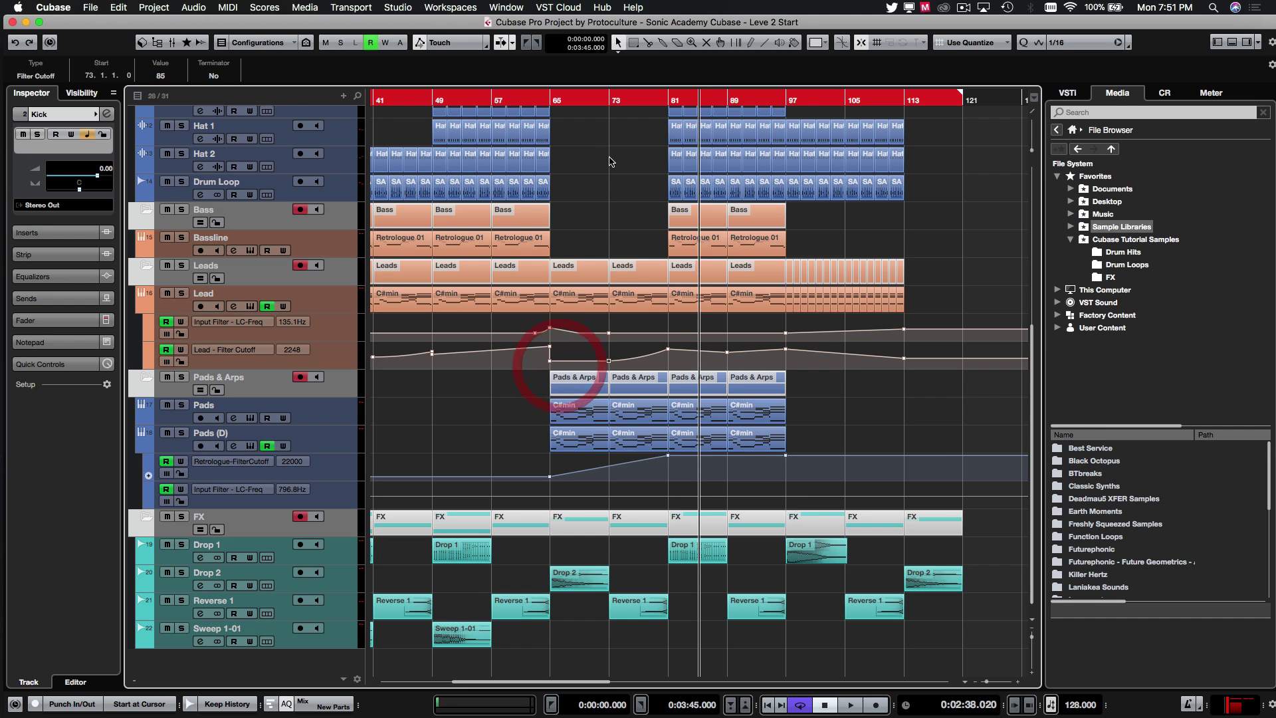
pyautogui.scroll(3, 630, 192)
pyautogui.scroll(5, 630, 192)
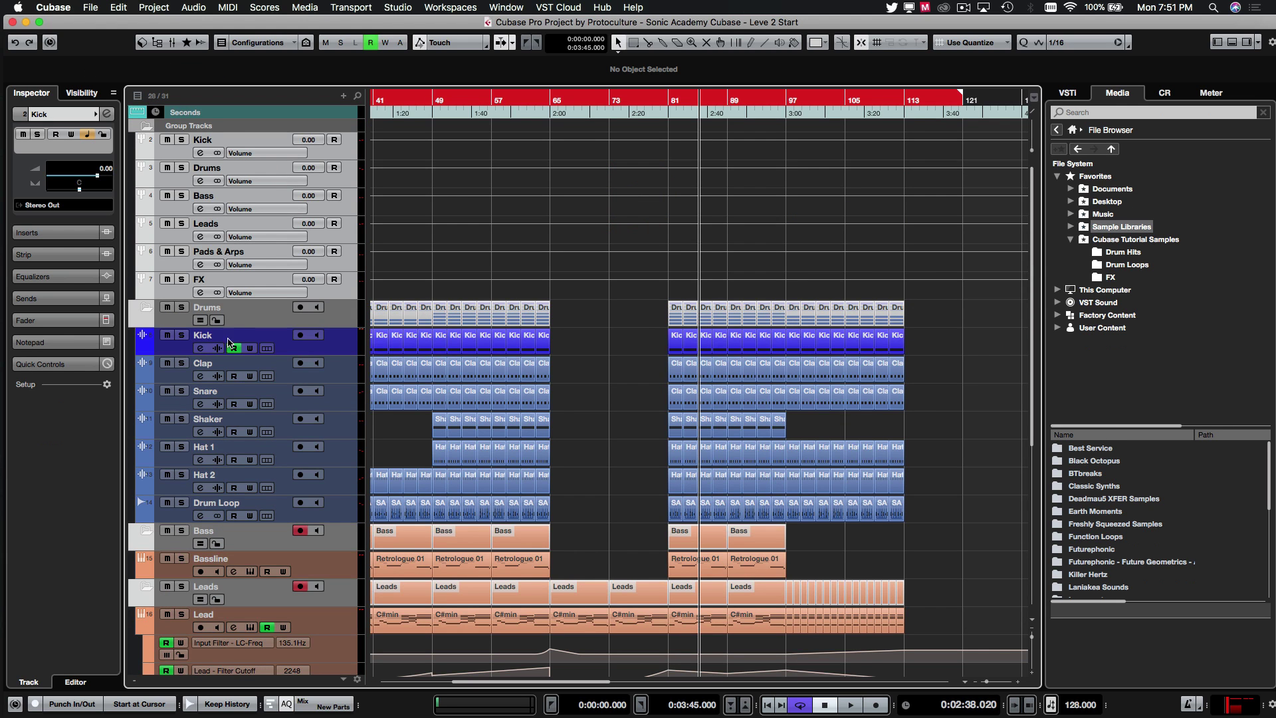
pyautogui.click(336, 290)
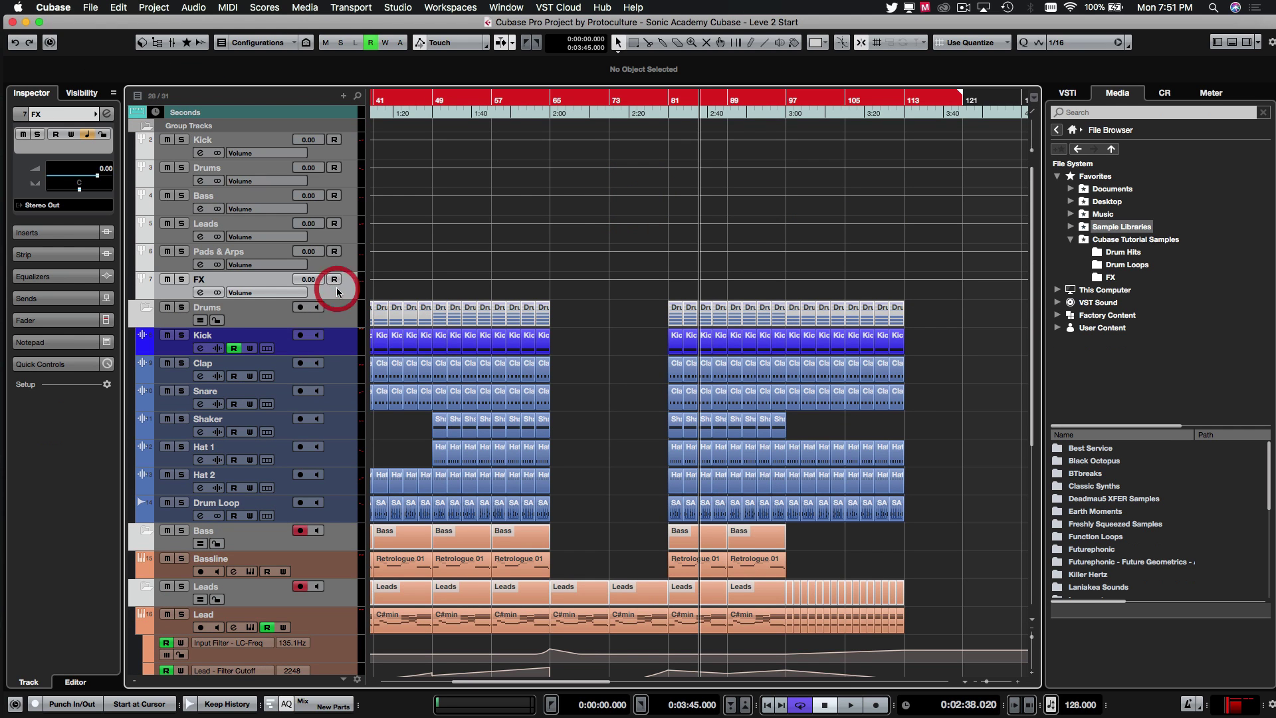
pyautogui.click(146, 125)
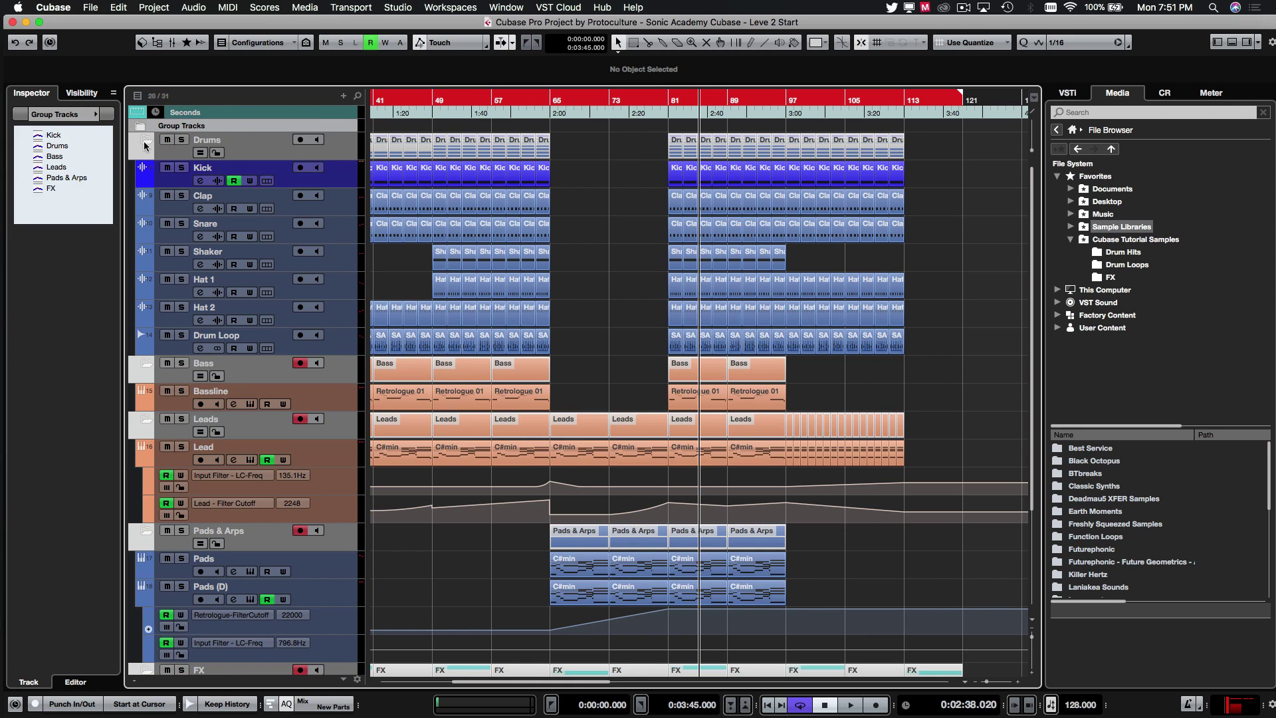
pyautogui.rightClick(282, 126)
pyautogui.moveTo(385, 132)
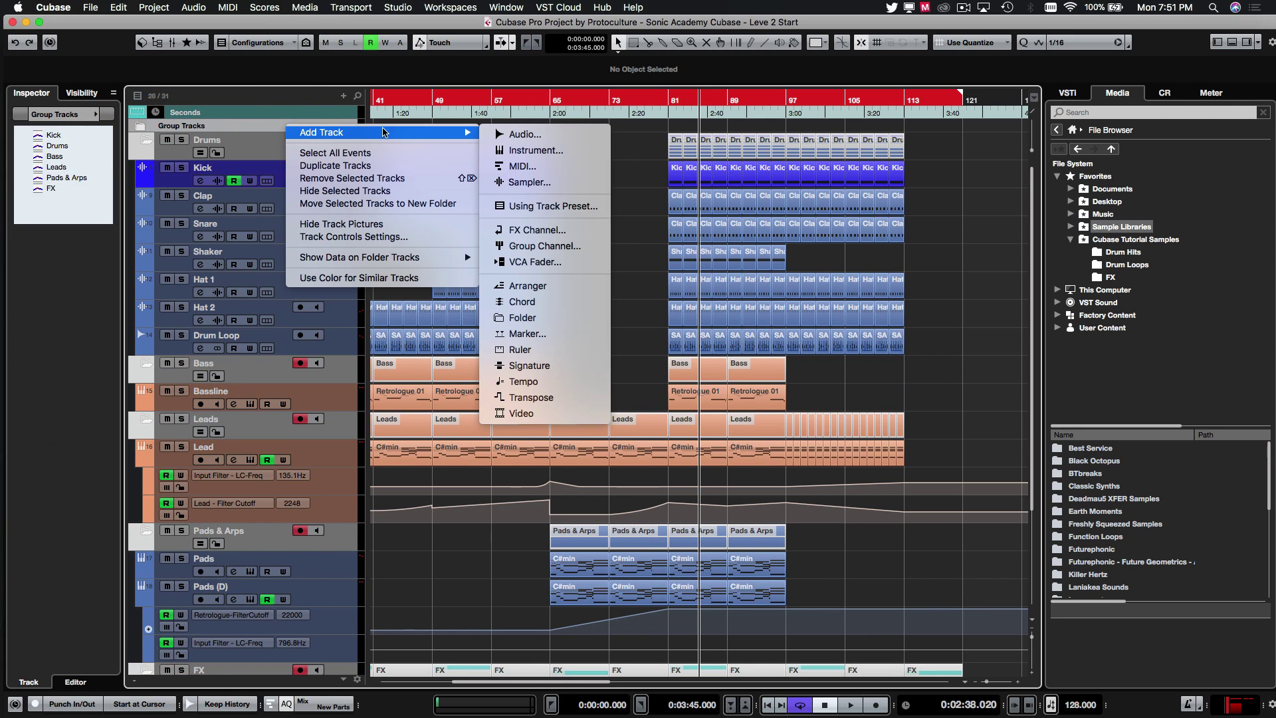
pyautogui.click(648, 295)
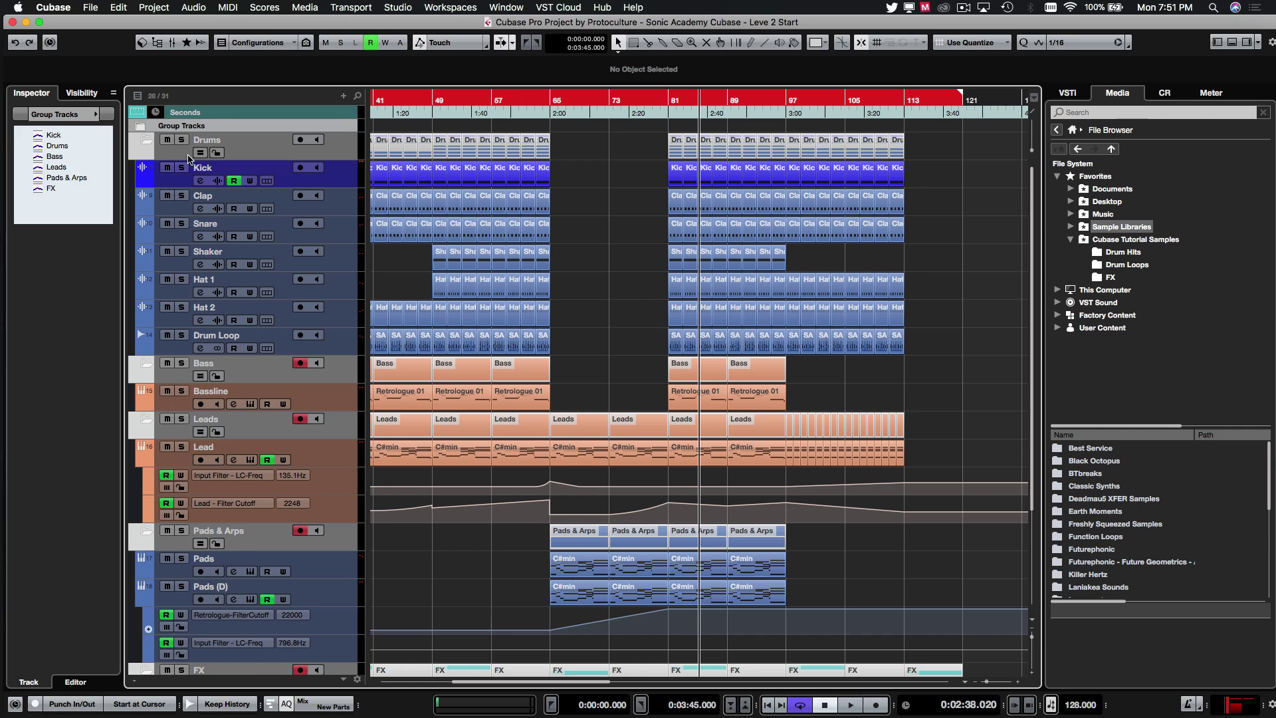
pyautogui.click(141, 125)
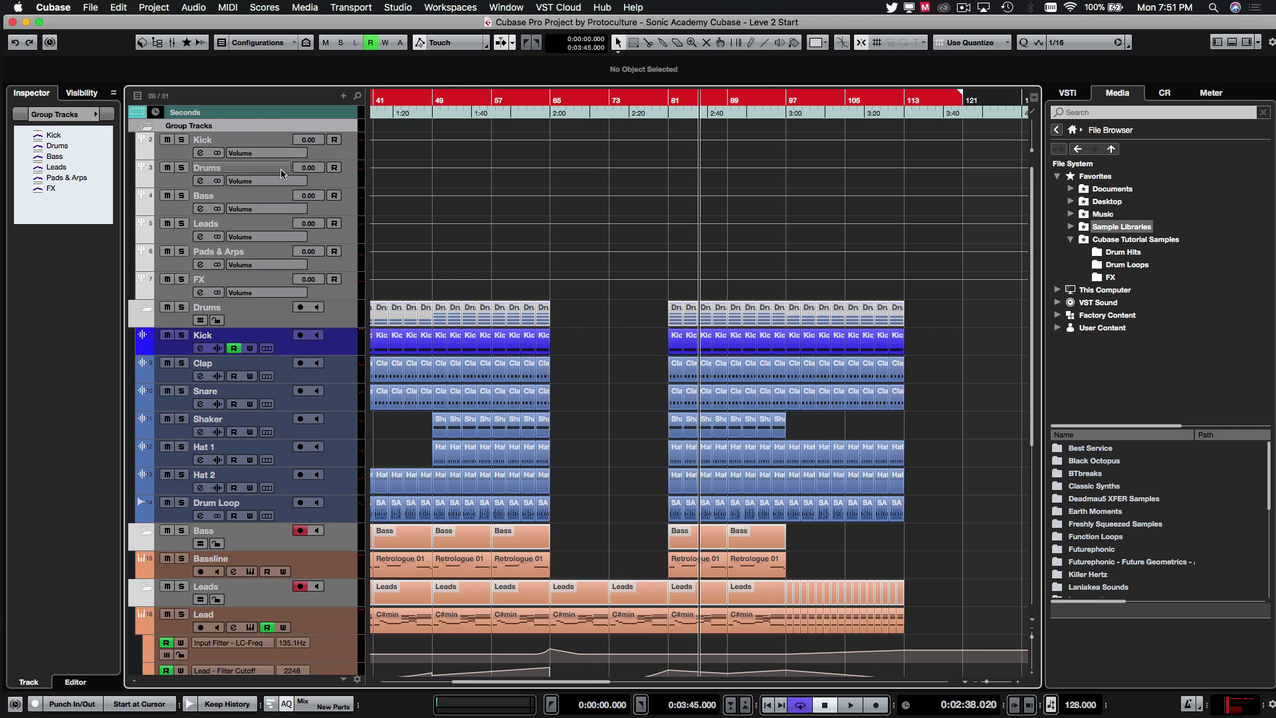
pyautogui.rightClick(266, 128)
pyautogui.moveTo(382, 136)
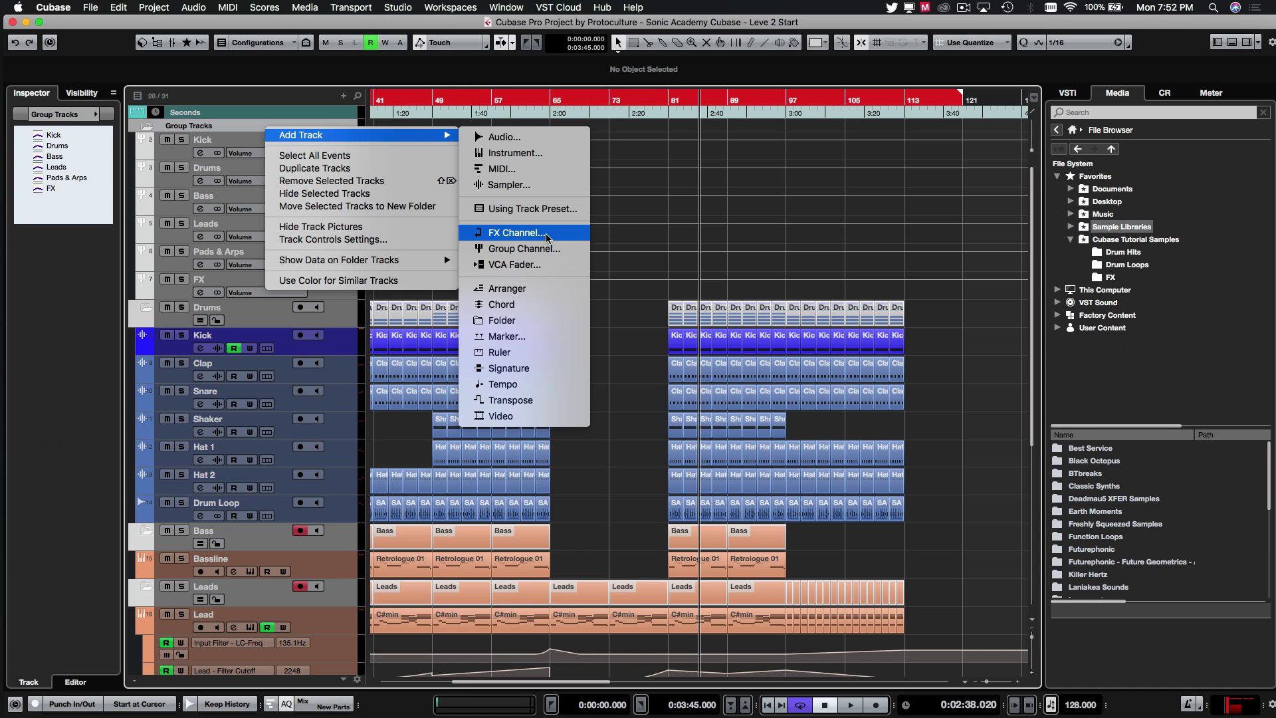
pyautogui.press('Escape')
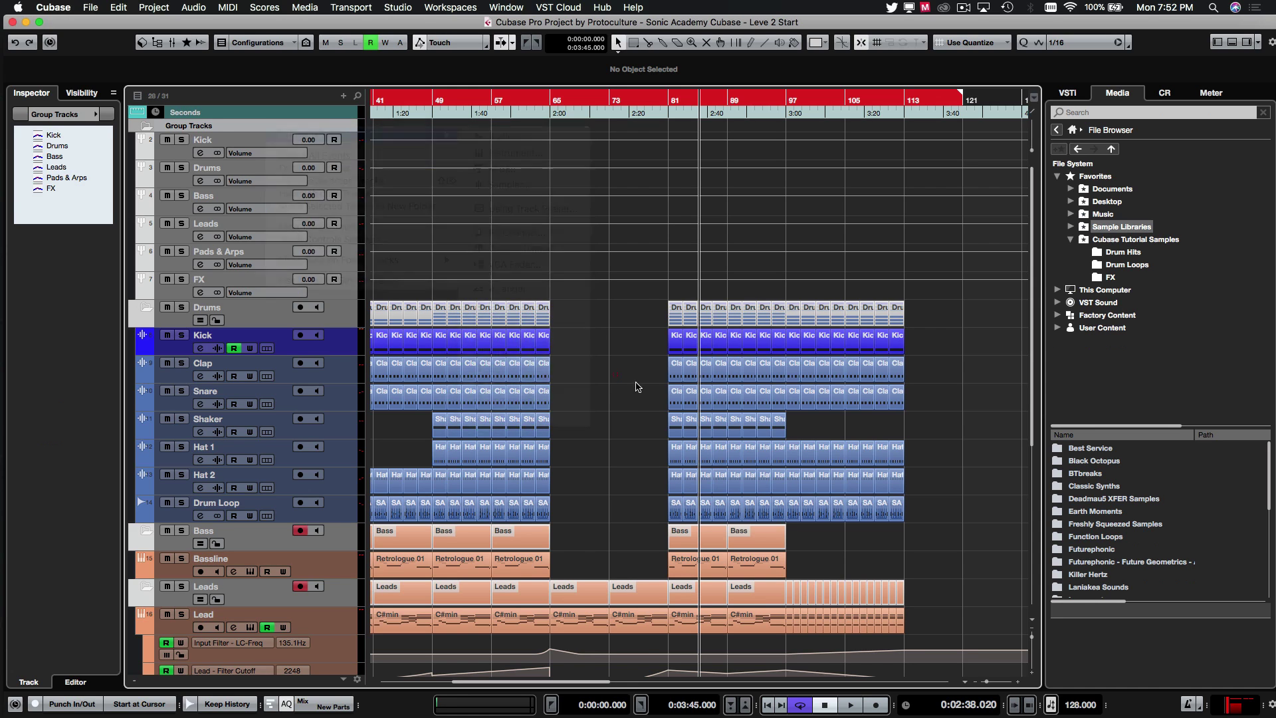
pyautogui.rightClick(225, 122)
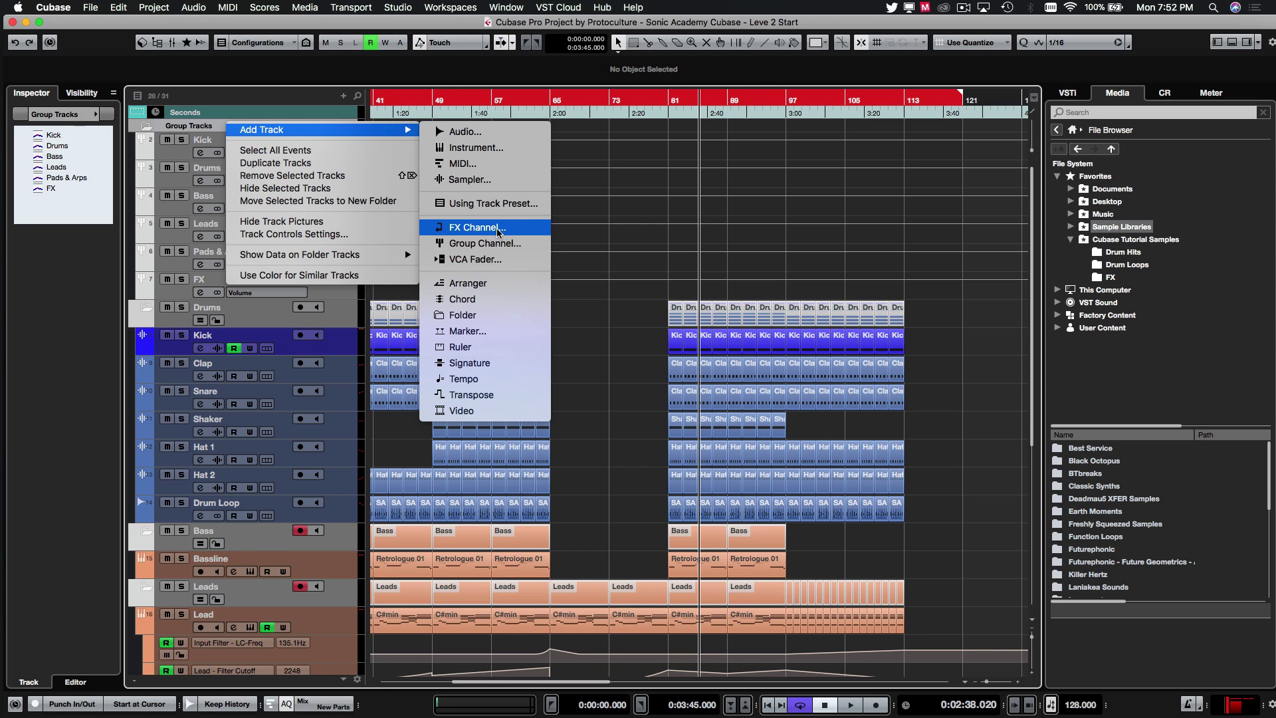
# Step: Start a new stereo FX channel track, name it Perc Reverb and choose REVerence as its effect
pyautogui.click(343, 96)
pyautogui.click(343, 95)
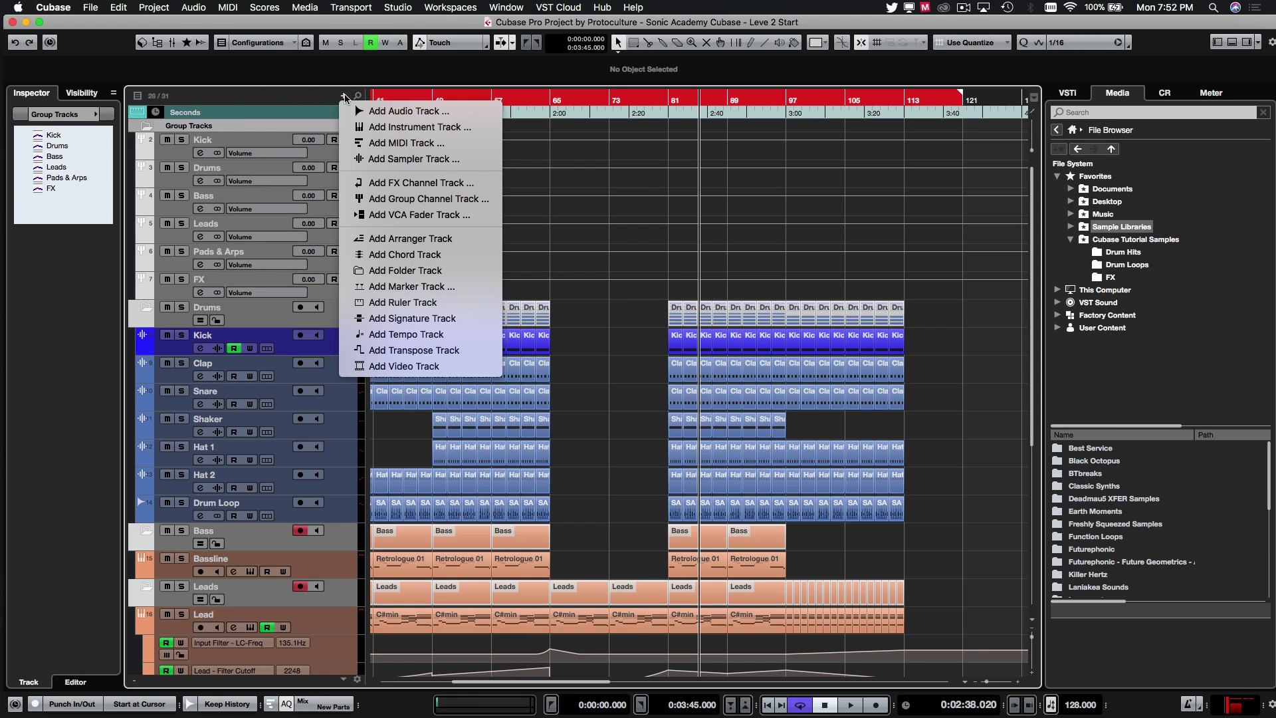
pyautogui.click(424, 186)
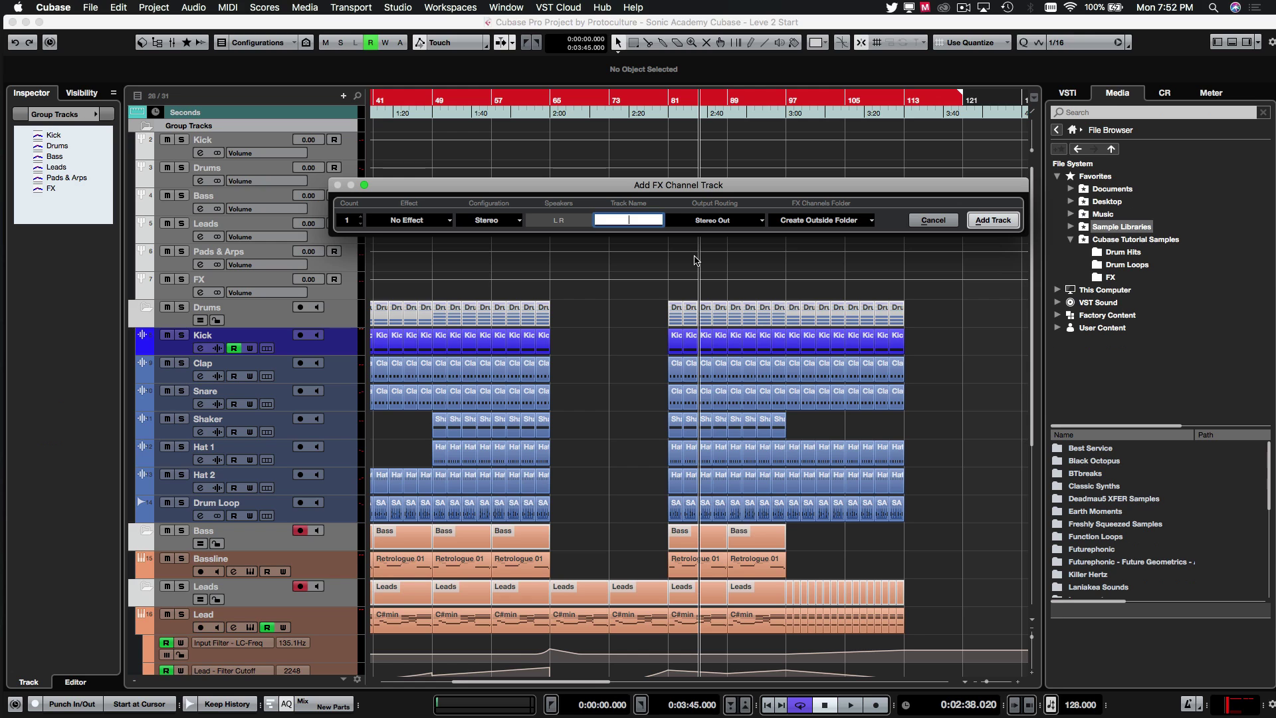
pyautogui.write('Perc Reverb')
pyautogui.click(415, 221)
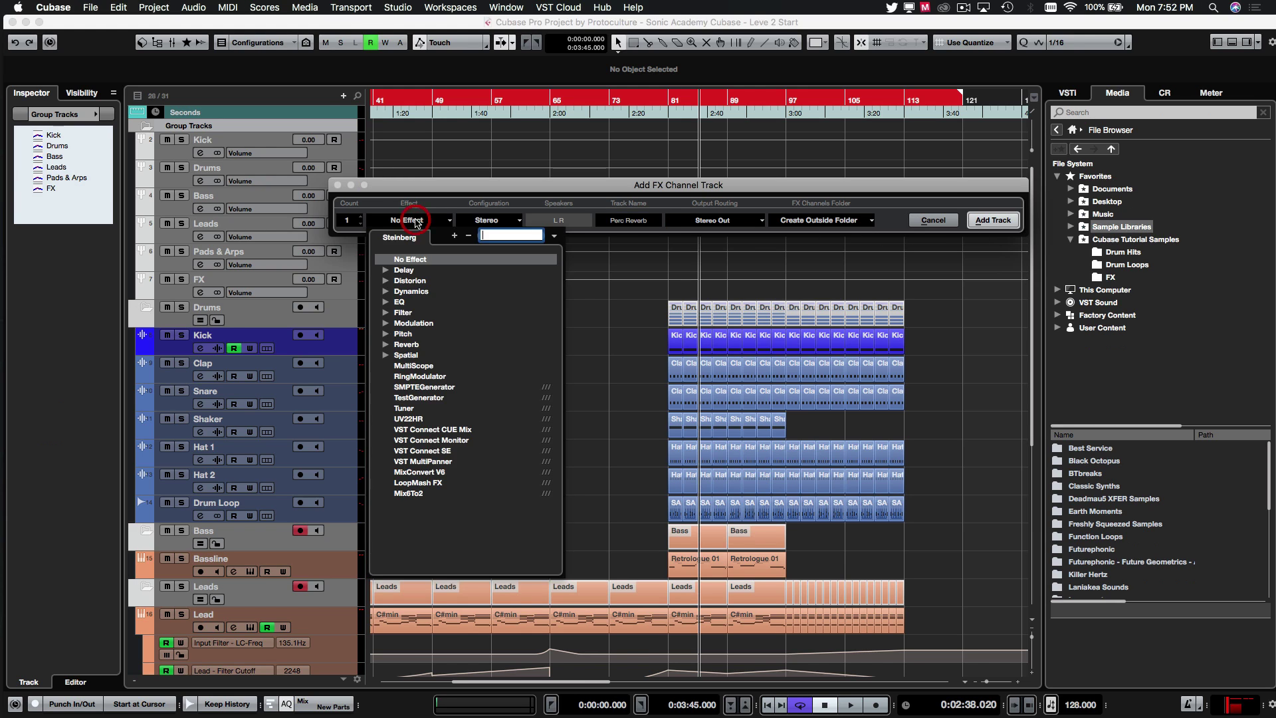
pyautogui.click(387, 345)
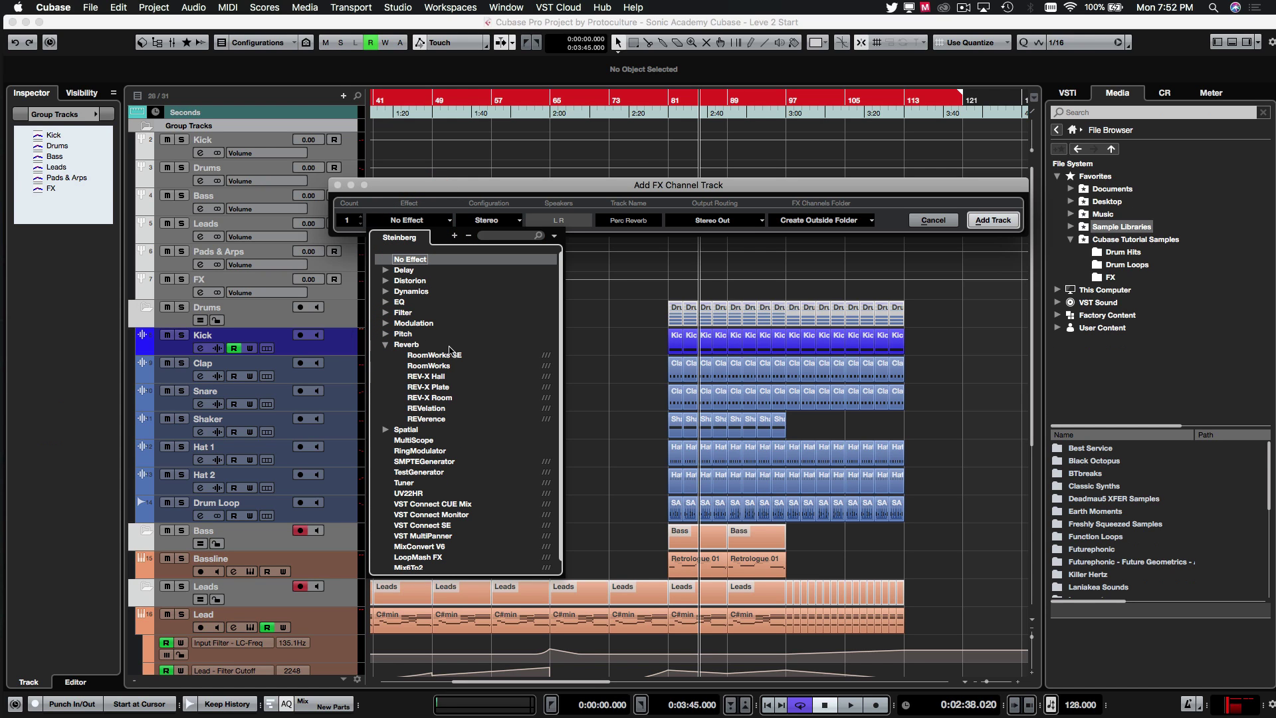
pyautogui.click(442, 420)
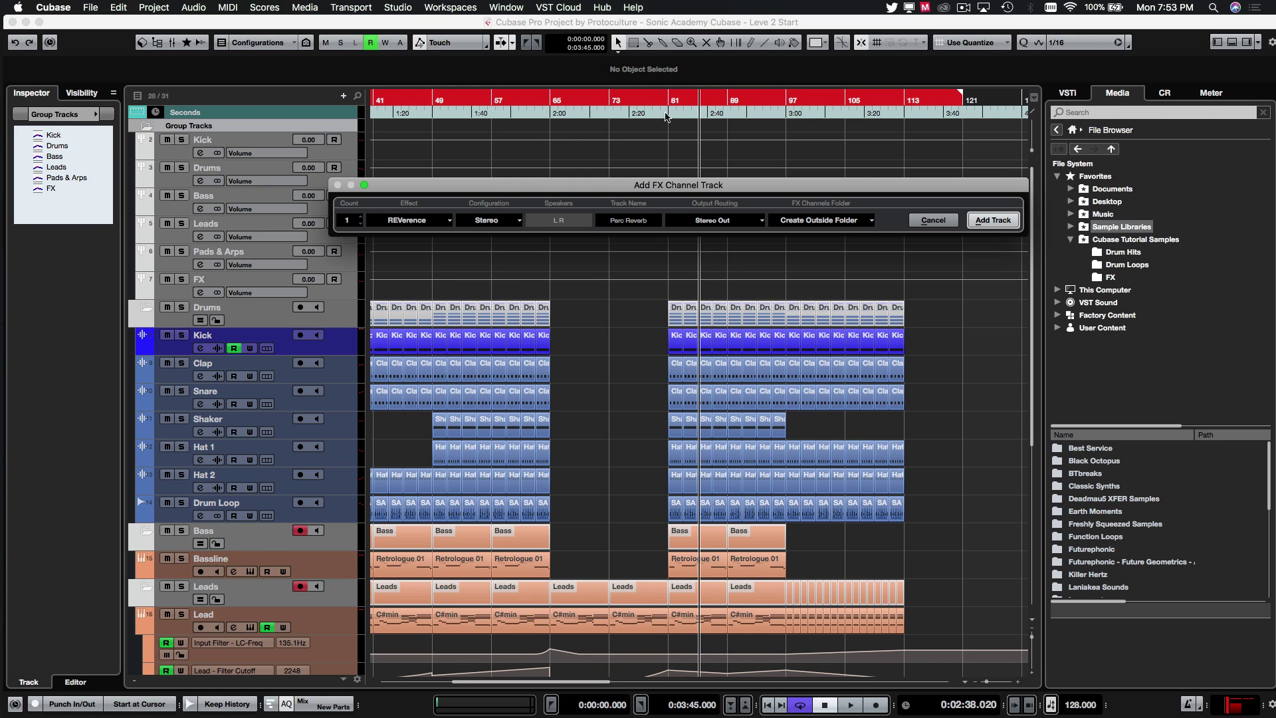
# Step: Set the FX channel to Create Inside Folder, add the track and close the REVerence plug-in window
pyautogui.click(832, 224)
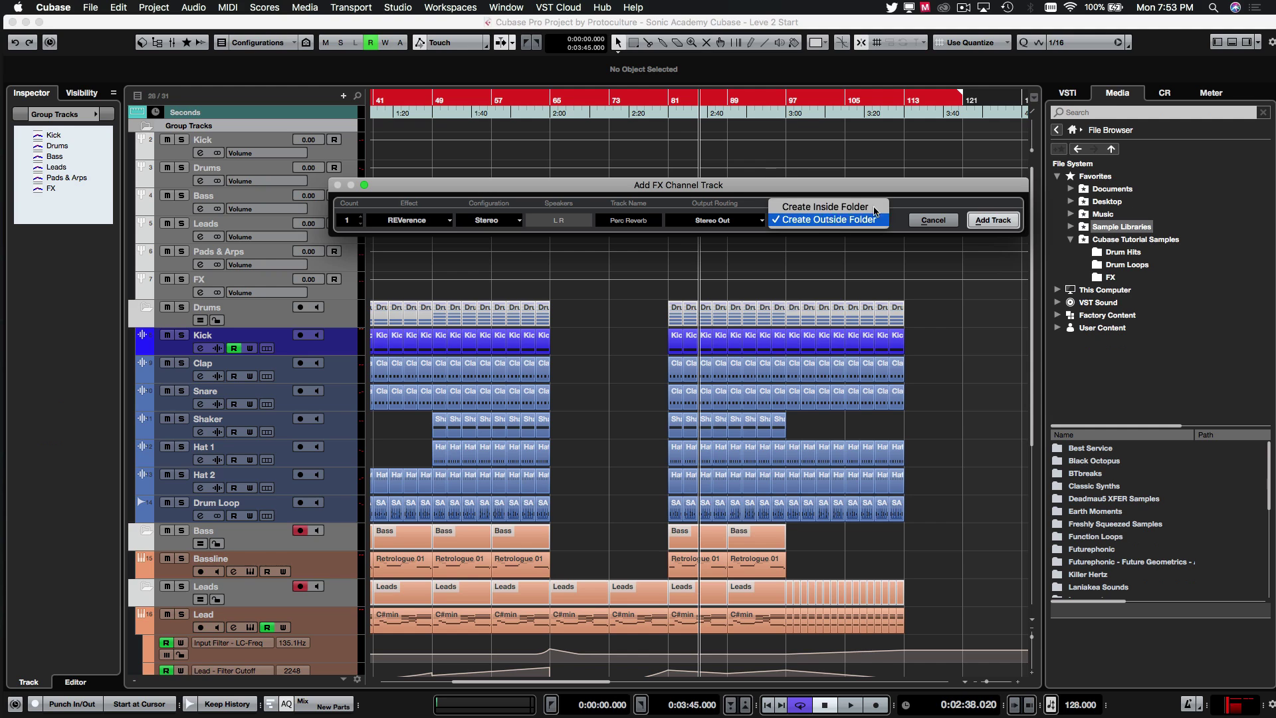
pyautogui.click(827, 208)
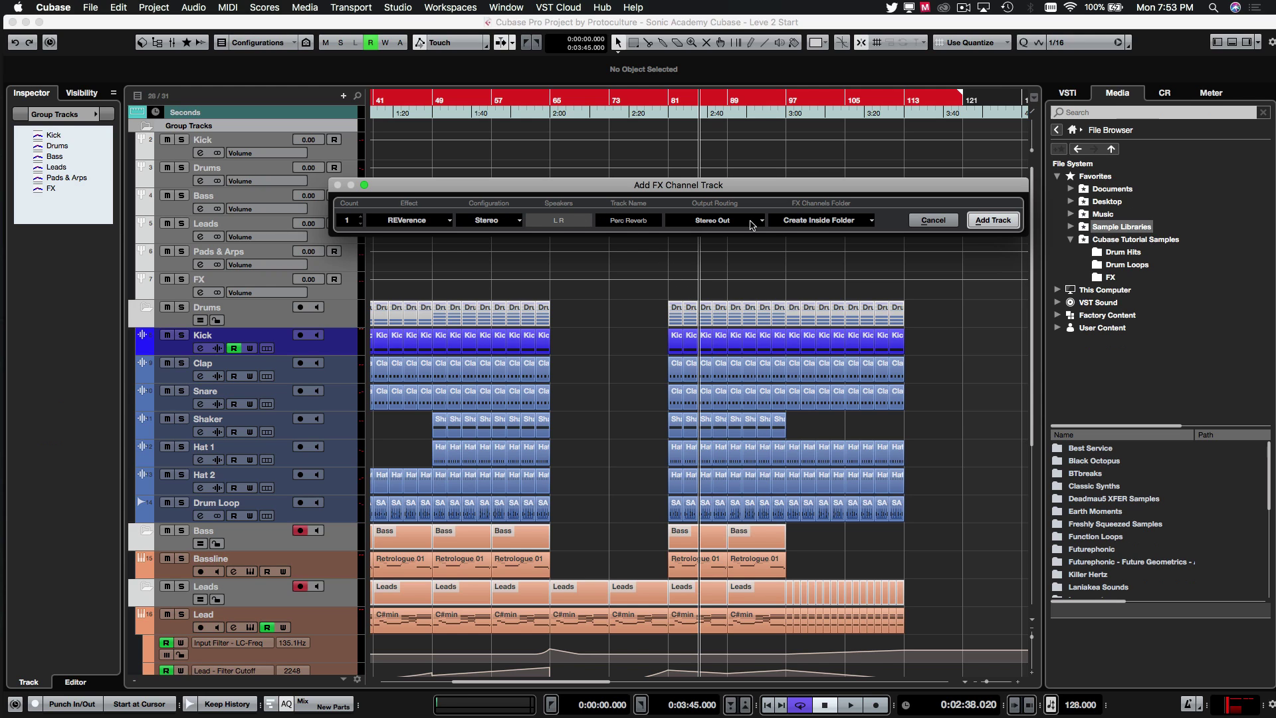
pyautogui.click(994, 220)
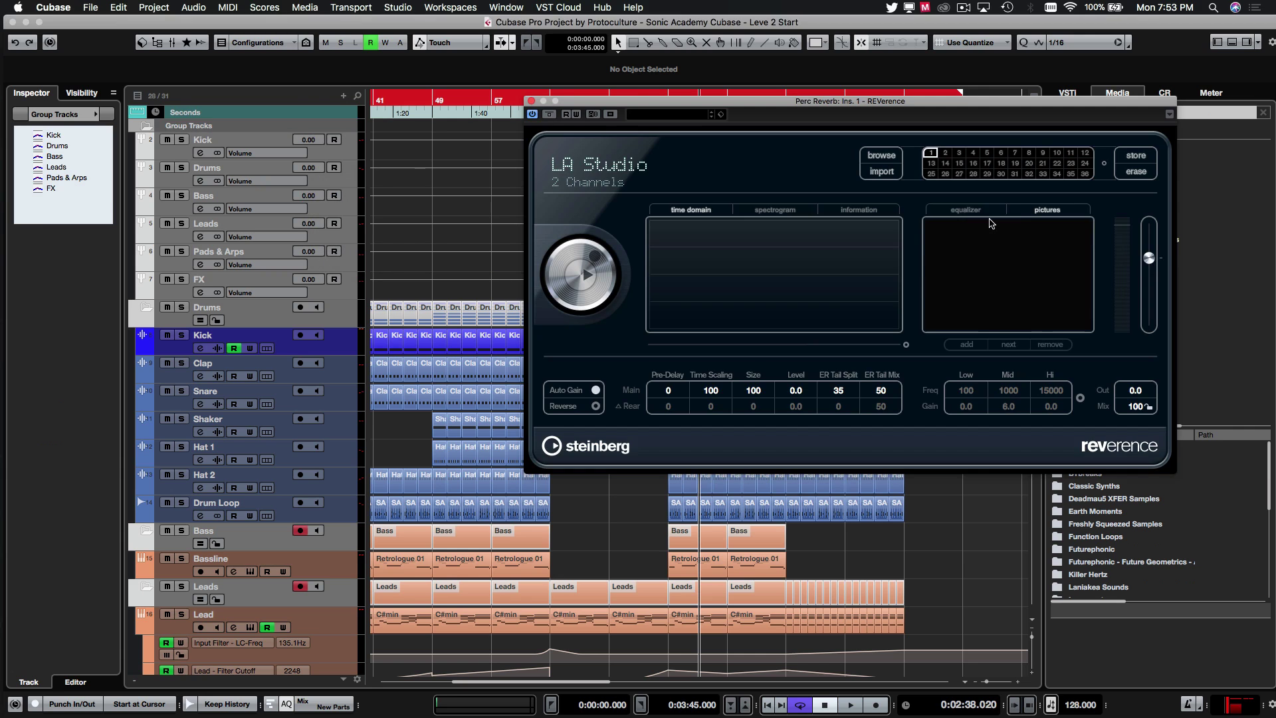
pyautogui.click(531, 102)
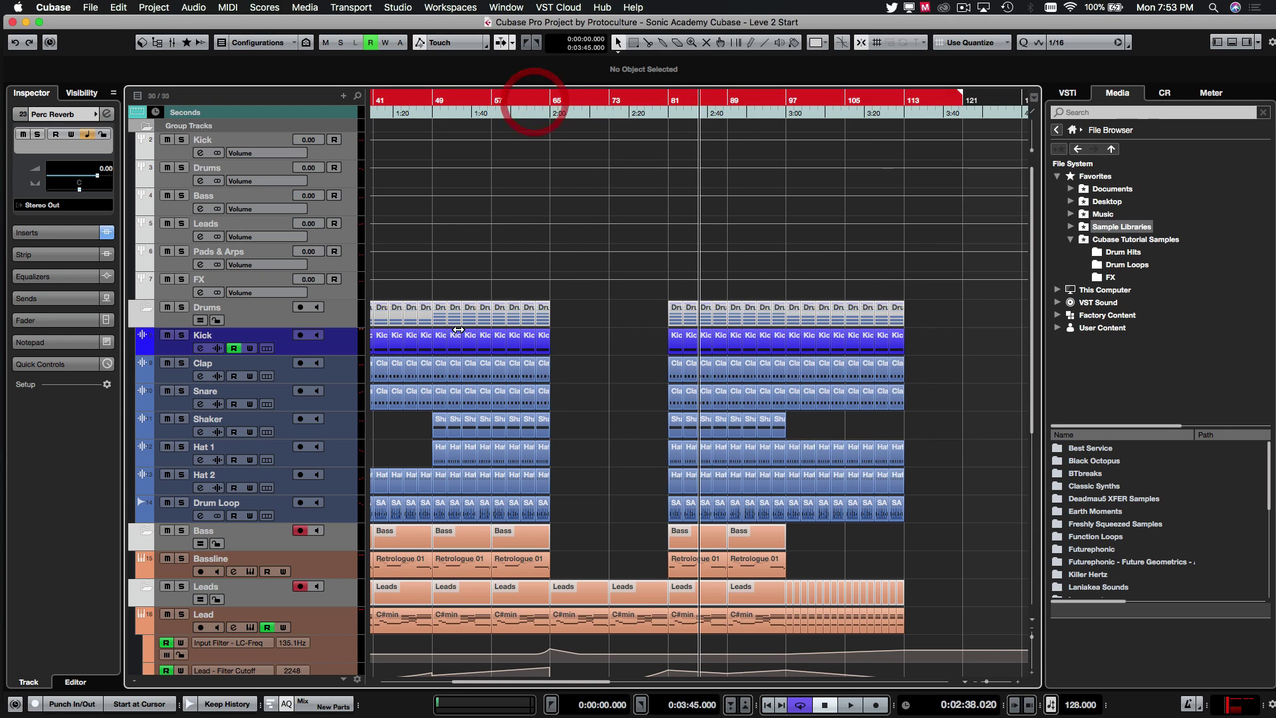
# Step: Move the FX Channels folder up between the FX group track and the Drums folder
pyautogui.click(218, 618)
pyautogui.moveTo(218, 619); pyautogui.dragTo(234, 111)
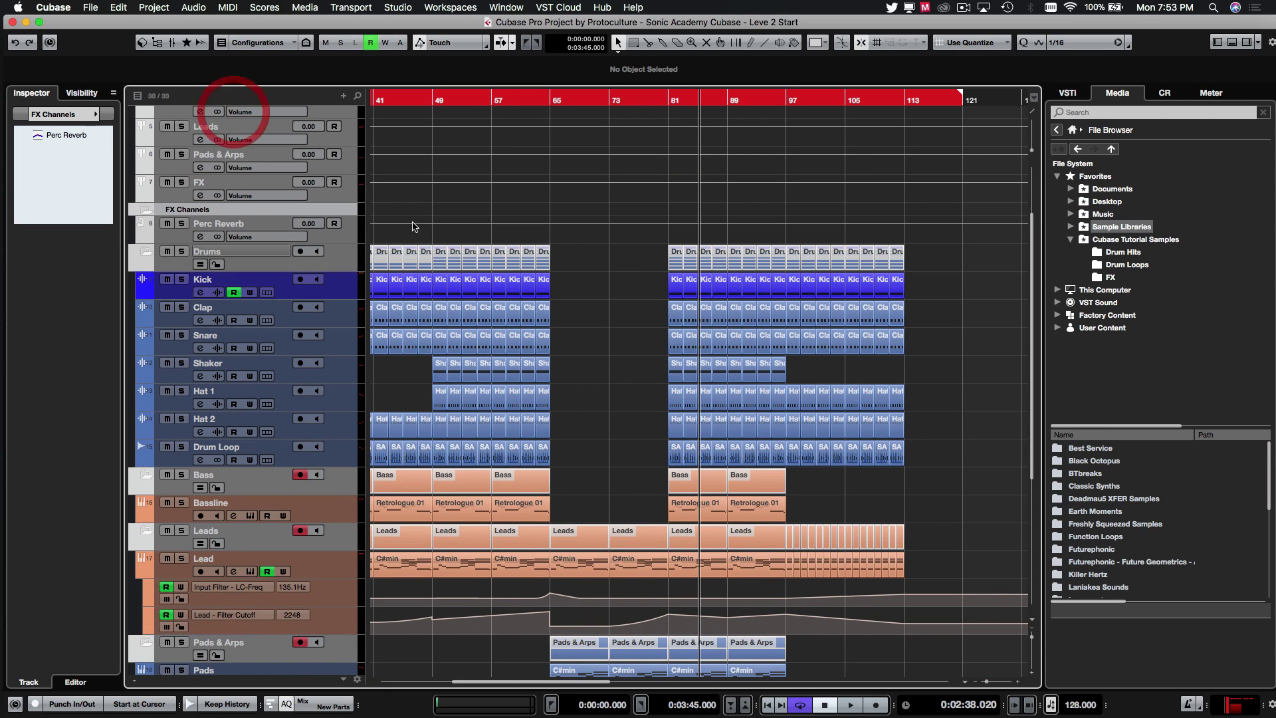
pyautogui.click(593, 312)
pyautogui.scroll(3, 430, 137)
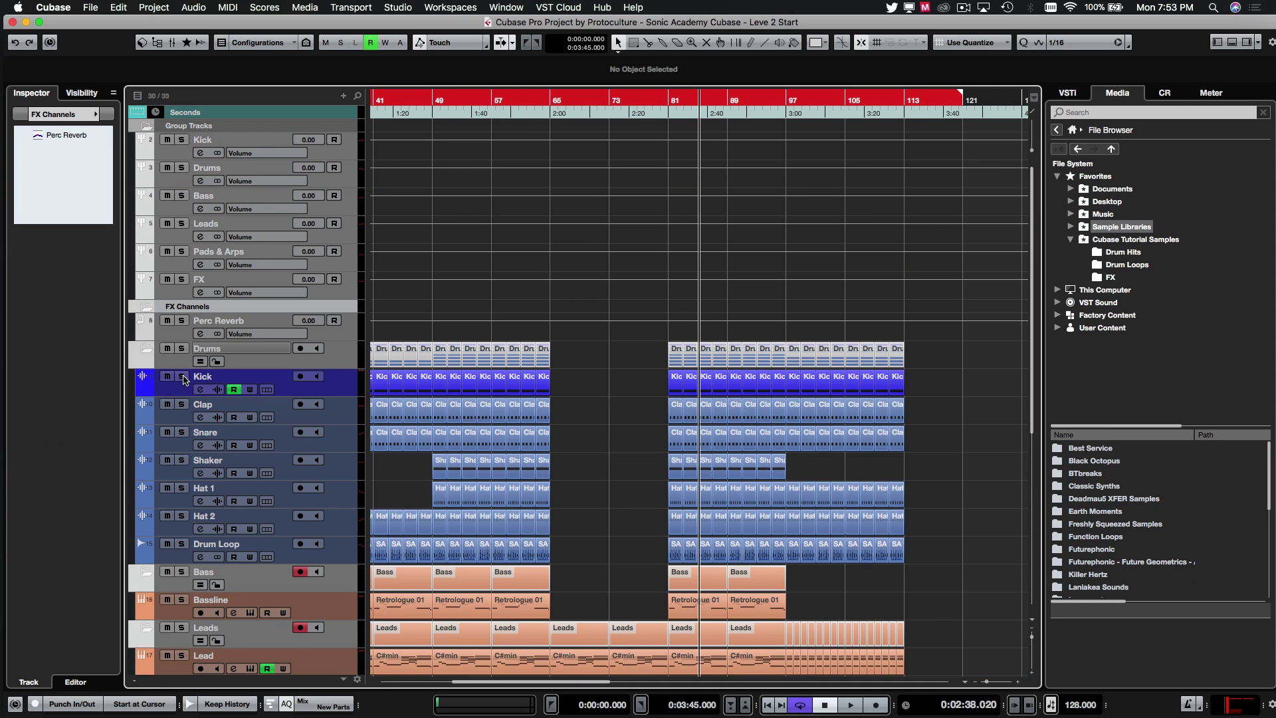
# Step: Color the Perc Reverb track pink
pyautogui.click(323, 336)
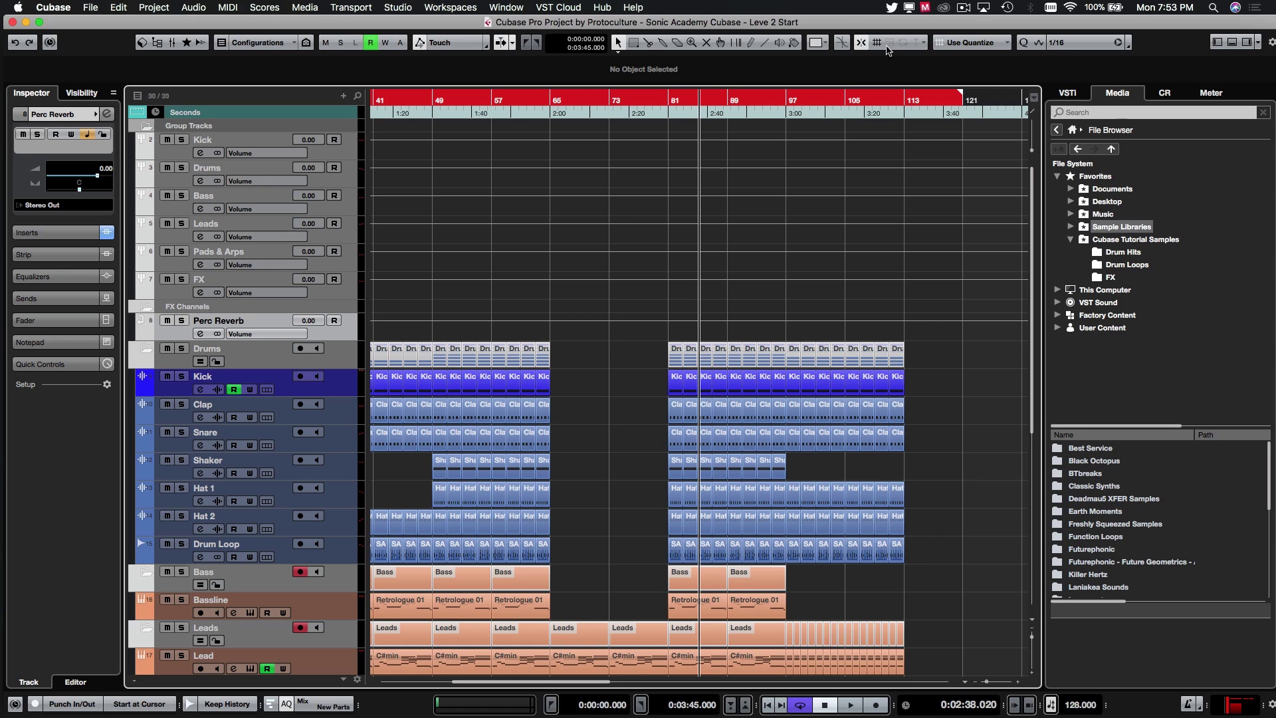
pyautogui.click(820, 43)
pyautogui.click(964, 436)
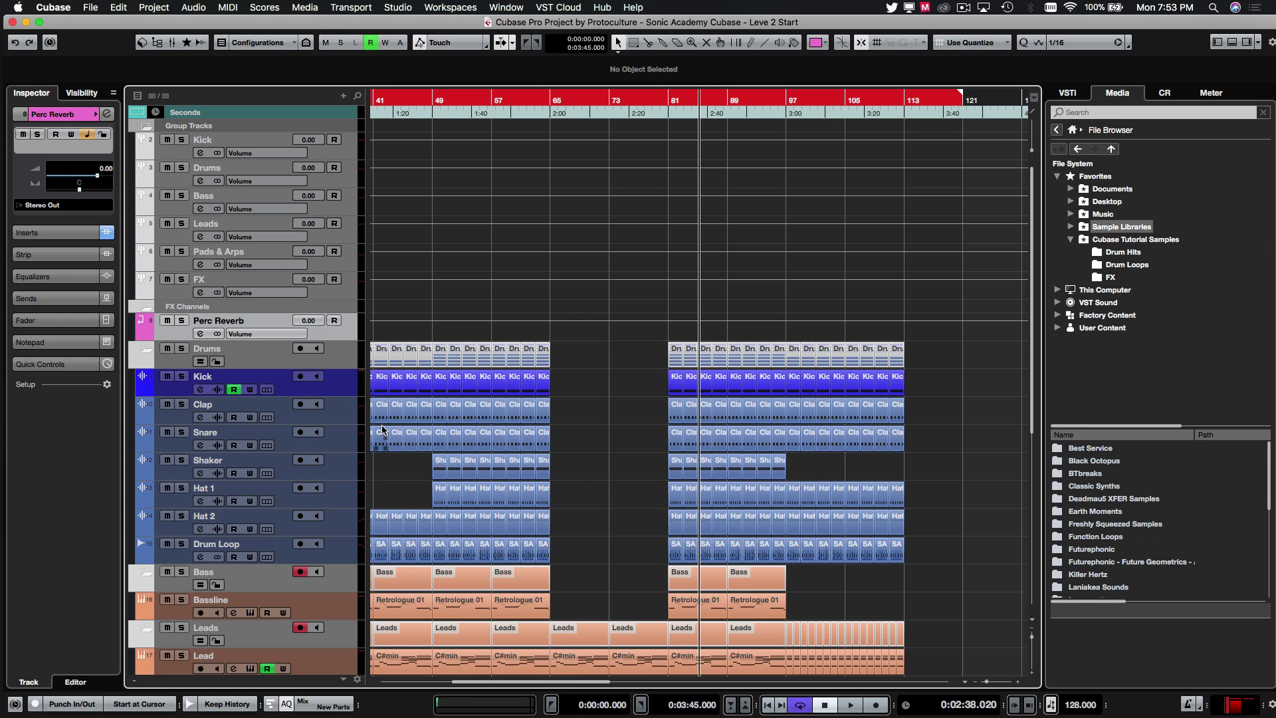
# Step: Place the playback position just before bar 49 and select the Lead track with its part starting at bar 49
pyautogui.click(559, 437)
pyautogui.click(429, 100)
pyautogui.scroll(-5, 580, 313)
pyautogui.scroll(5, 581, 311)
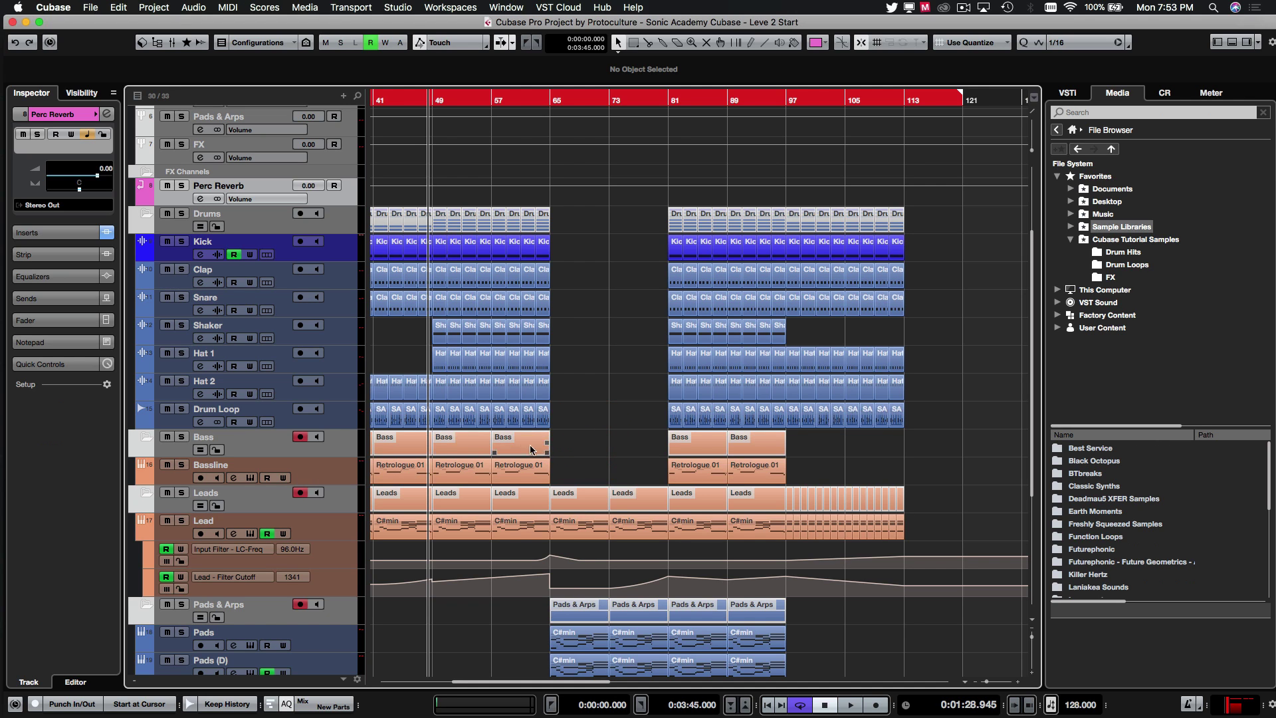
pyautogui.scroll(-3, 465, 441)
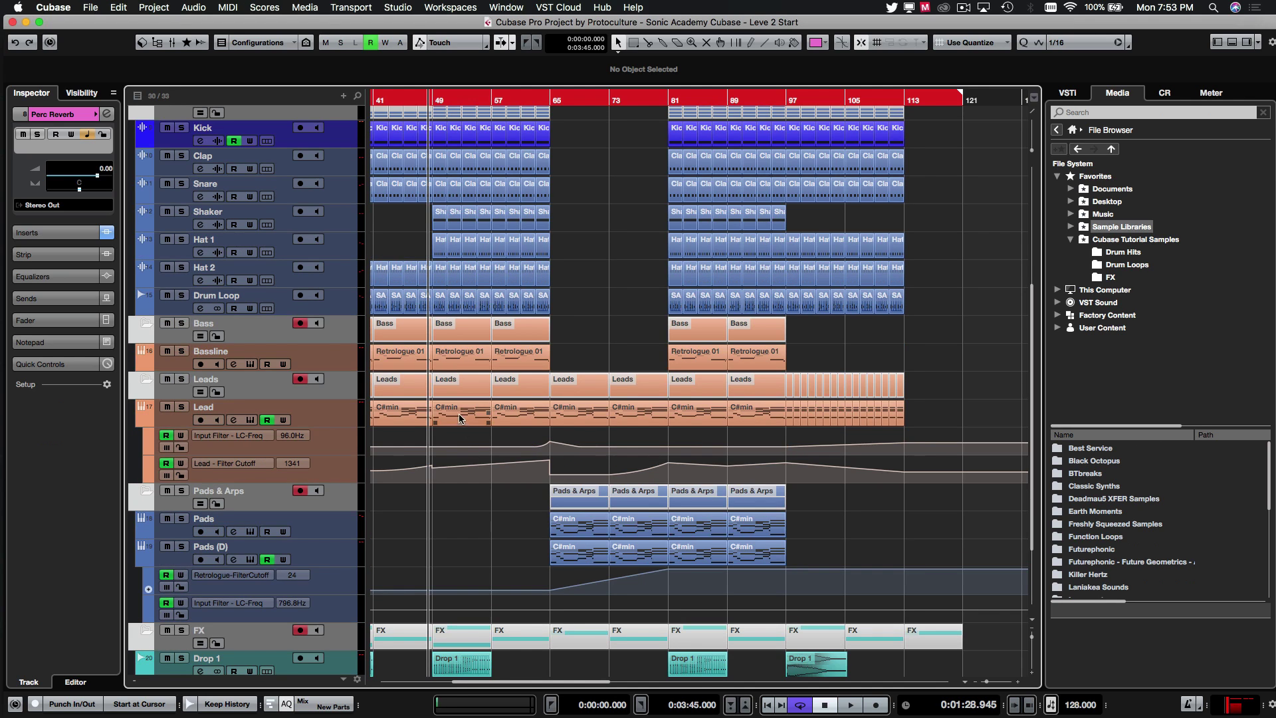
pyautogui.click(459, 416)
pyautogui.click(340, 418)
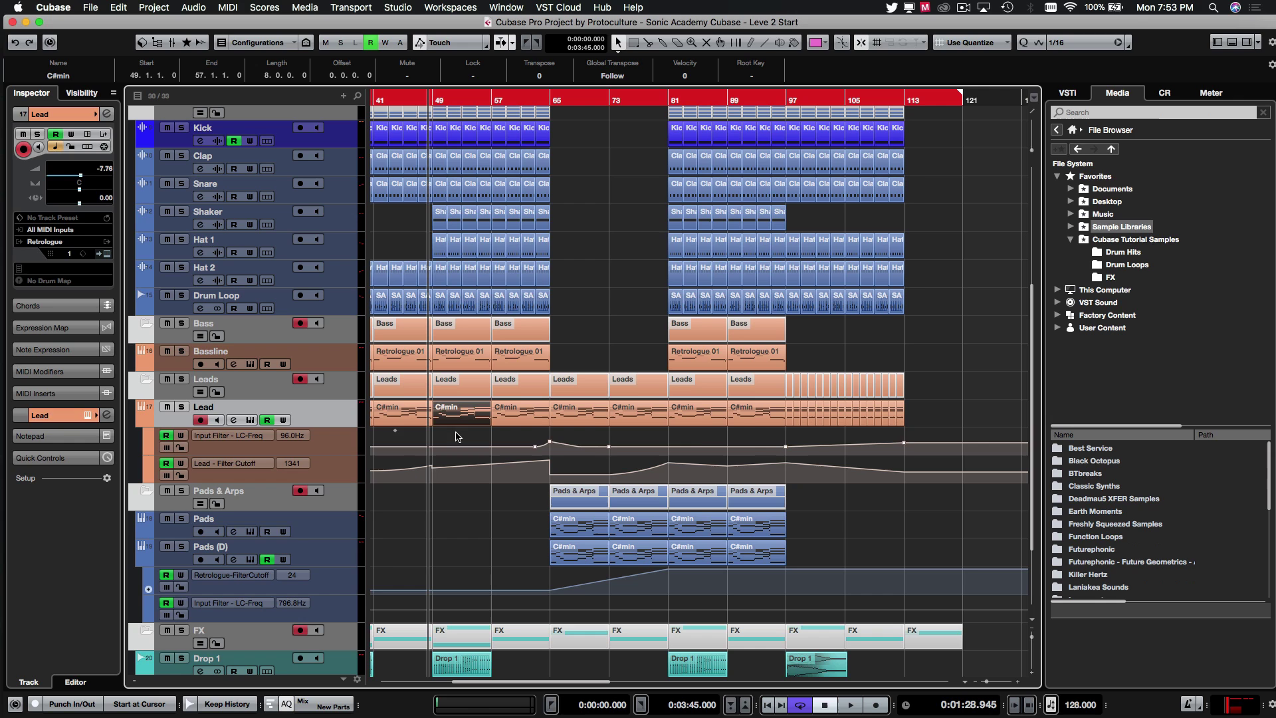
pyautogui.click(339, 527)
pyautogui.click(336, 421)
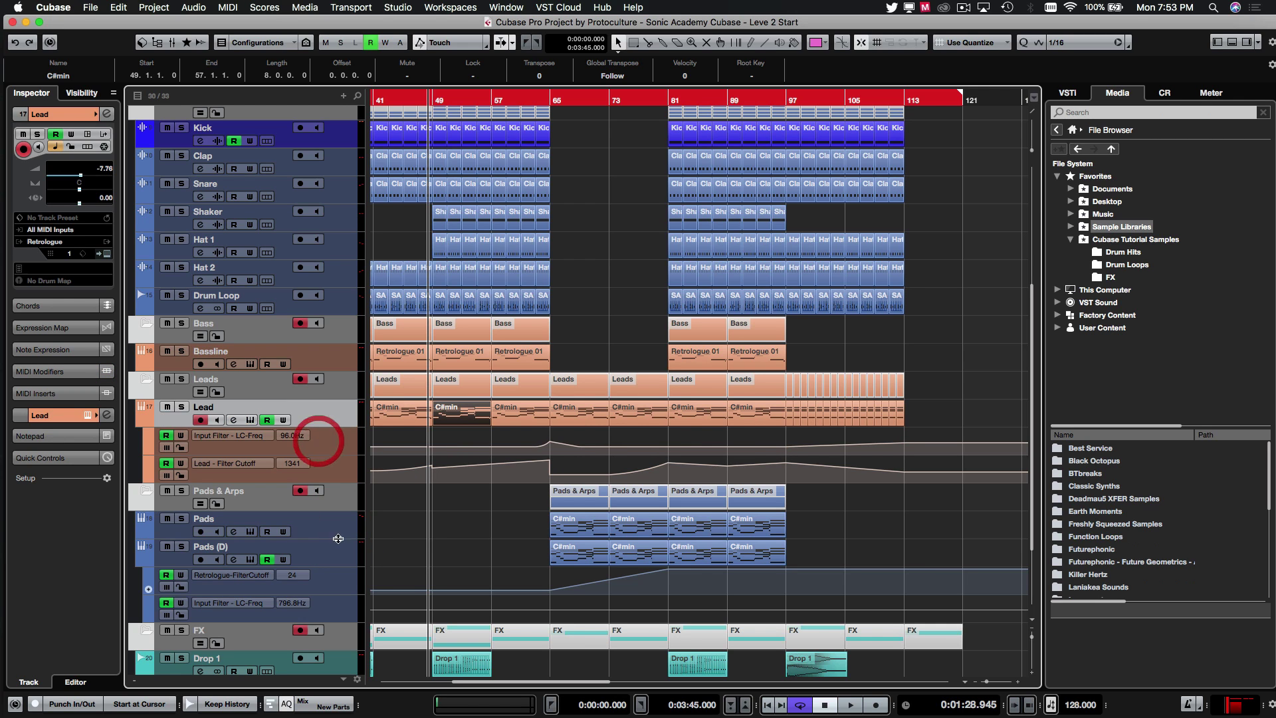
# Step: Solo the Lead track, open its channel settings and play a short passage from just before bar 49
pyautogui.click(341, 528)
pyautogui.click(555, 111)
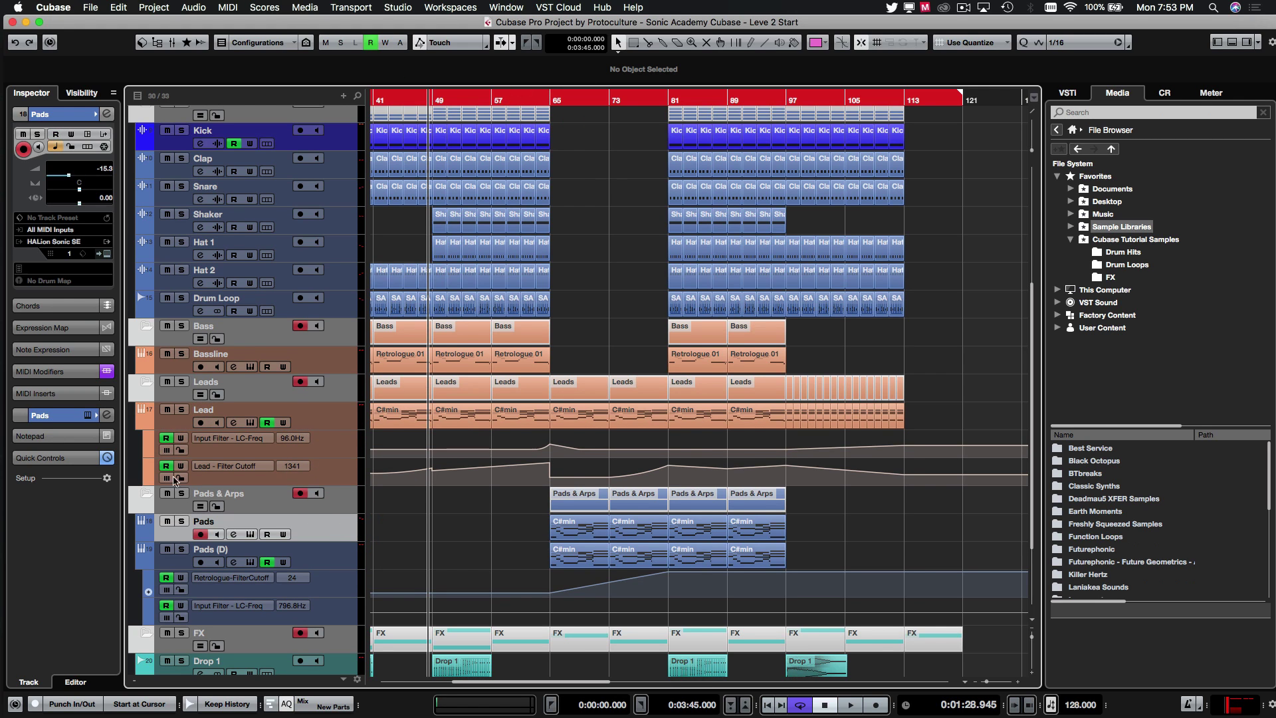
pyautogui.click(181, 415)
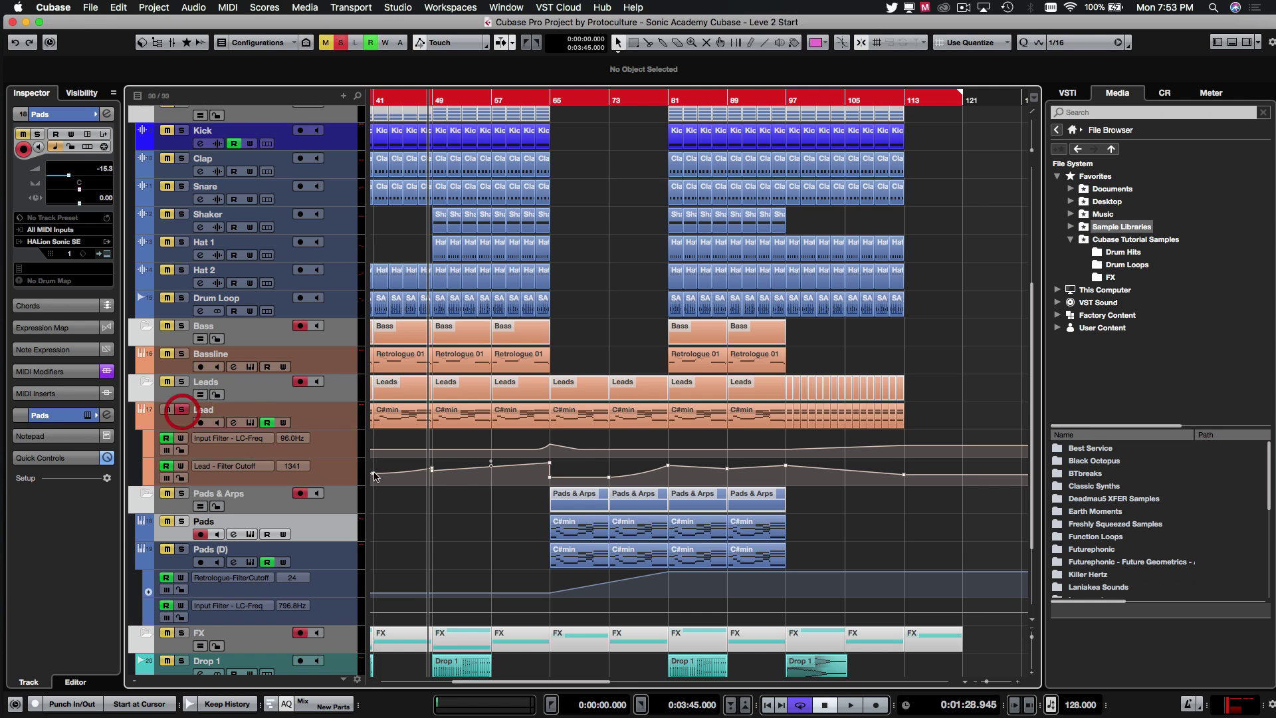
pyautogui.click(234, 423)
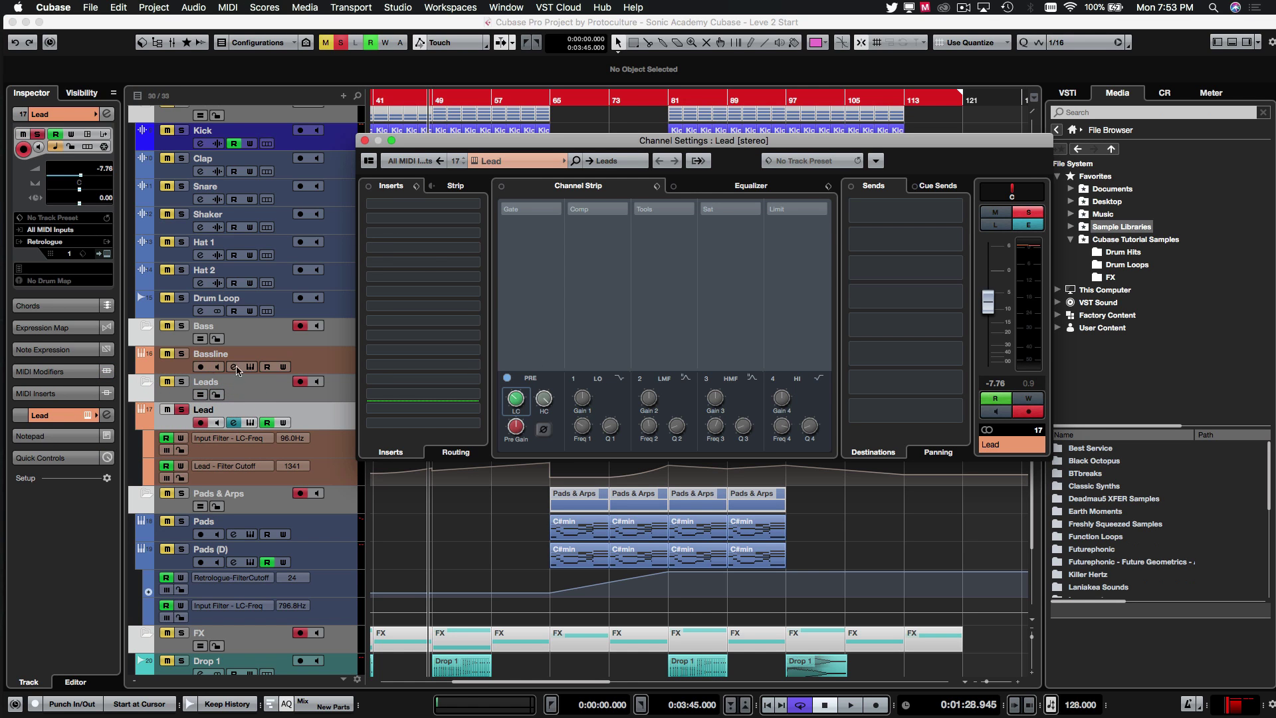
pyautogui.press('space')
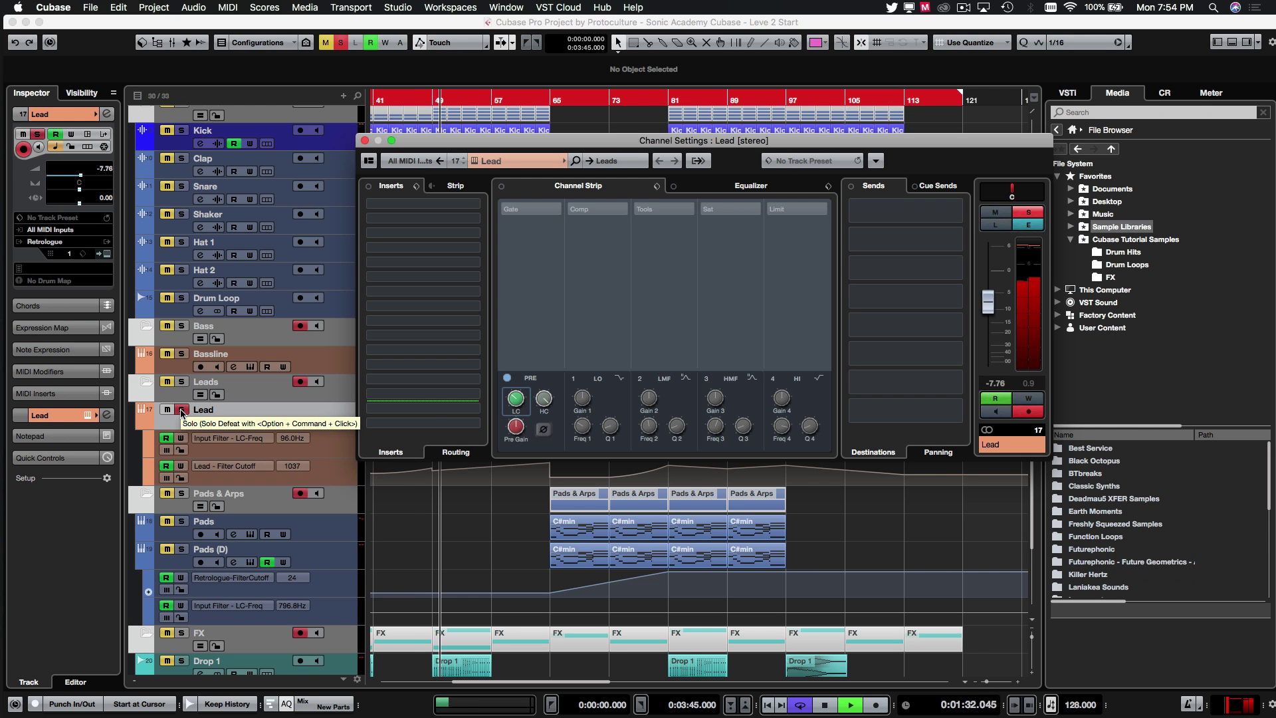
pyautogui.press('space')
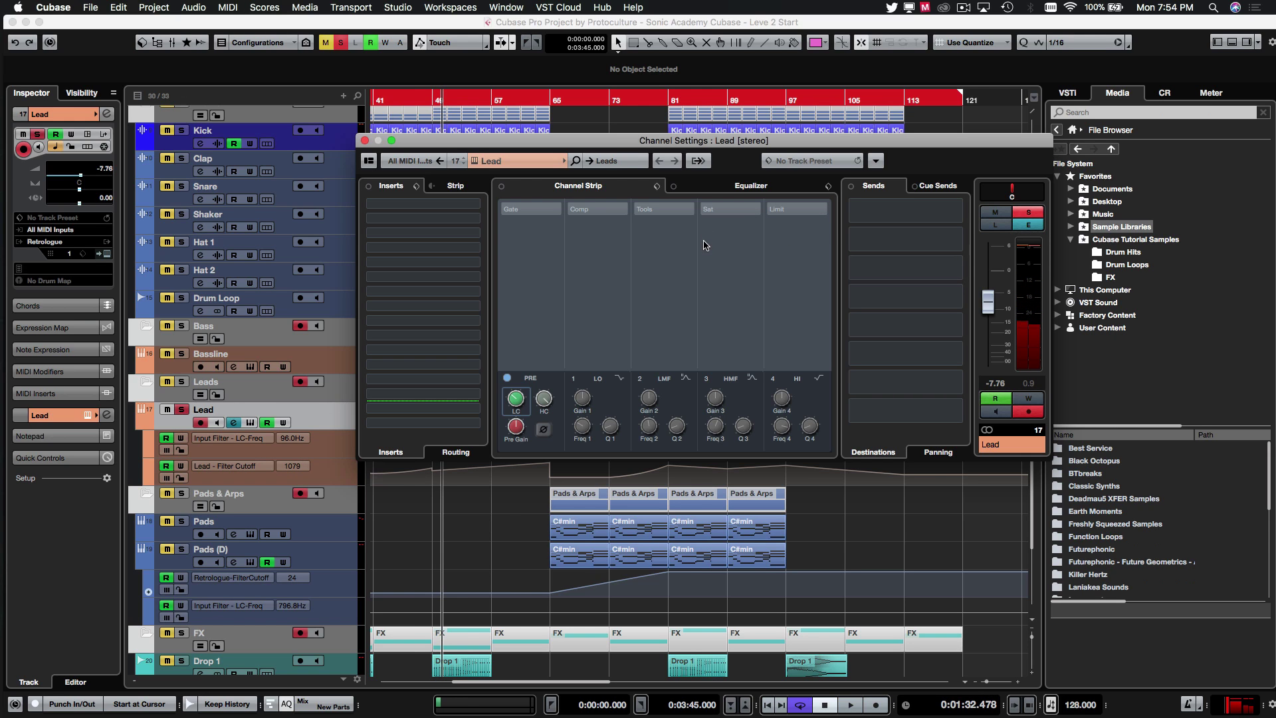
# Step: Look at the effects page of the Lead track's Retrologue 2 instrument and close the instrument
pyautogui.click(250, 422)
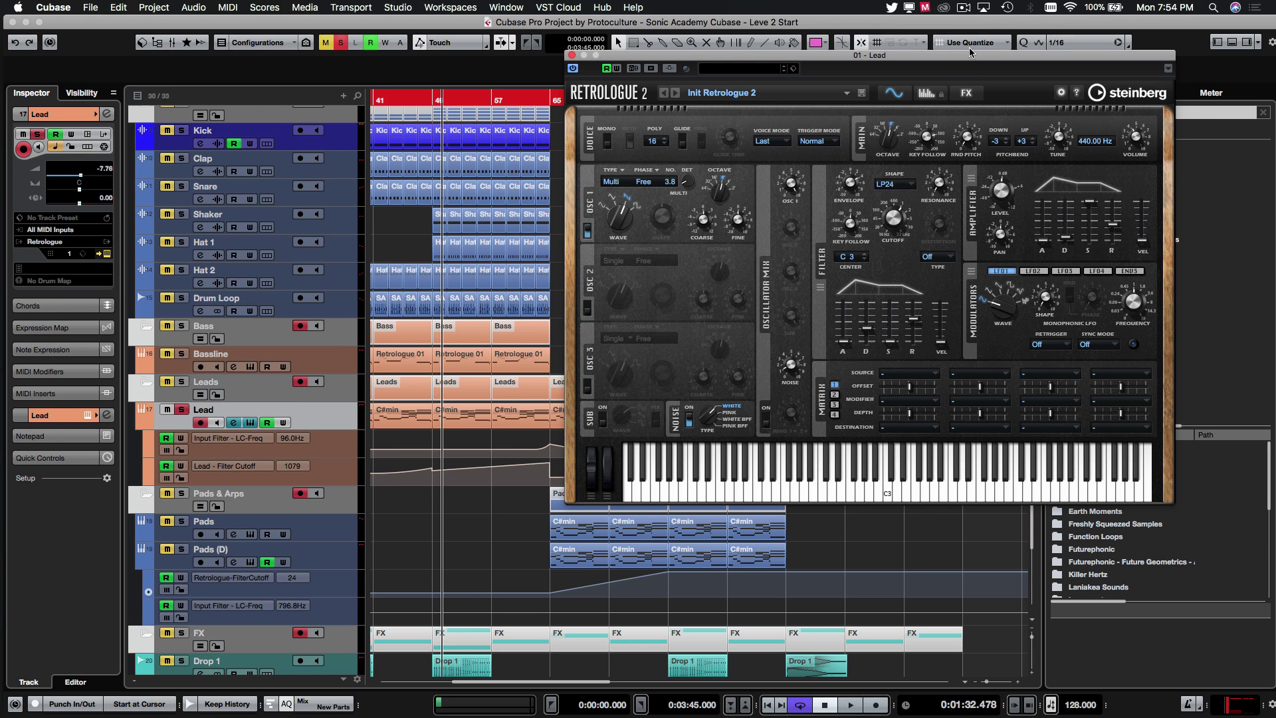
pyautogui.click(966, 93)
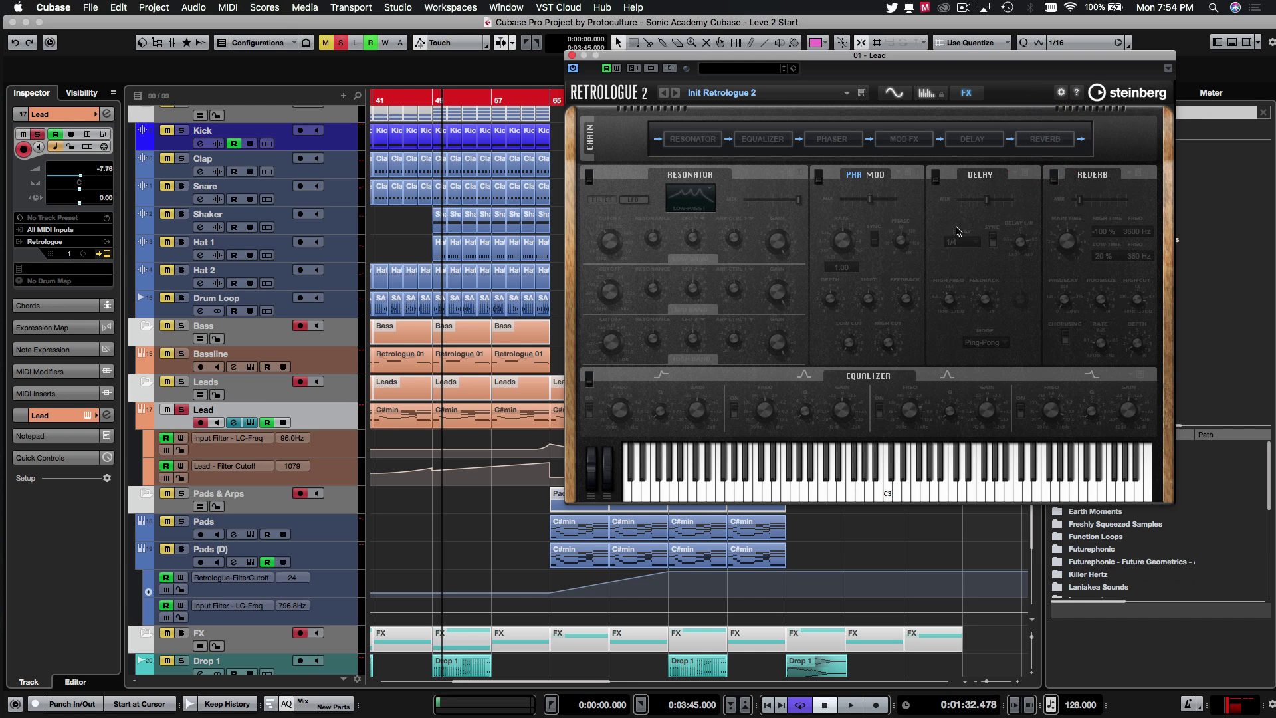
pyautogui.click(571, 56)
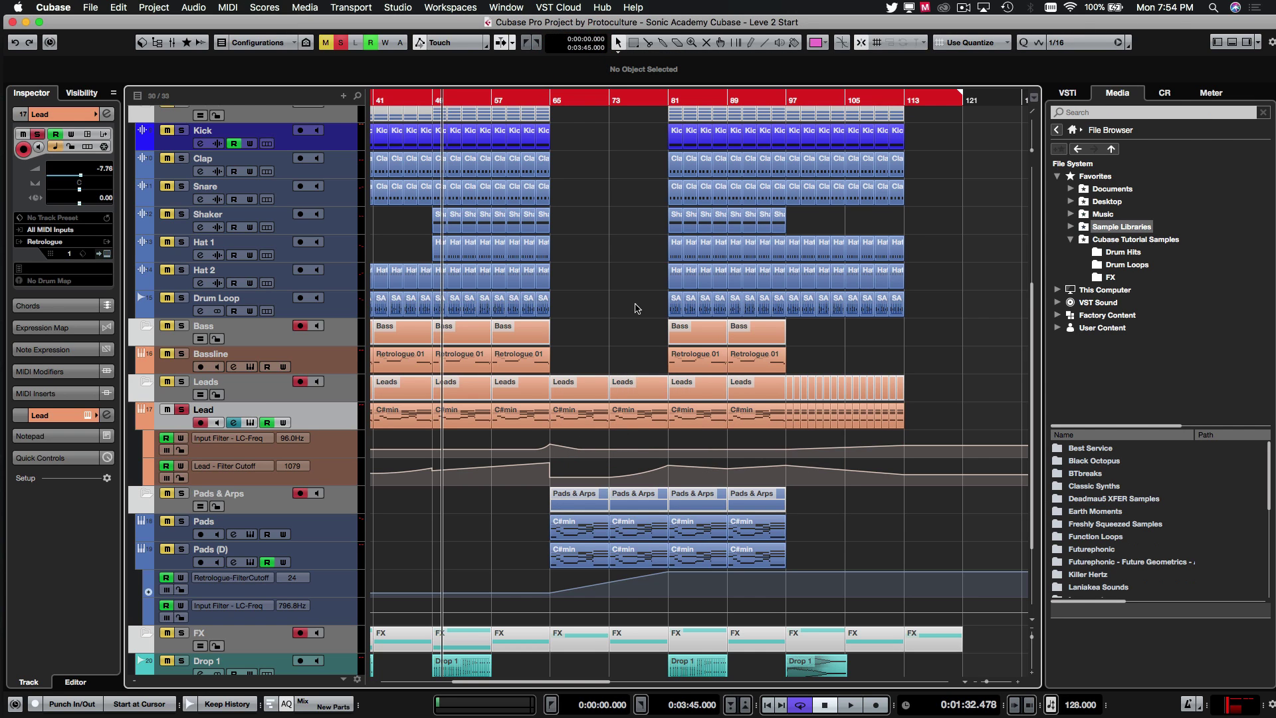
# Step: Set the locators around the two Lead parts from bar 65 to bar 81 and move the playback position to bar 65
pyautogui.click(533, 101)
pyautogui.click(583, 416)
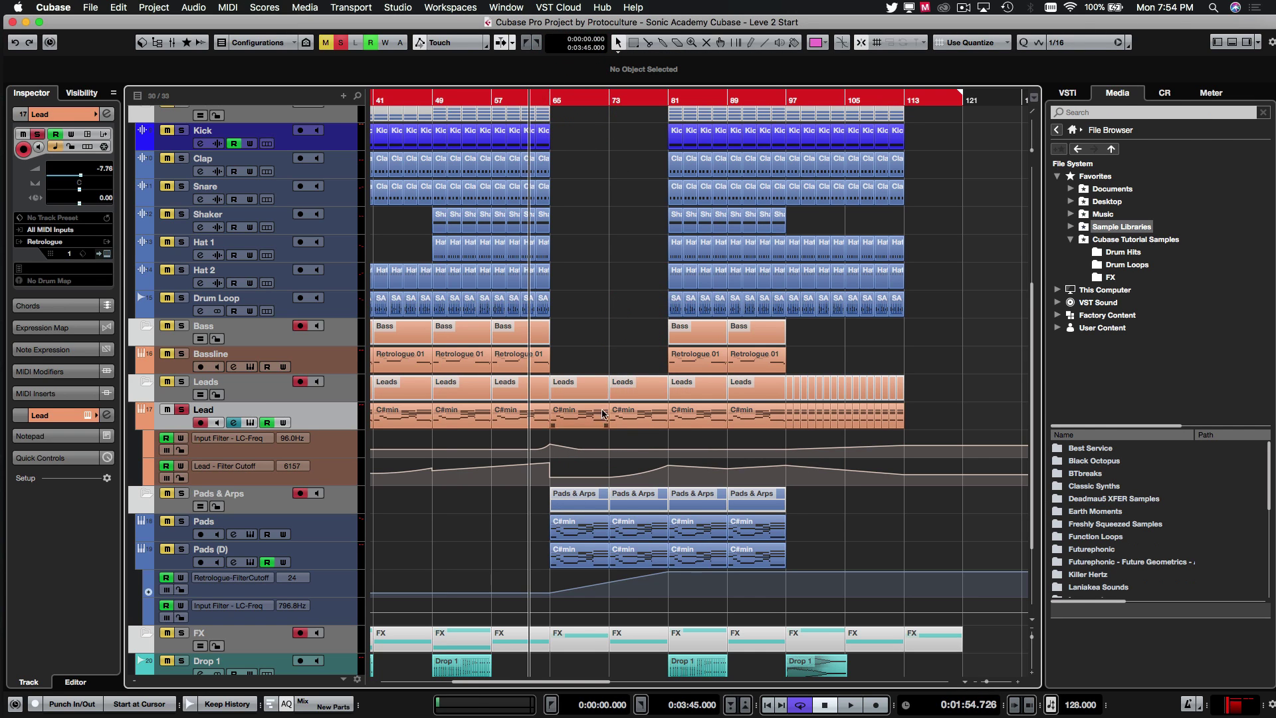
pyautogui.keyDown('shift'); pyautogui.click(635, 419); pyautogui.keyUp('shift')
pyautogui.press('p')
pyautogui.press('KP_1')
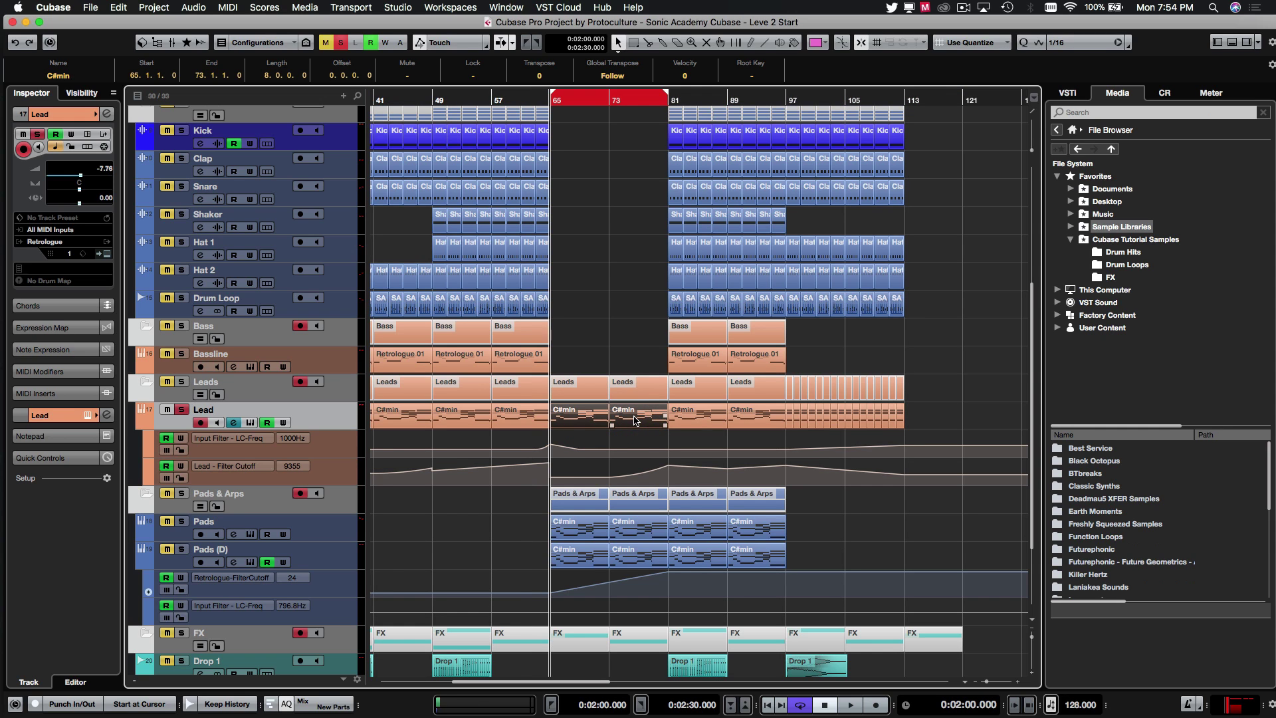
# Step: Open the Lead channel settings and examine the Groups offered as destinations for the first send
pyautogui.click(233, 422)
pyautogui.moveTo(817, 149); pyautogui.dragTo(751, 180)
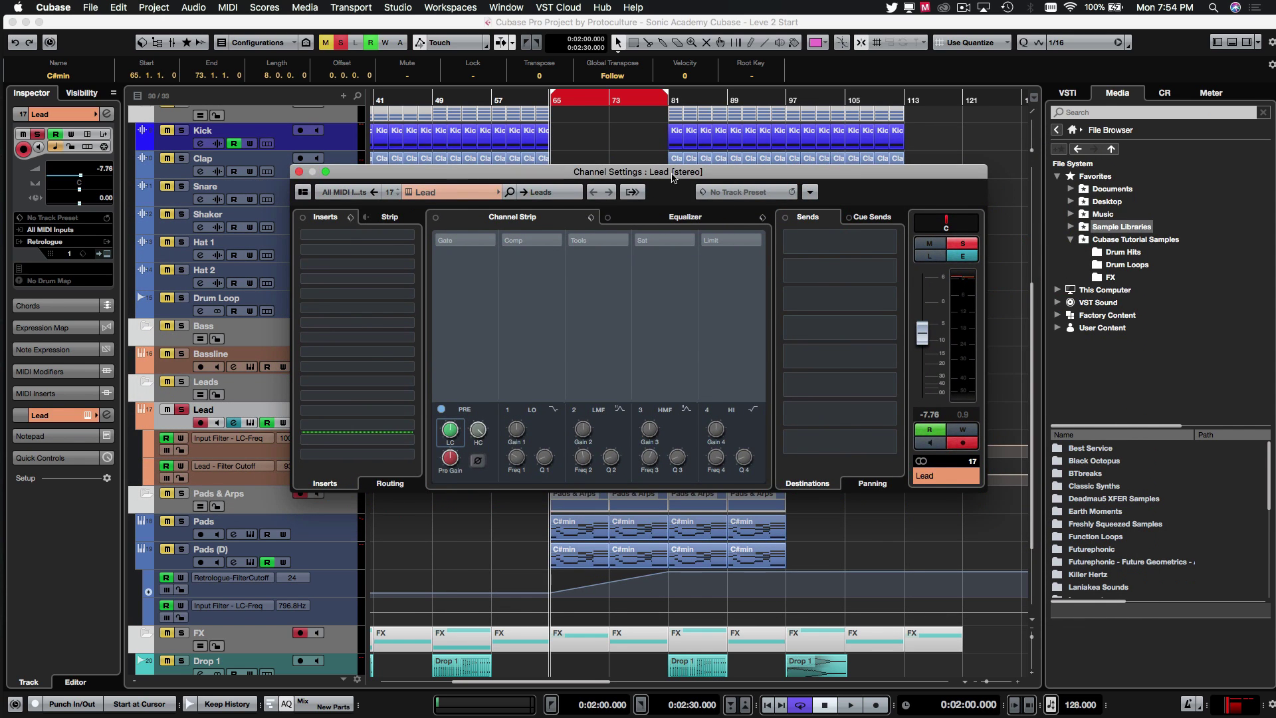
pyautogui.moveTo(828, 172); pyautogui.dragTo(947, 157)
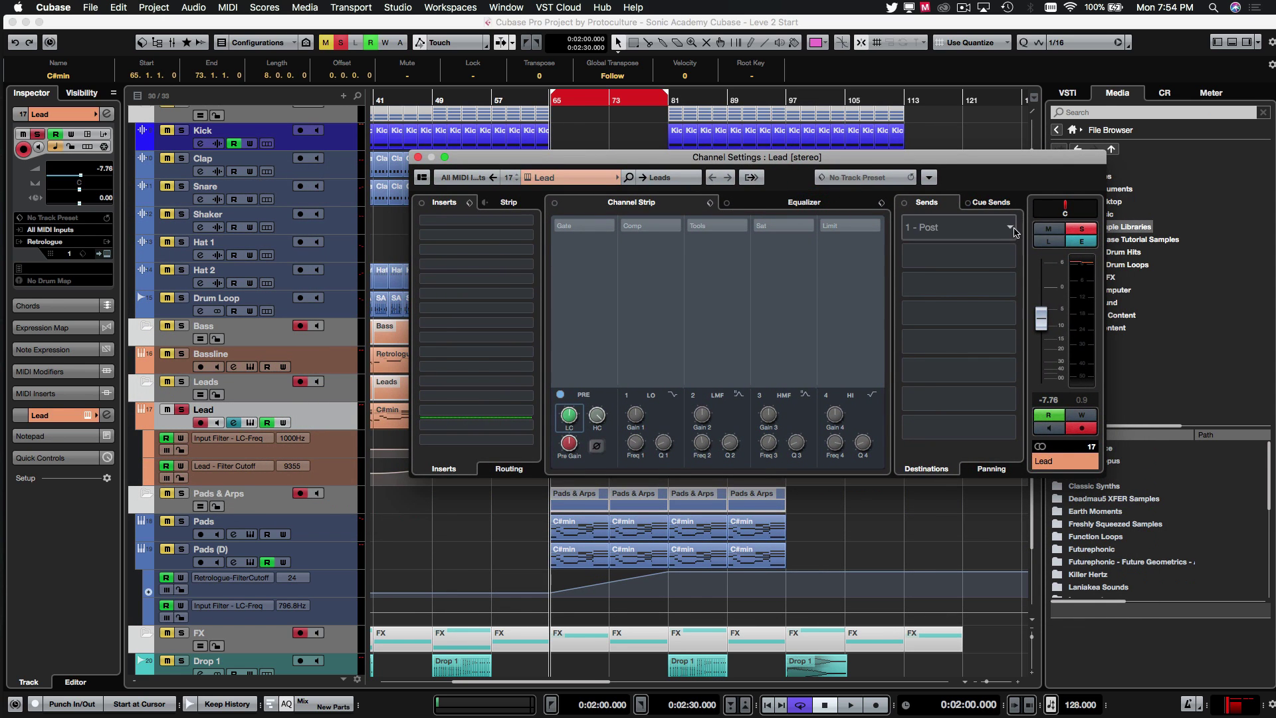
pyautogui.click(946, 229)
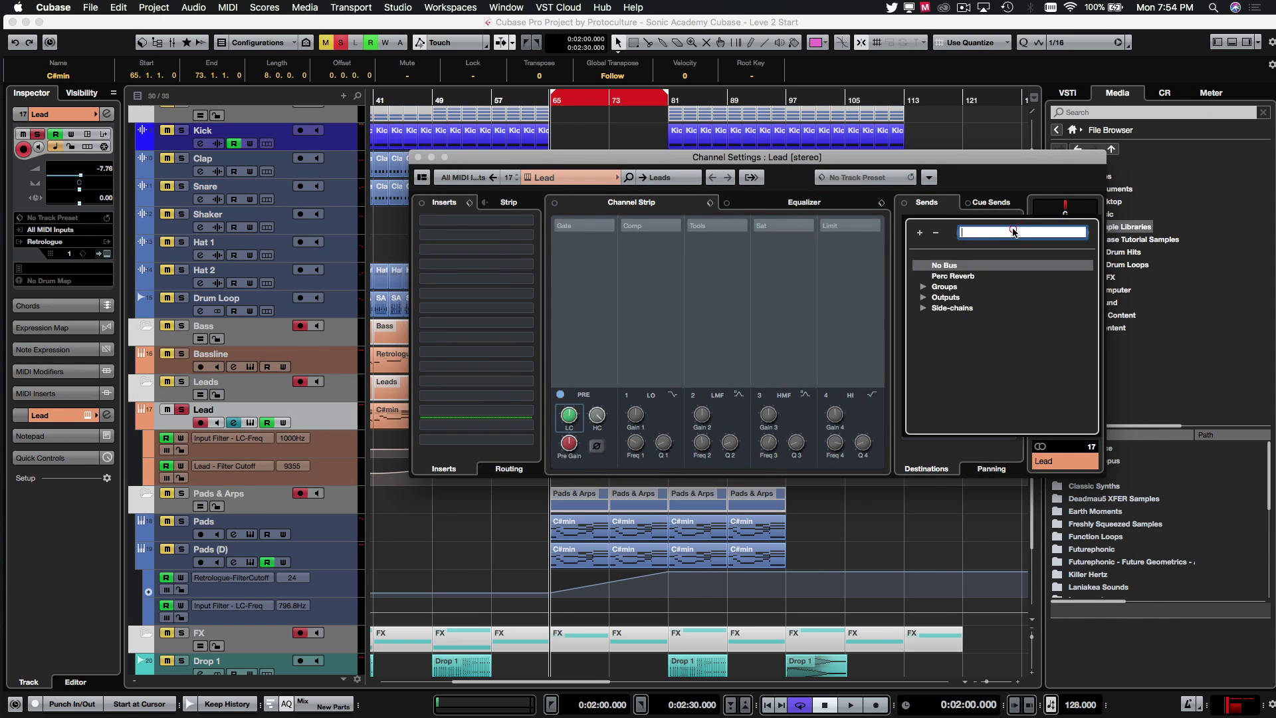
pyautogui.click(957, 287)
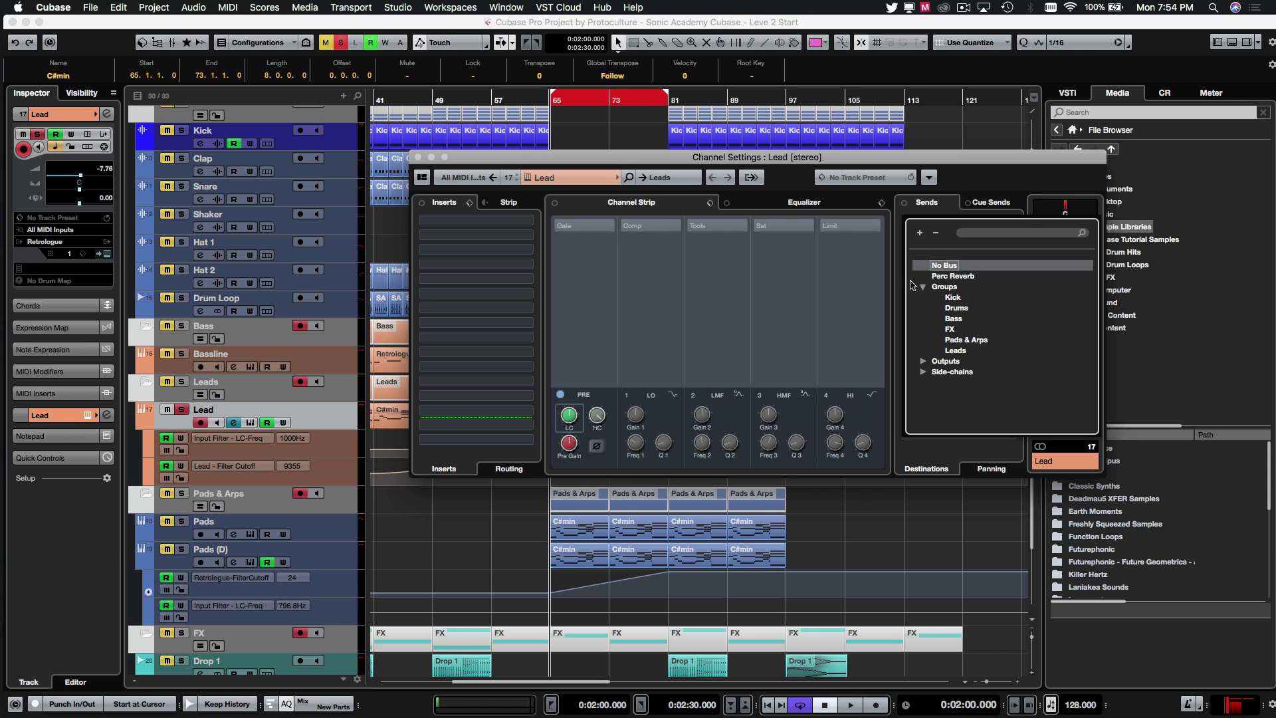
pyautogui.moveTo(541, 157); pyautogui.dragTo(458, 378)
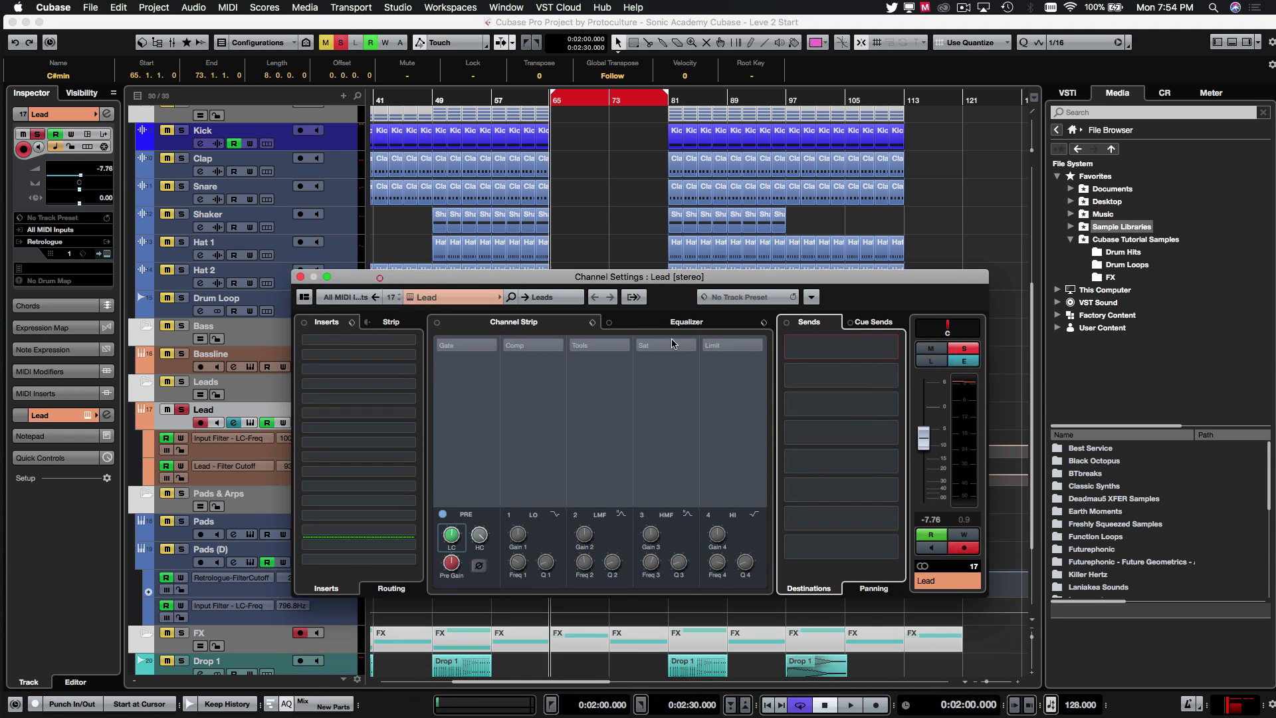
# Step: Check the side-chain and output destinations for the Lead channel's first send and assign the send to Perc Reverb
pyautogui.click(871, 349)
pyautogui.click(893, 351)
pyautogui.click(805, 431)
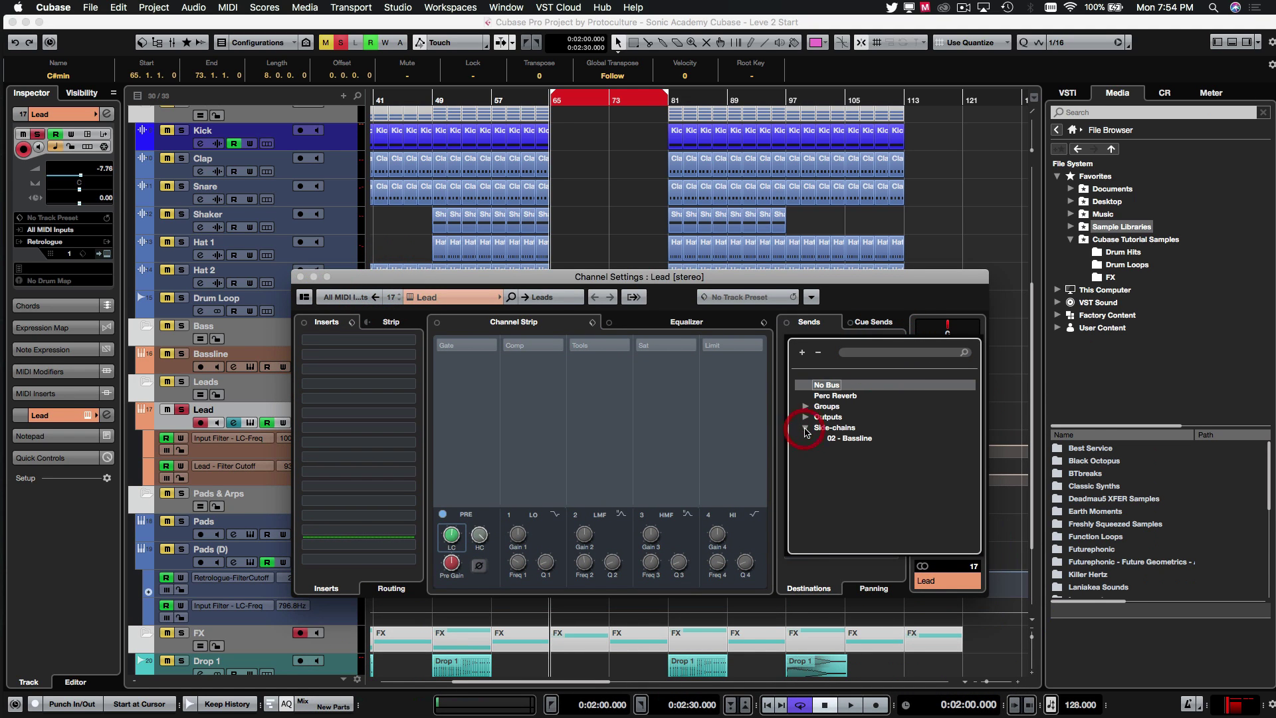
pyautogui.click(804, 420)
pyautogui.click(805, 417)
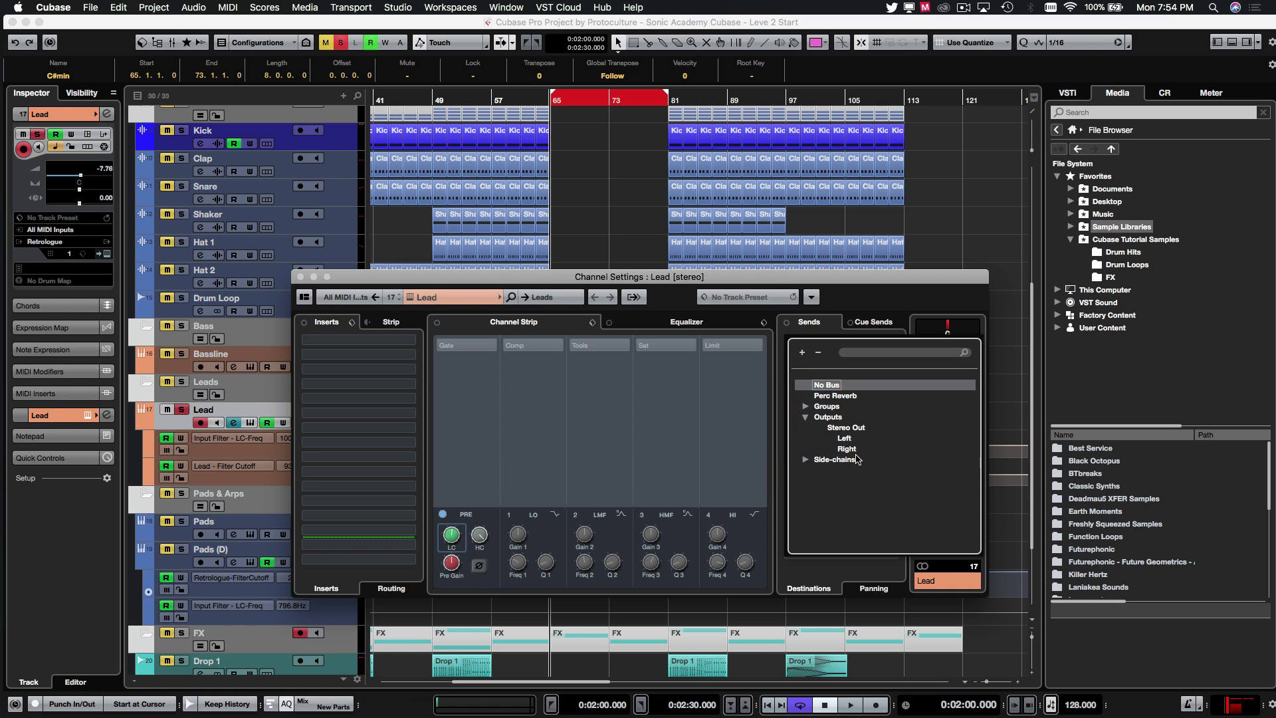
pyautogui.click(804, 419)
pyautogui.click(835, 397)
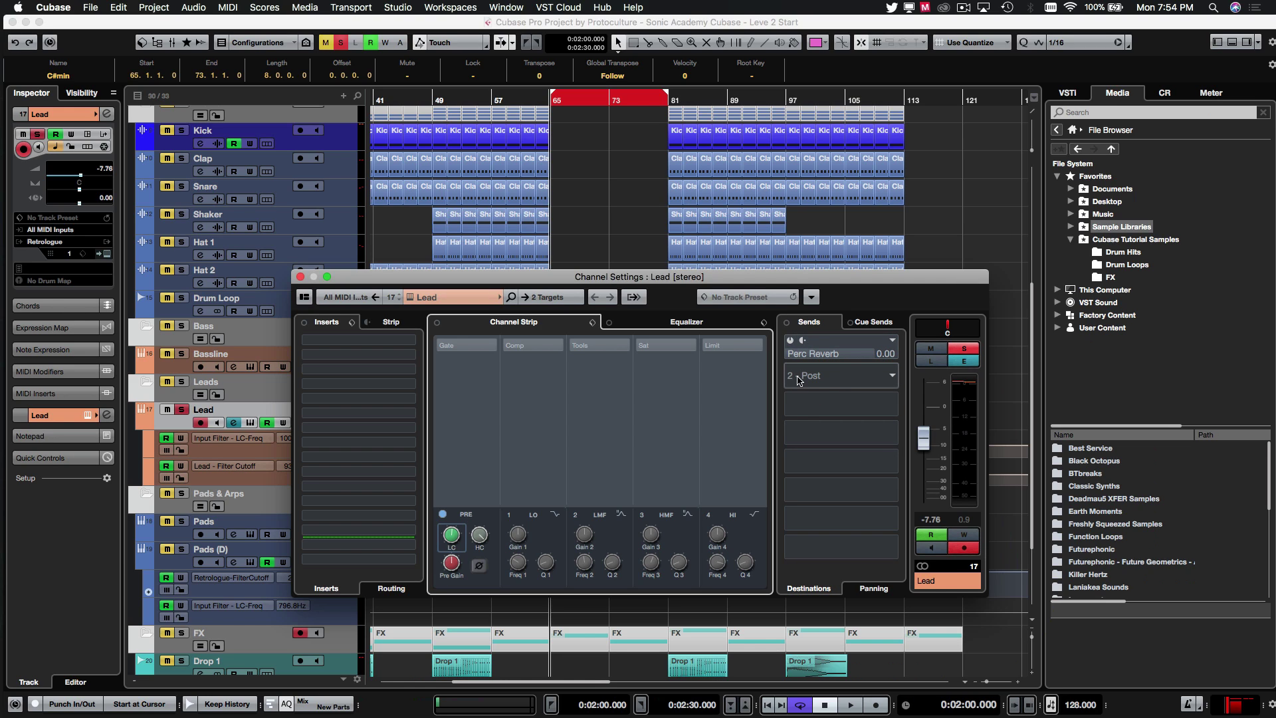
# Step: Add an FX channel to the Lead's second send with the REVelation effect, named Long Reverb
pyautogui.rightClick(829, 380)
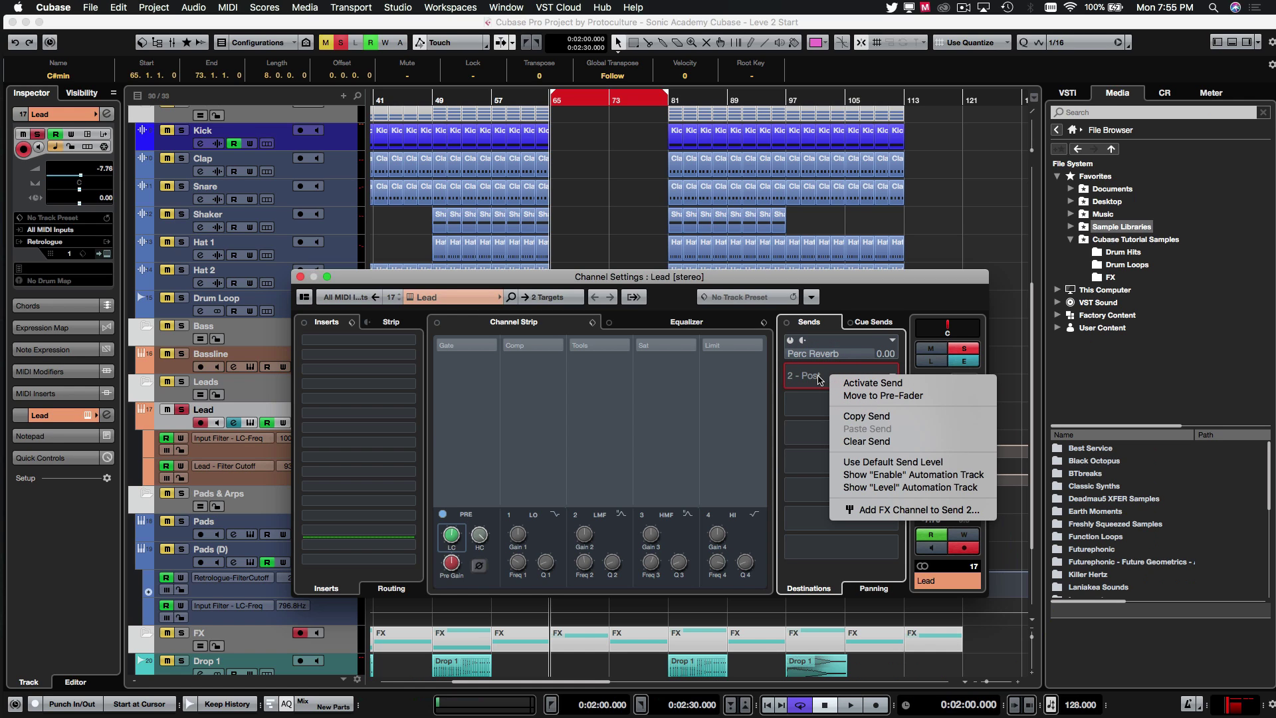
pyautogui.click(884, 512)
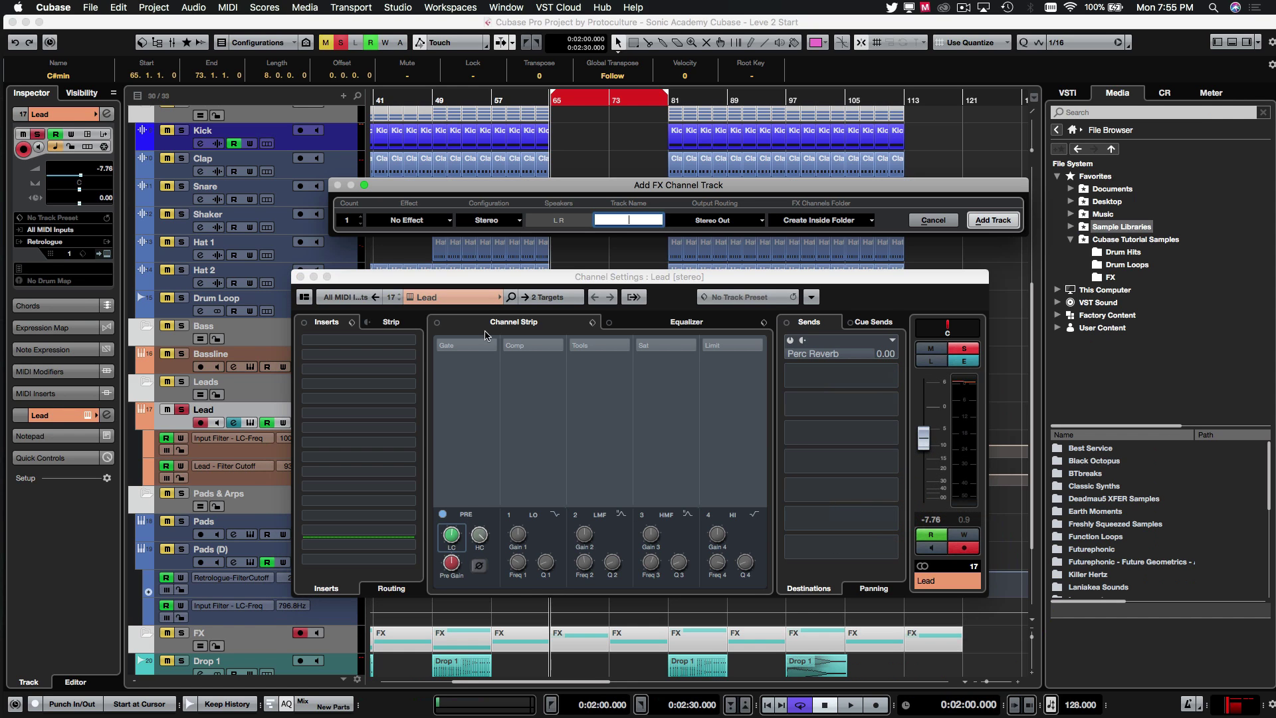
pyautogui.click(423, 218)
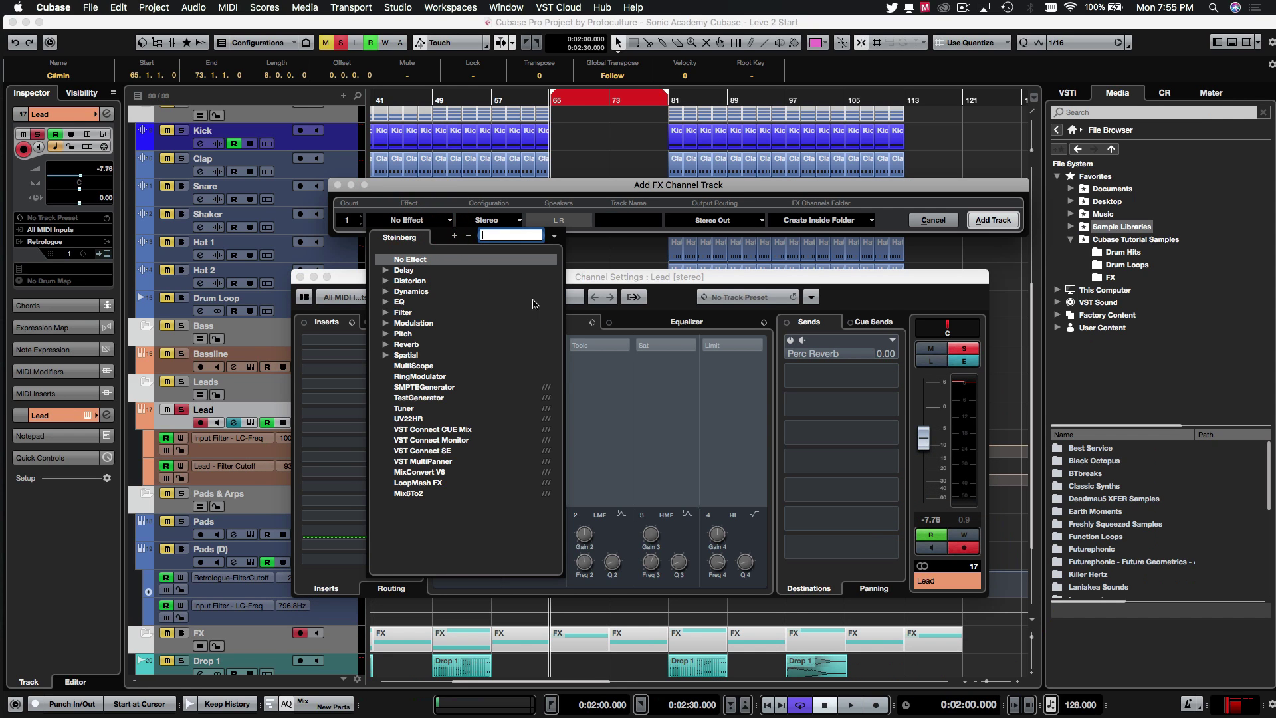
pyautogui.click(388, 344)
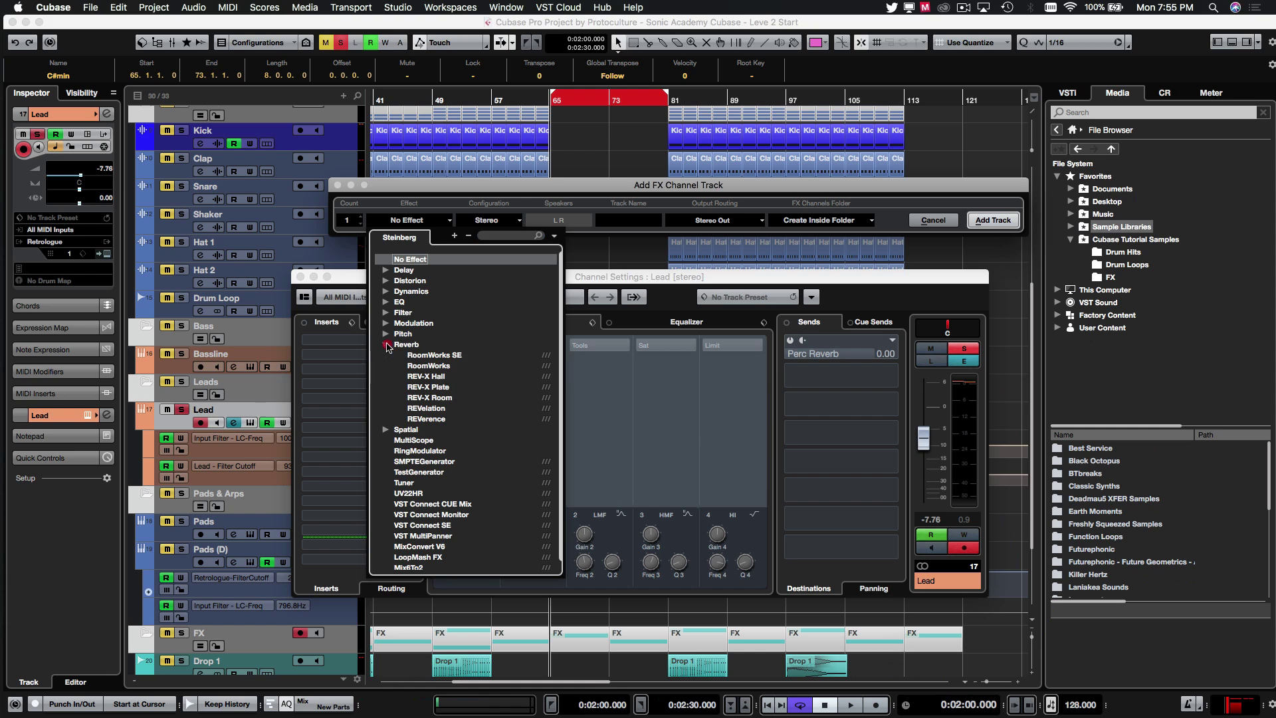
pyautogui.click(429, 408)
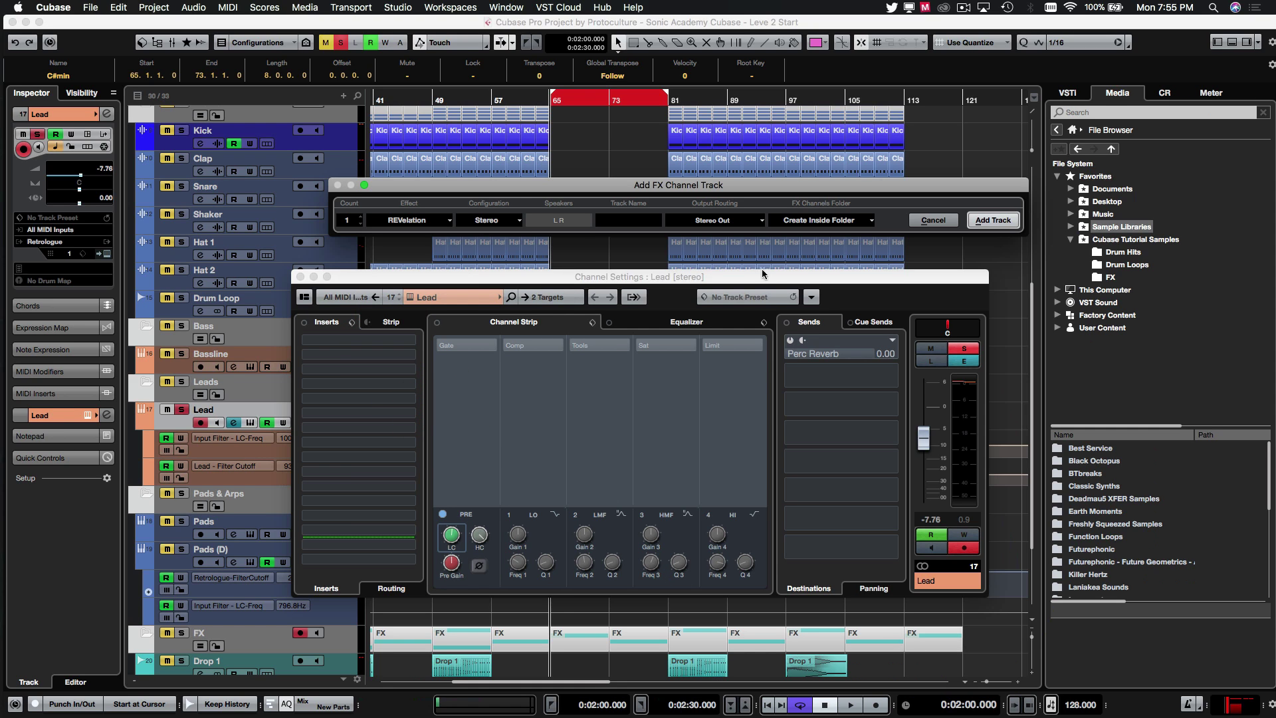
pyautogui.click(638, 220)
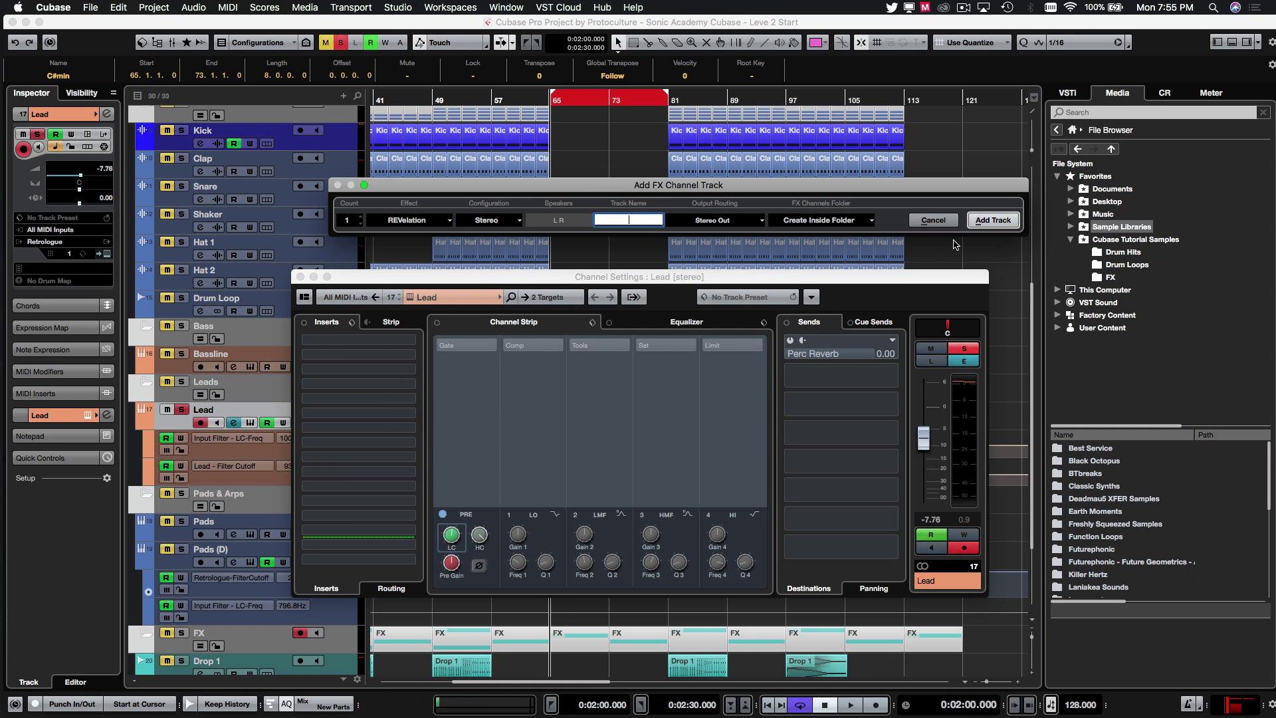
pyautogui.write('Long Reverb')
pyautogui.click(990, 223)
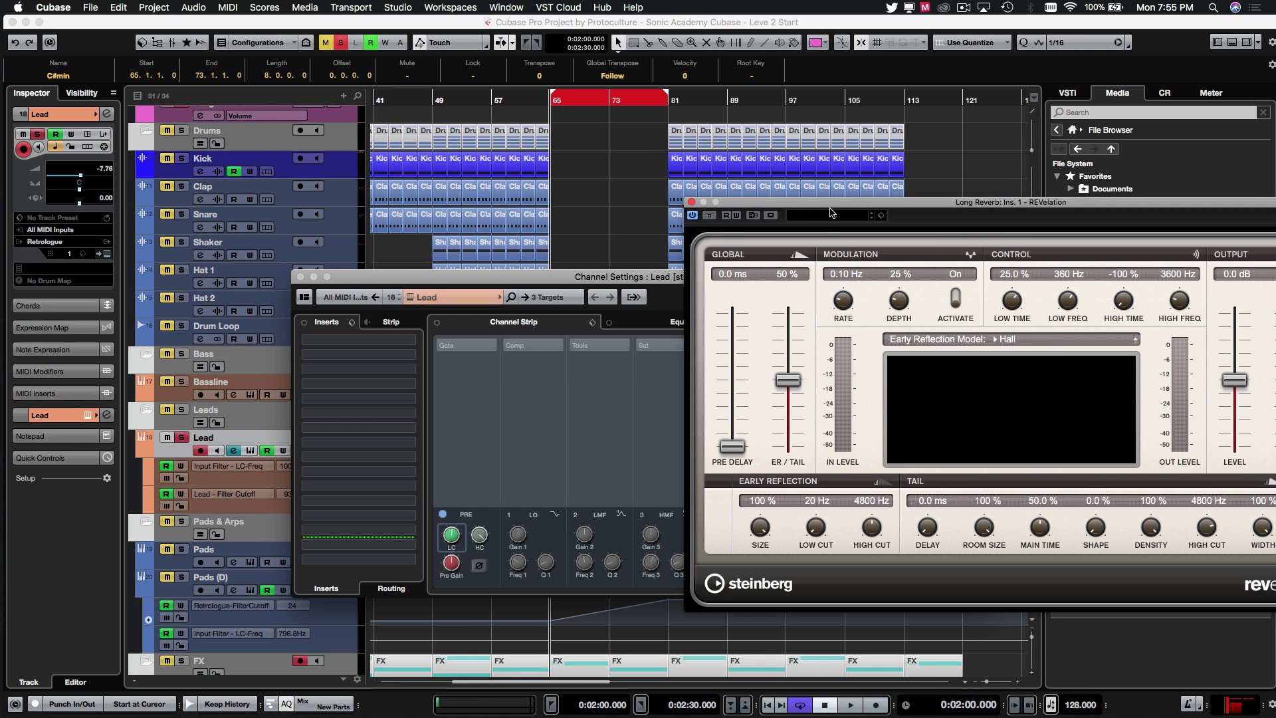
# Step: Arrange the REVelation and Lead channel settings windows side by side and audition the Lead through the Long Reverb send
pyautogui.moveTo(831, 209); pyautogui.dragTo(625, 176)
pyautogui.scroll(8, 436, 122)
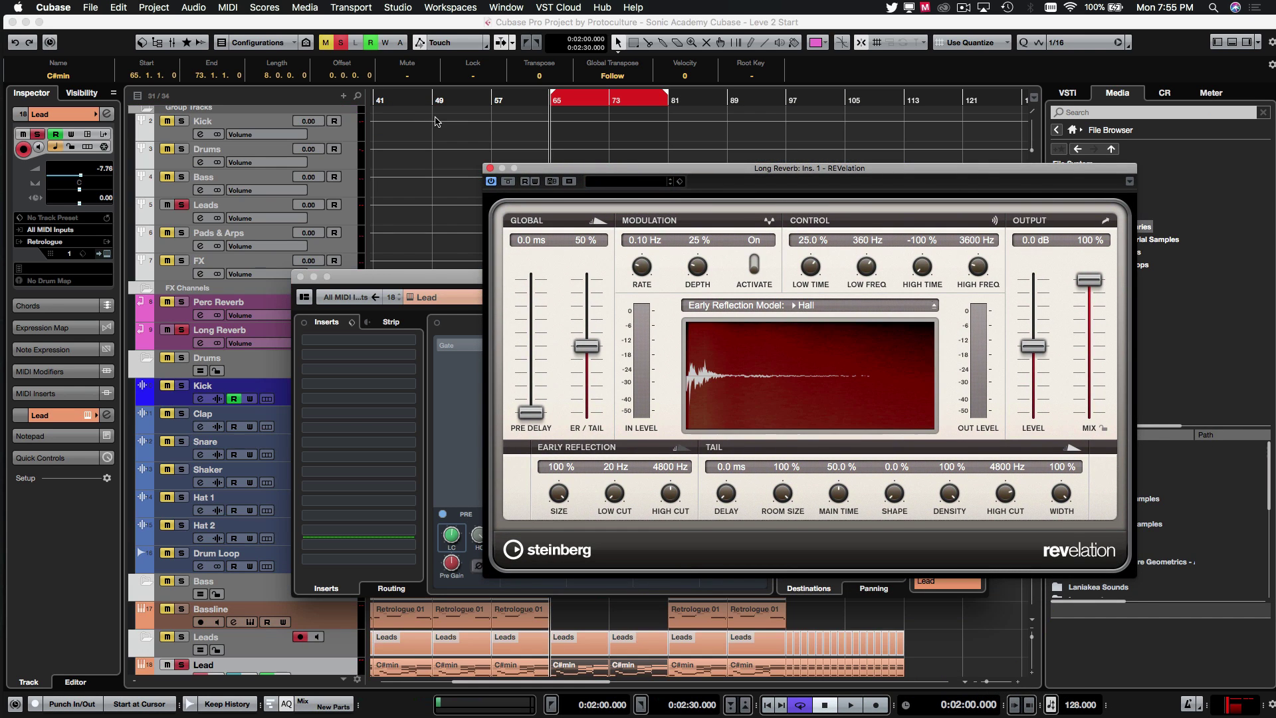
pyautogui.moveTo(517, 171); pyautogui.dragTo(694, 160)
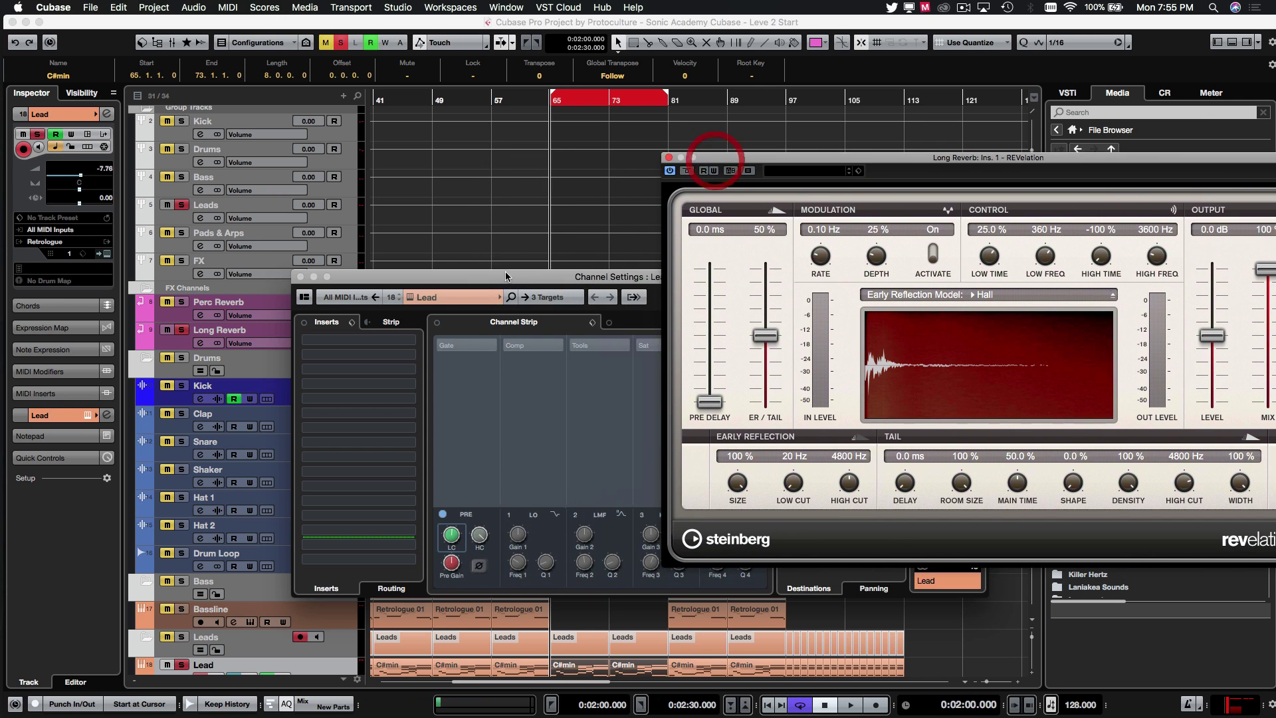
pyautogui.moveTo(493, 277); pyautogui.dragTo(176, 271)
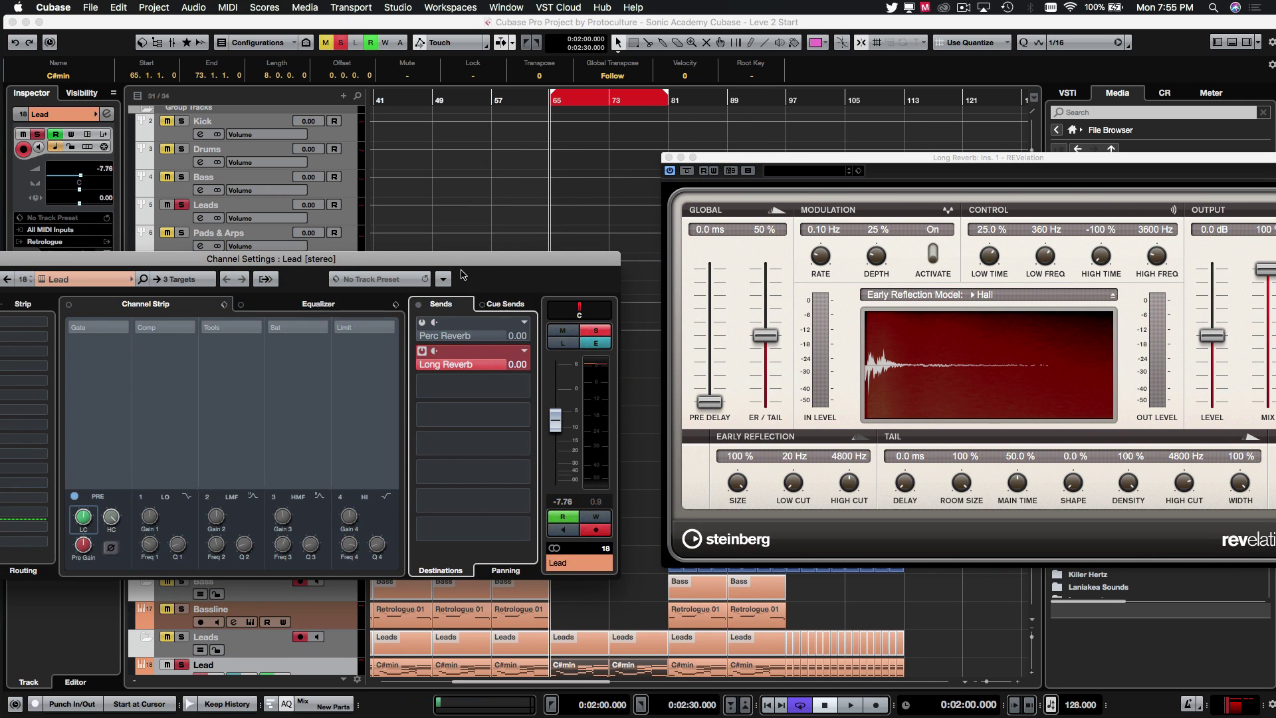
pyautogui.moveTo(465, 275); pyautogui.dragTo(522, 246)
pyautogui.press('space')
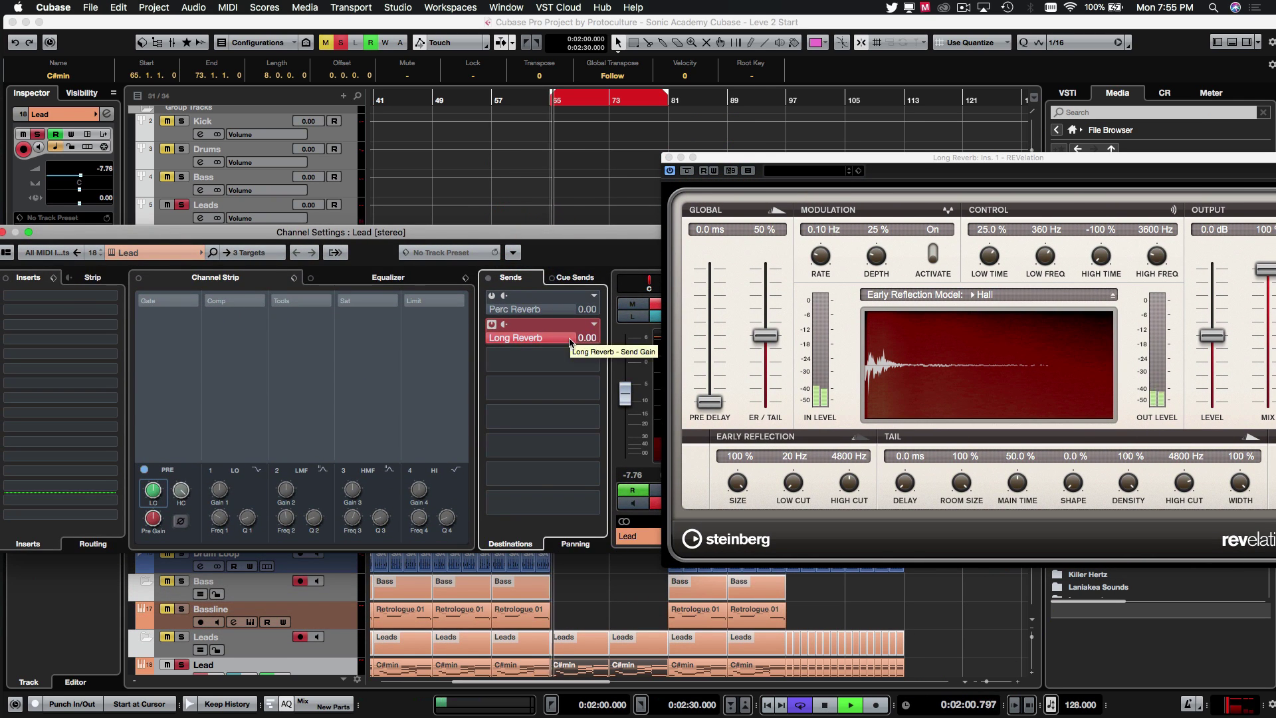
pyautogui.moveTo(590, 341)
pyautogui.mouseDown()
pyautogui.moveTo(665, 326)
pyautogui.moveTo(622, 316)
pyautogui.mouseUp()
# Step: Load the Cathedral Bright preset in the Long Reverb's REVelation, audition it on the Lead and close the plug-in window
pyautogui.moveTo(803, 174); pyautogui.dragTo(505, 170)
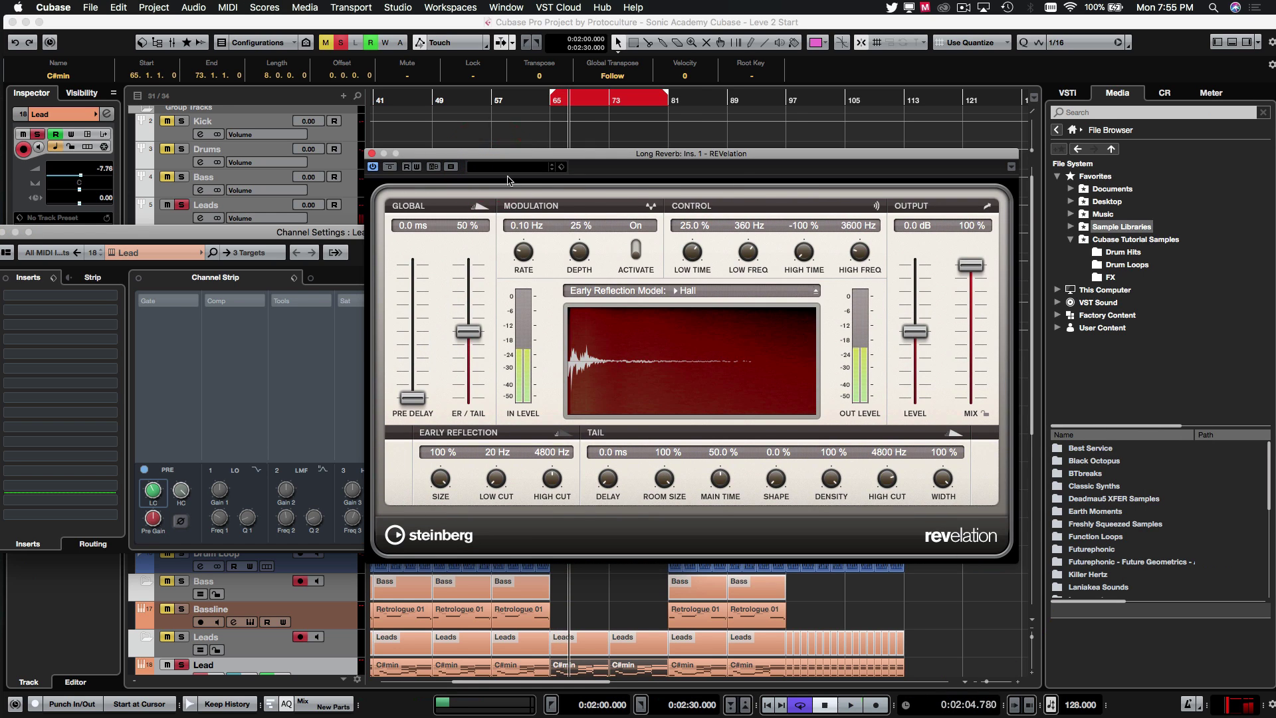
pyautogui.click(505, 167)
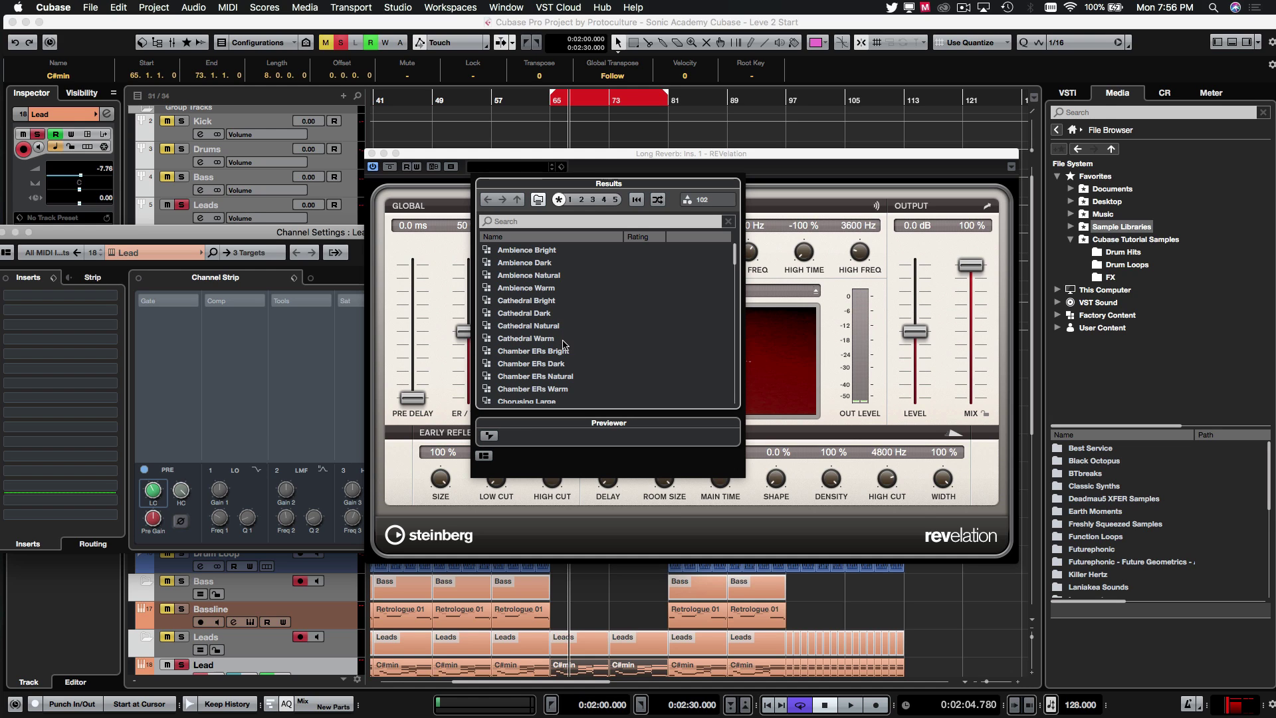
pyautogui.click(544, 302)
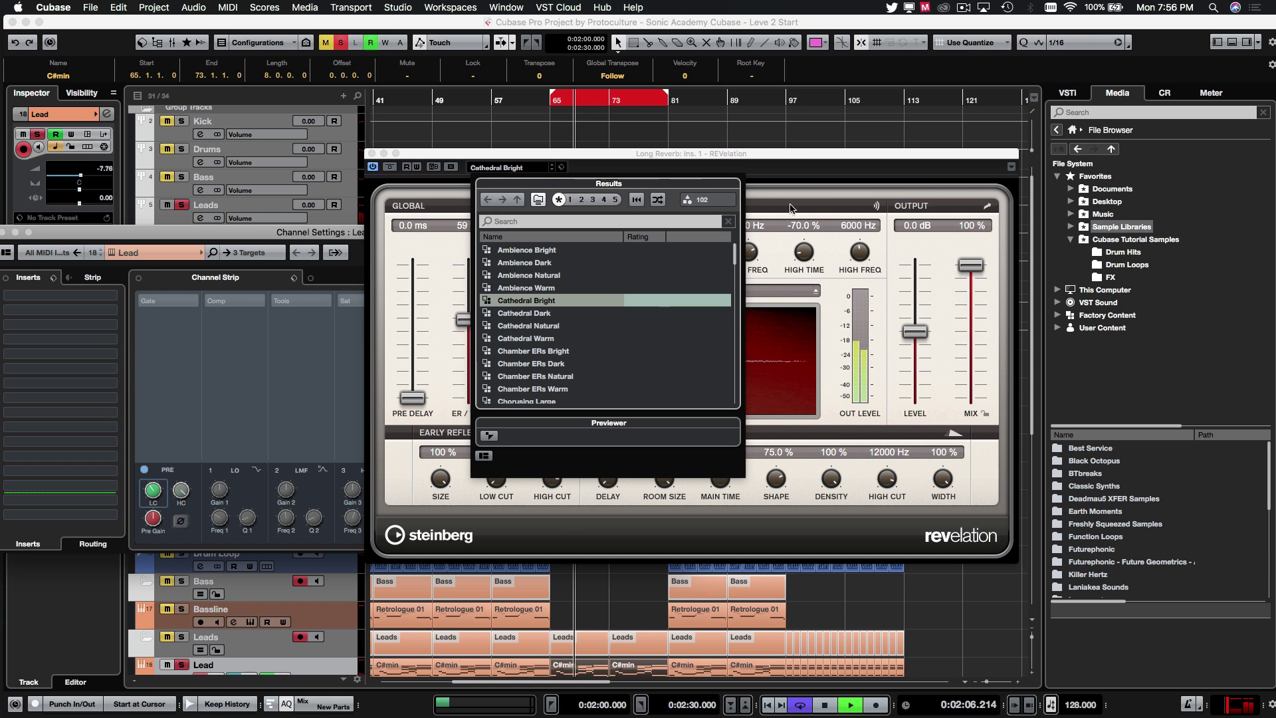
pyautogui.click(841, 165)
pyautogui.press('space')
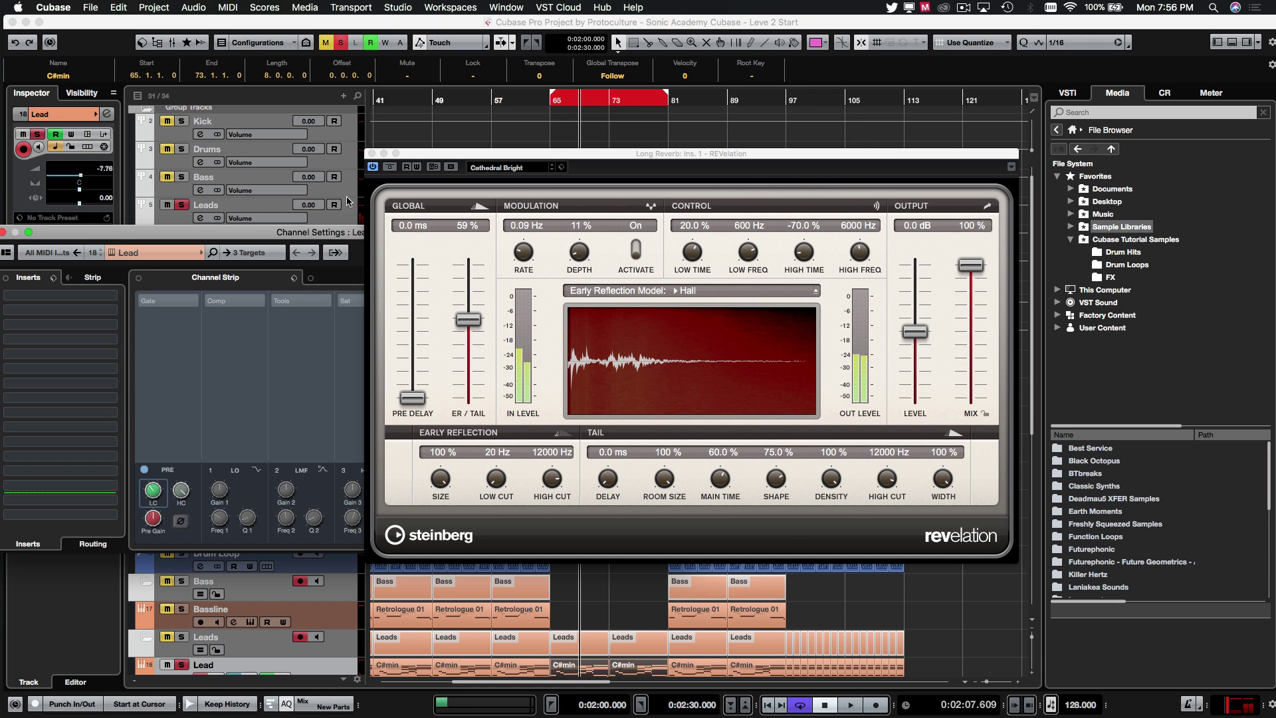
pyautogui.click(371, 154)
# Step: Bring the Lead channel settings fully into view and set the Long Reverb send level to about -5.37 dB
pyautogui.moveTo(530, 234); pyautogui.dragTo(724, 172)
pyautogui.press('space')
pyautogui.press('space')
pyautogui.moveTo(778, 276); pyautogui.dragTo(685, 284)
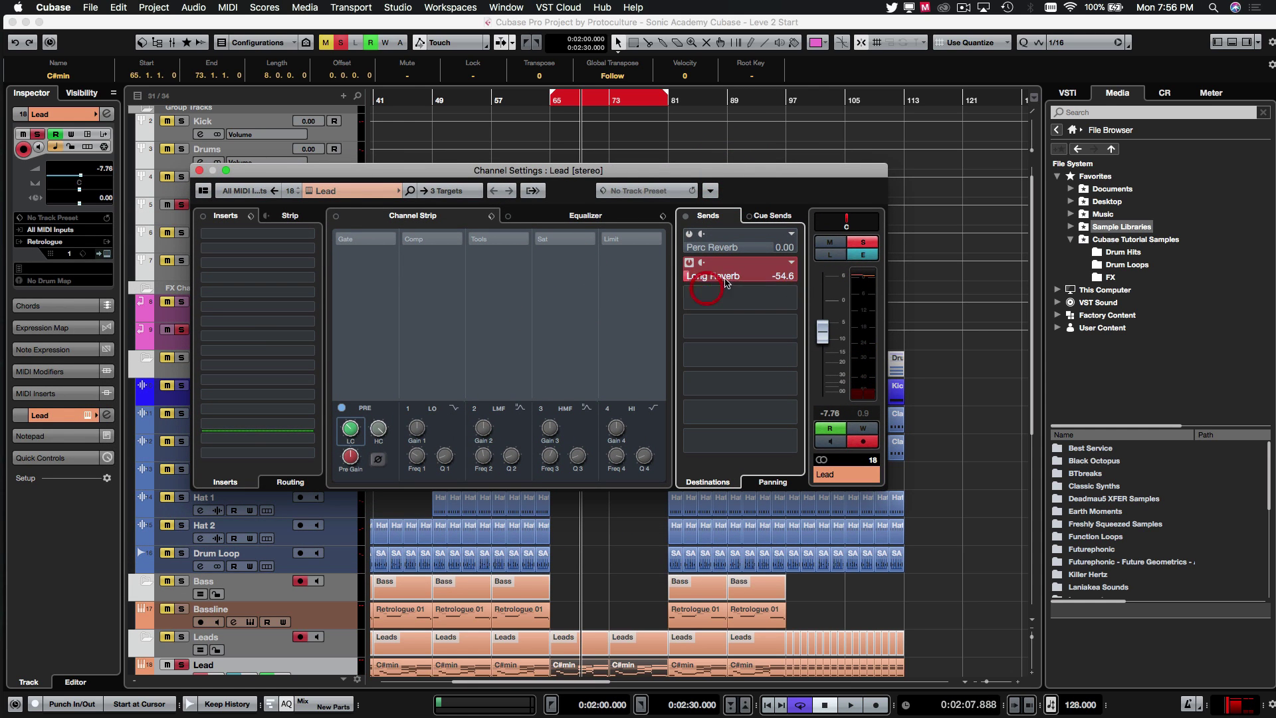
pyautogui.moveTo(685, 284); pyautogui.dragTo(764, 282)
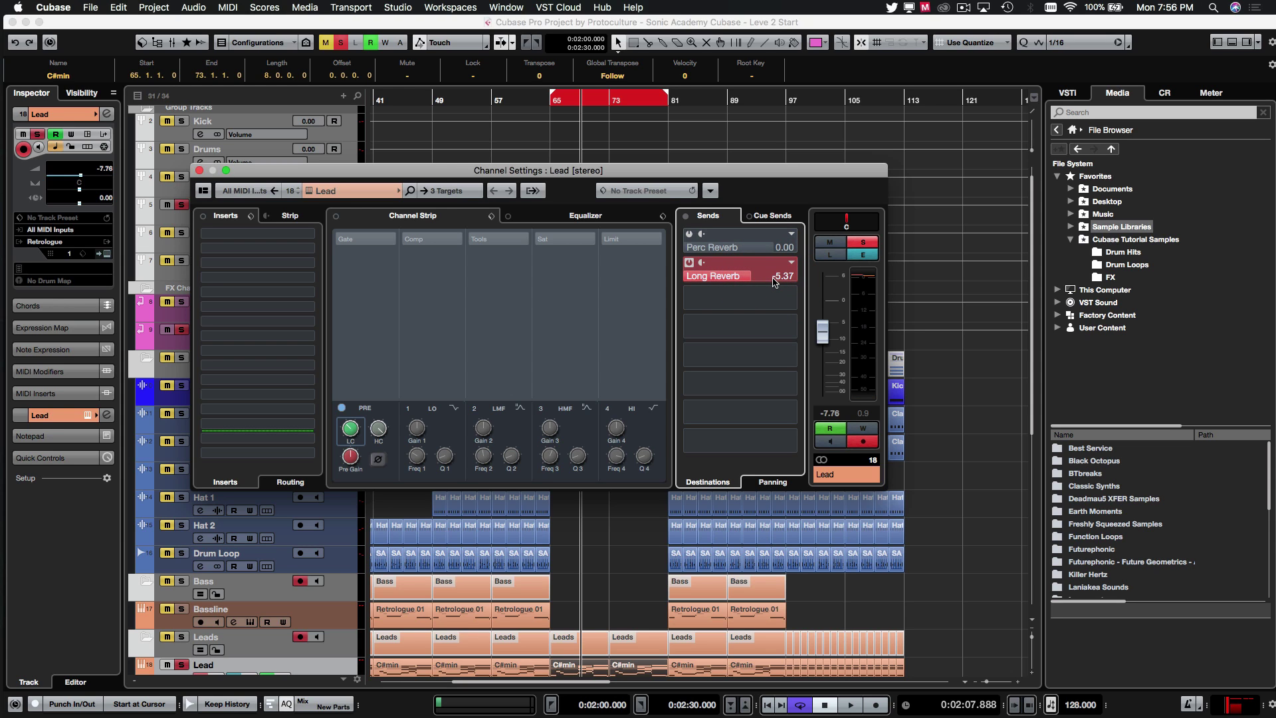
# Step: Audition the Lead while sweeping the Long Reverb send level, leave it at about -21.2 dB and close the channel settings
pyautogui.press('space')
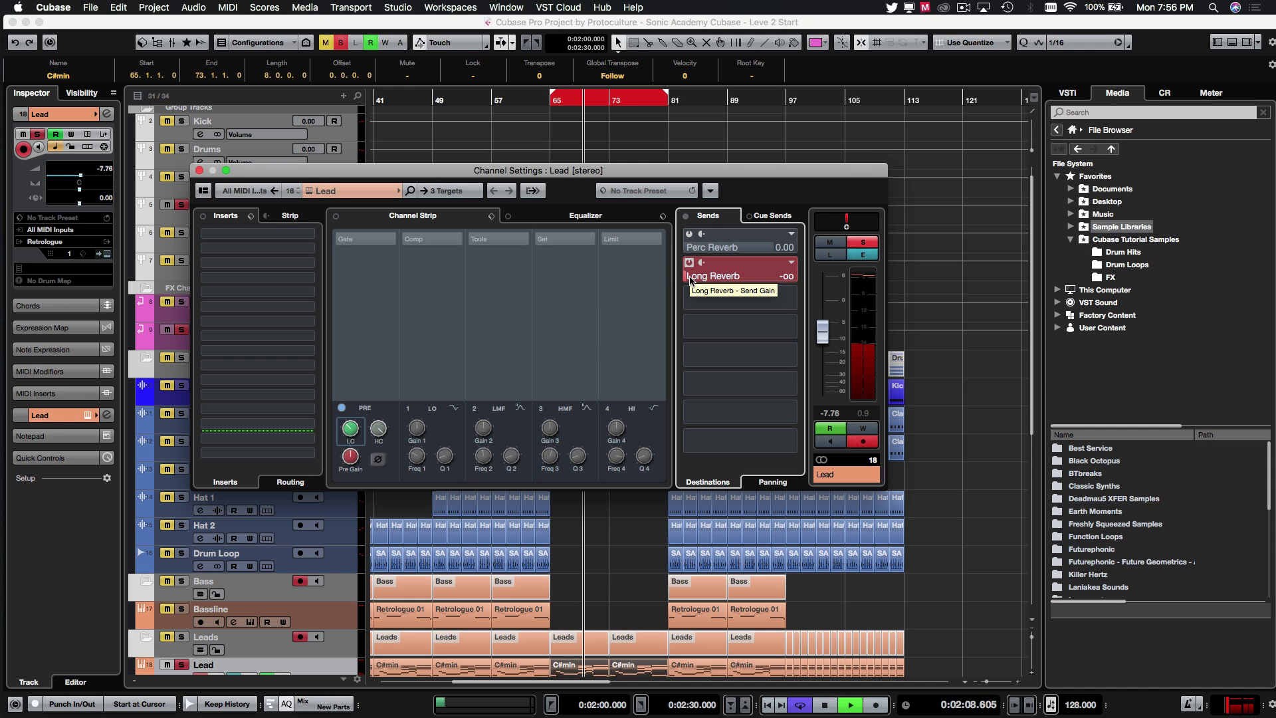
pyautogui.moveTo(690, 280); pyautogui.dragTo(761, 278)
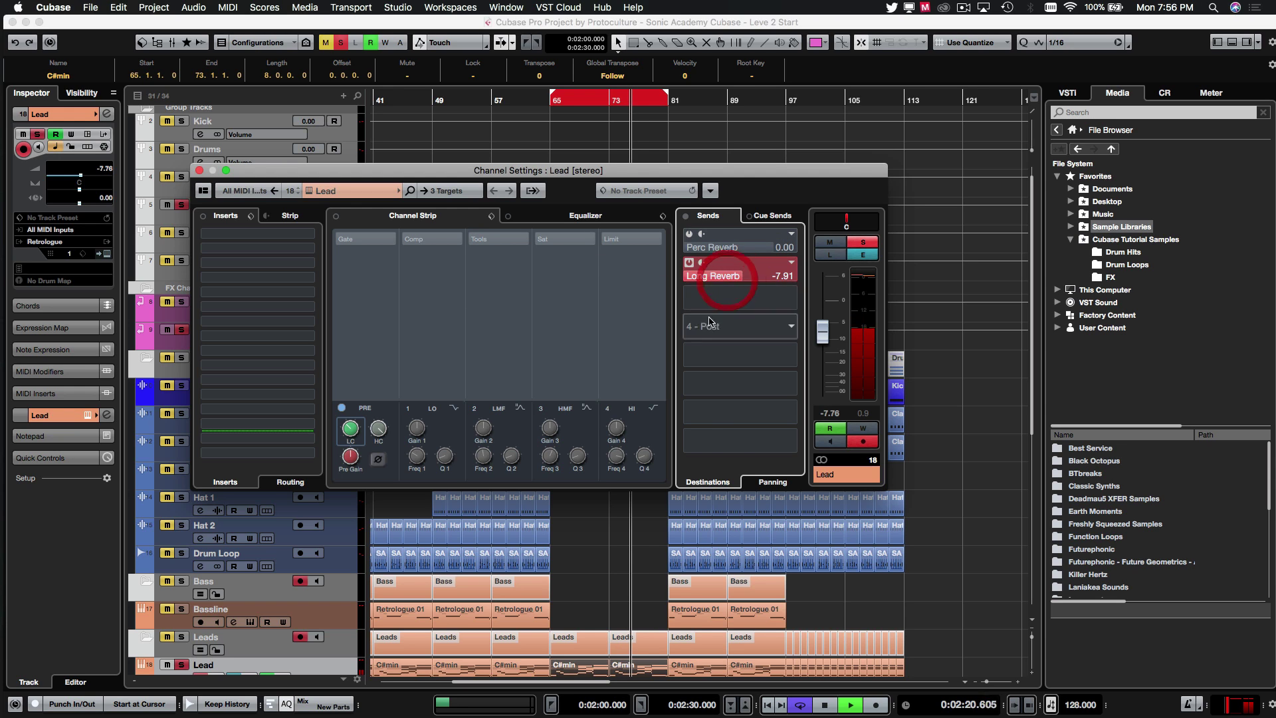
pyautogui.click(742, 275)
pyautogui.click(738, 277)
pyautogui.press('space')
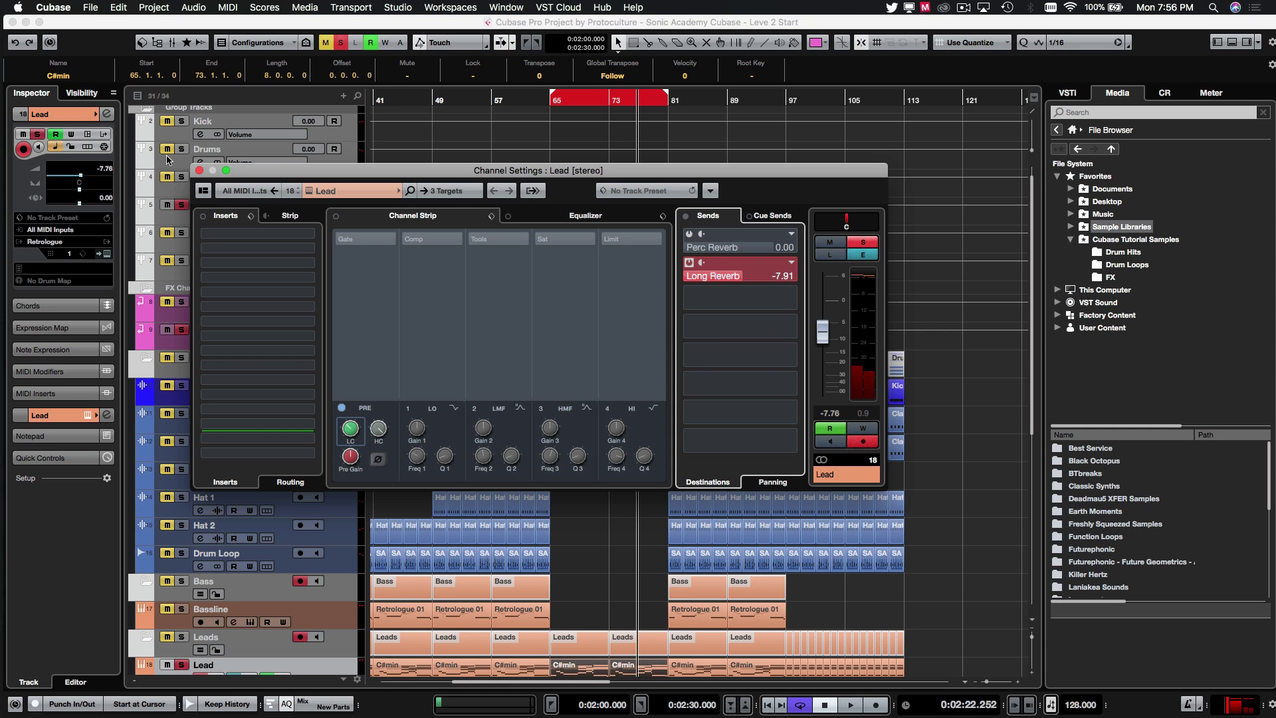
pyautogui.moveTo(673, 283); pyautogui.dragTo(716, 283)
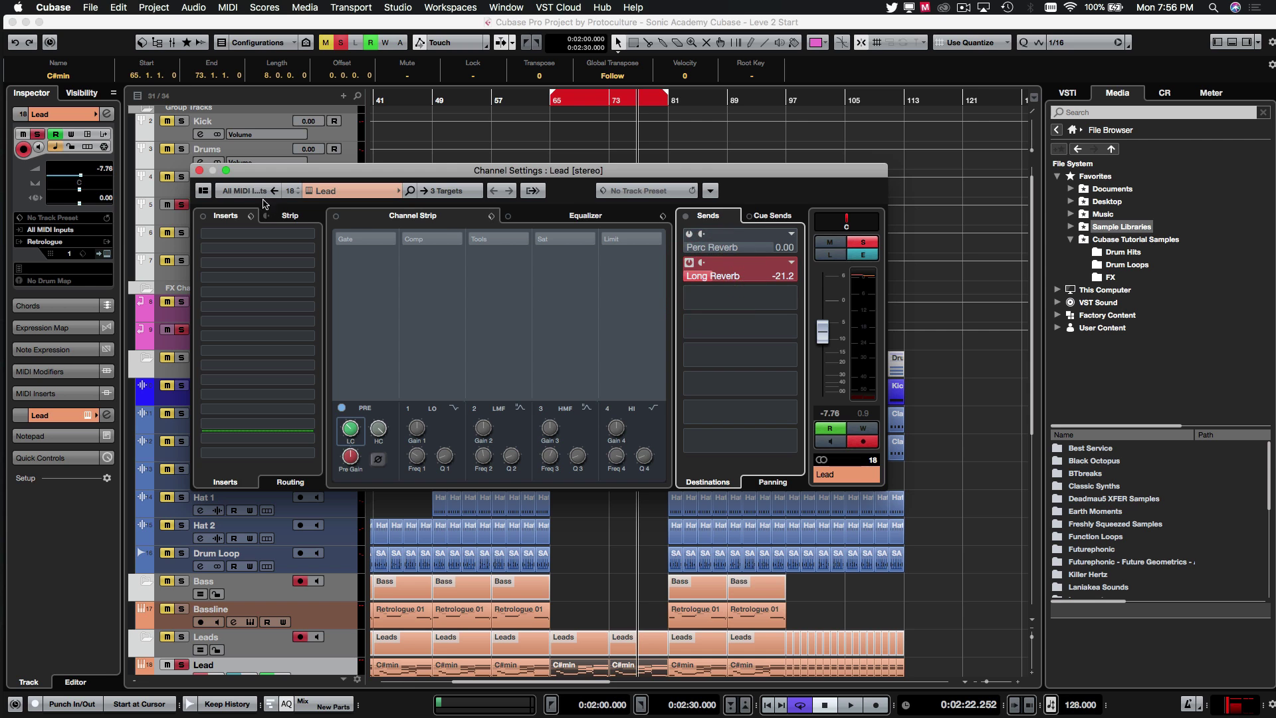
pyautogui.click(197, 171)
# Step: Open the Long Reverb FX channel's settings, shift the window clear of the track list and look through the effects for its second insert slot
pyautogui.click(585, 435)
pyautogui.scroll(-5, 582, 446)
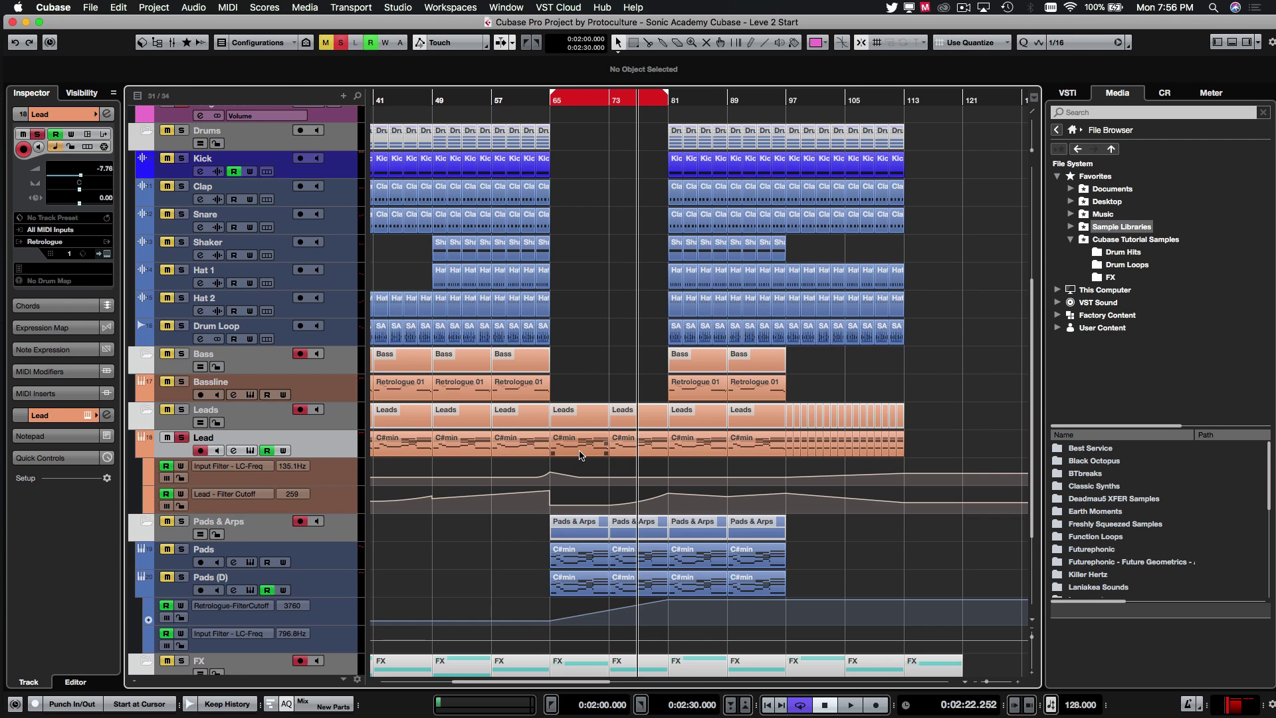
pyautogui.scroll(5, 580, 455)
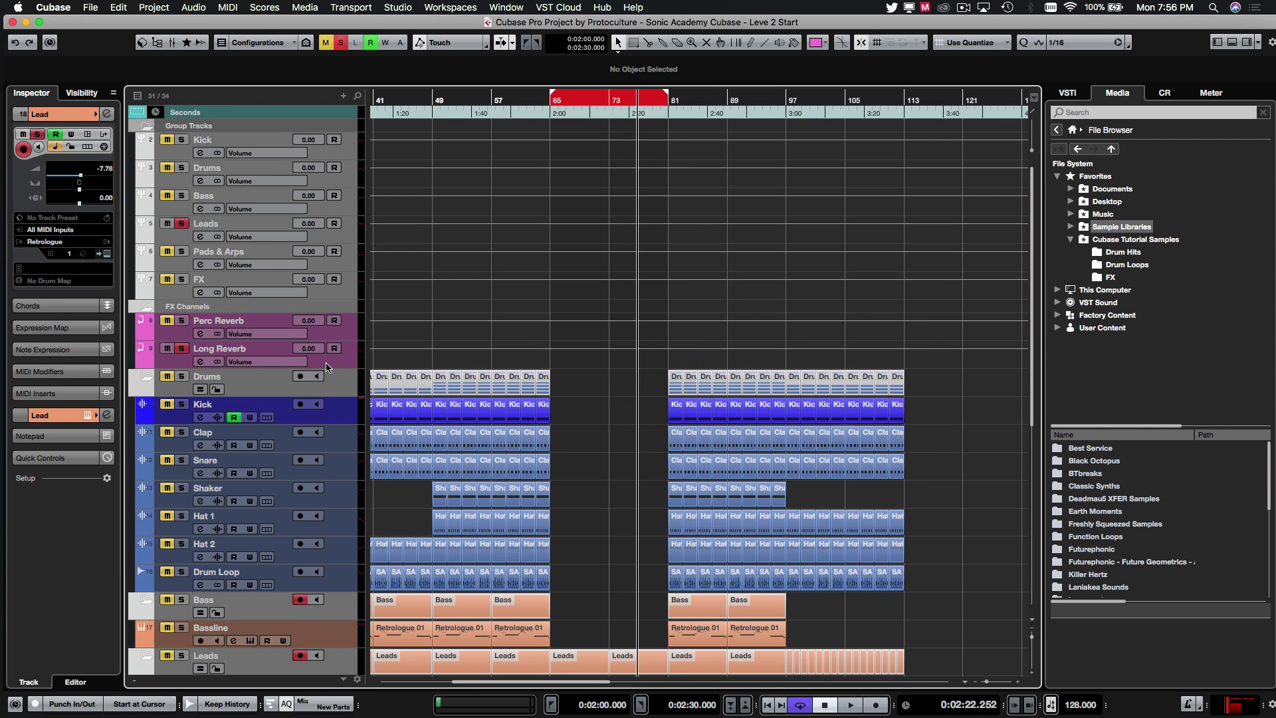
pyautogui.click(354, 363)
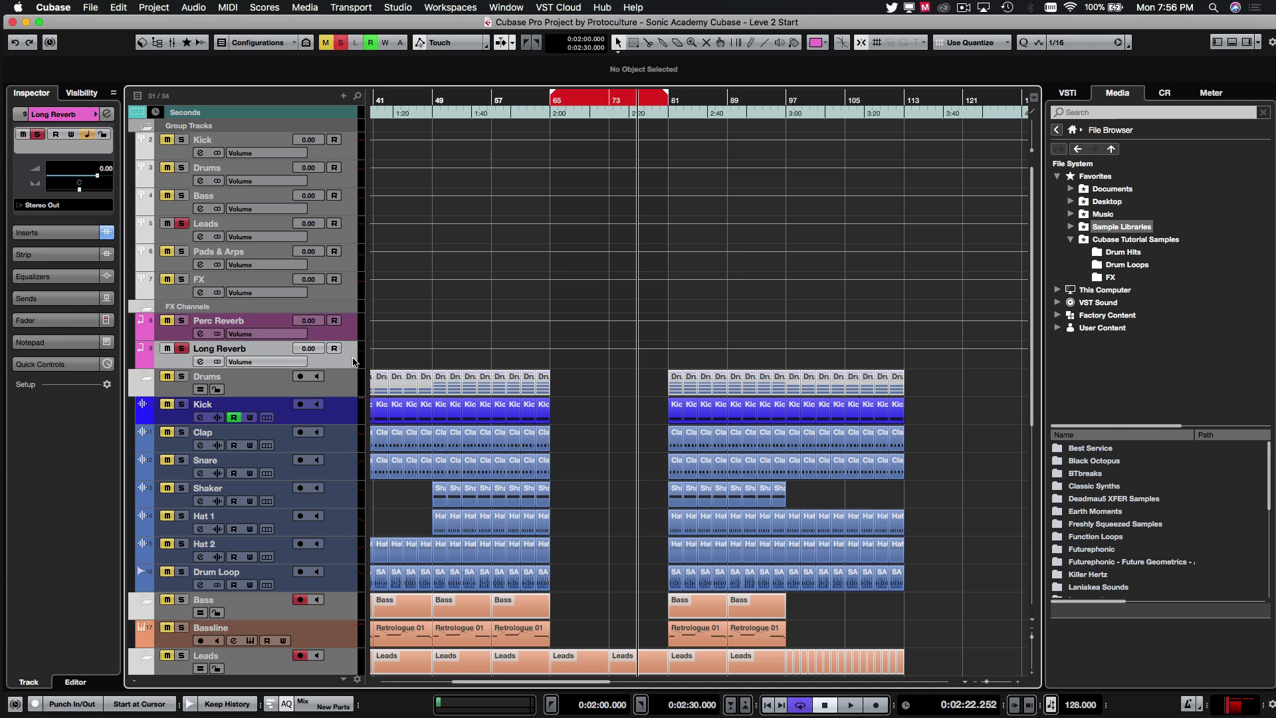
pyautogui.click(199, 362)
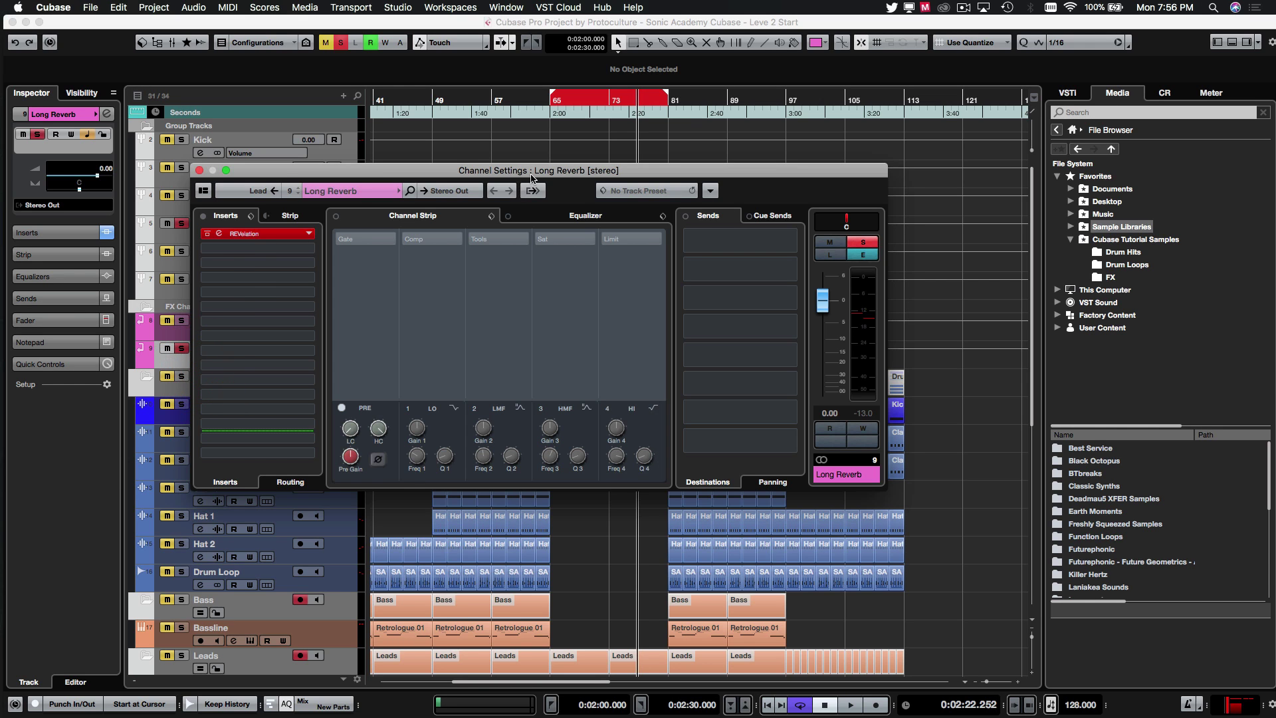
pyautogui.moveTo(519, 161); pyautogui.dragTo(737, 140)
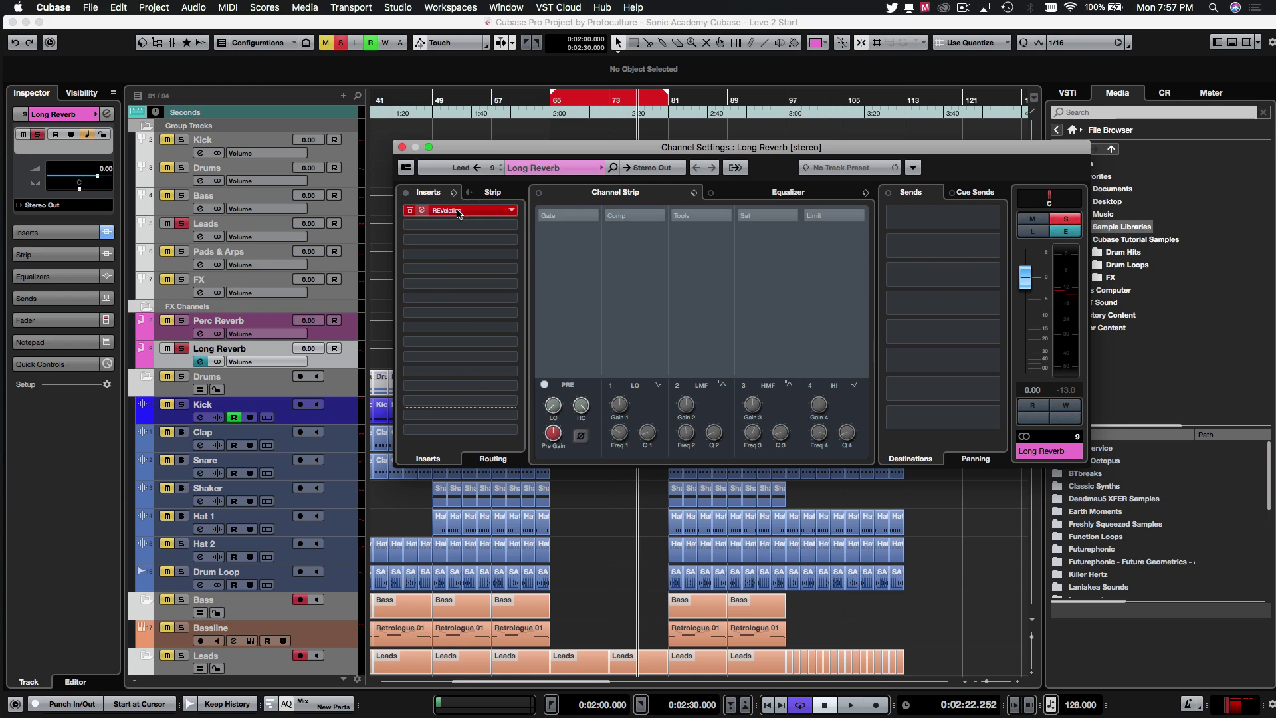
pyautogui.click(456, 232)
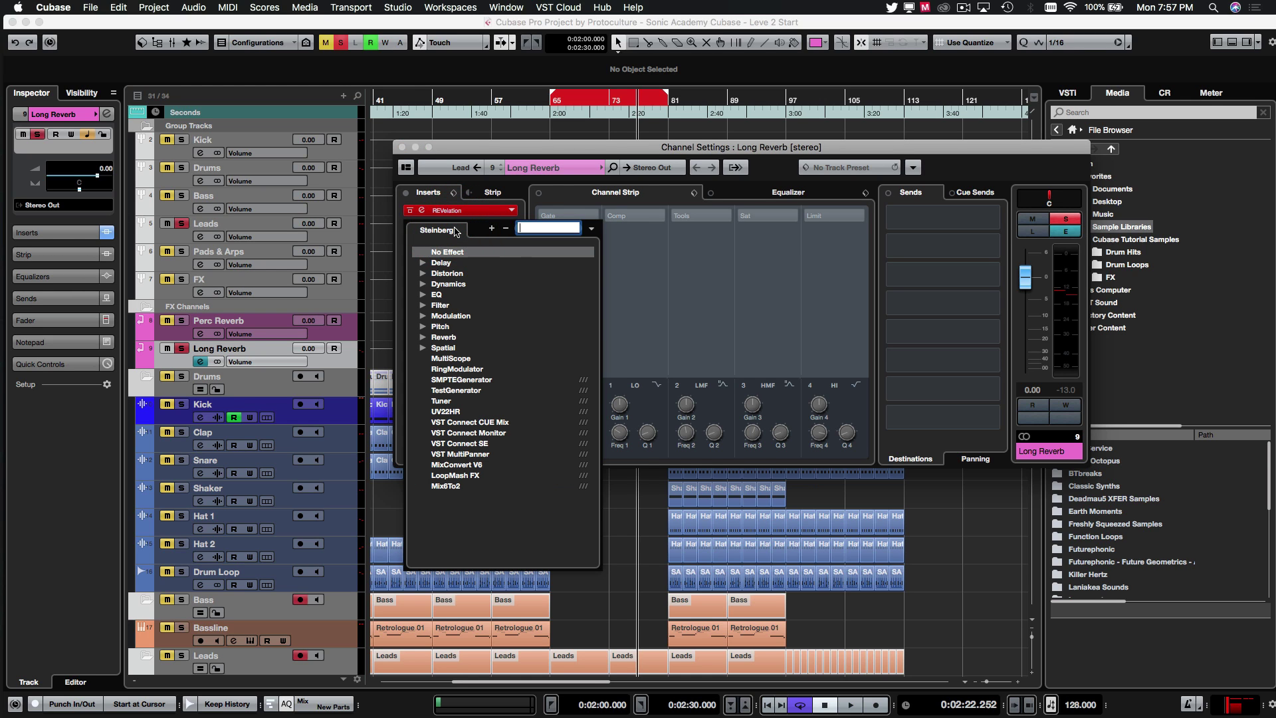
pyautogui.click(569, 157)
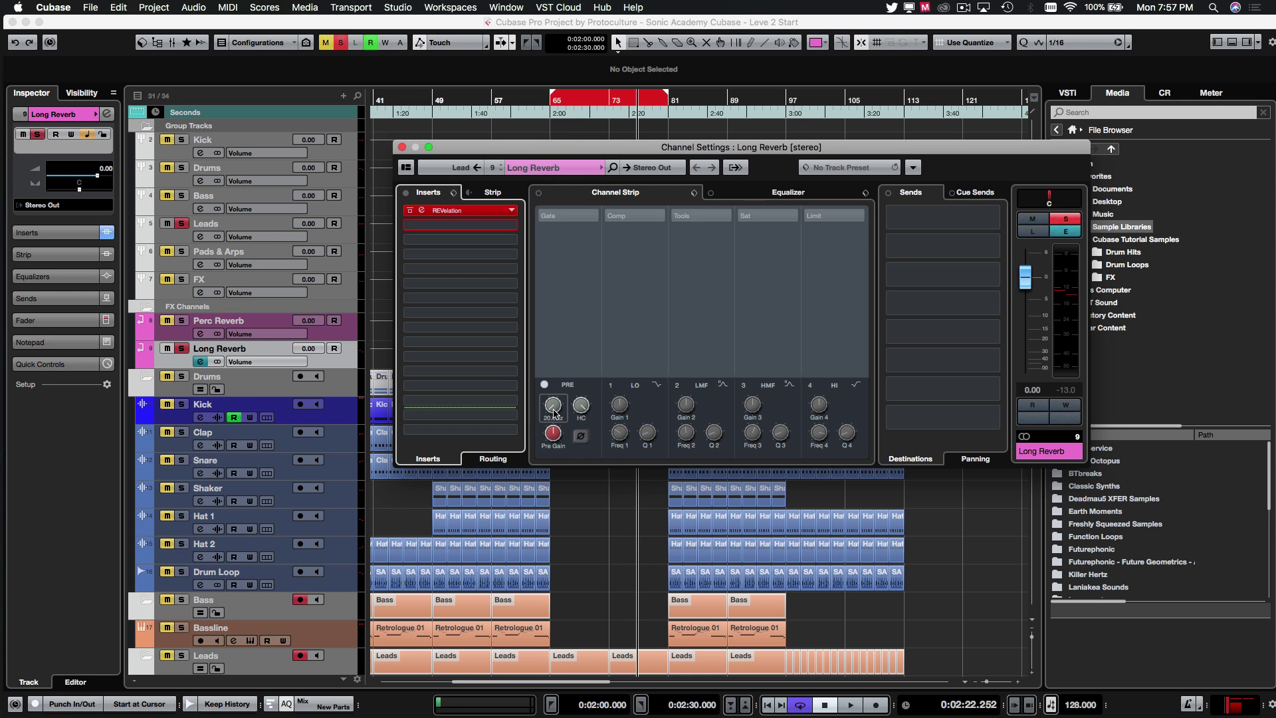
# Step: Set the Long Reverb channel's low cut to 500 Hz and its high cut to about 13 kHz while auditioning
pyautogui.click(544, 384)
pyautogui.moveTo(551, 409); pyautogui.dragTo(556, 394)
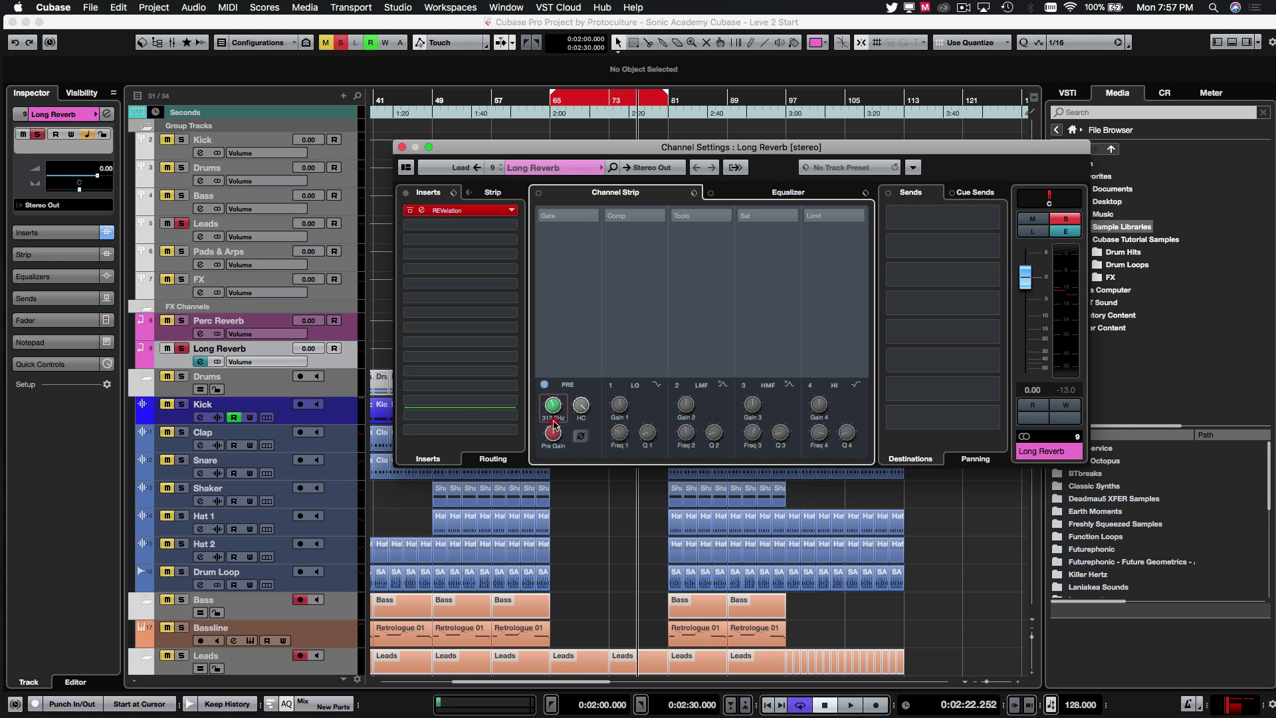
pyautogui.doubleClick(554, 423)
pyautogui.press('Return')
pyautogui.press('space')
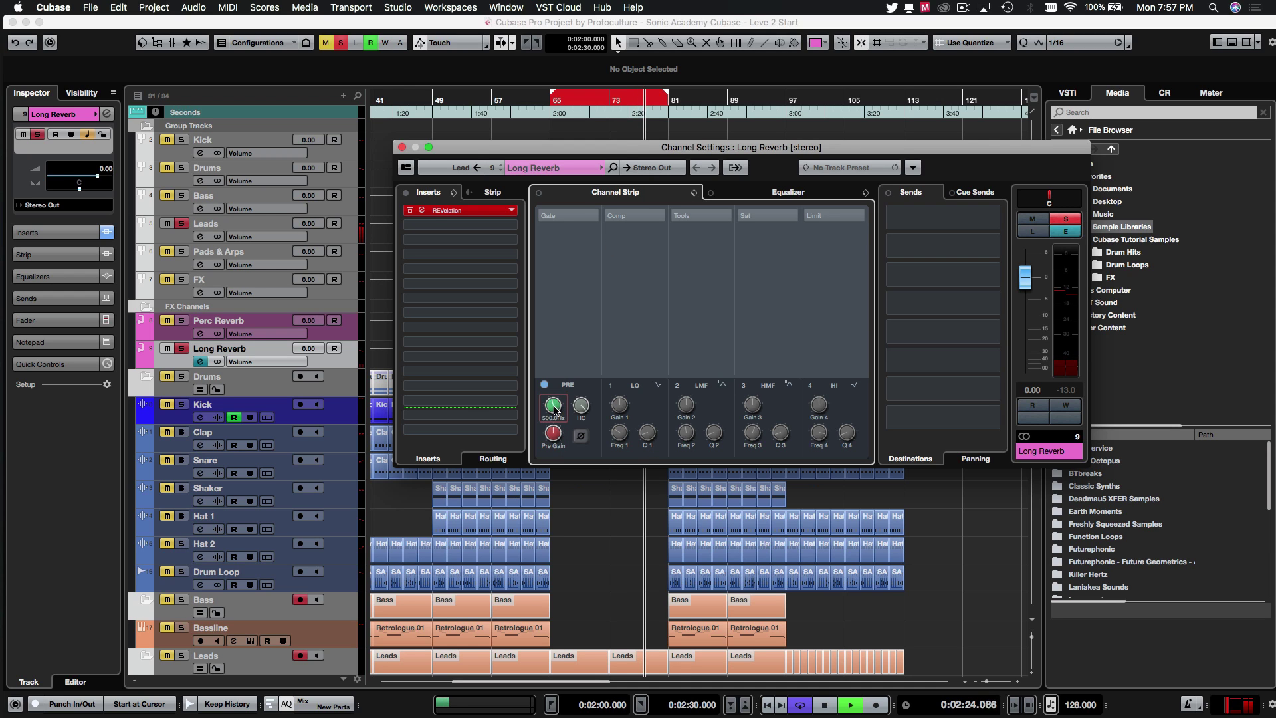
pyautogui.click(582, 405)
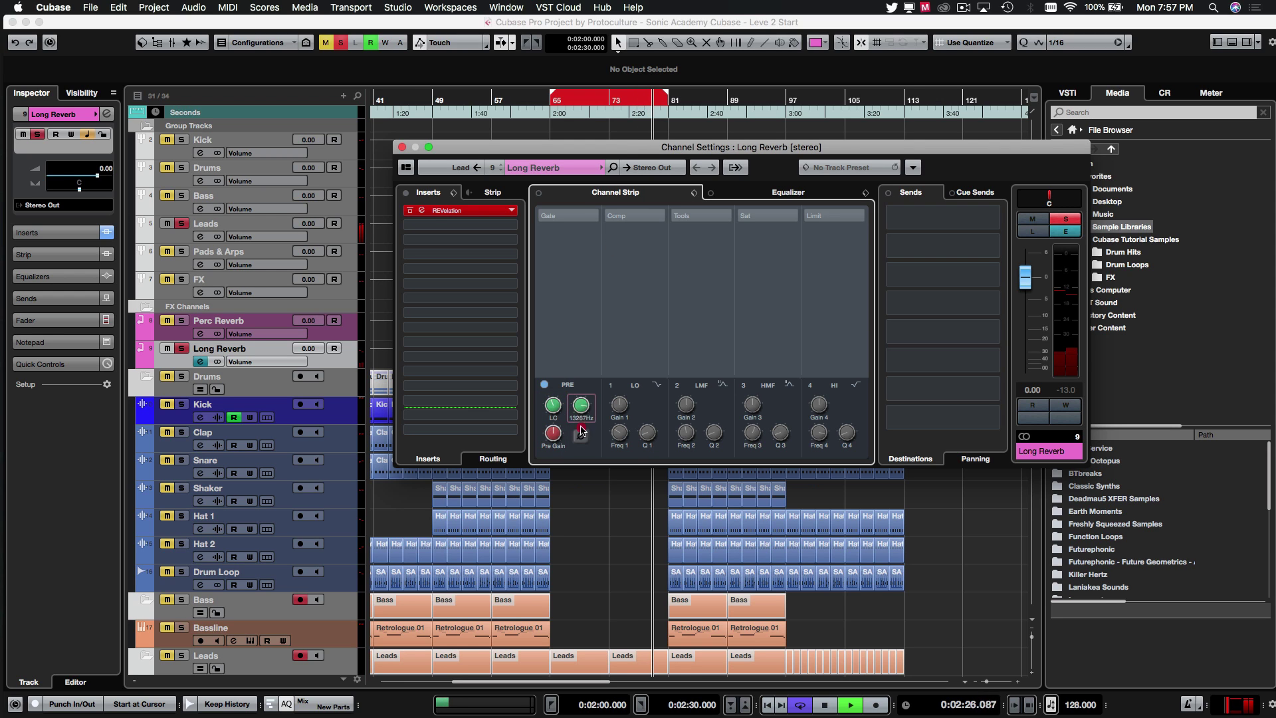
pyautogui.press('space')
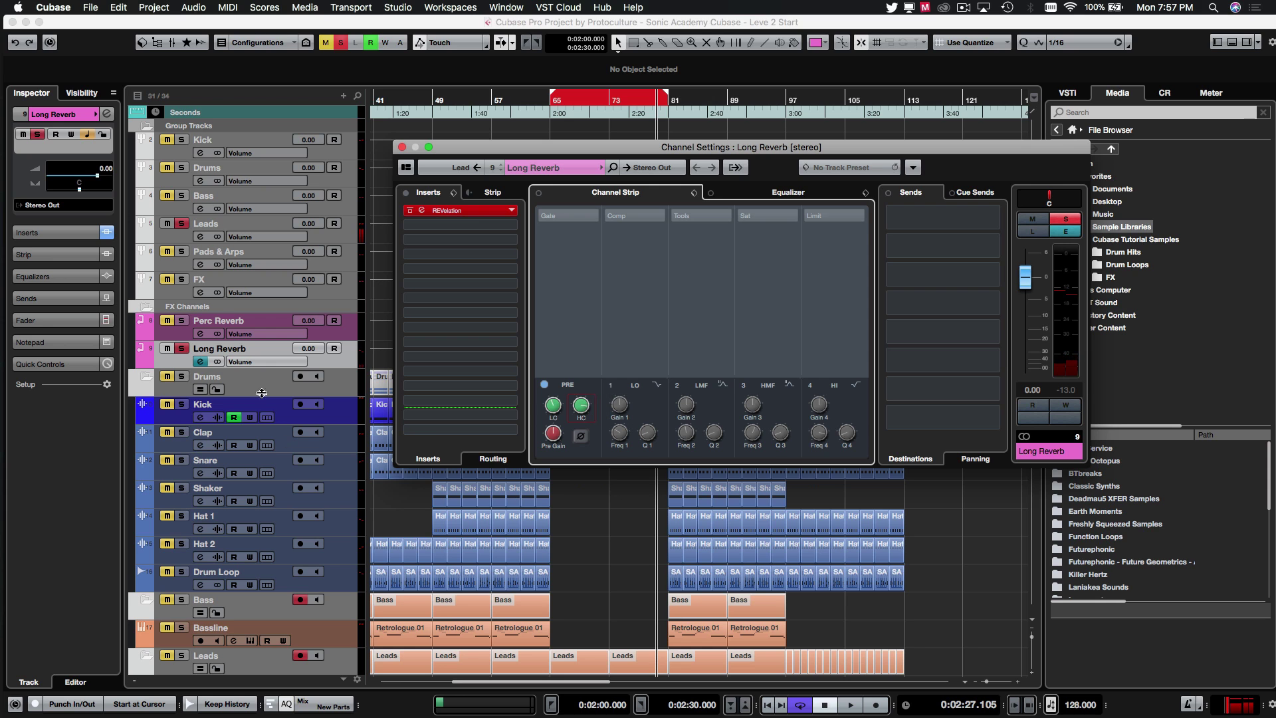
pyautogui.press('space')
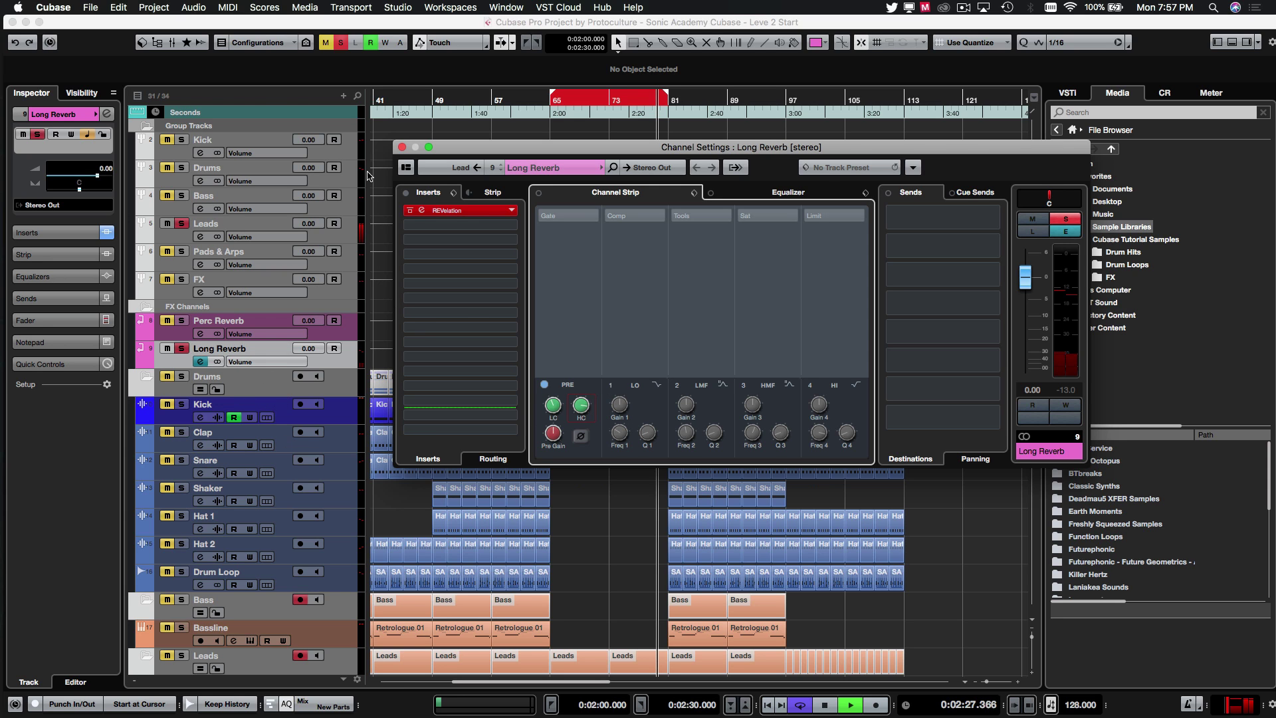
# Step: Raise the Lead's Long Reverb send to about -14.0 dB during playback, close the channel settings and stop
pyautogui.click(401, 147)
pyautogui.scroll(-3, 611, 410)
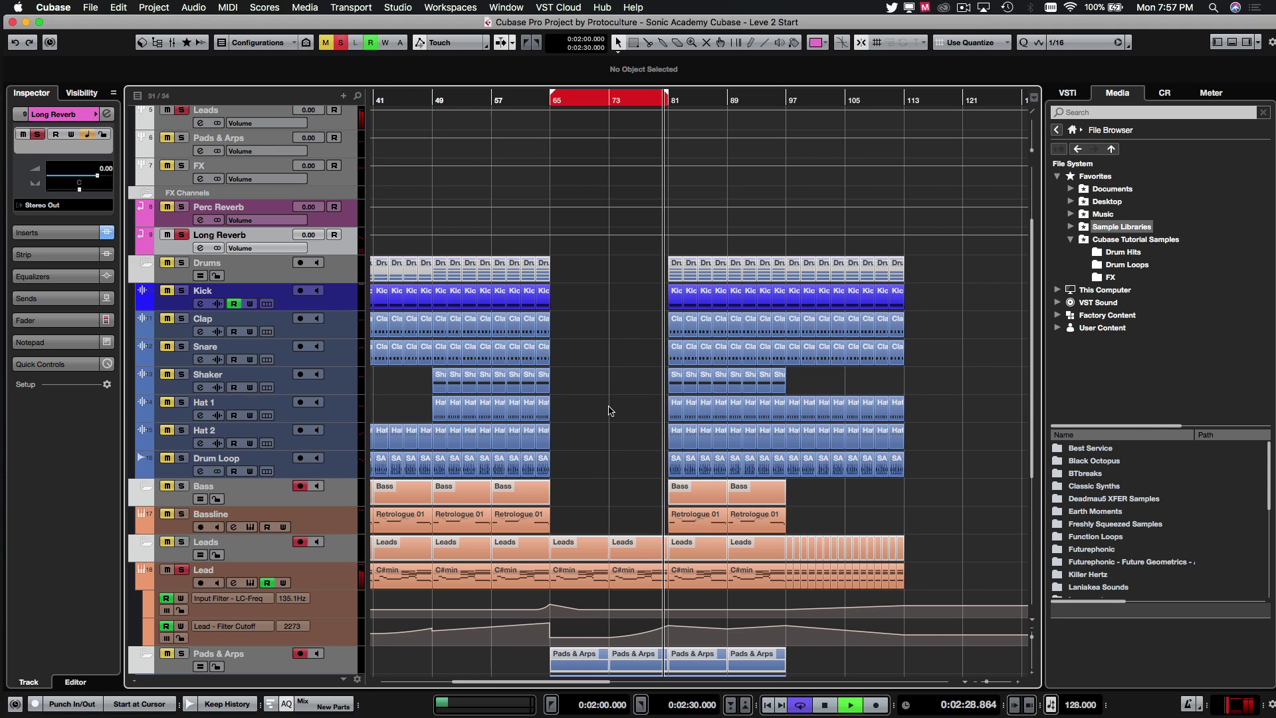
pyautogui.click(234, 583)
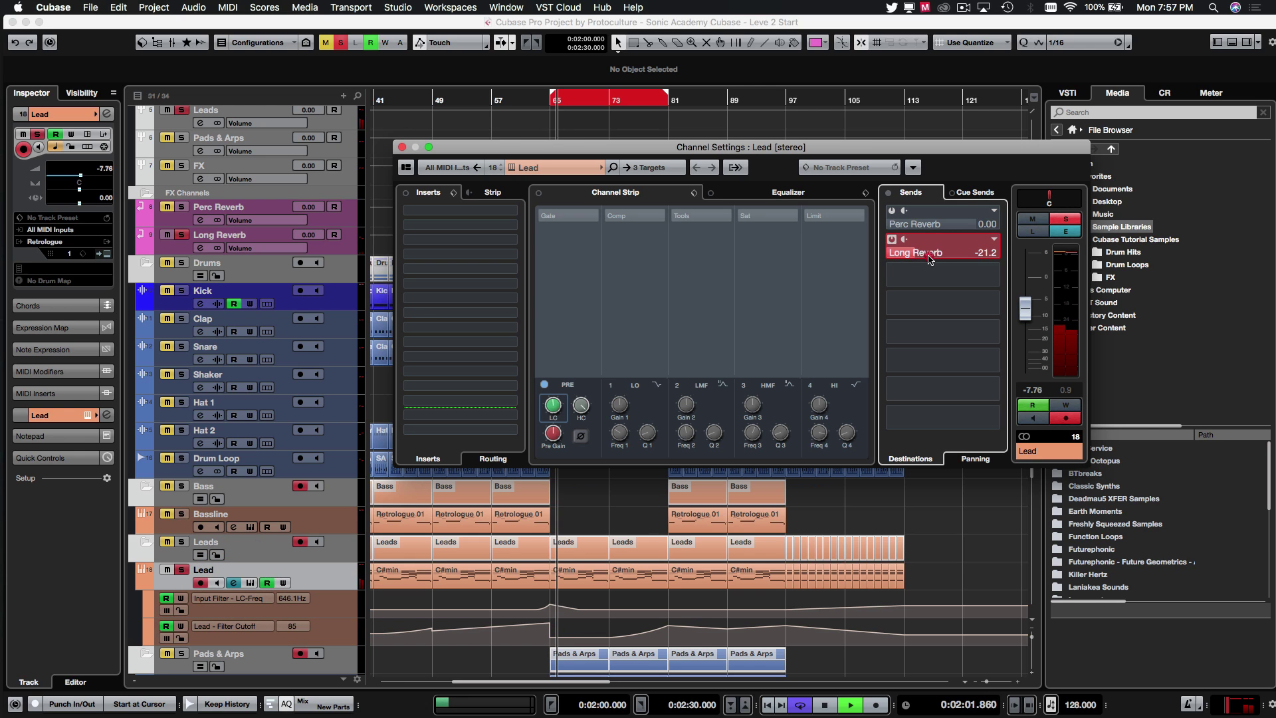
pyautogui.moveTo(929, 253); pyautogui.dragTo(923, 256)
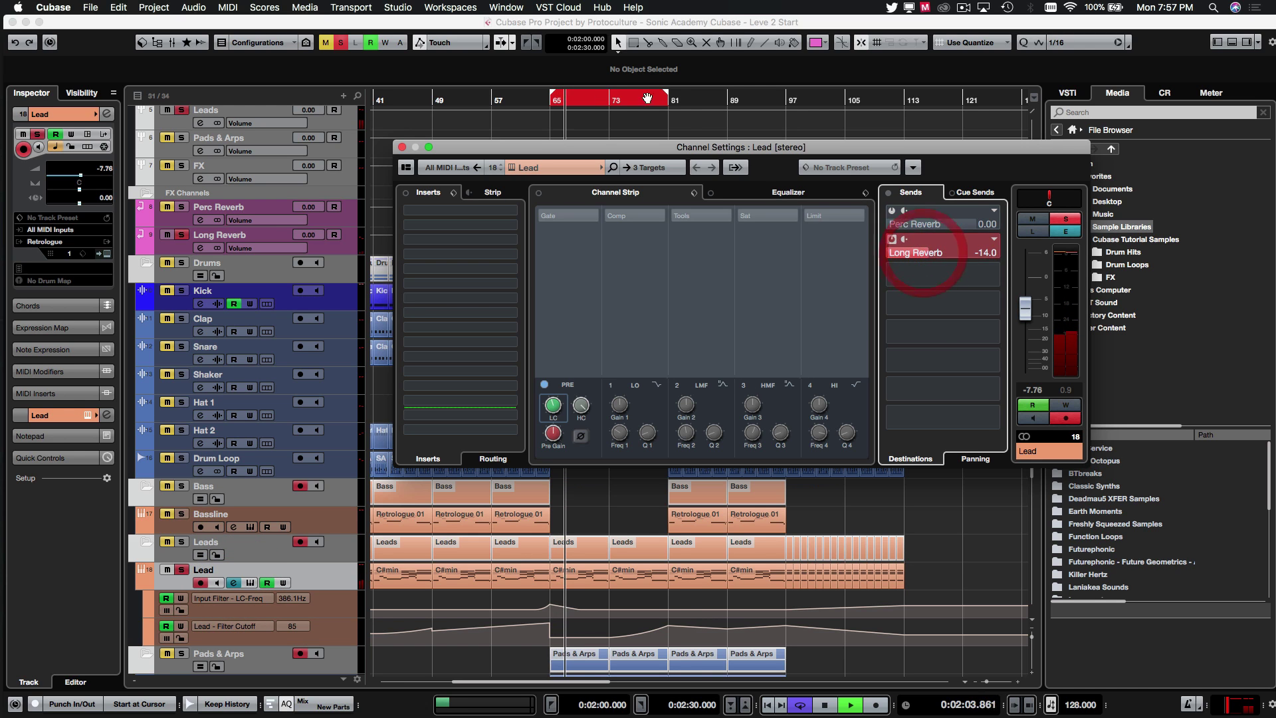
pyautogui.press('super+w')
pyautogui.click(954, 295)
pyautogui.press('space')
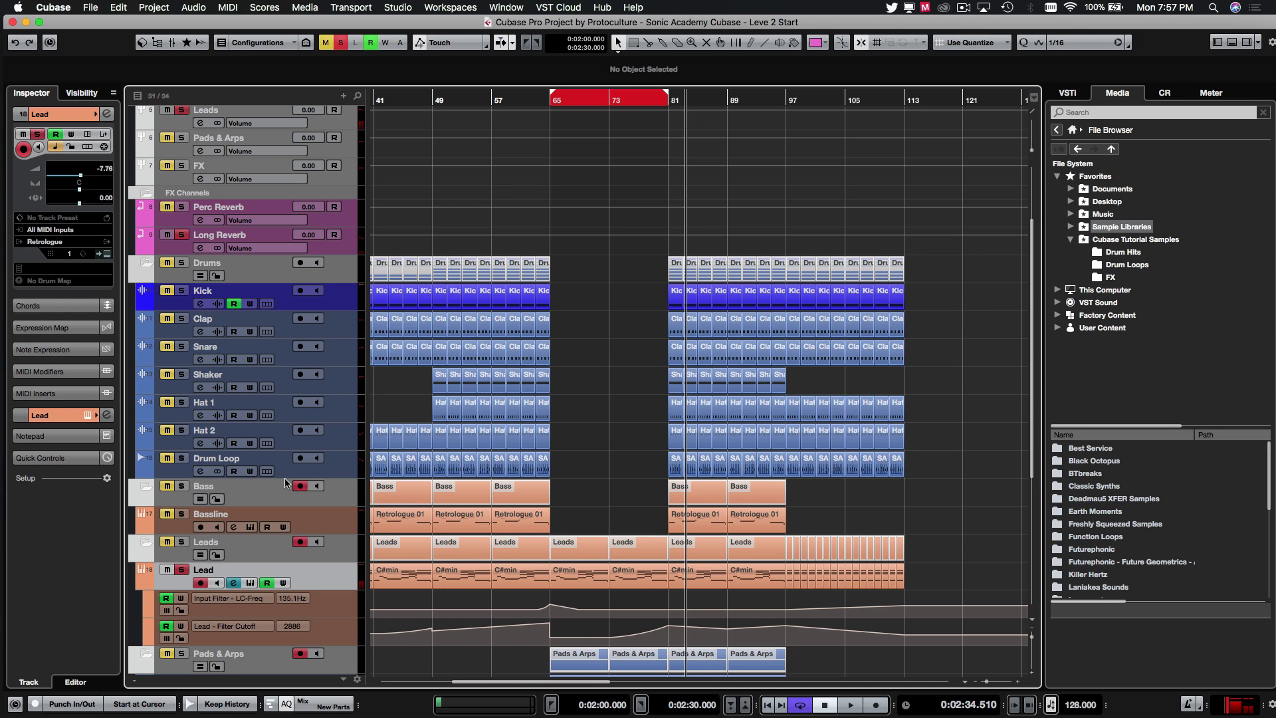
# Step: Turn off solo on the Lead track
pyautogui.scroll(-4, 214, 235)
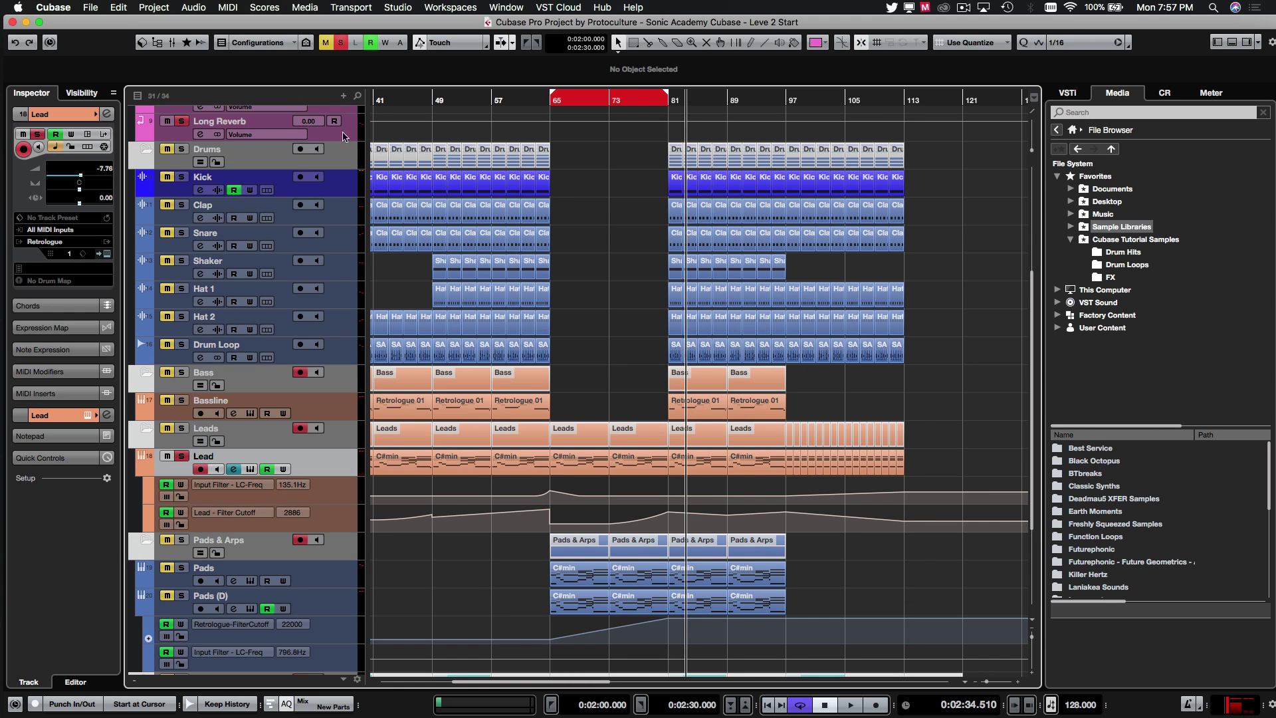
pyautogui.click(560, 278)
pyautogui.click(181, 456)
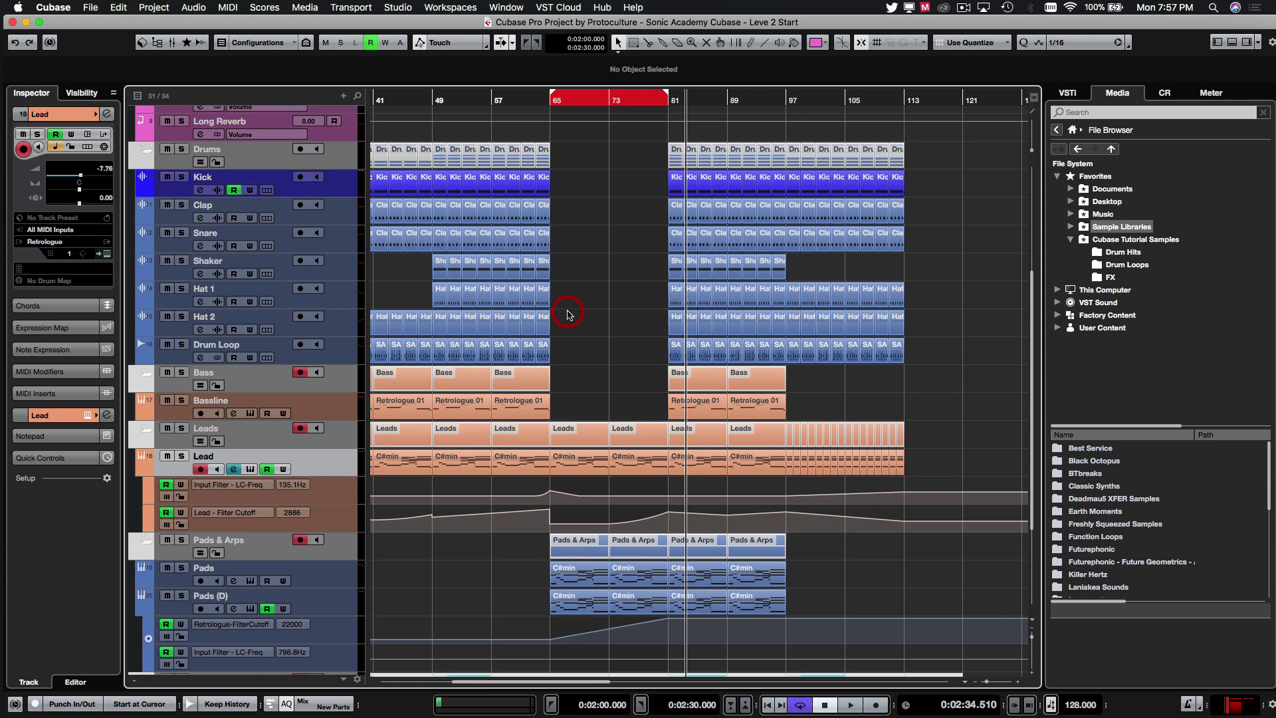
# Step: Inspect the Perc Reverb and Long Reverb FX channels by selecting each in turn
pyautogui.scroll(8, 565, 325)
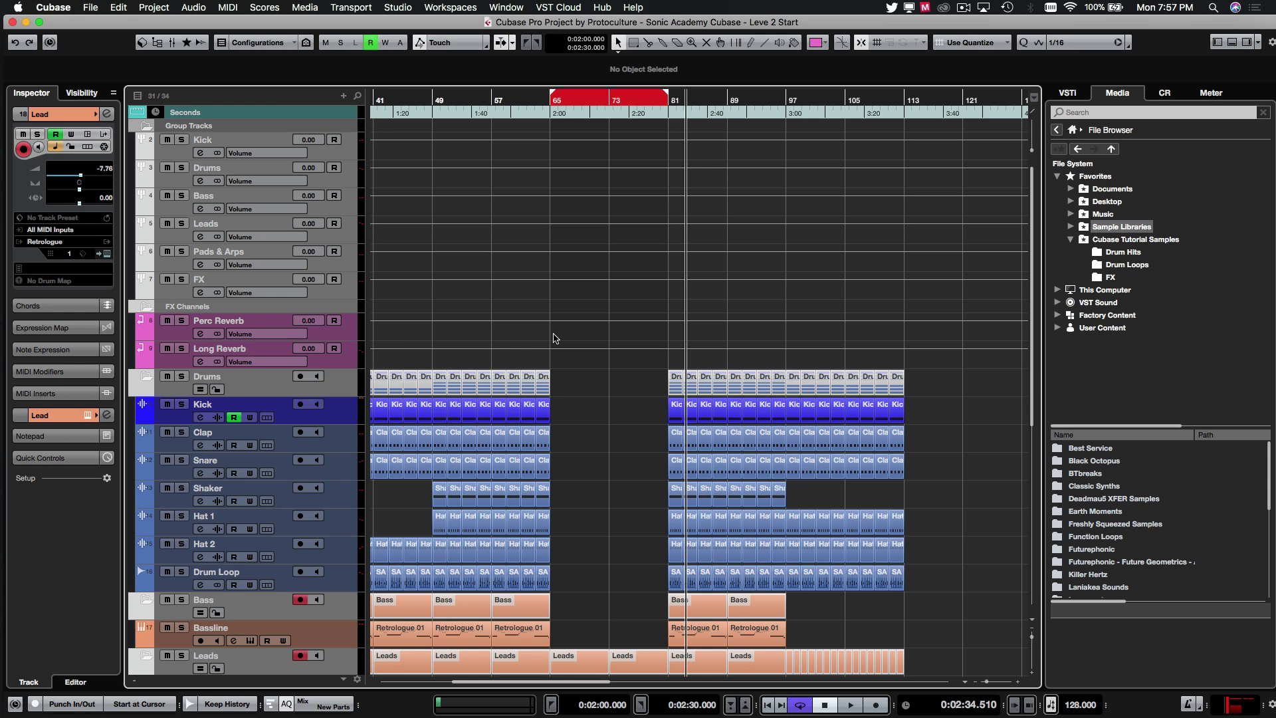
pyautogui.click(348, 356)
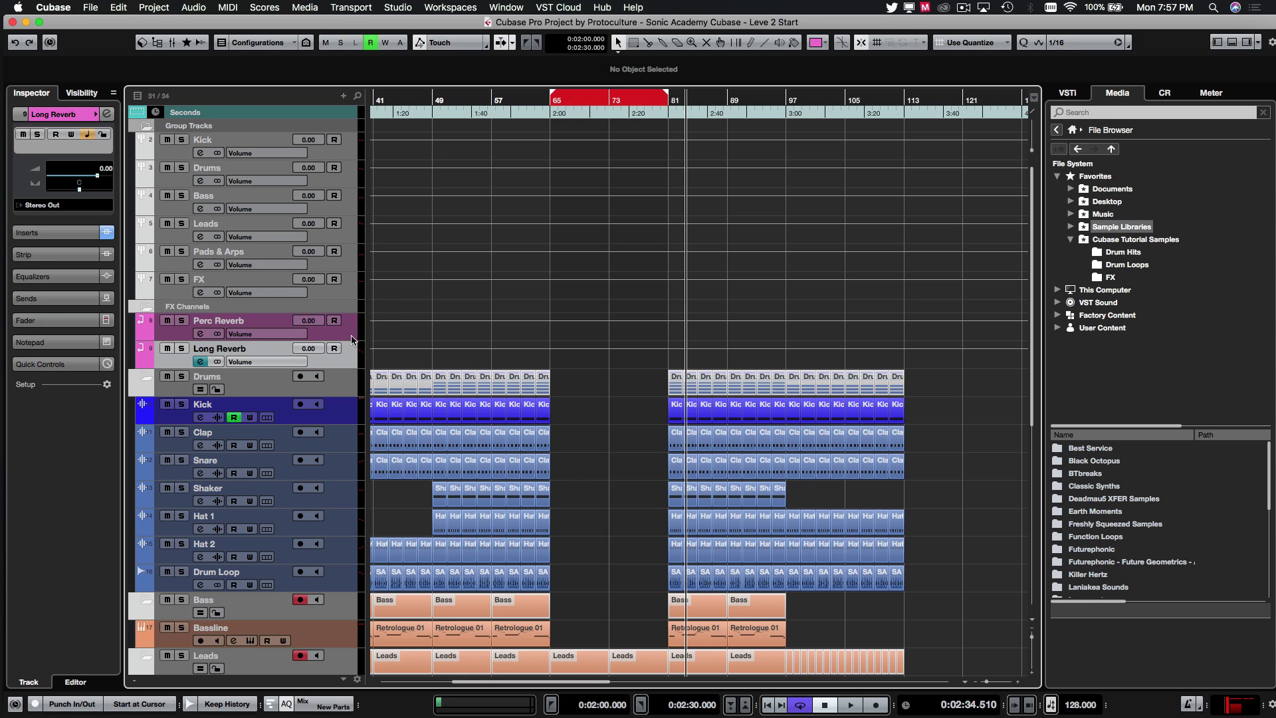
pyautogui.click(347, 336)
pyautogui.click(617, 405)
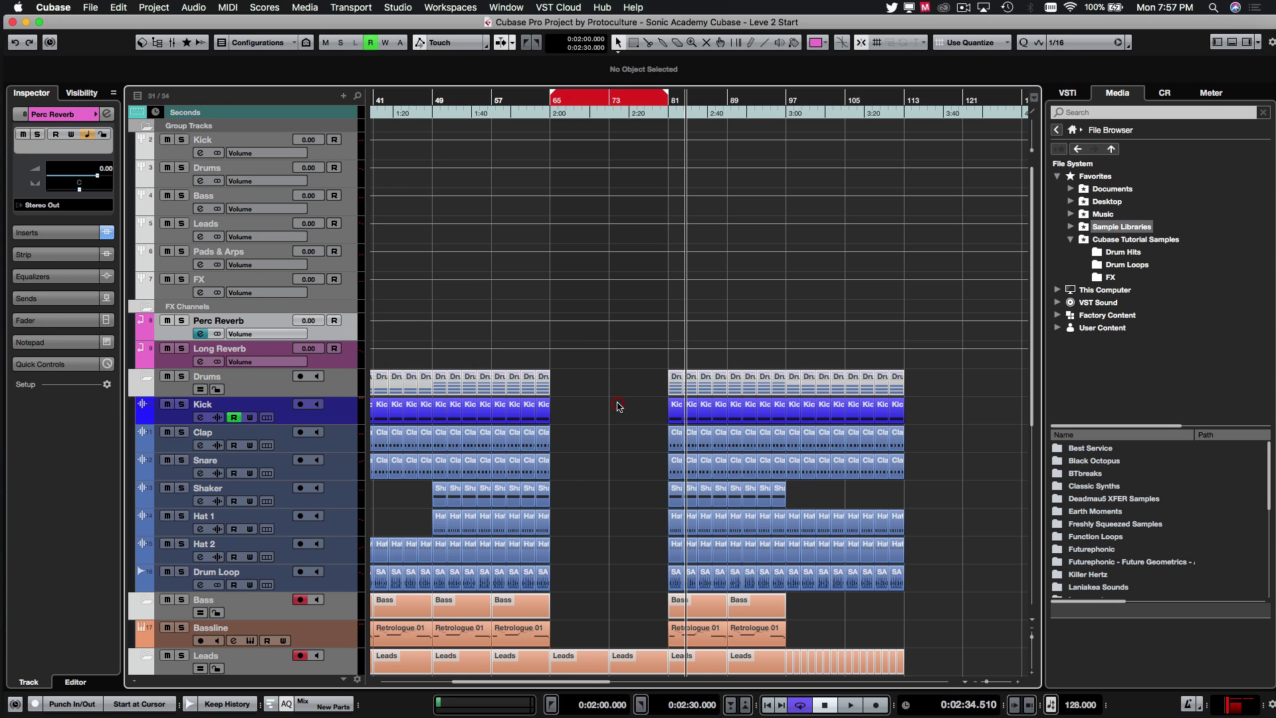
pyautogui.click(180, 365)
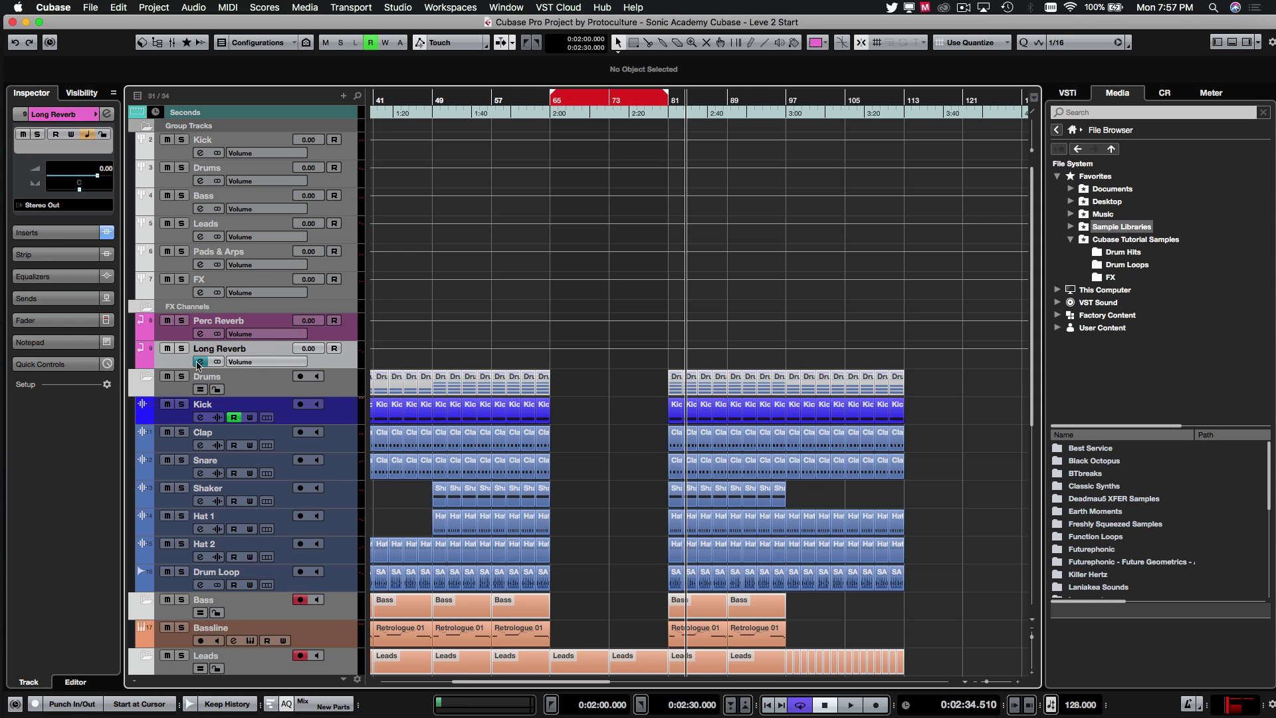
pyautogui.click(336, 333)
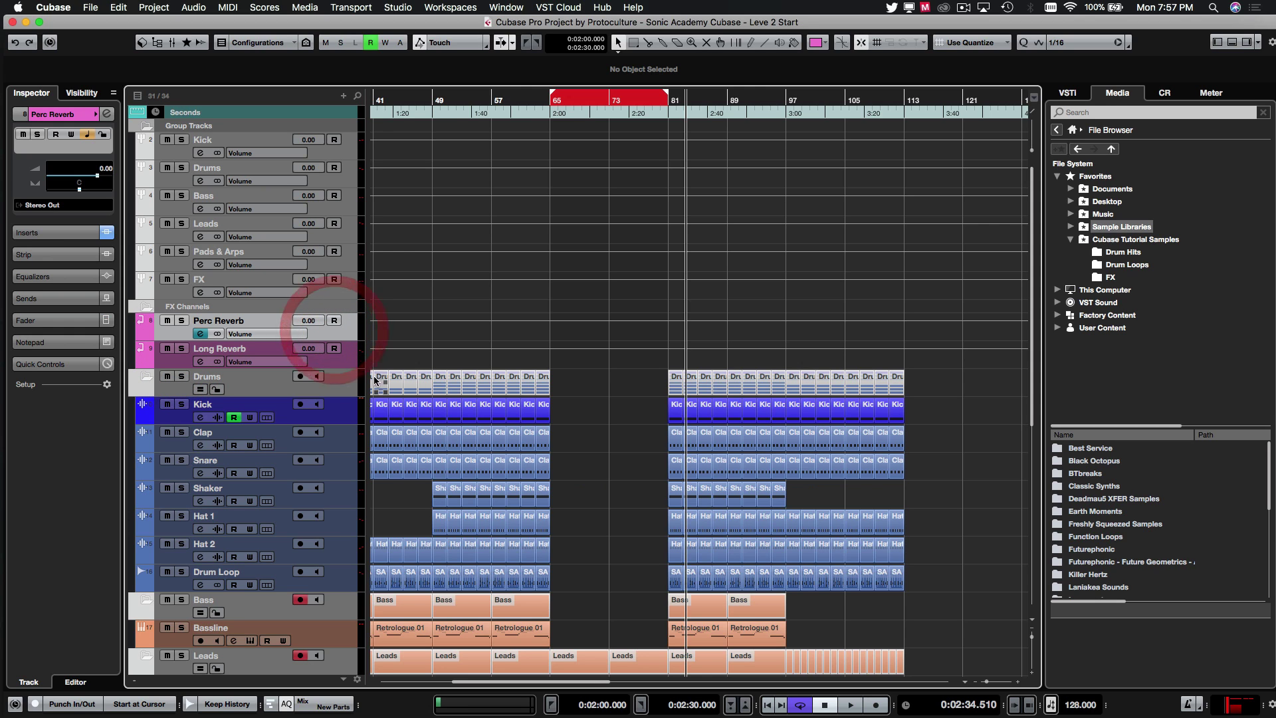
pyautogui.click(347, 365)
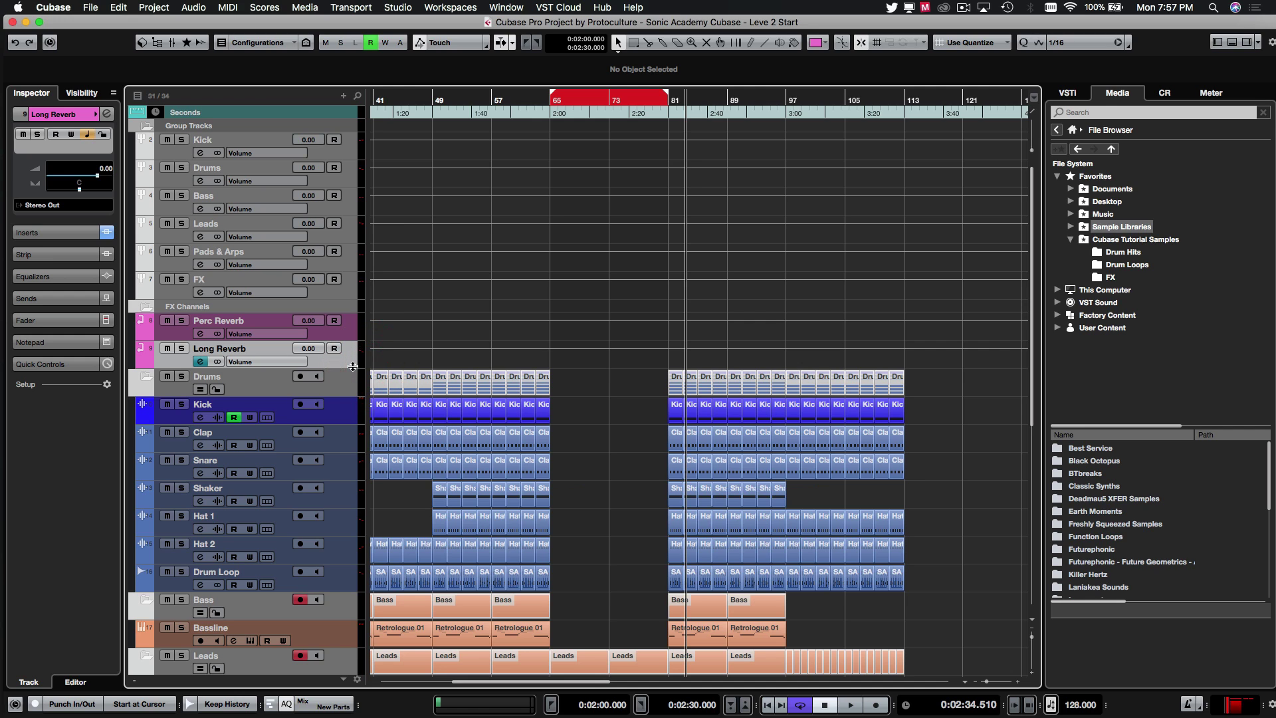
pyautogui.click(338, 333)
pyautogui.click(343, 361)
pyautogui.moveTo(685, 552); pyautogui.dragTo(257, 529)
pyautogui.click(738, 466)
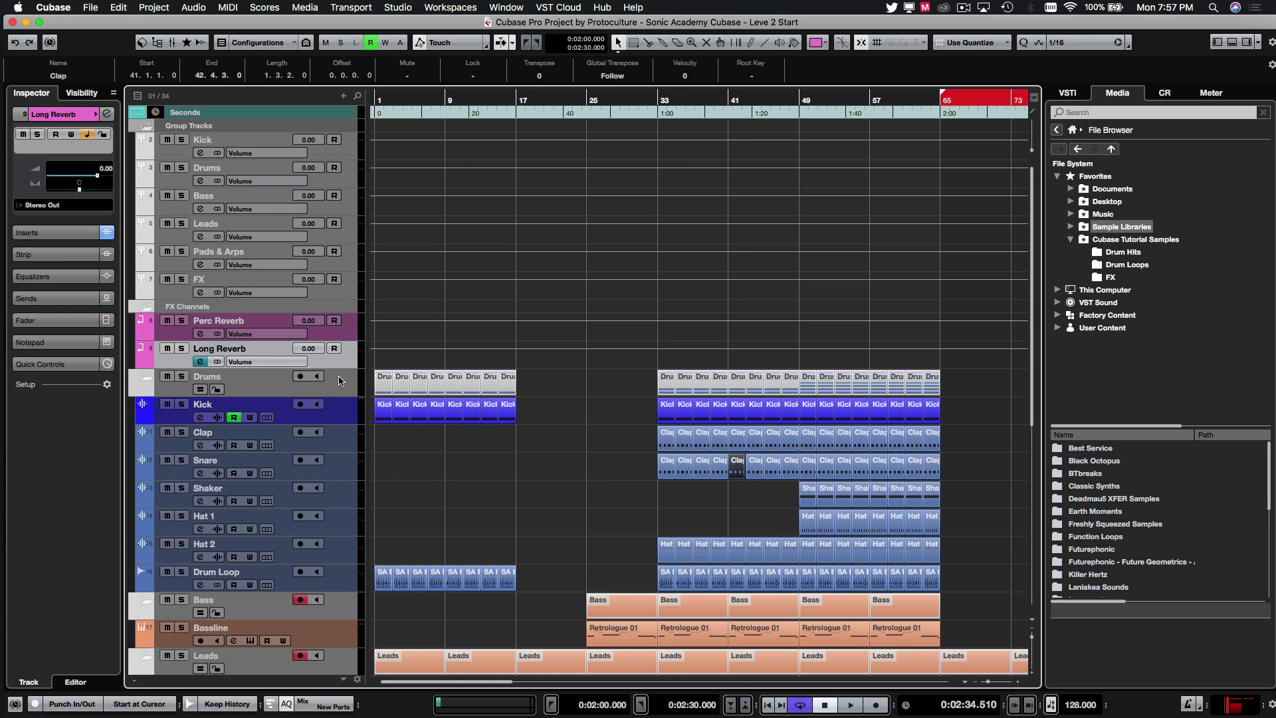
pyautogui.press('g')
pyautogui.press('g')
pyautogui.press('g')
pyautogui.press('g')
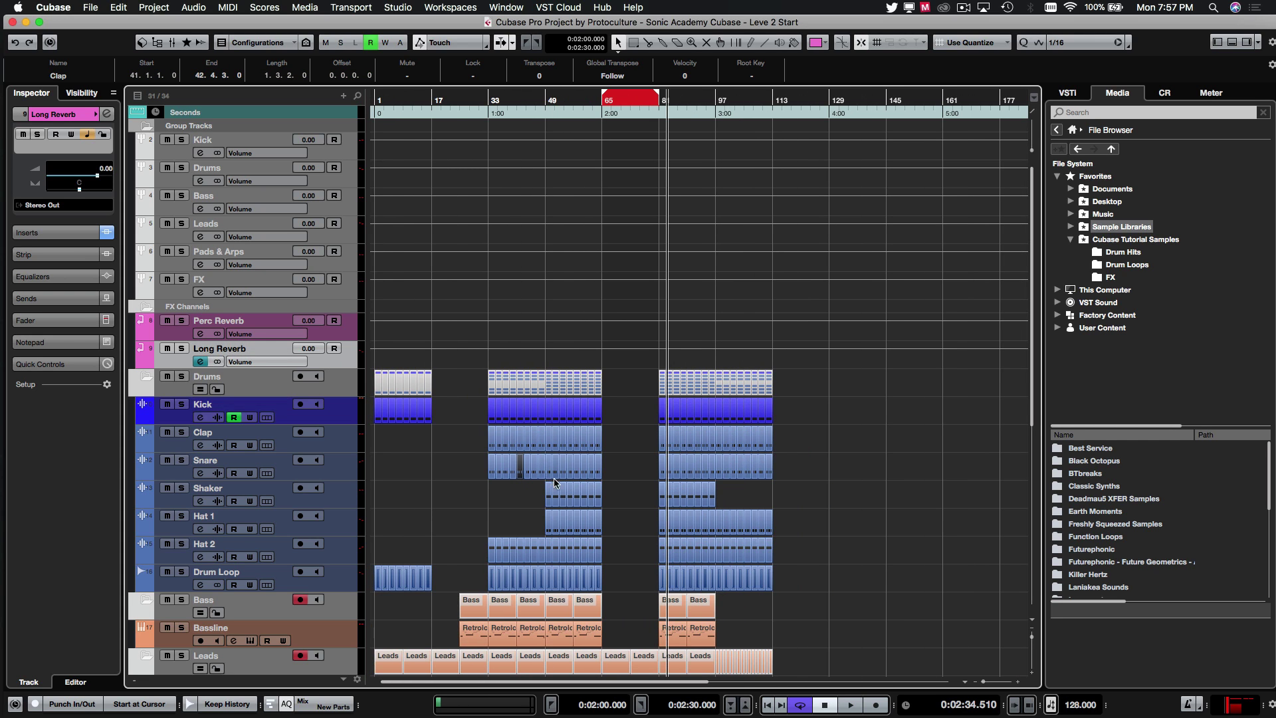
pyautogui.click(466, 484)
pyautogui.press('h')
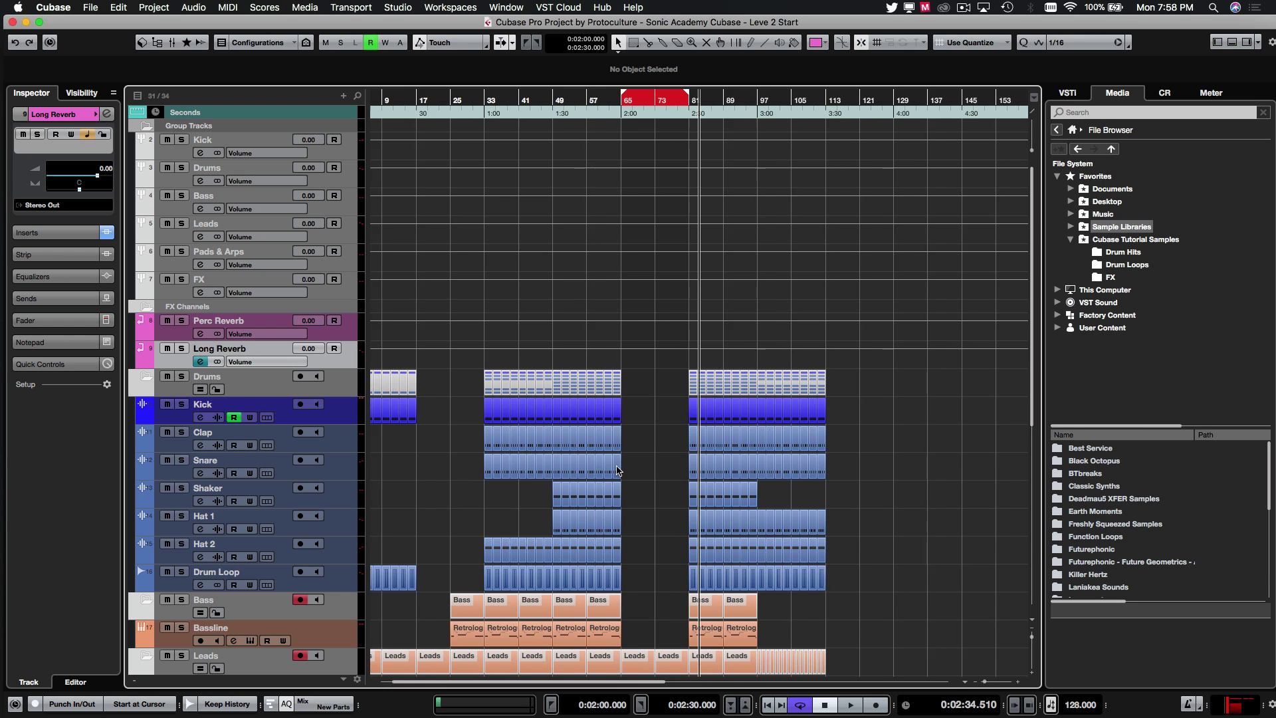
pyautogui.press('h')
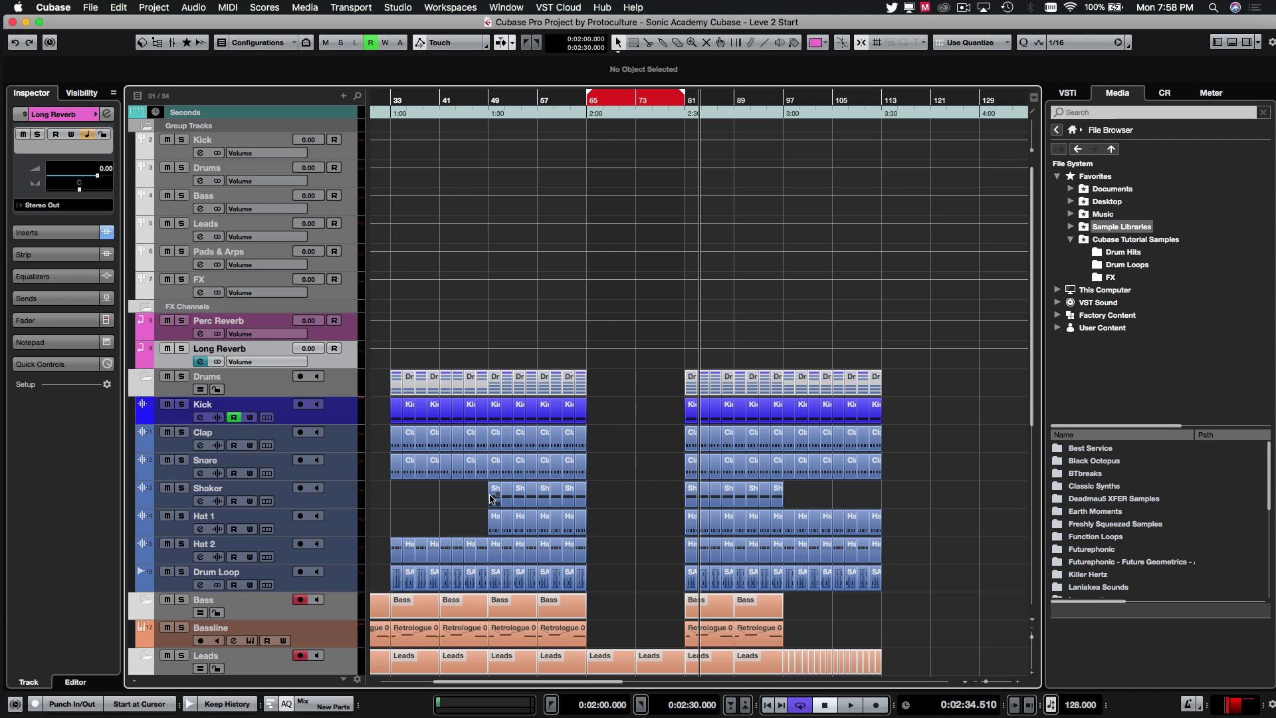
pyautogui.press('g')
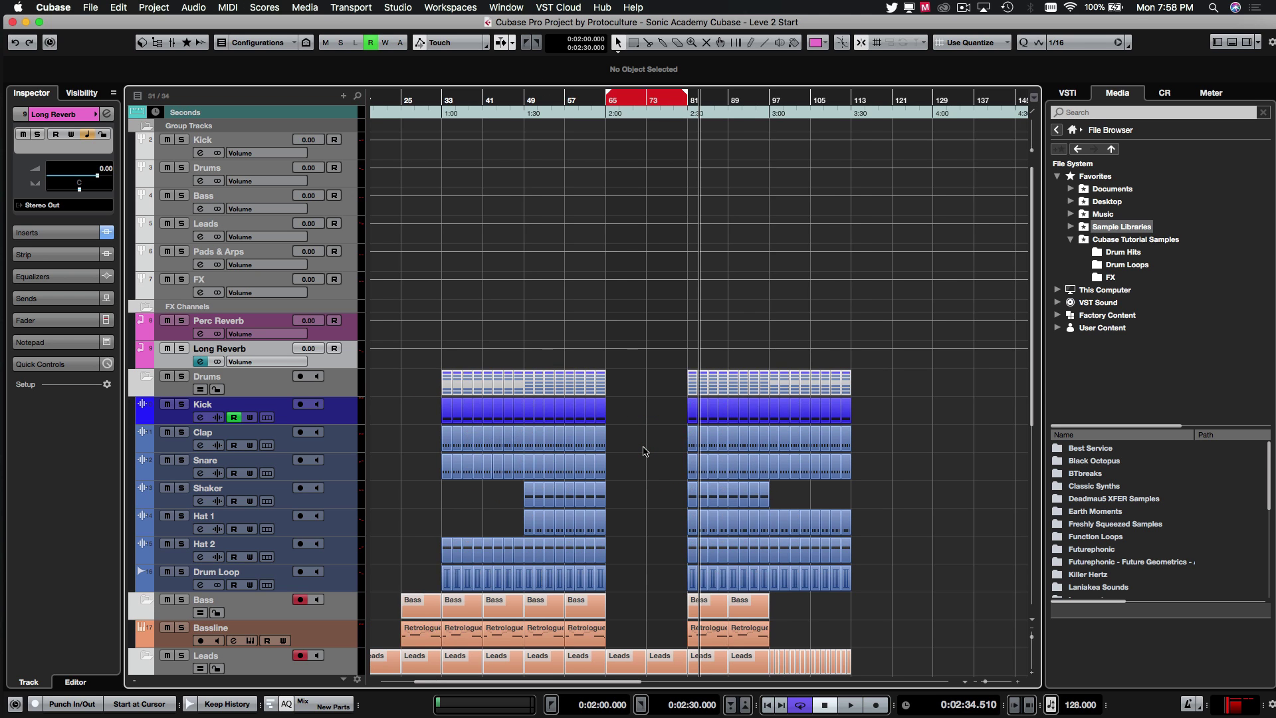
pyautogui.scroll(-5, 438, 399)
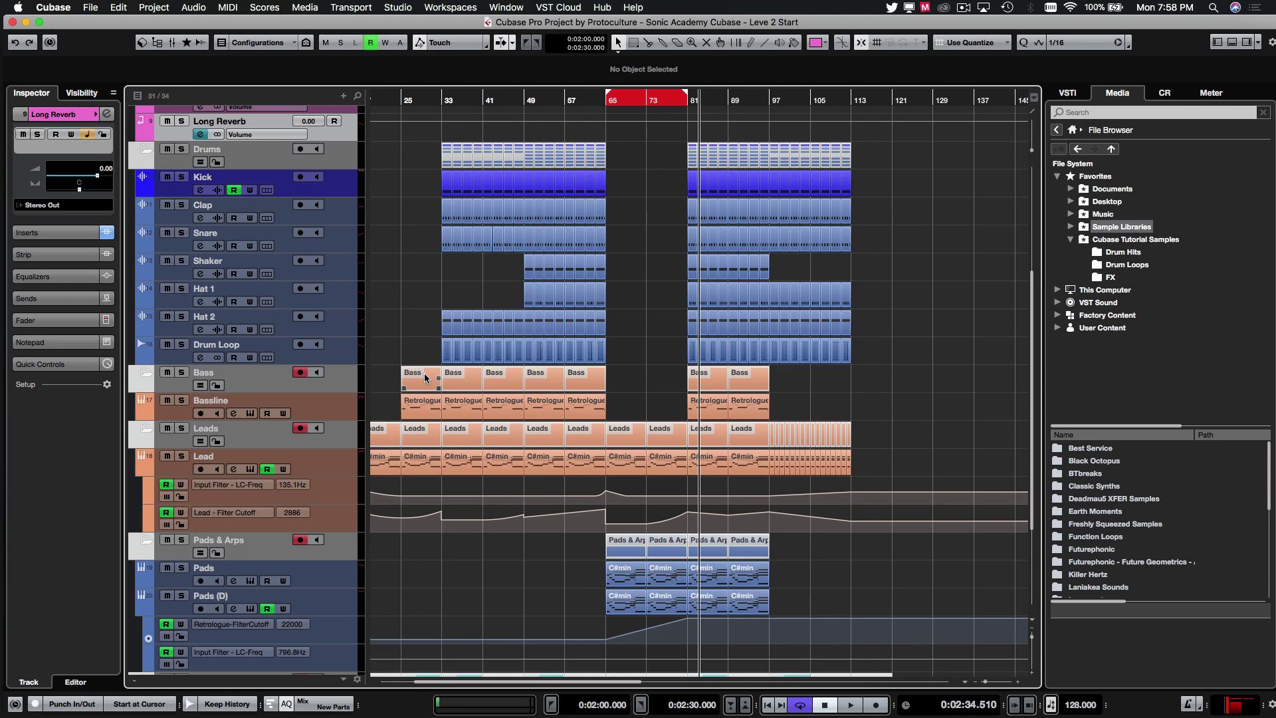
pyautogui.hscroll(-10, 426, 378)
pyautogui.click(456, 313)
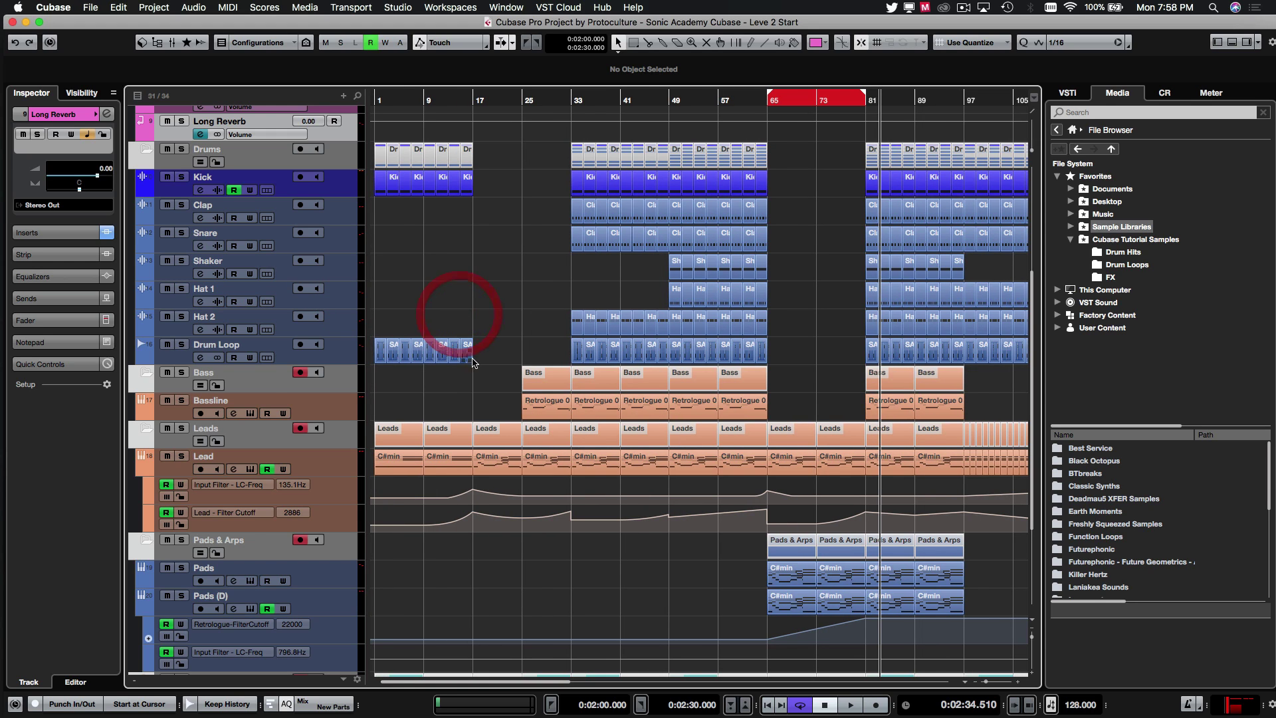
pyautogui.click(262, 356)
pyautogui.click(462, 325)
pyautogui.press('g')
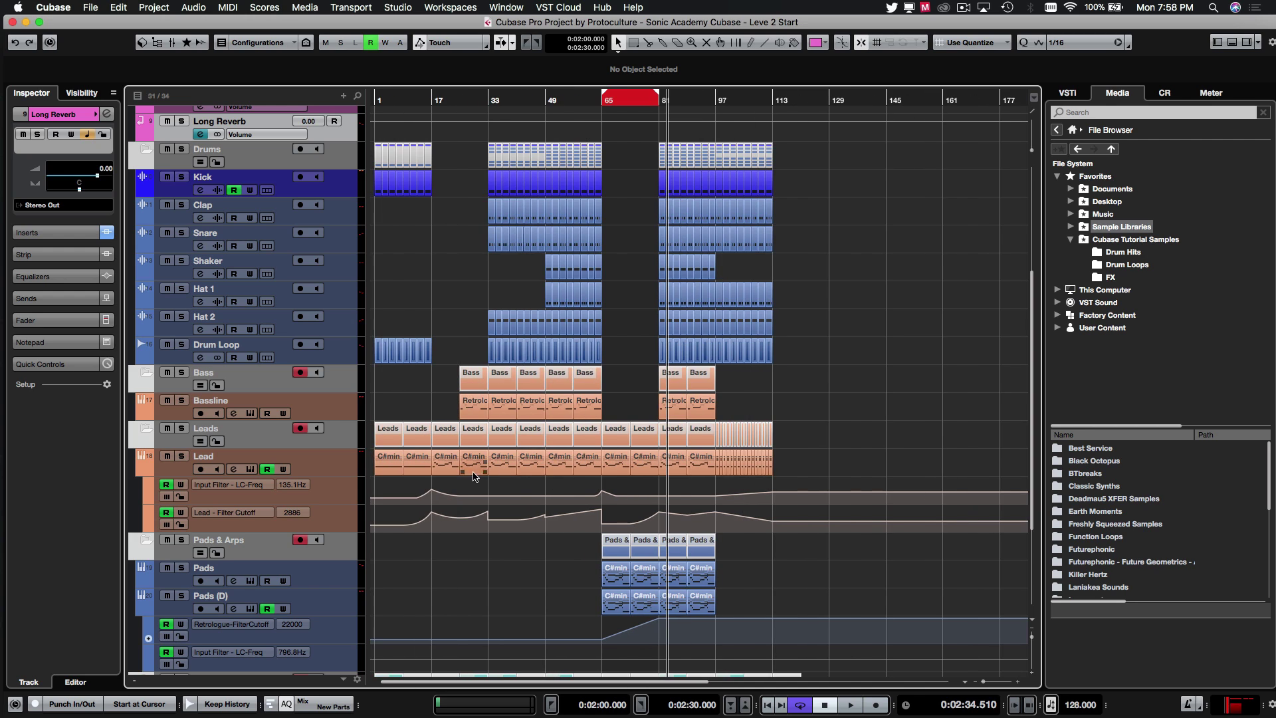
pyautogui.press('h')
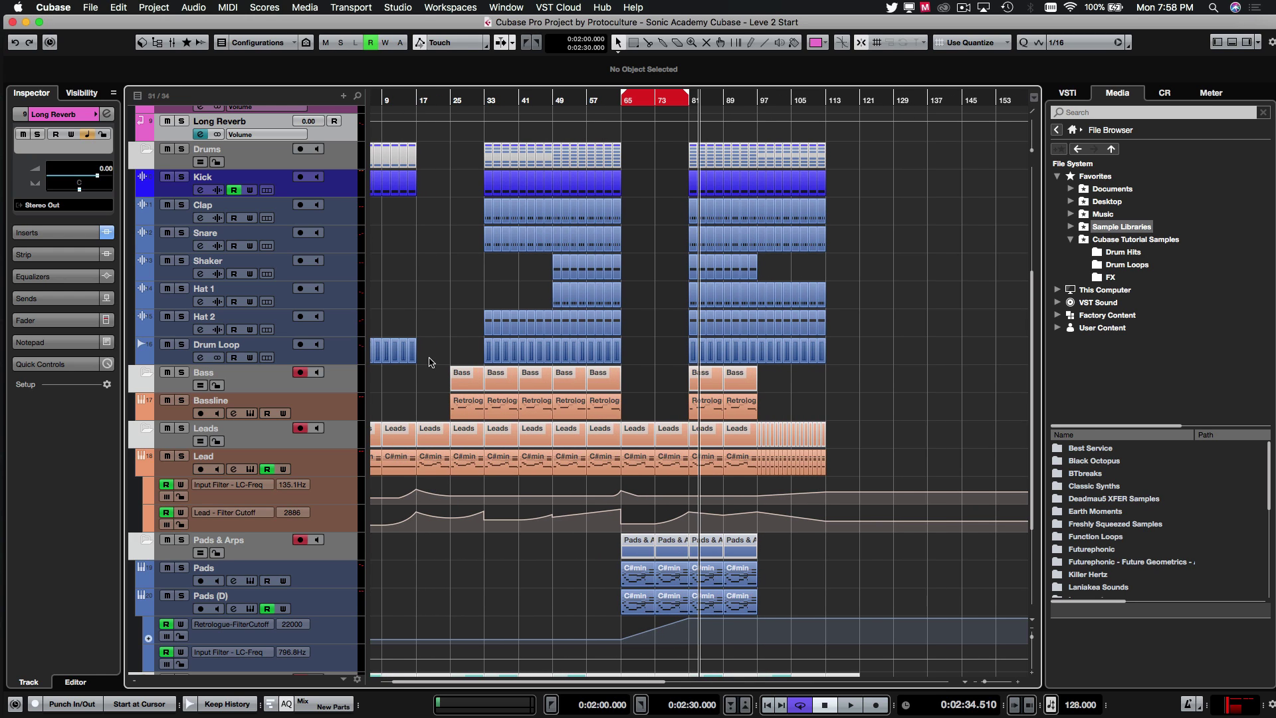
pyautogui.press('h')
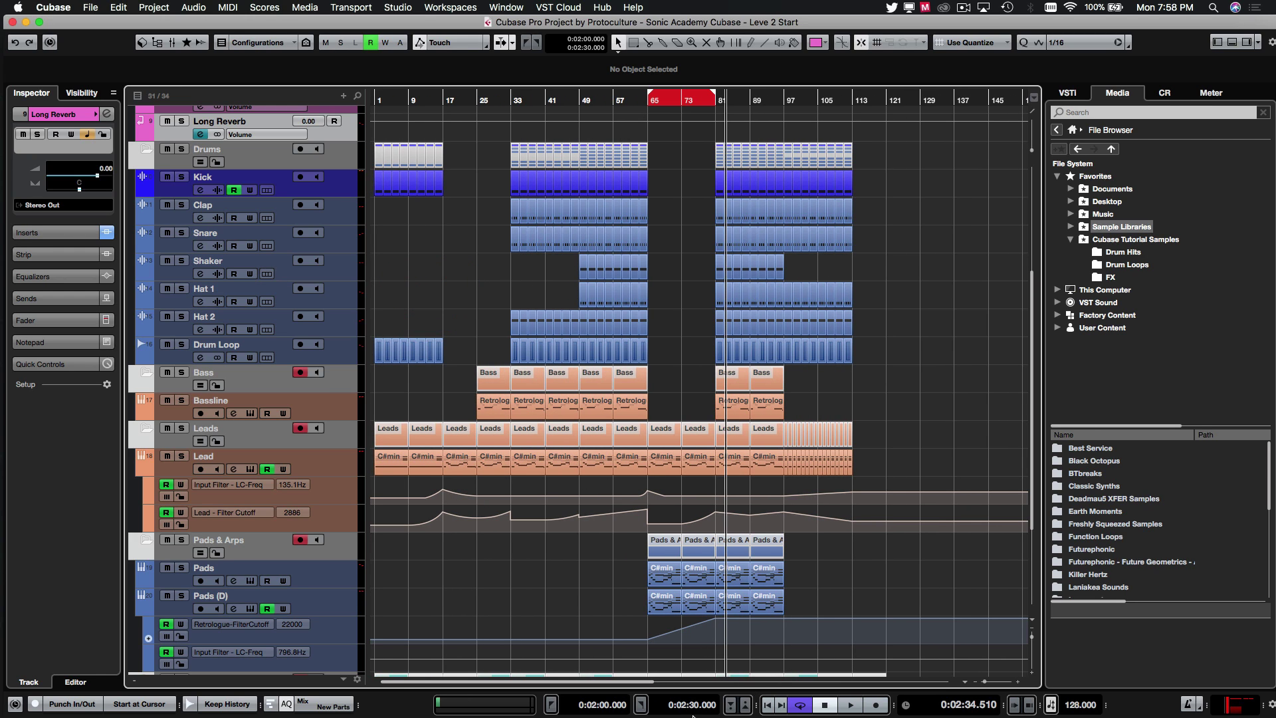
pyautogui.moveTo(691, 717)
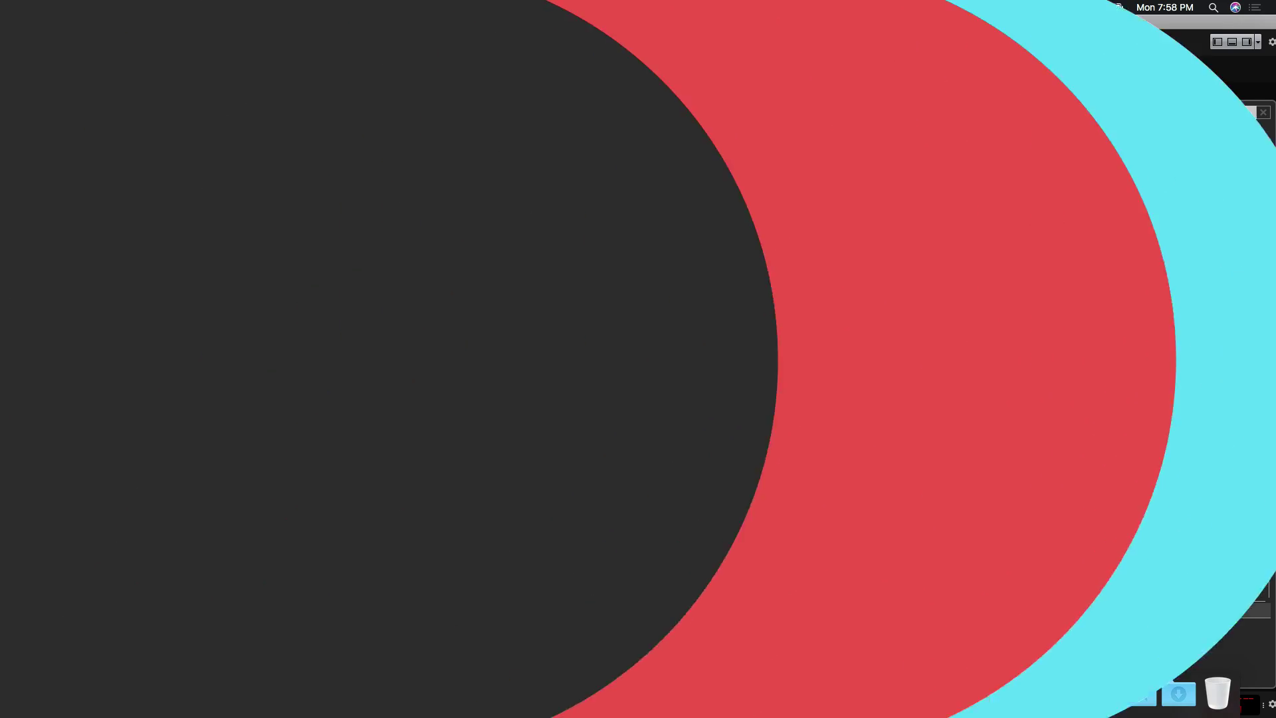